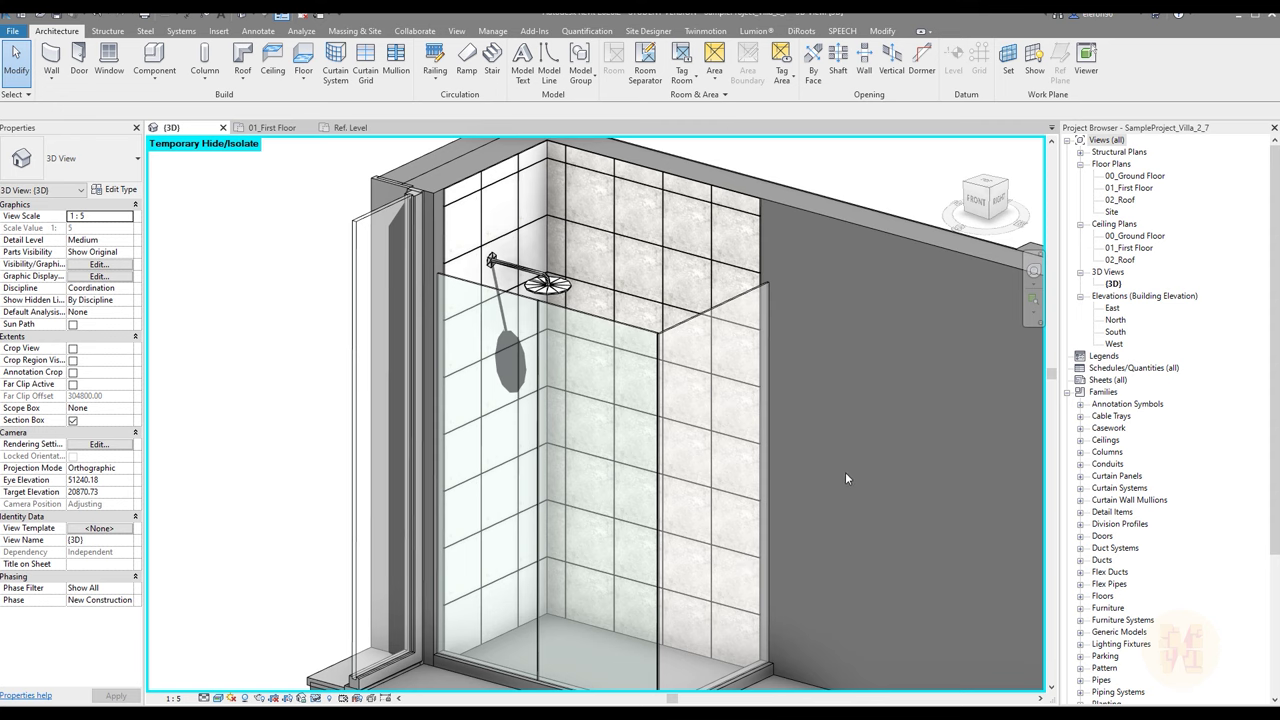
Orbit and pan the 3D view to inspect the tiled wall's far end
{"action": "middle_click_drag", "start_coordinate": [820, 398], "coordinate": [720, 405], "text": "shift"}
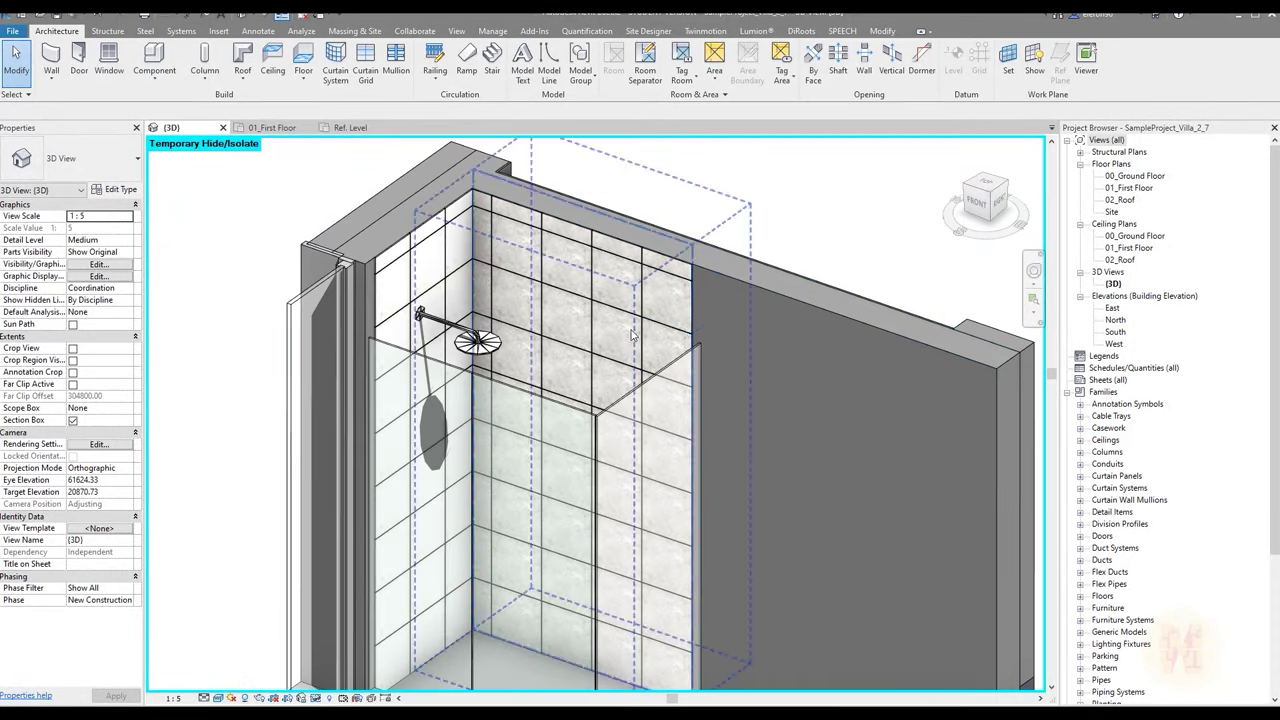
{"action": "scroll", "coordinate": [631, 340], "scroll_direction": "up", "scroll_amount": 6}
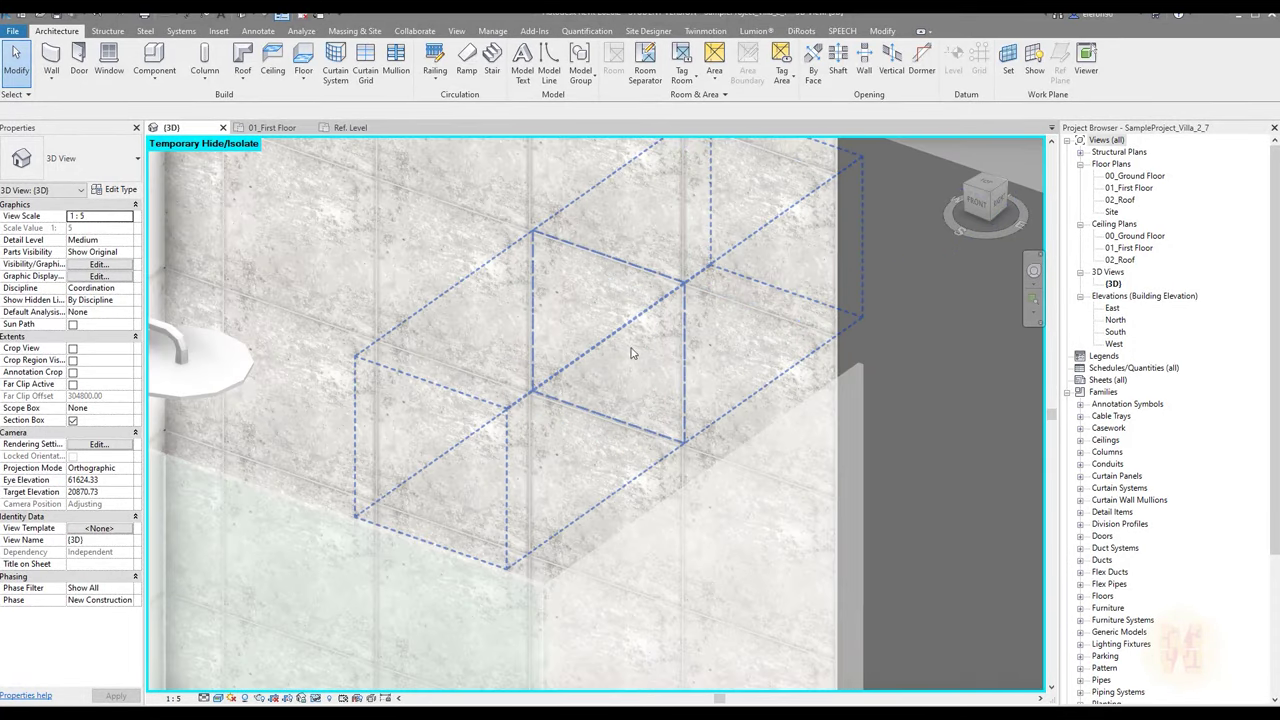
{"action": "scroll", "coordinate": [678, 290], "scroll_direction": "up", "scroll_amount": 5}
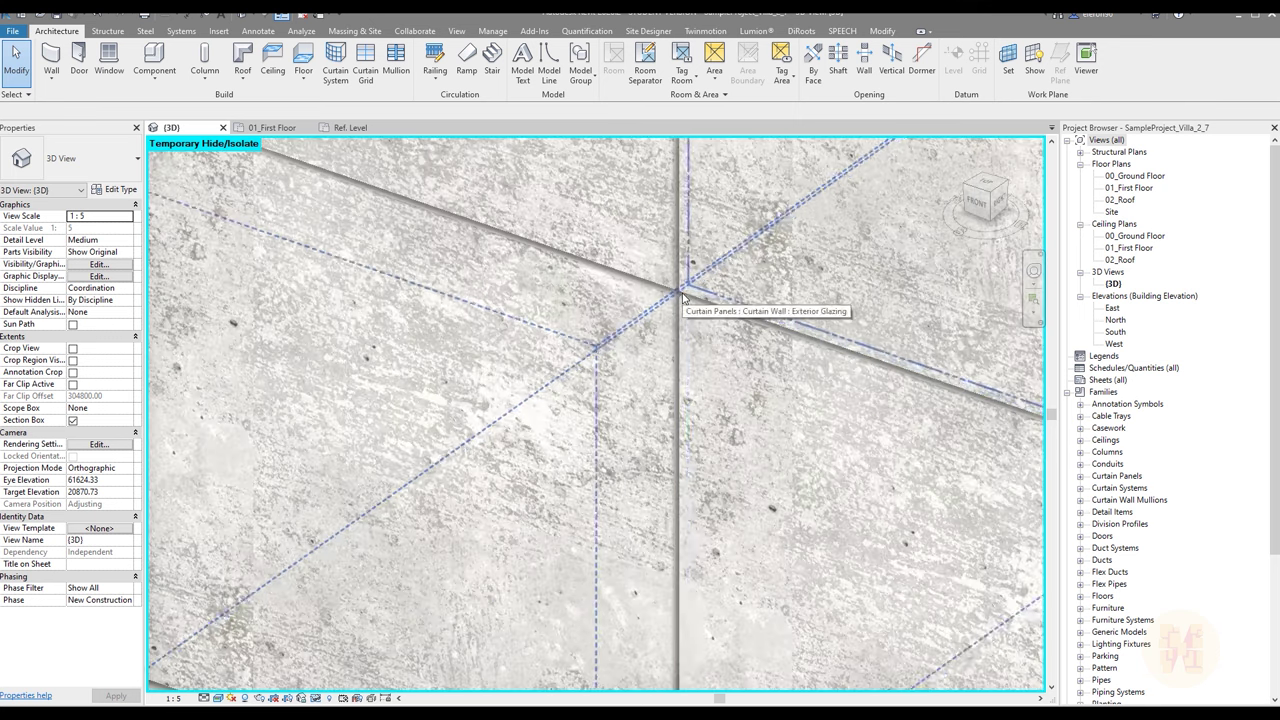
{"action": "scroll", "coordinate": [650, 298], "scroll_direction": "down", "scroll_amount": 6}
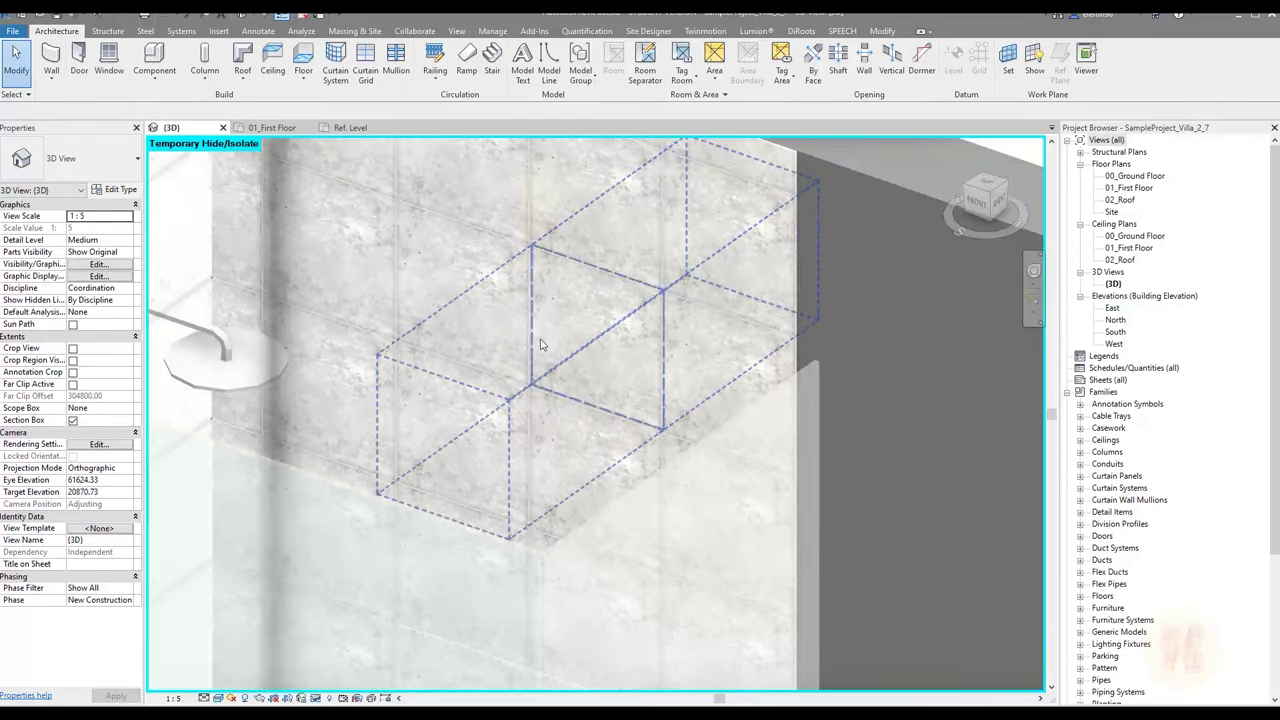
{"action": "middle_click_drag", "start_coordinate": [540, 345], "coordinate": [614, 357]}
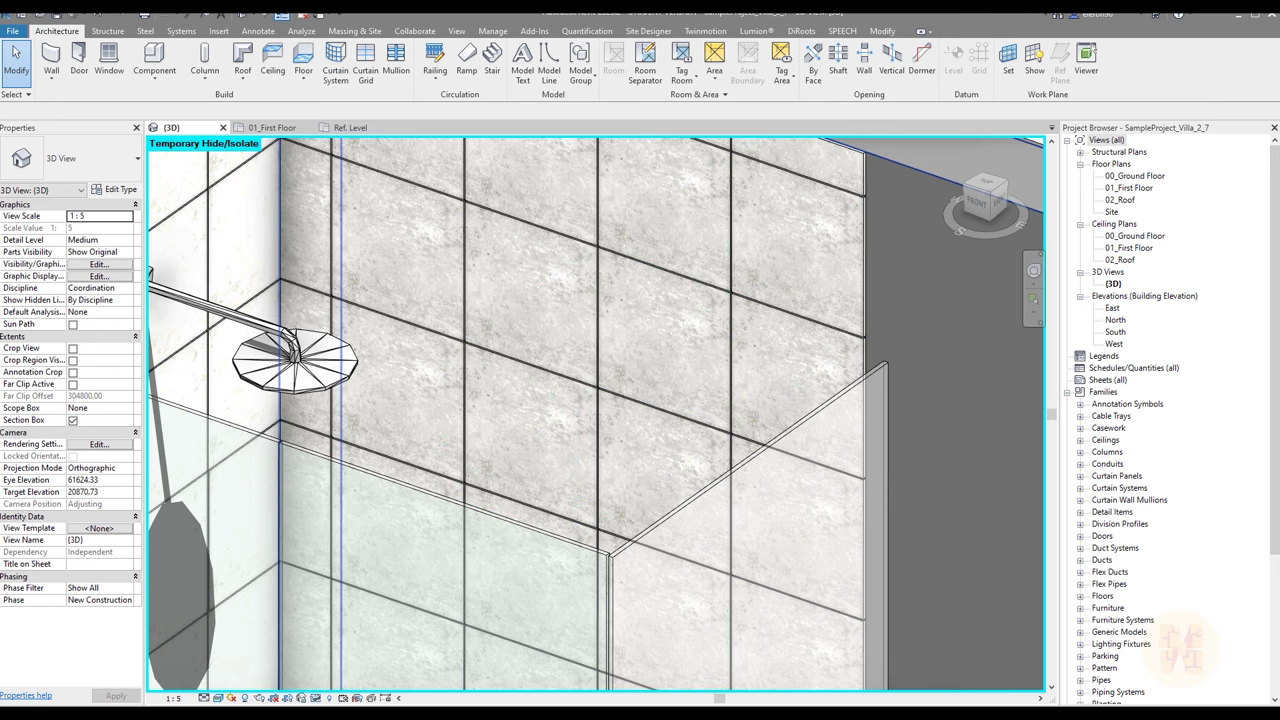
Switch to the 01_First Floor plan and centre the bathroom's shower area
{"action": "key", "text": "ctrl+Tab"}
{"action": "scroll", "coordinate": [806, 526], "scroll_direction": "down", "scroll_amount": 5}
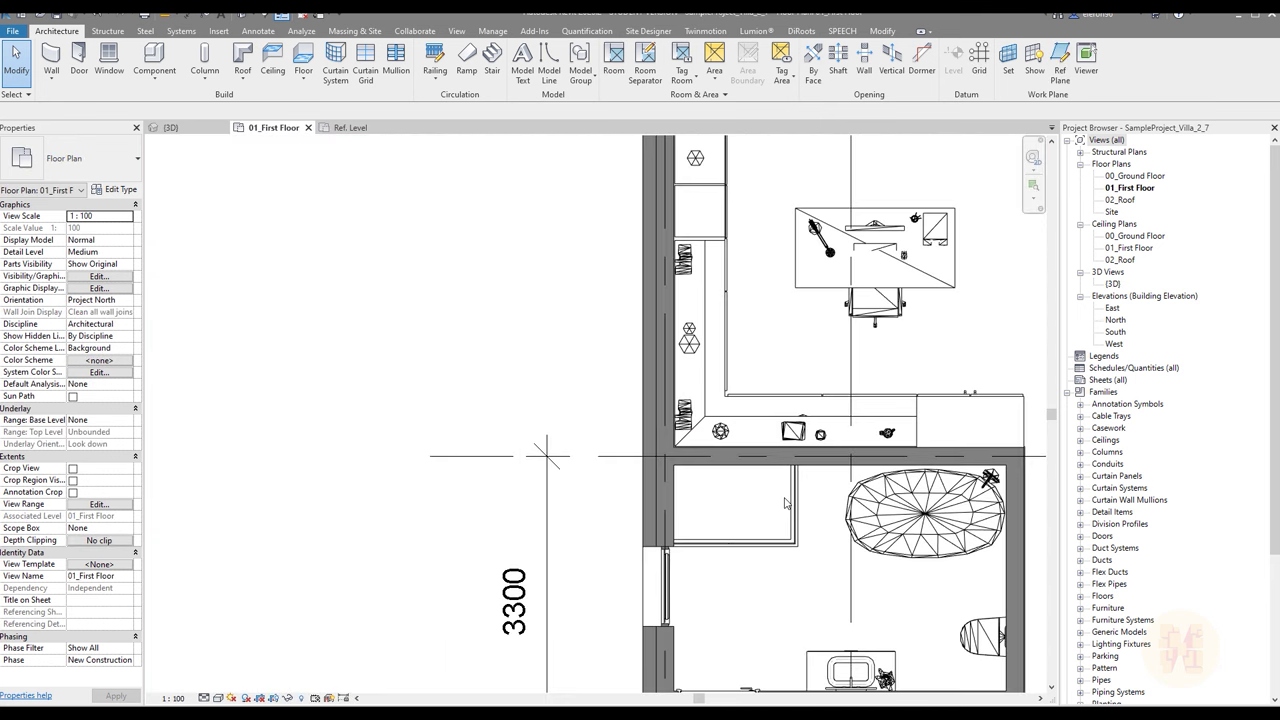
{"action": "middle_click_drag", "start_coordinate": [766, 502], "coordinate": [338, 358]}
{"action": "scroll", "coordinate": [338, 358], "scroll_direction": "up", "scroll_amount": 2}
{"action": "middle_click_drag", "start_coordinate": [616, 512], "coordinate": [702, 437]}
{"action": "scroll", "coordinate": [465, 350], "scroll_direction": "up", "scroll_amount": 2}
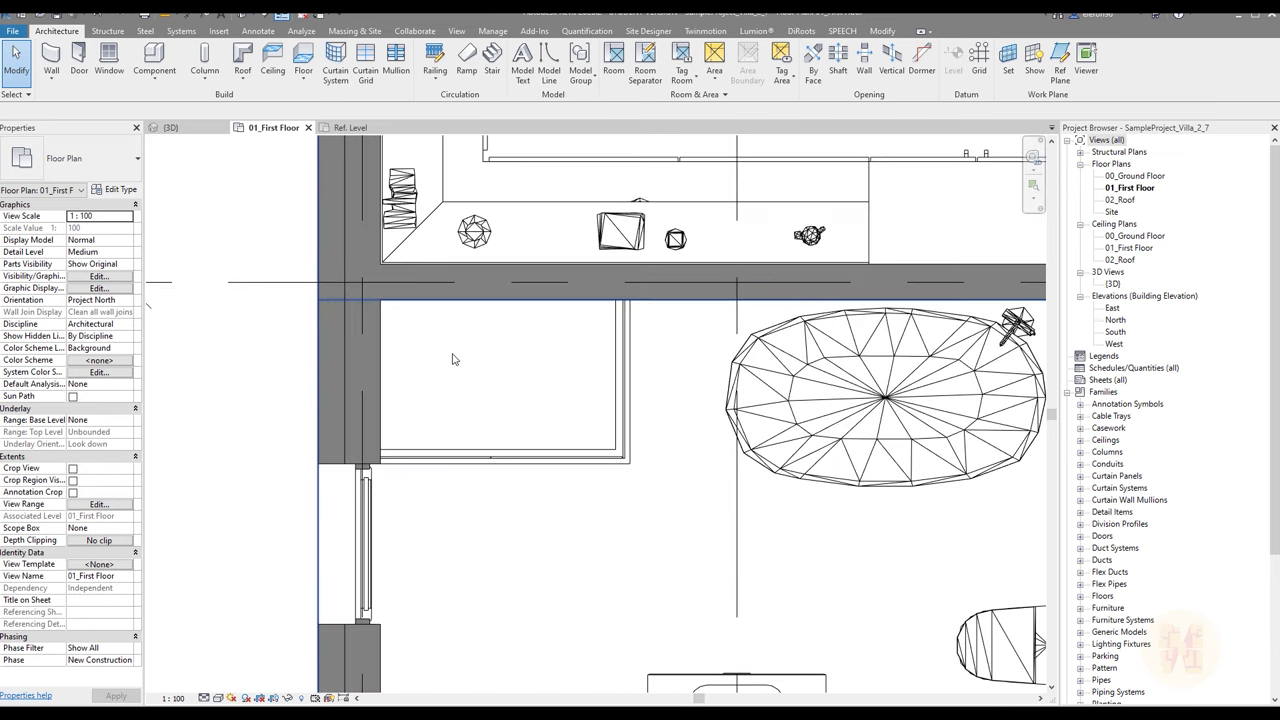
{"action": "mouse_move", "coordinate": [455, 359]}
{"action": "middle_mouse_down"}
{"action": "mouse_move", "coordinate": [556, 380]}
{"action": "mouse_move", "coordinate": [504, 356]}
{"action": "middle_mouse_up"}
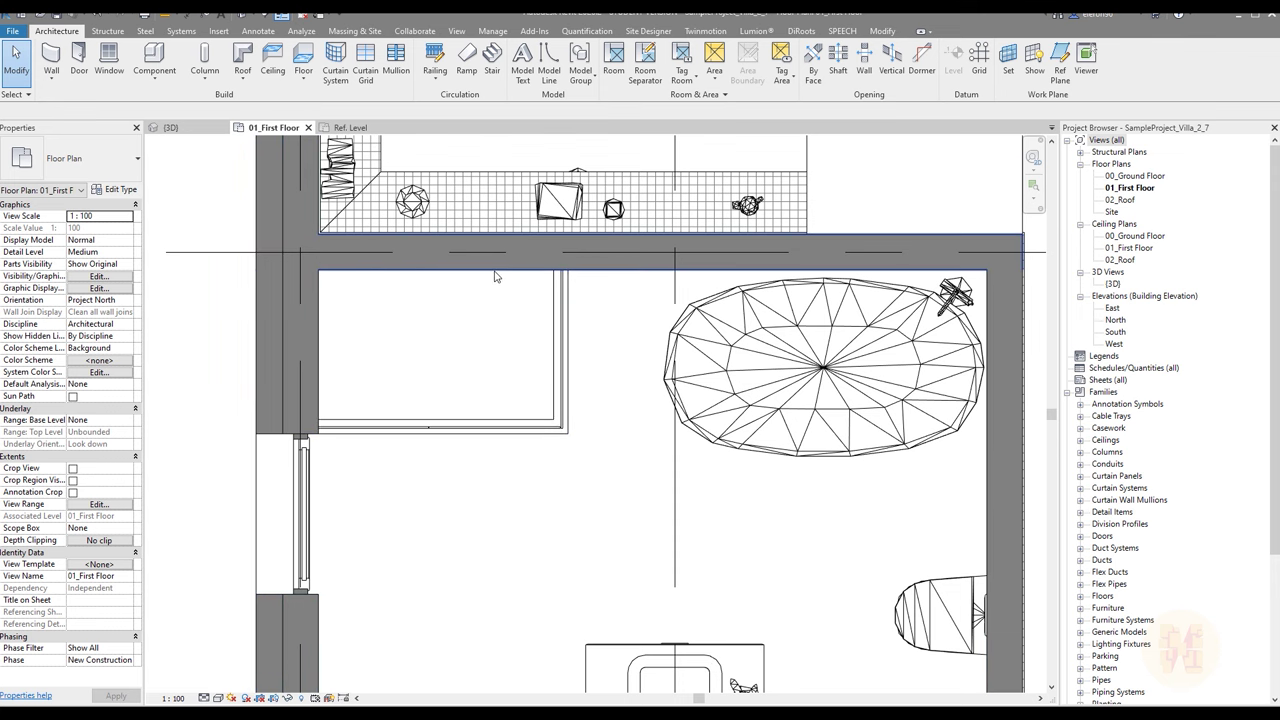
Briefly orbit and zoom the 3D view around the shower
{"action": "left_click", "coordinate": [168, 127]}
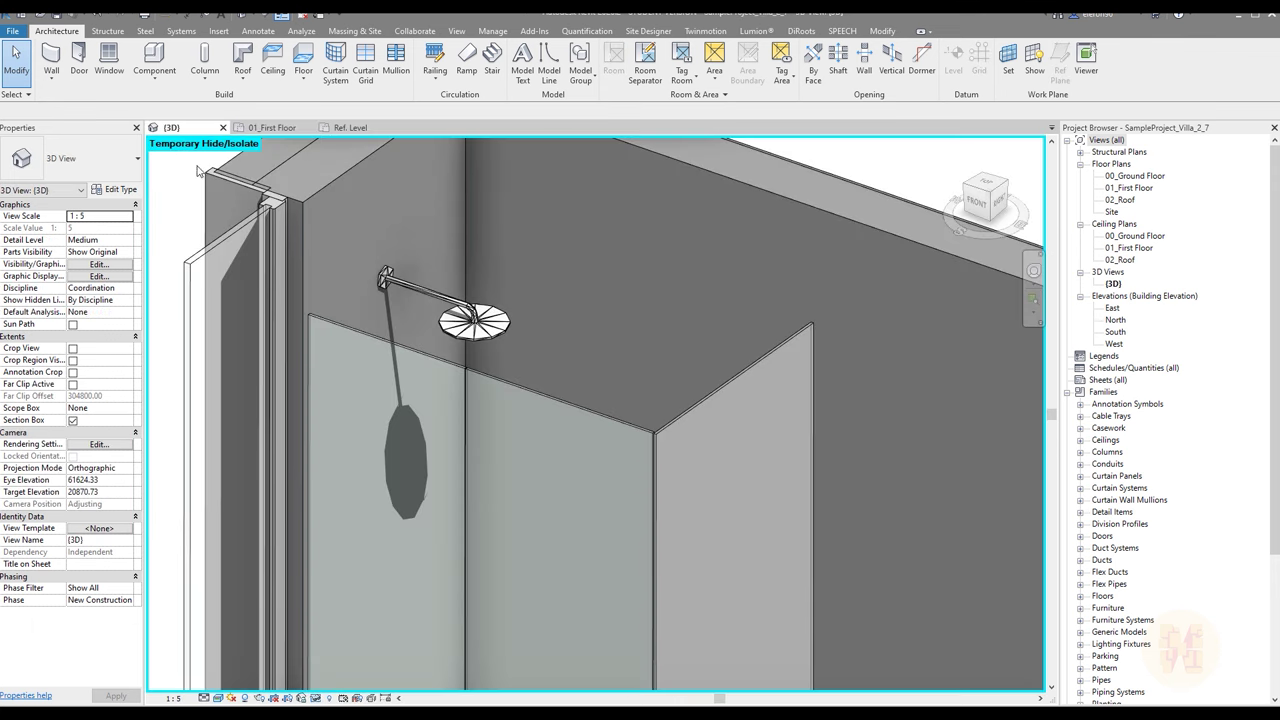
{"action": "middle_click_drag", "start_coordinate": [600, 380], "coordinate": [405, 267], "text": "shift"}
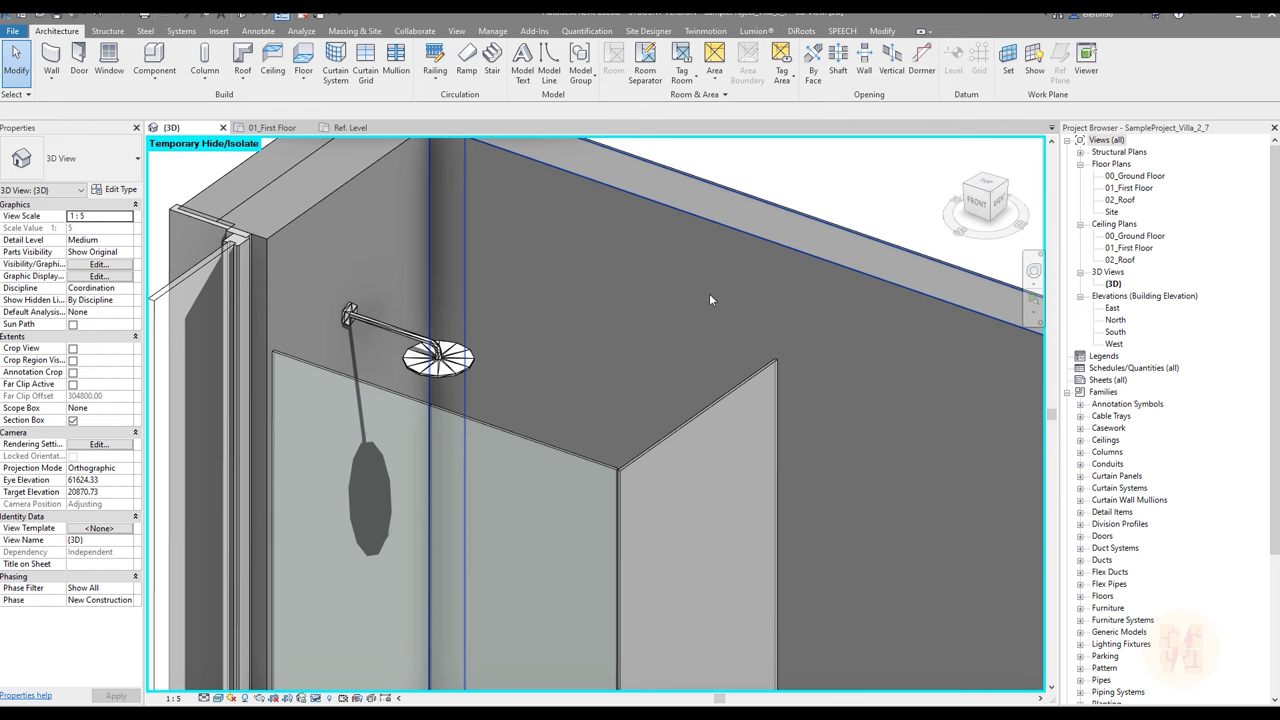
{"action": "scroll", "coordinate": [418, 280], "scroll_direction": "down", "scroll_amount": 5}
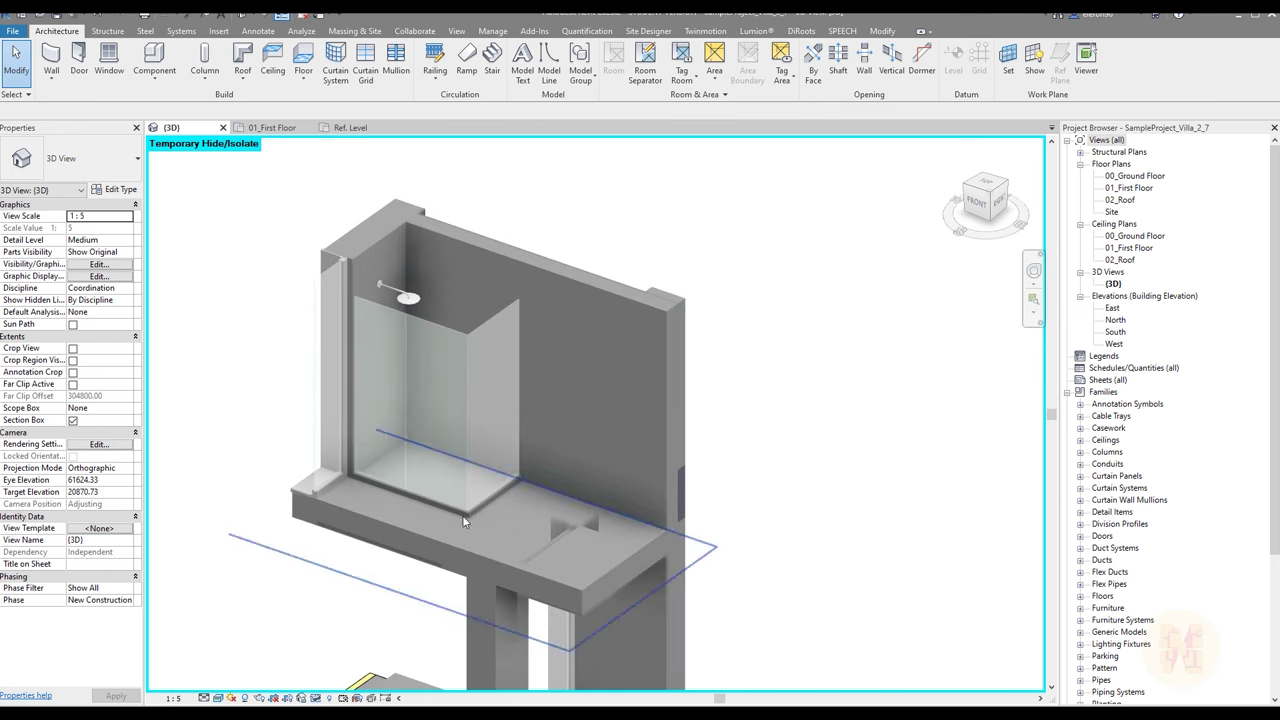
{"action": "scroll", "coordinate": [400, 300], "scroll_direction": "up", "scroll_amount": 4}
{"action": "scroll", "coordinate": [487, 293], "scroll_direction": "down", "scroll_amount": 2}
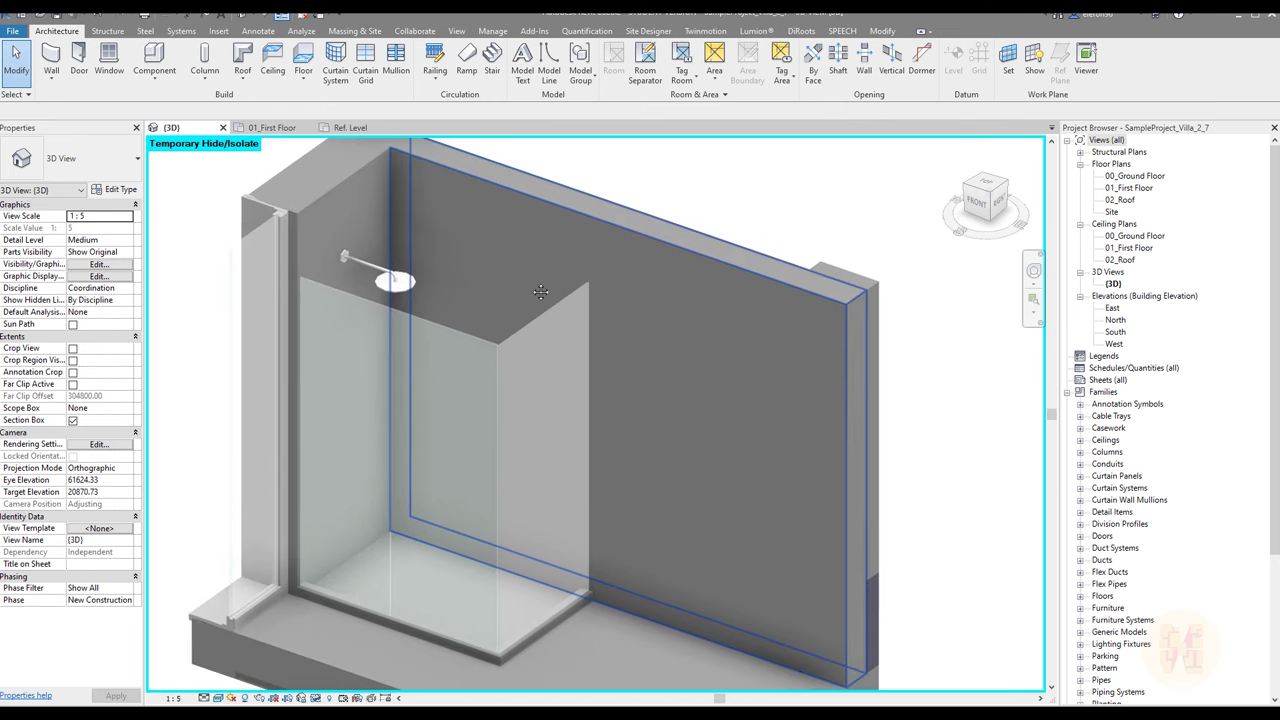
{"action": "scroll", "coordinate": [418, 238], "scroll_direction": "up", "scroll_amount": 4}
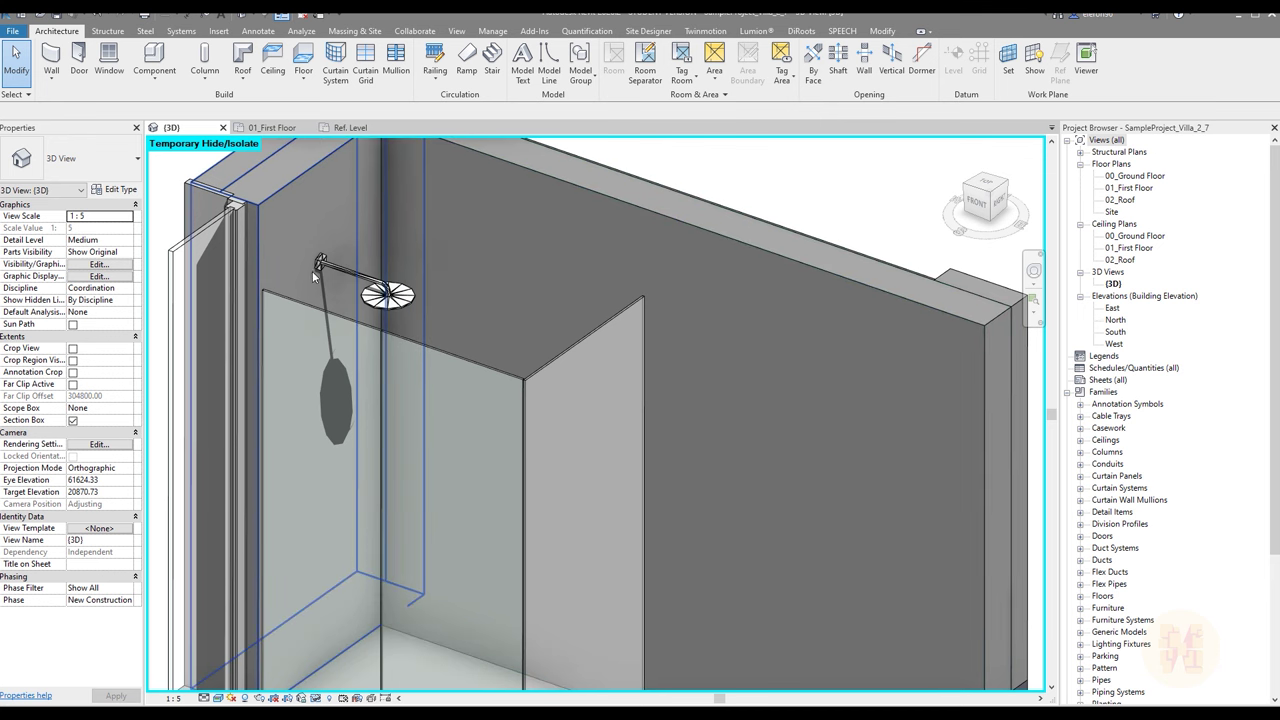
Return to the 01_First Floor plan framed on the shower corner
{"action": "left_click", "coordinate": [272, 127]}
{"action": "scroll", "coordinate": [385, 365], "scroll_direction": "up", "scroll_amount": 4}
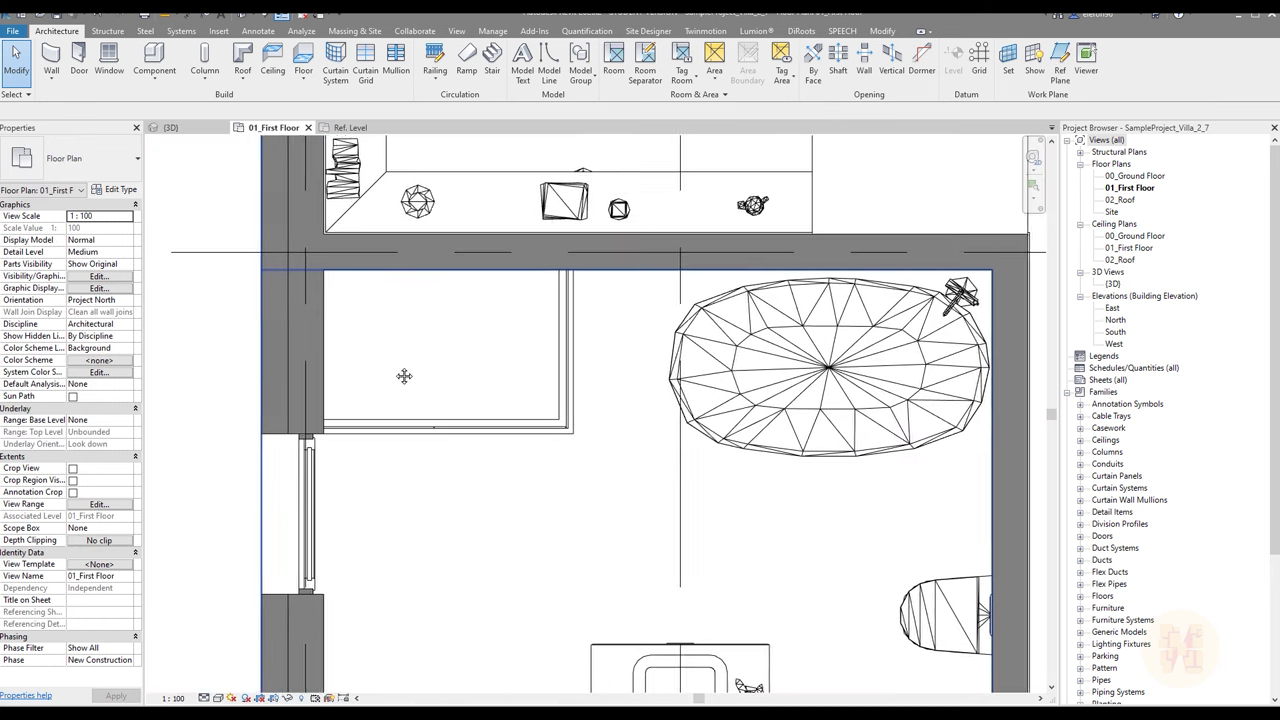
{"action": "middle_click_drag", "start_coordinate": [423, 364], "coordinate": [437, 370]}
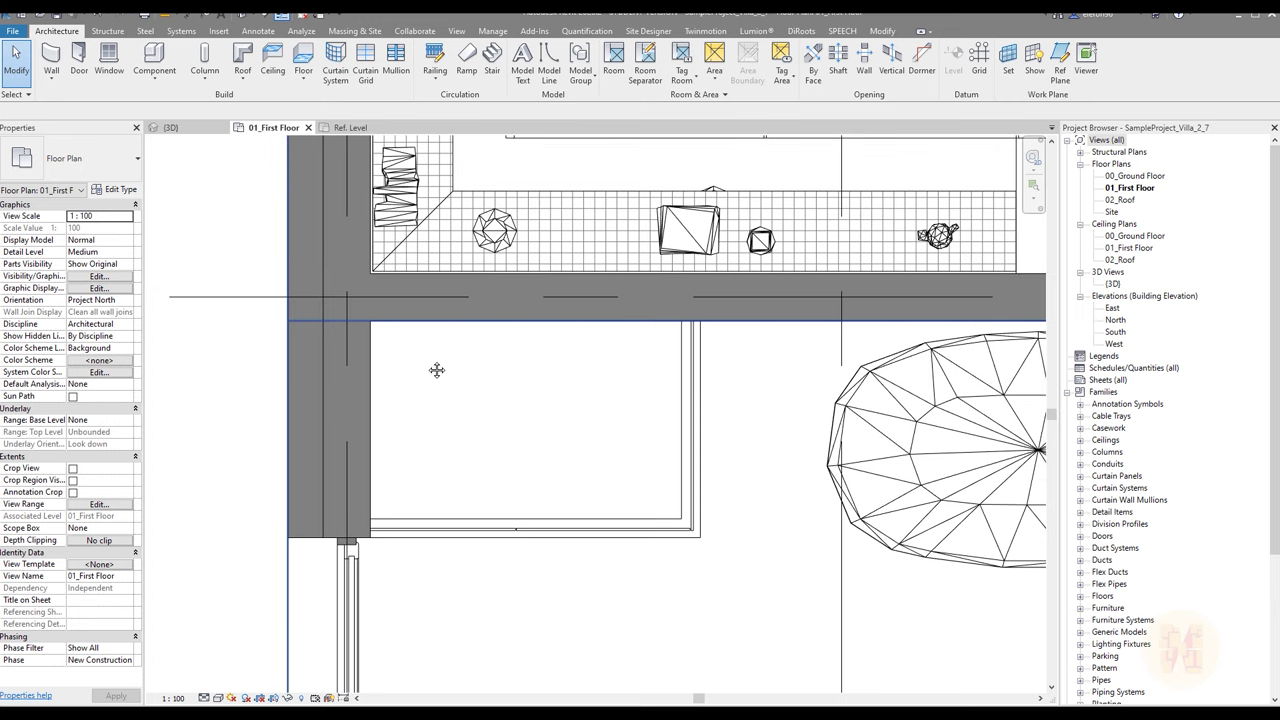
{"action": "left_click", "coordinate": [51, 60]}
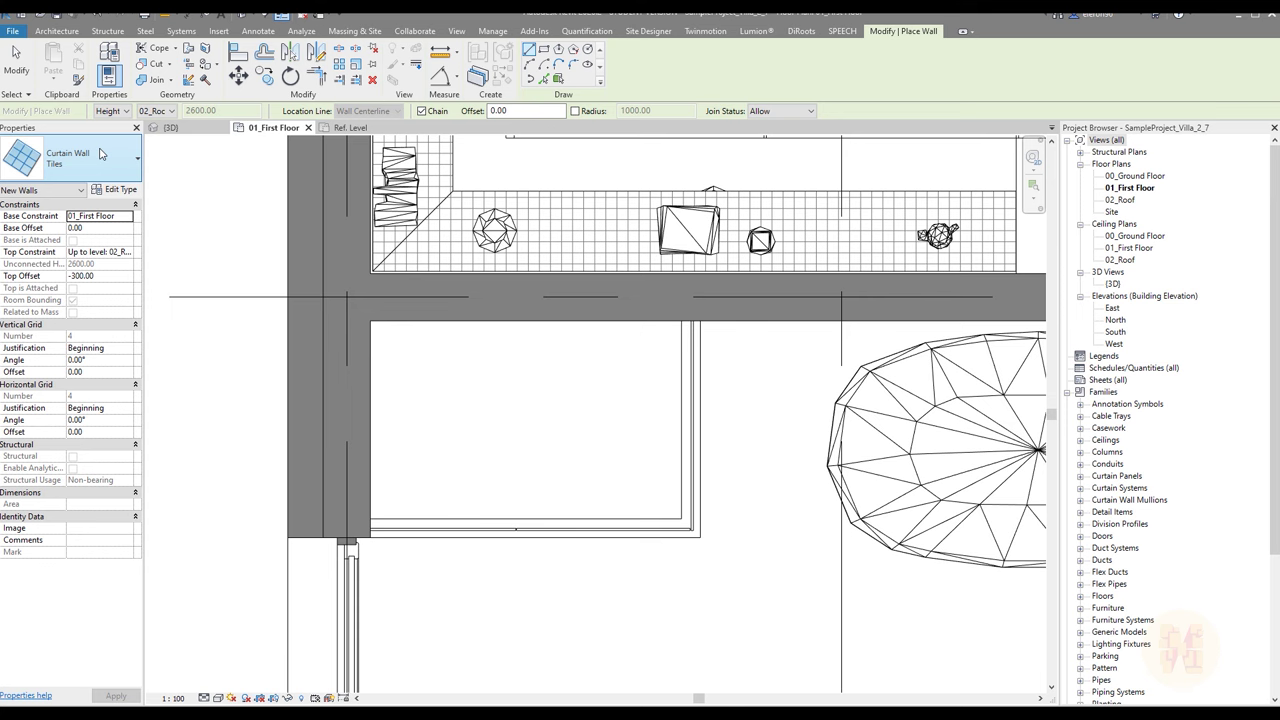
Set the new wall to the Curtain Wall type and open its Type Properties
{"action": "left_click", "coordinate": [100, 153]}
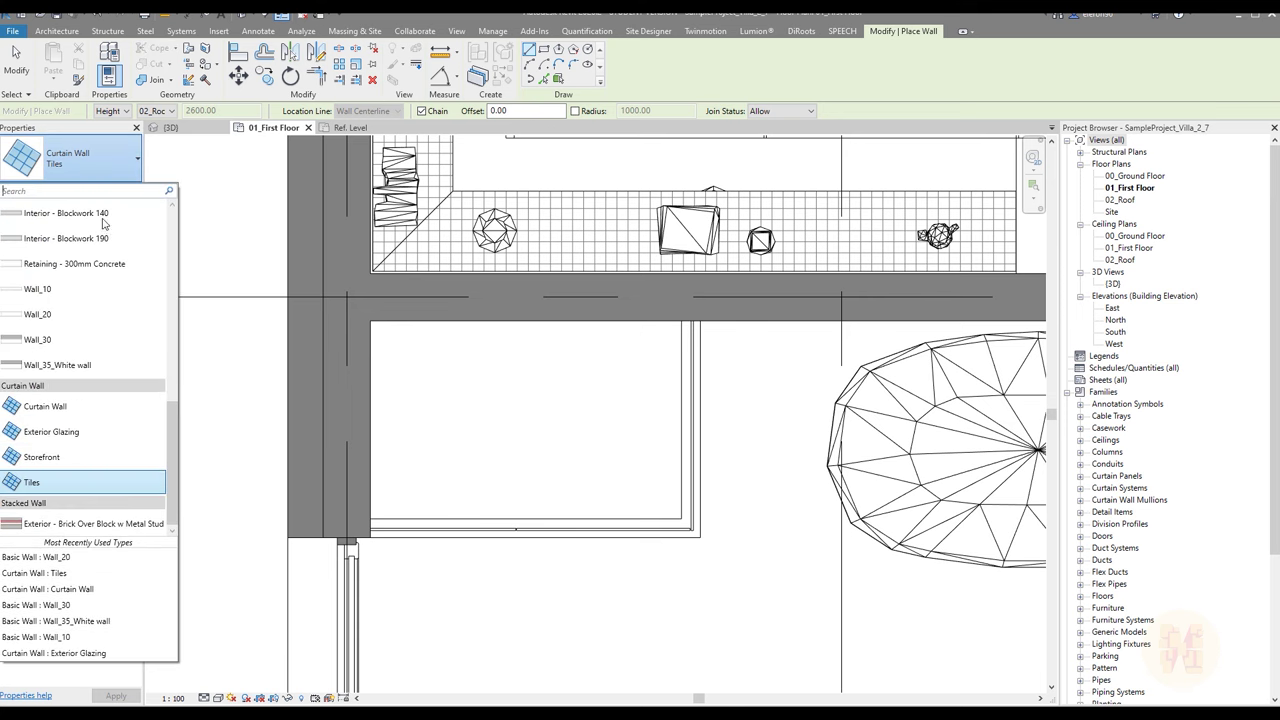
{"action": "left_click", "coordinate": [57, 407]}
{"action": "middle_click_drag", "start_coordinate": [528, 444], "coordinate": [408, 406]}
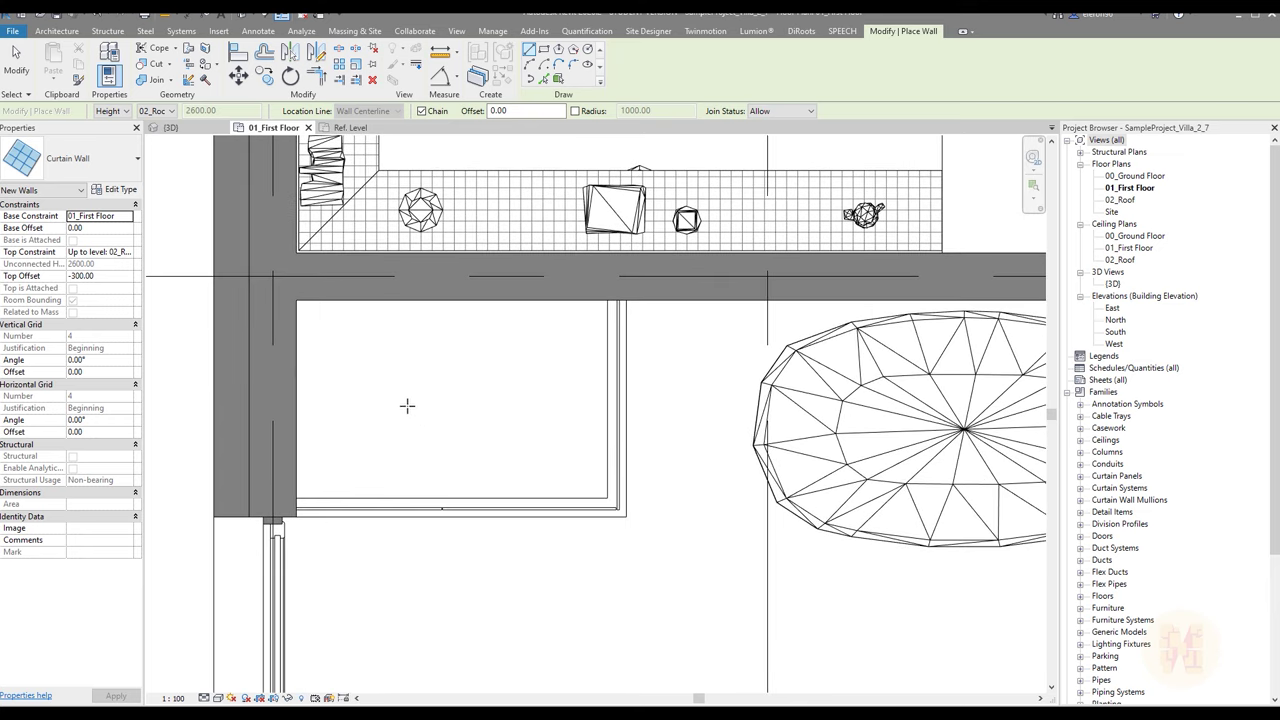
{"action": "left_click", "coordinate": [121, 190]}
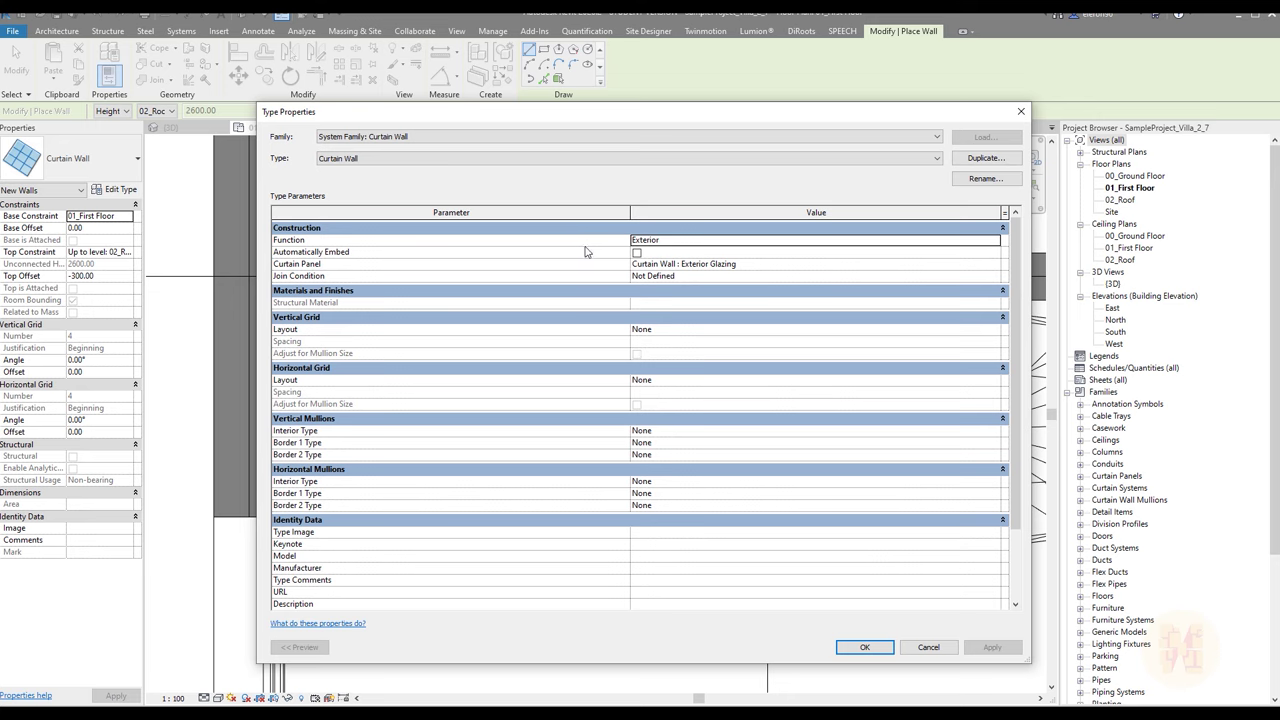
Duplicate the Curtain Wall type as TILE_WC and make it the active wall type
{"action": "left_click", "coordinate": [969, 162]}
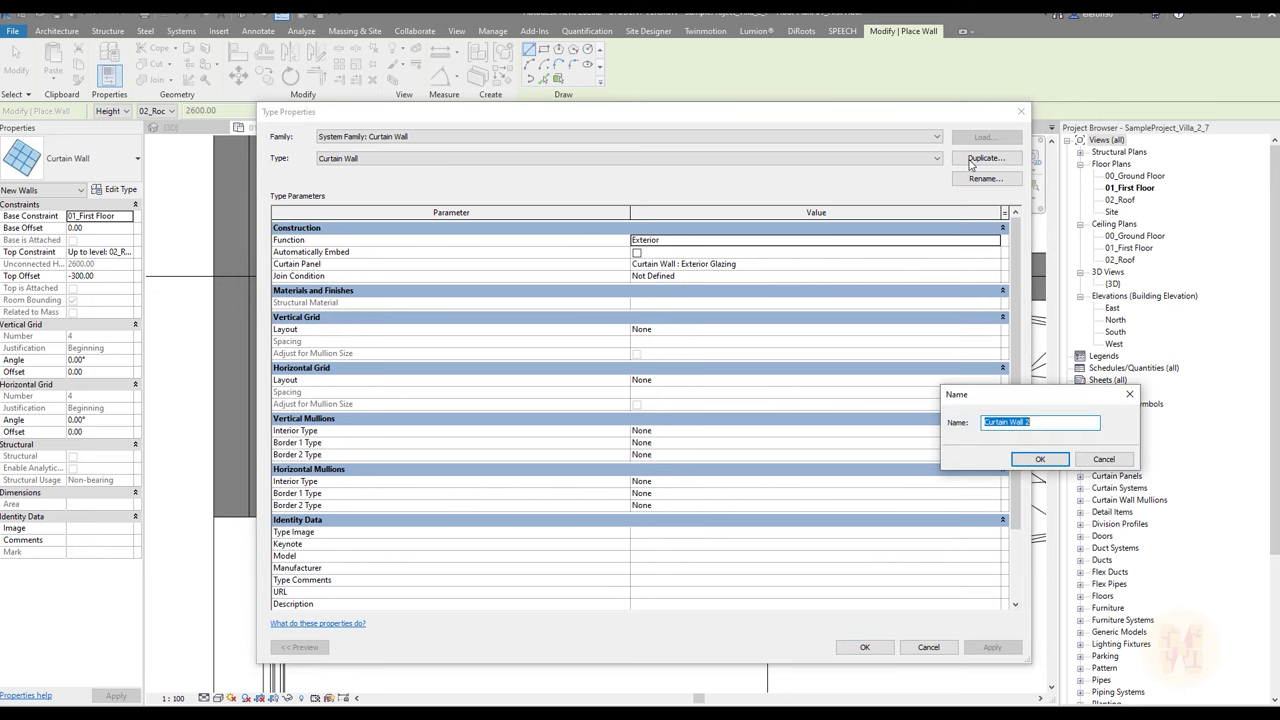
{"action": "type", "text": "TILE_WC"}
{"action": "left_click", "coordinate": [1036, 463]}
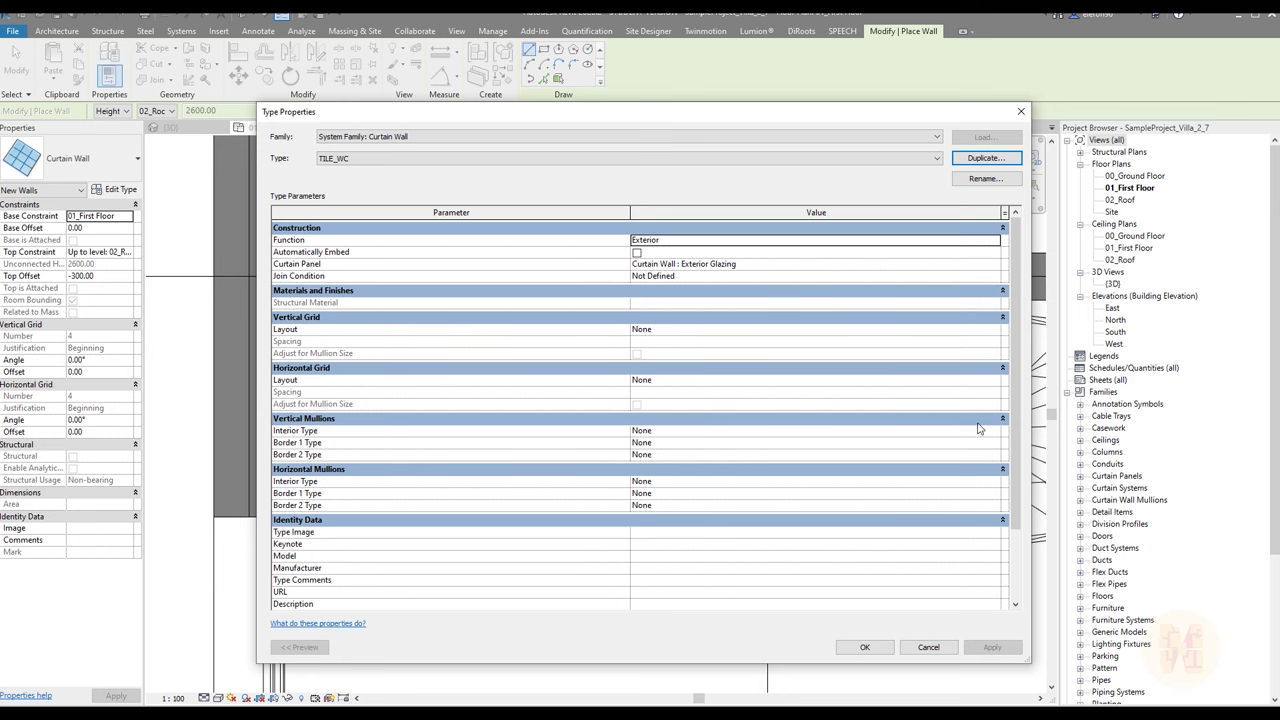
{"action": "left_click", "coordinate": [866, 647]}
{"action": "scroll", "coordinate": [452, 433], "scroll_direction": "up", "scroll_amount": 3}
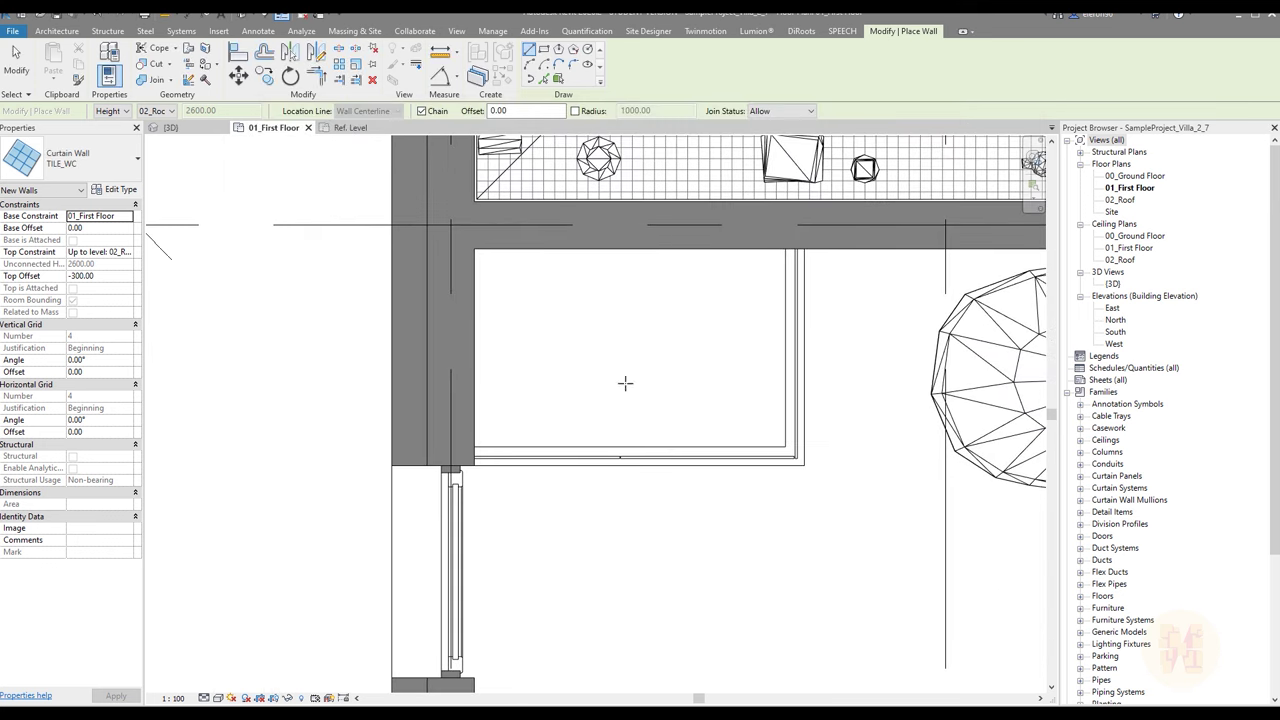
Draw a 620-long TILE_WC curtain wall vertically along the shower edge
{"action": "left_click", "coordinate": [480, 448]}
{"action": "middle_click_drag", "start_coordinate": [490, 370], "coordinate": [493, 423]}
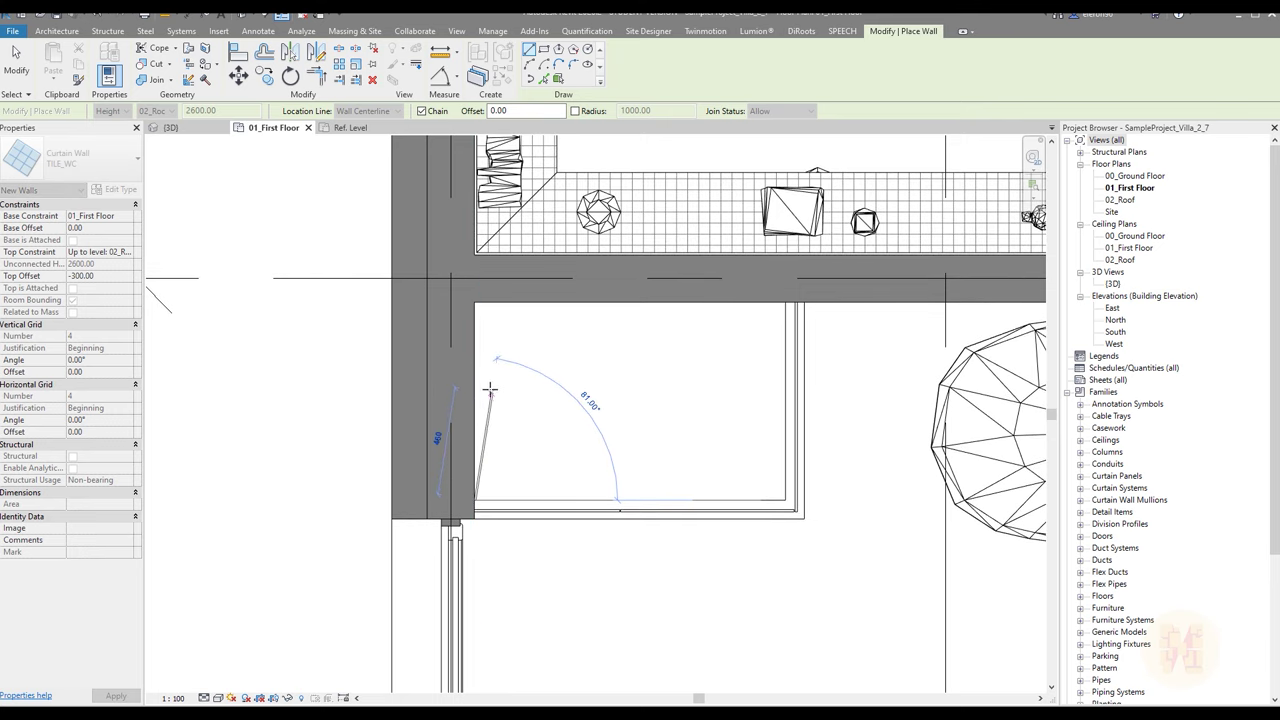
{"action": "scroll", "coordinate": [490, 390], "scroll_direction": "up", "scroll_amount": 4}
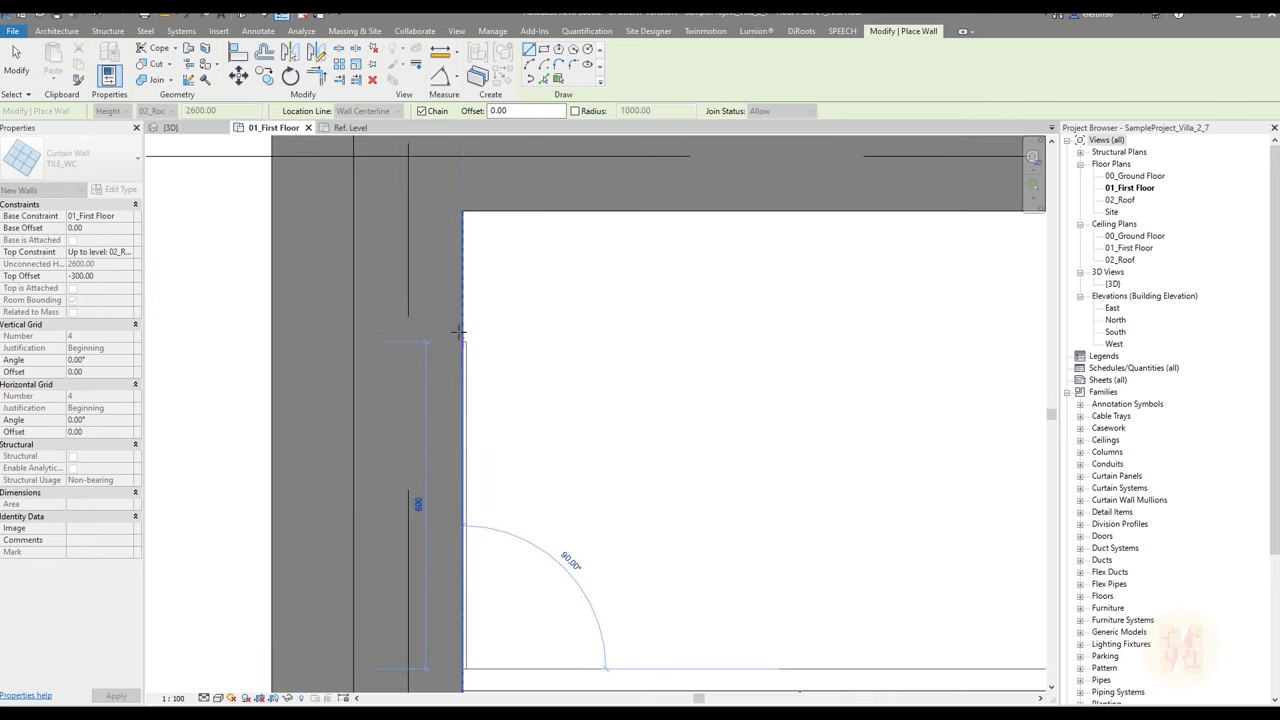
{"action": "left_click", "coordinate": [458, 332]}
{"action": "middle_click_drag", "start_coordinate": [495, 446], "coordinate": [500, 363]}
{"action": "key", "text": "Escape"}
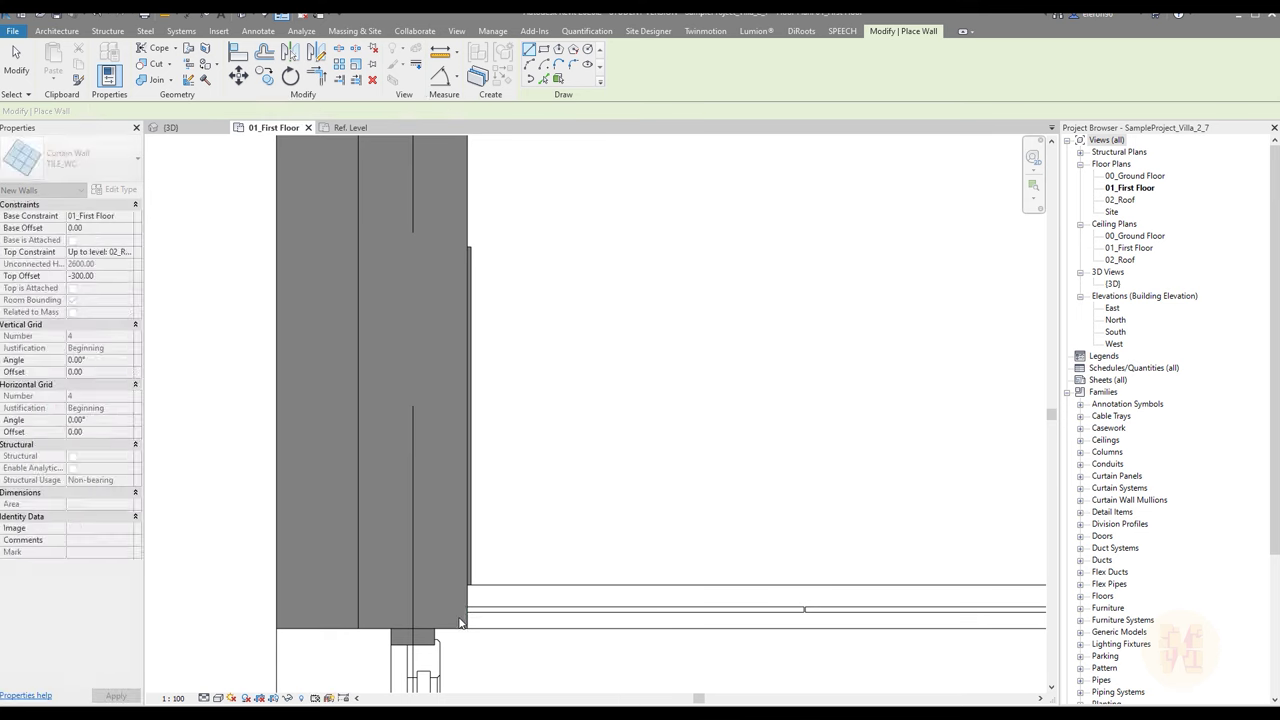
{"action": "key", "text": "Escape"}
Zoom in and select the new TILE_WC curtain wall to check it, then deselect
{"action": "scroll", "coordinate": [466, 345], "scroll_direction": "up", "scroll_amount": 3}
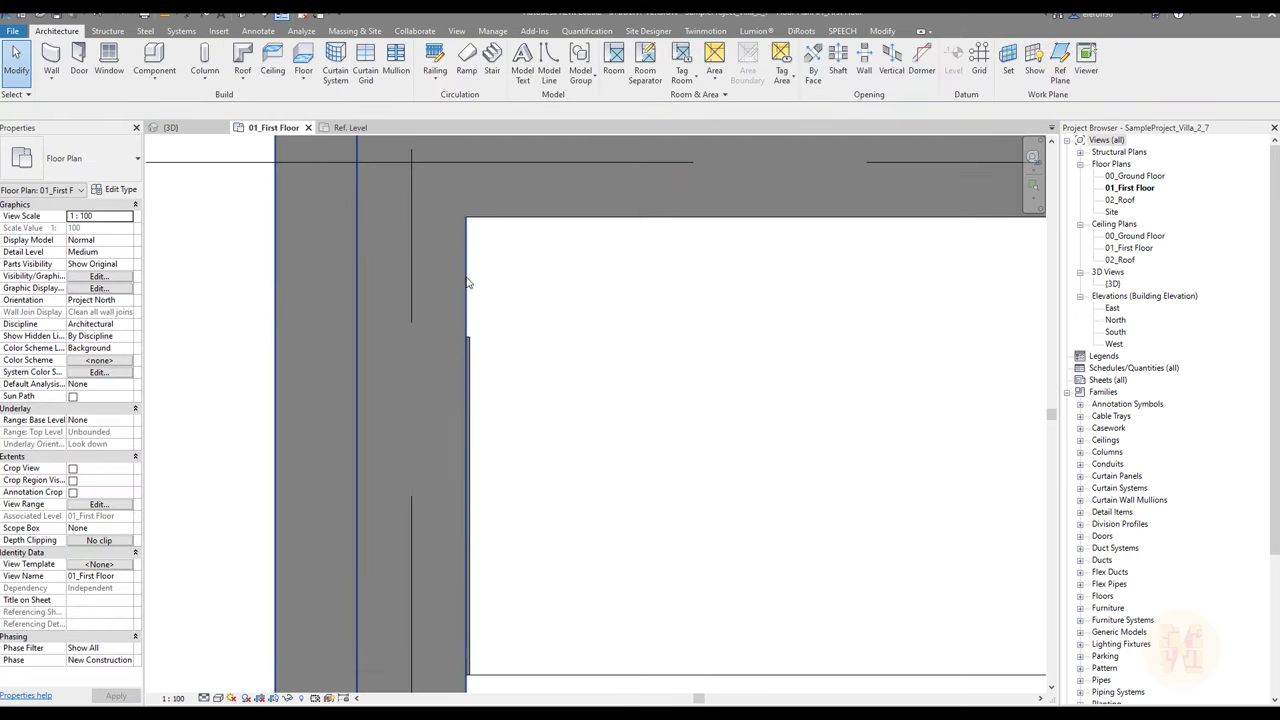
{"action": "scroll", "coordinate": [464, 338], "scroll_direction": "up", "scroll_amount": 2}
{"action": "scroll", "coordinate": [468, 345], "scroll_direction": "up", "scroll_amount": 1}
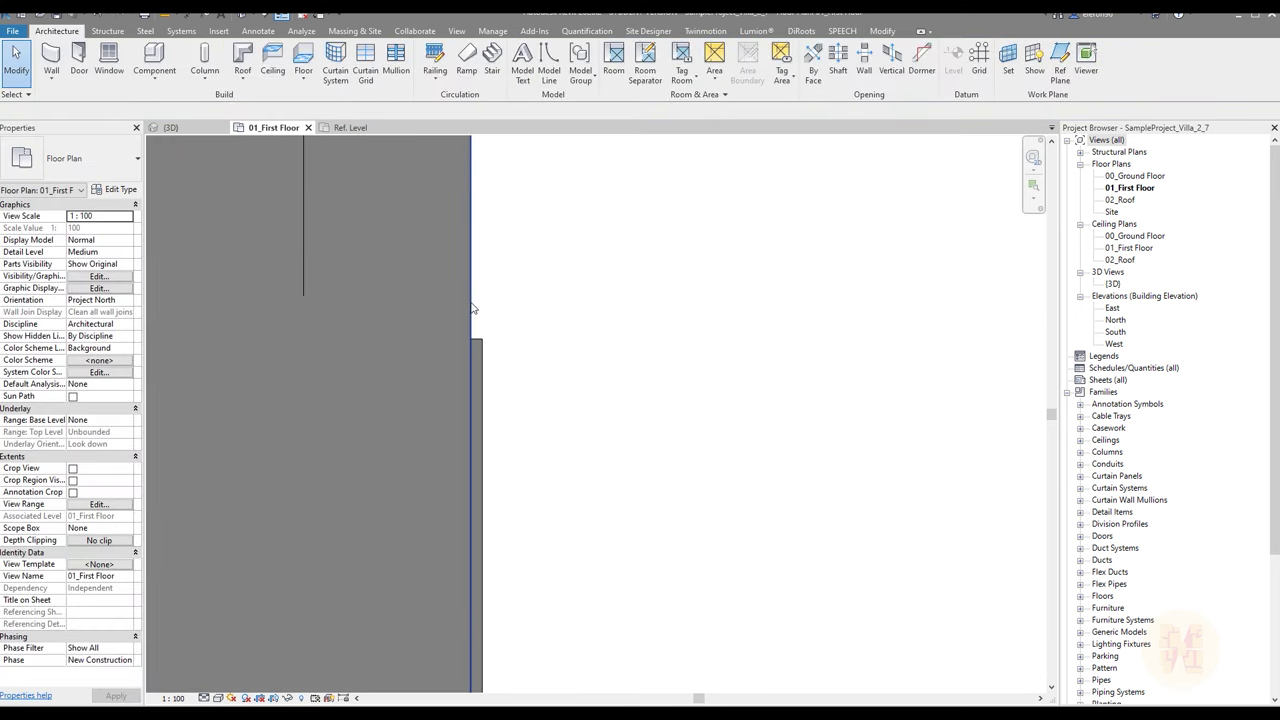
{"action": "left_click", "coordinate": [467, 362]}
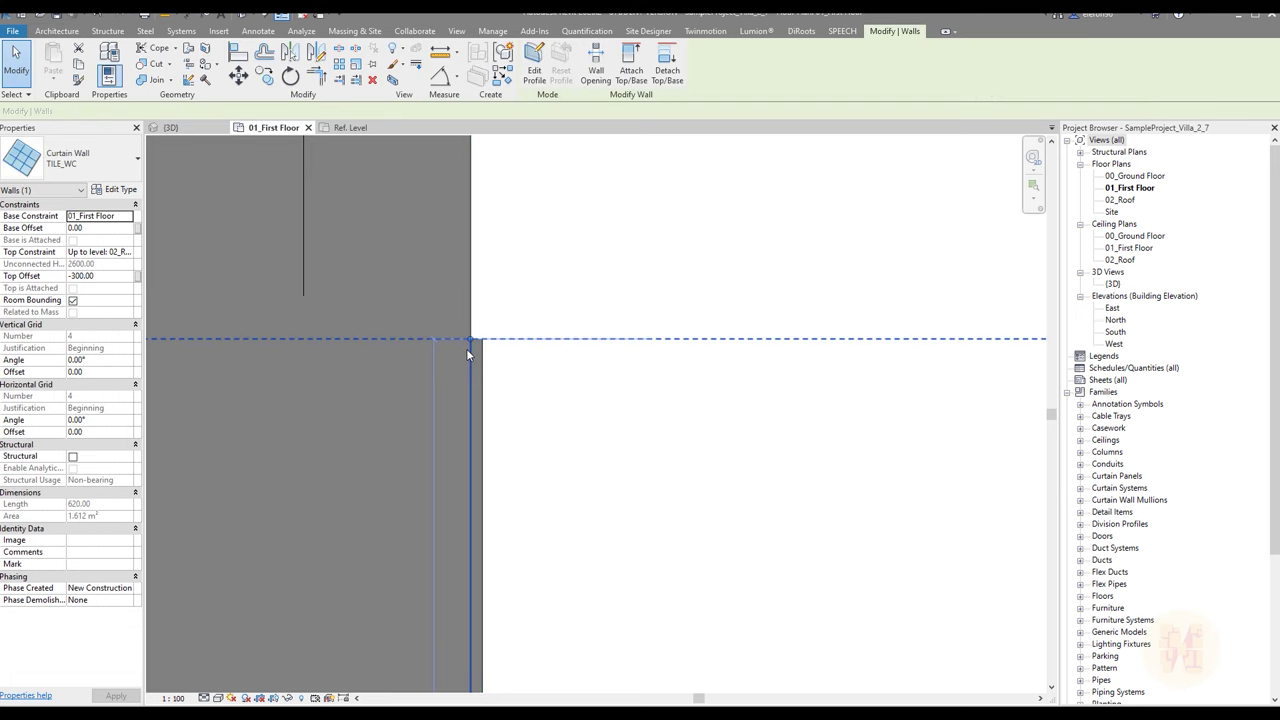
{"action": "scroll", "coordinate": [471, 373], "scroll_direction": "down", "scroll_amount": 5}
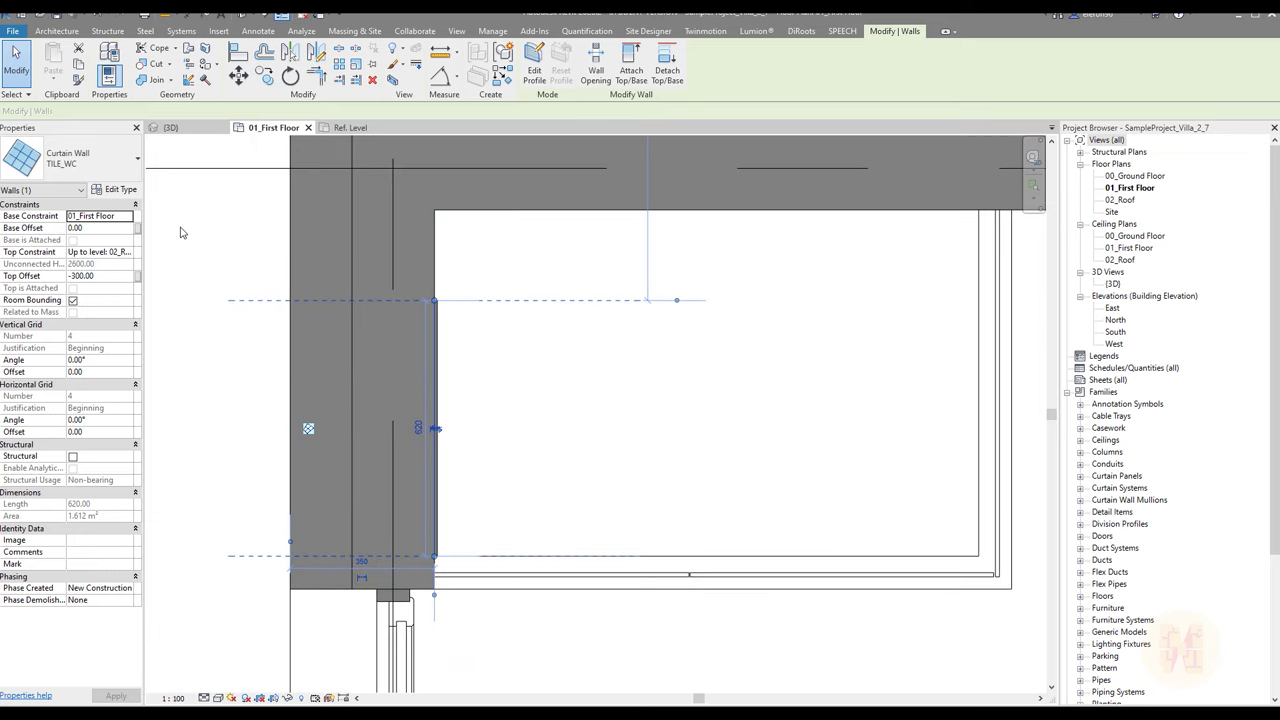
{"action": "left_click", "coordinate": [182, 232]}
{"action": "scroll", "coordinate": [436, 302], "scroll_direction": "up", "scroll_amount": 3}
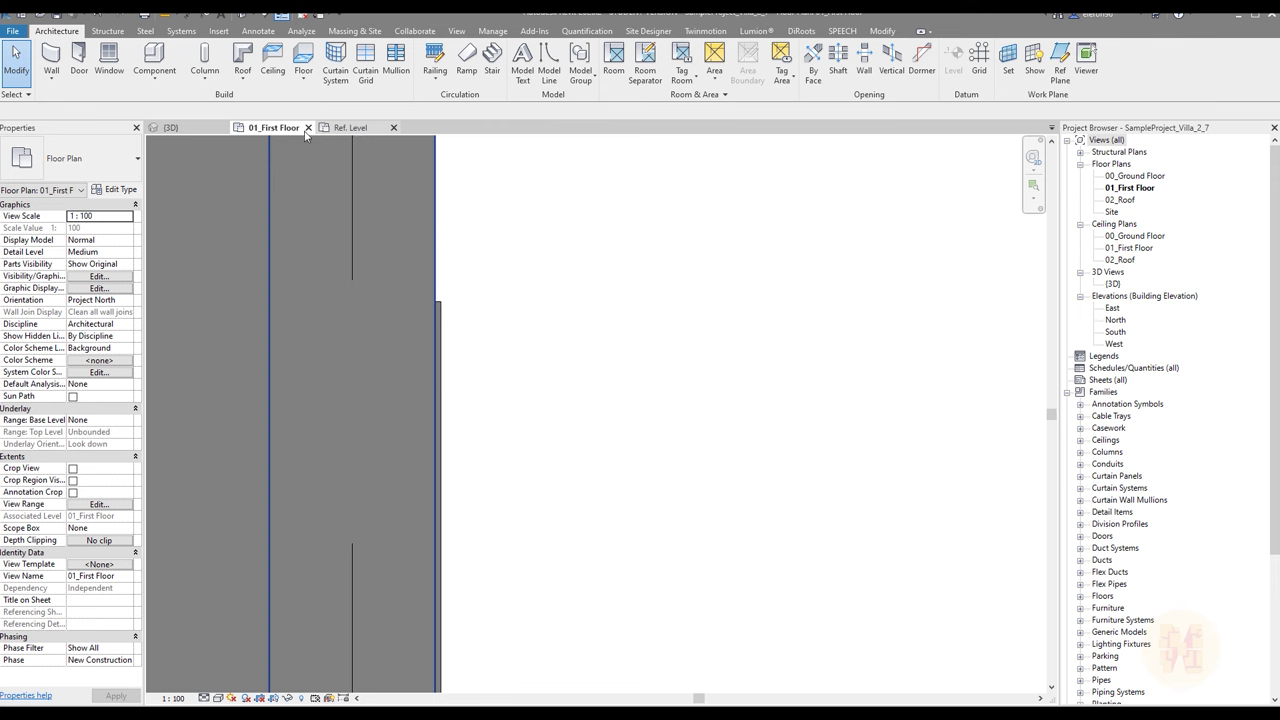
In the 3D view, change the Glazed System Panel type's Offset from 3.50 to 15
{"action": "left_click", "coordinate": [178, 127]}
{"action": "middle_click_drag", "start_coordinate": [482, 294], "coordinate": [423, 341], "text": "shift"}
{"action": "left_click", "coordinate": [421, 362]}
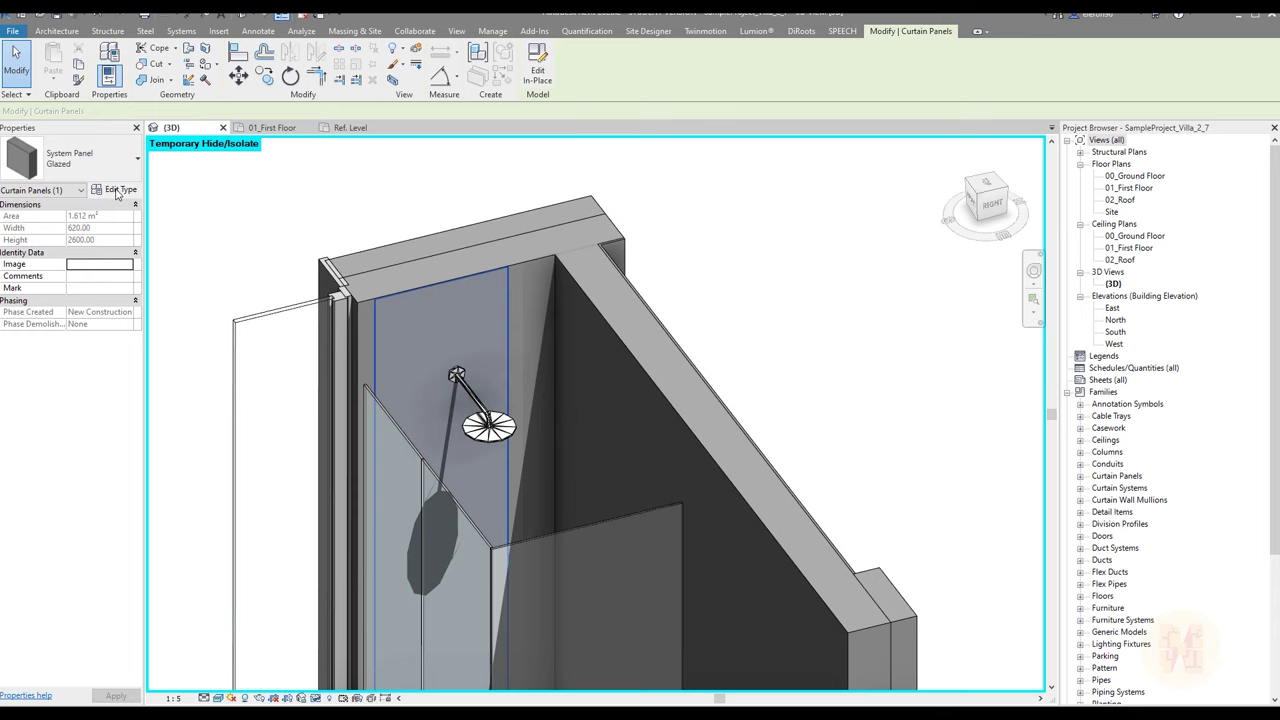
{"action": "left_click", "coordinate": [117, 190]}
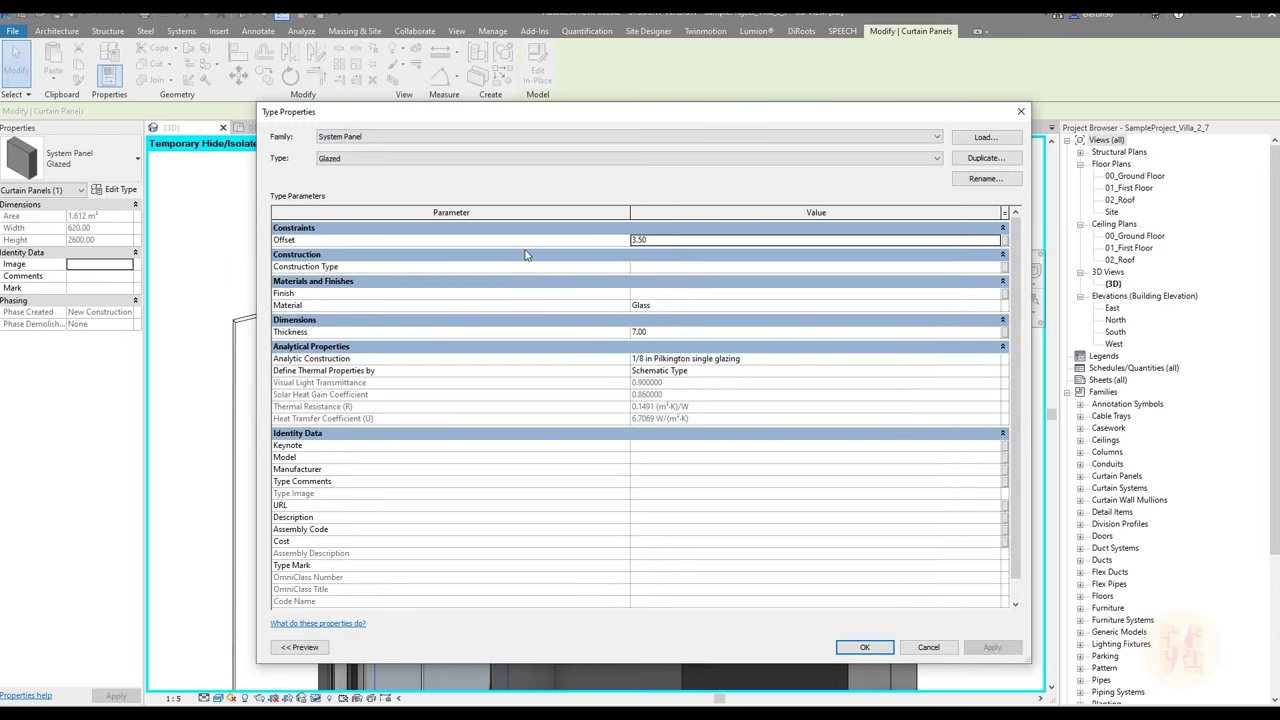
{"action": "double_click", "coordinate": [666, 242]}
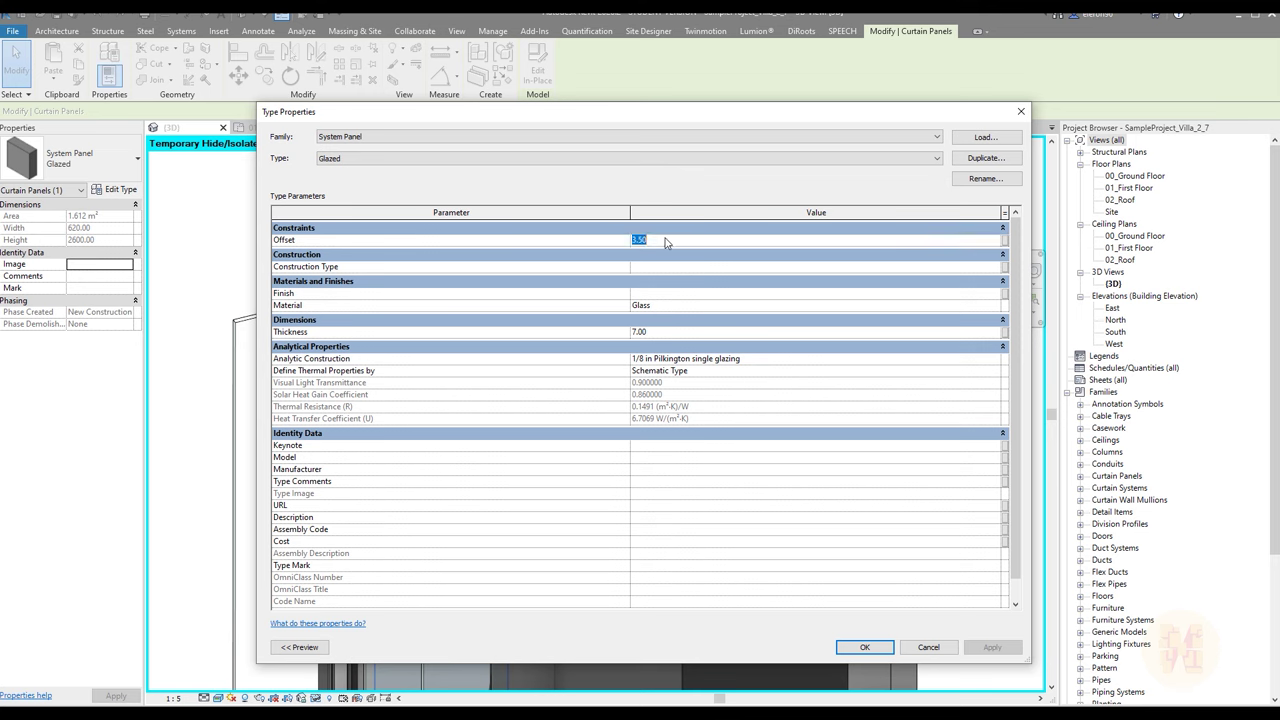
{"action": "type", "text": "10"}
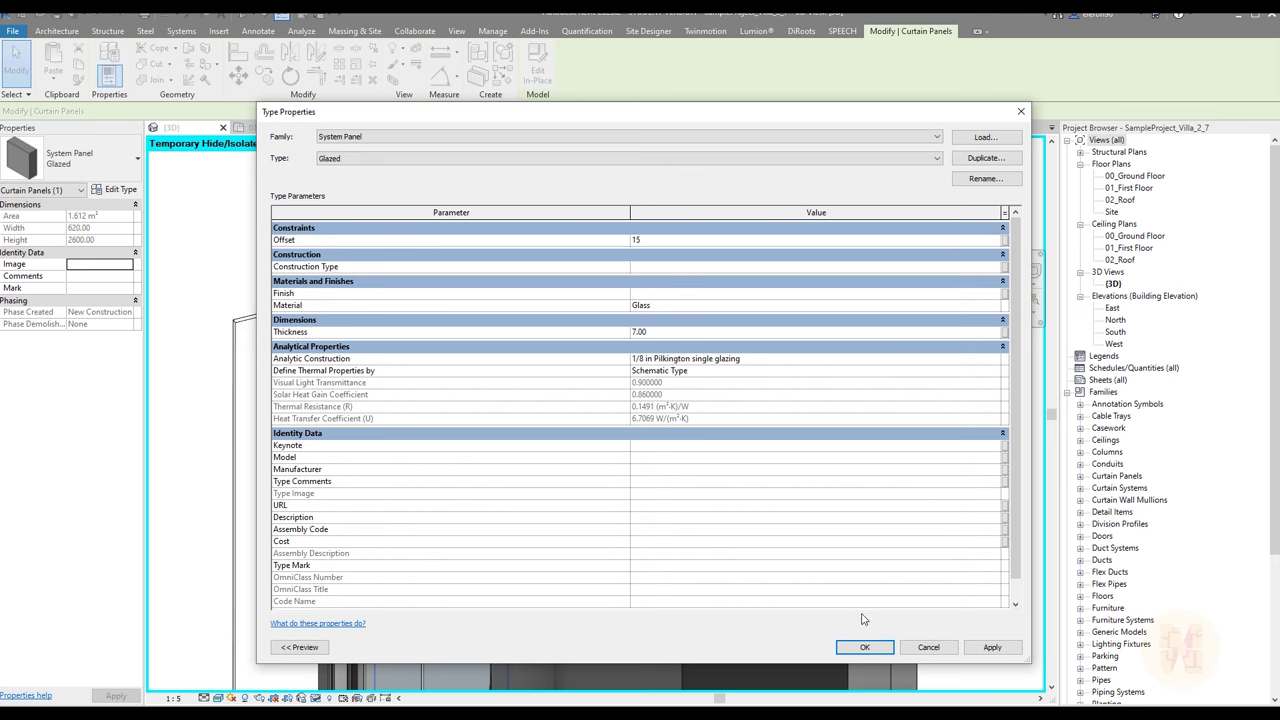
{"action": "left_click", "coordinate": [865, 647]}
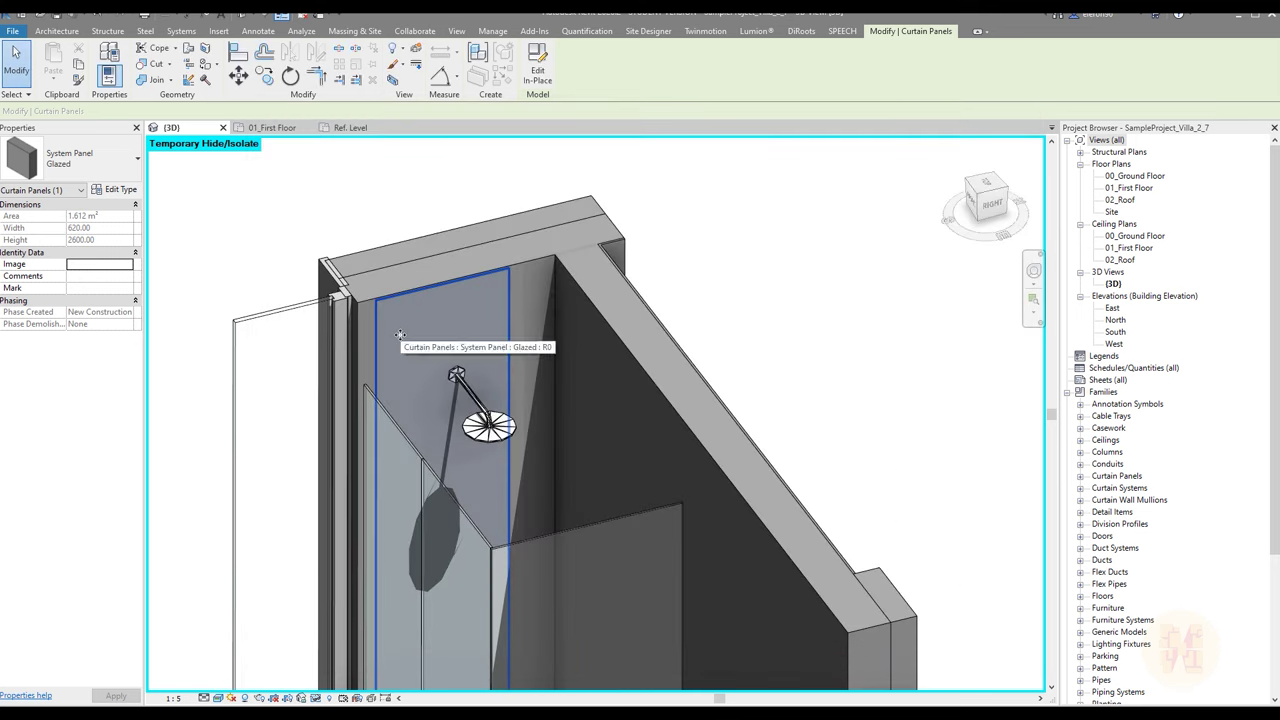
{"action": "middle_click_drag", "start_coordinate": [392, 330], "coordinate": [503, 349], "text": "shift"}
From the 01_First Floor plan, set the Glazed panel type's Offset to 3.54
{"action": "scroll", "coordinate": [450, 330], "scroll_direction": "up", "scroll_amount": 5}
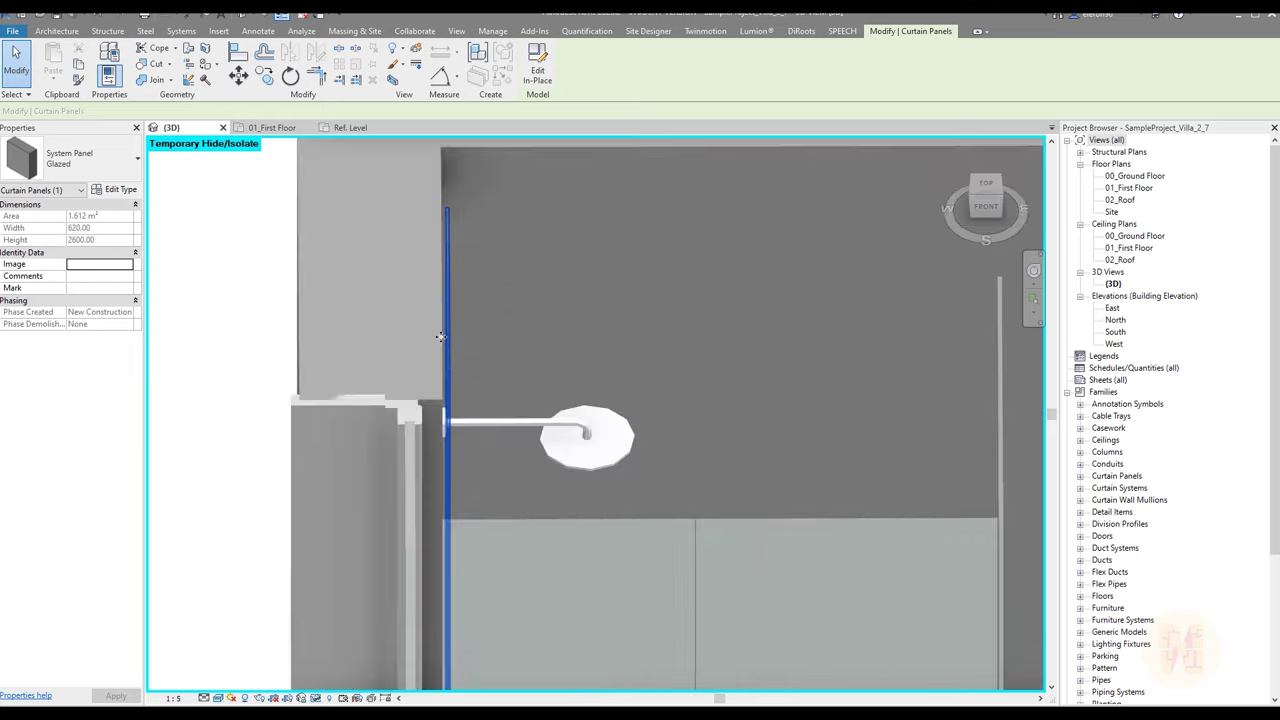
{"action": "left_click", "coordinate": [257, 129]}
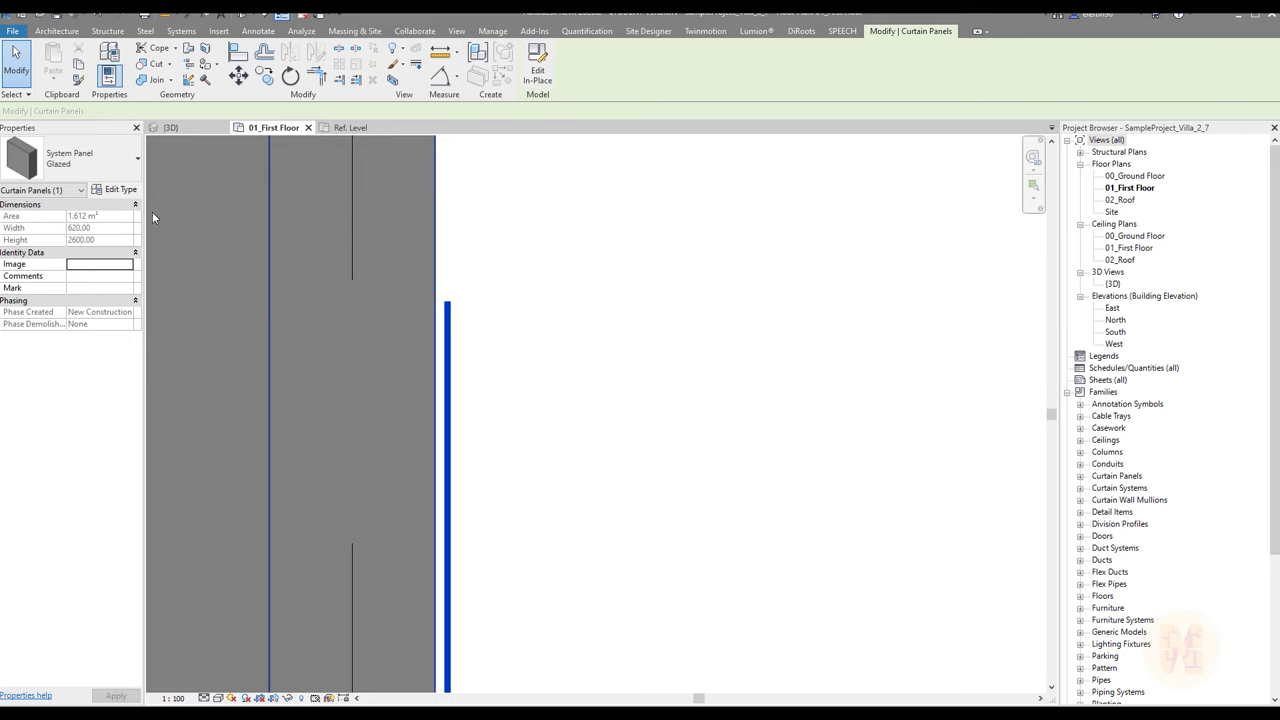
{"action": "left_click", "coordinate": [118, 189]}
{"action": "left_click", "coordinate": [688, 245]}
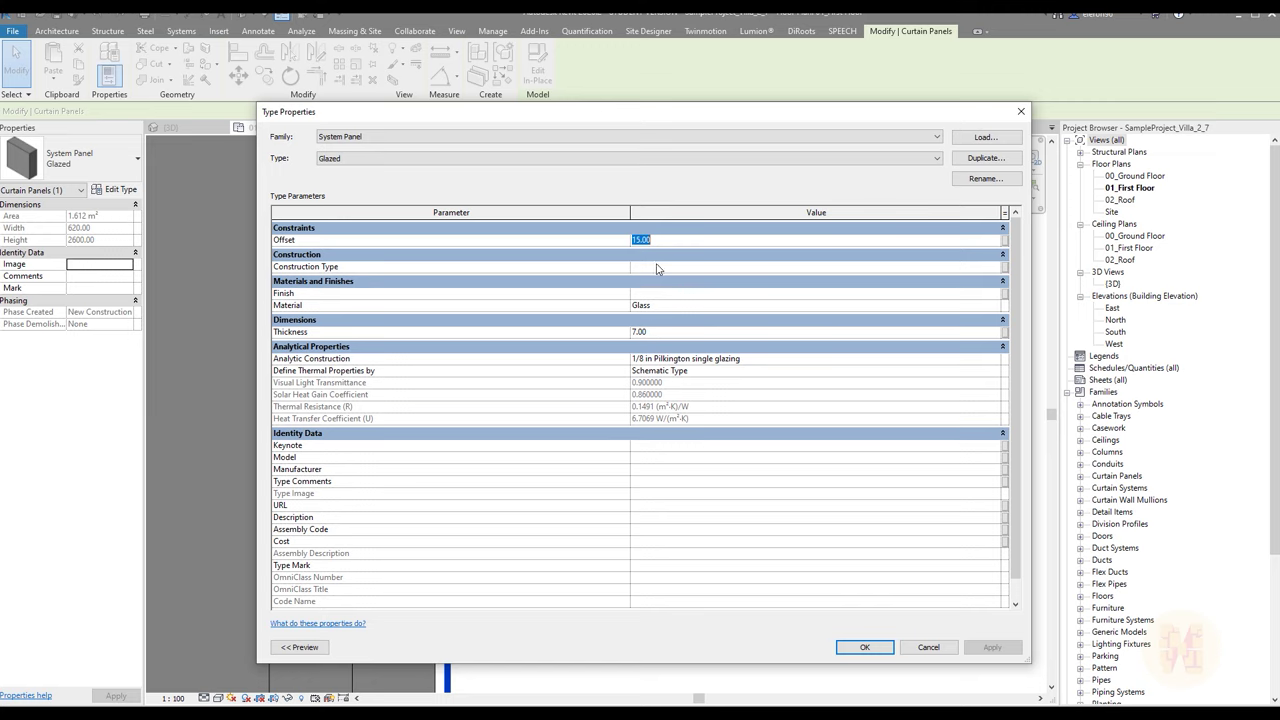
{"action": "type", "text": "3.54"}
{"action": "left_click", "coordinate": [862, 650]}
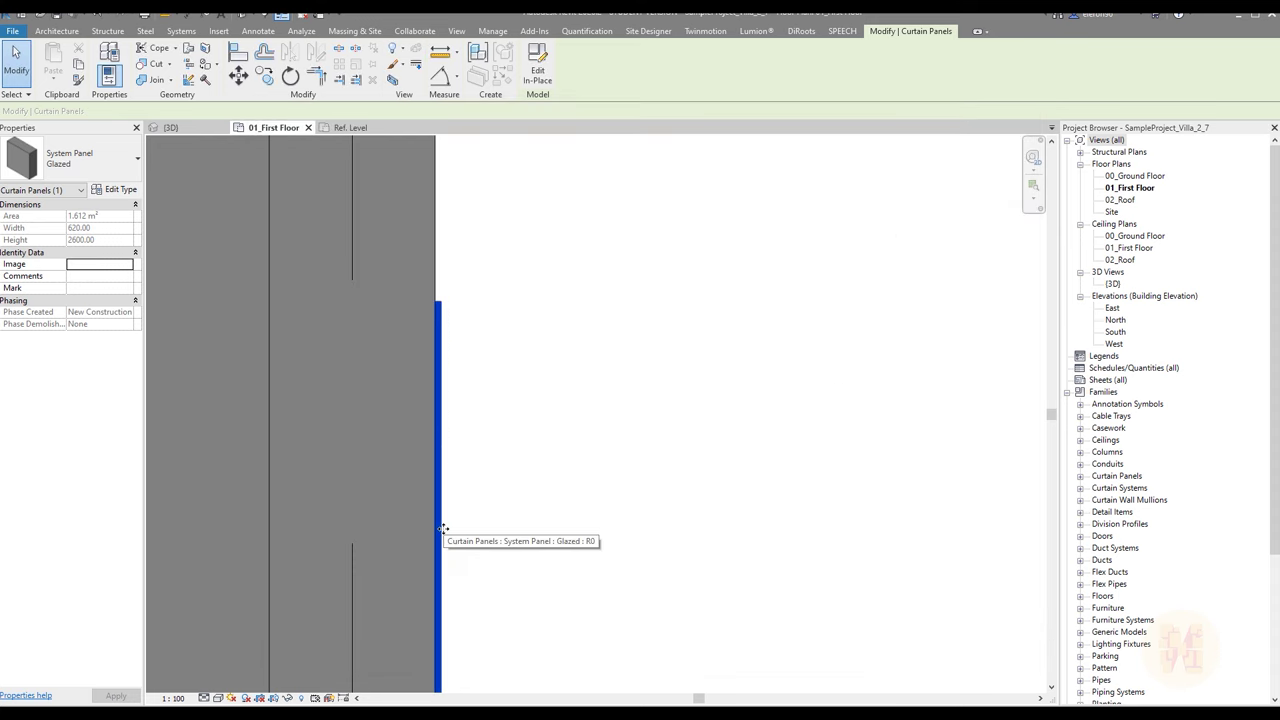
{"action": "scroll", "coordinate": [440, 526], "scroll_direction": "down", "scroll_amount": 3}
{"action": "scroll", "coordinate": [503, 463], "scroll_direction": "up", "scroll_amount": 3}
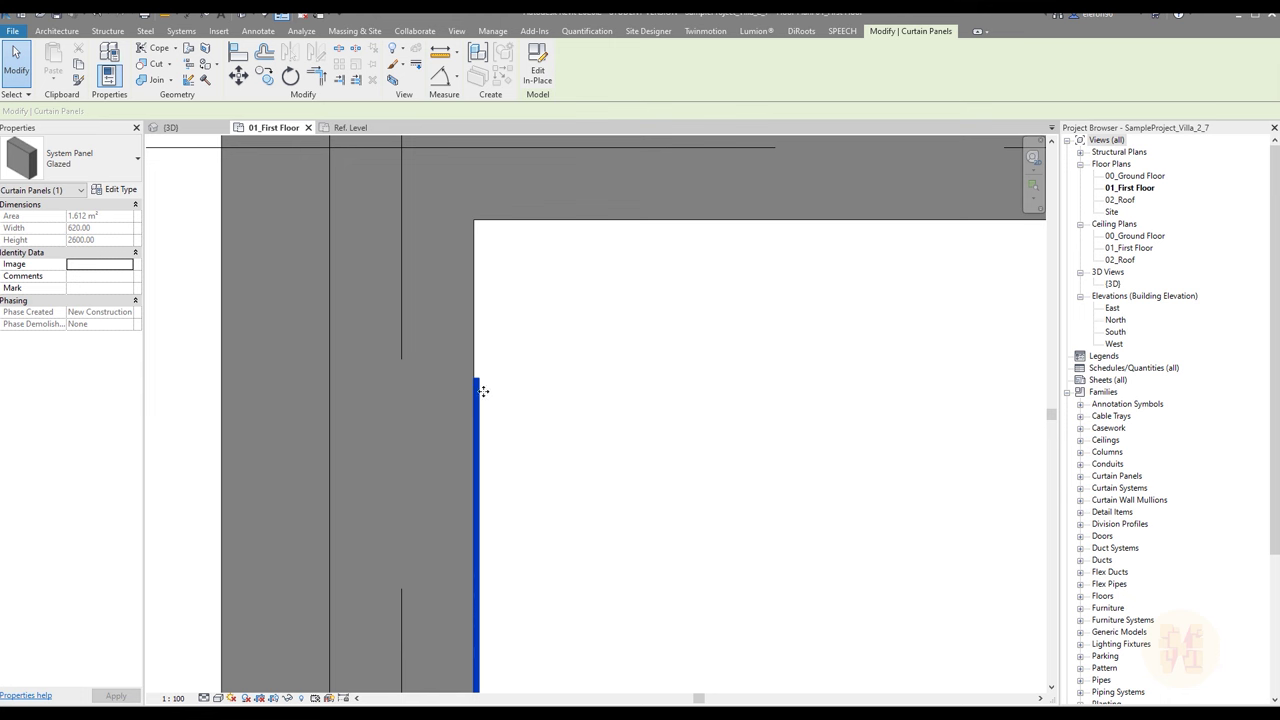
{"action": "key", "text": "Escape"}
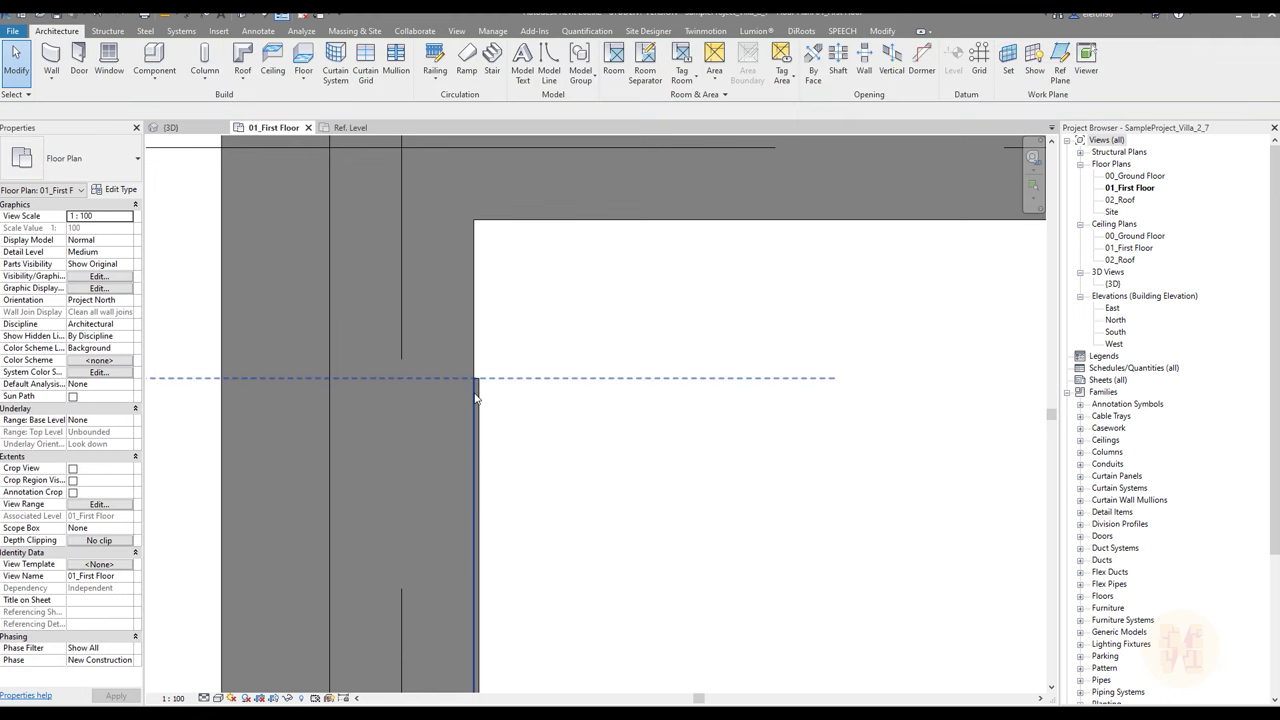
Disallow Join on the TILE_WC curtain wall's top end
{"action": "left_click", "coordinate": [476, 398]}
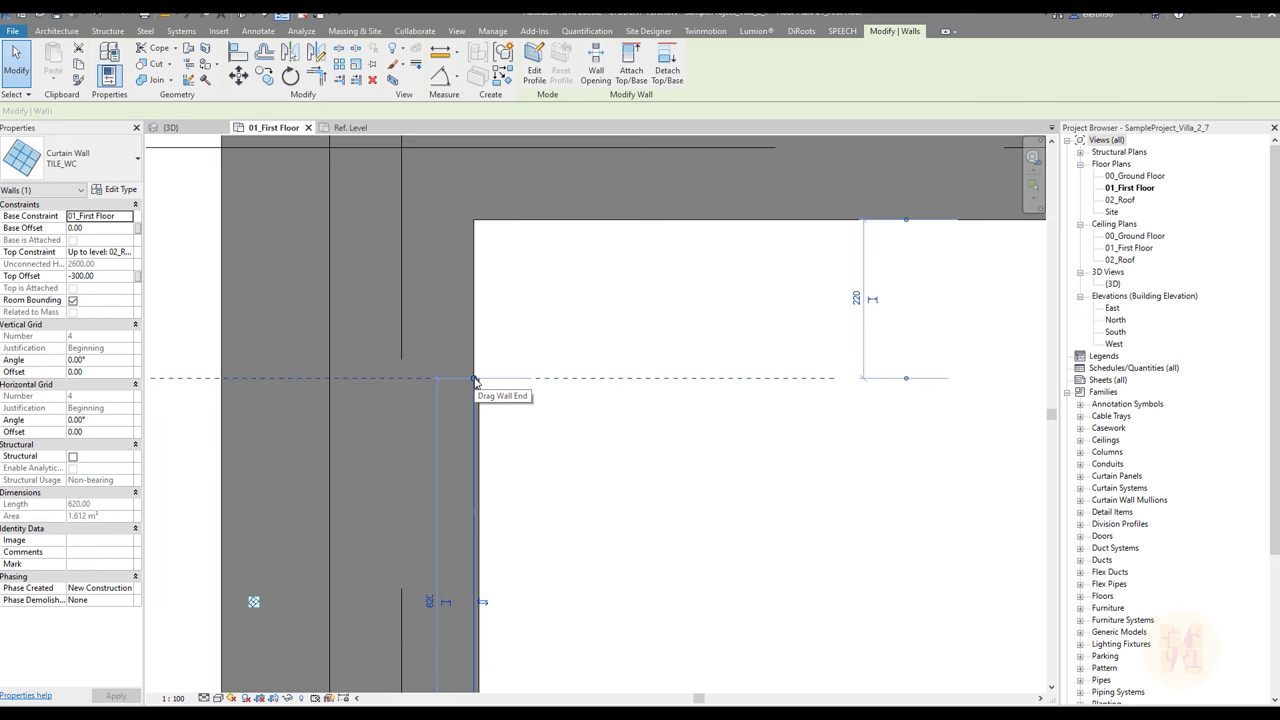
{"action": "right_click", "coordinate": [474, 380]}
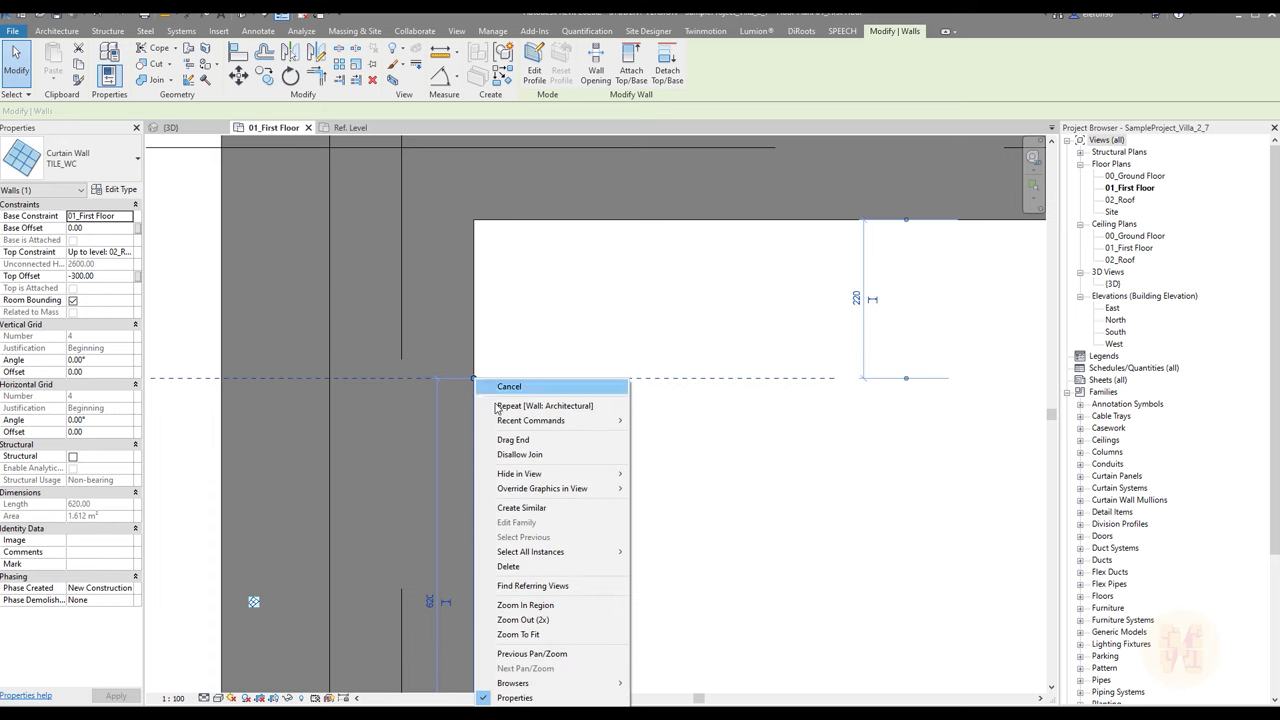
{"action": "left_click", "coordinate": [533, 455]}
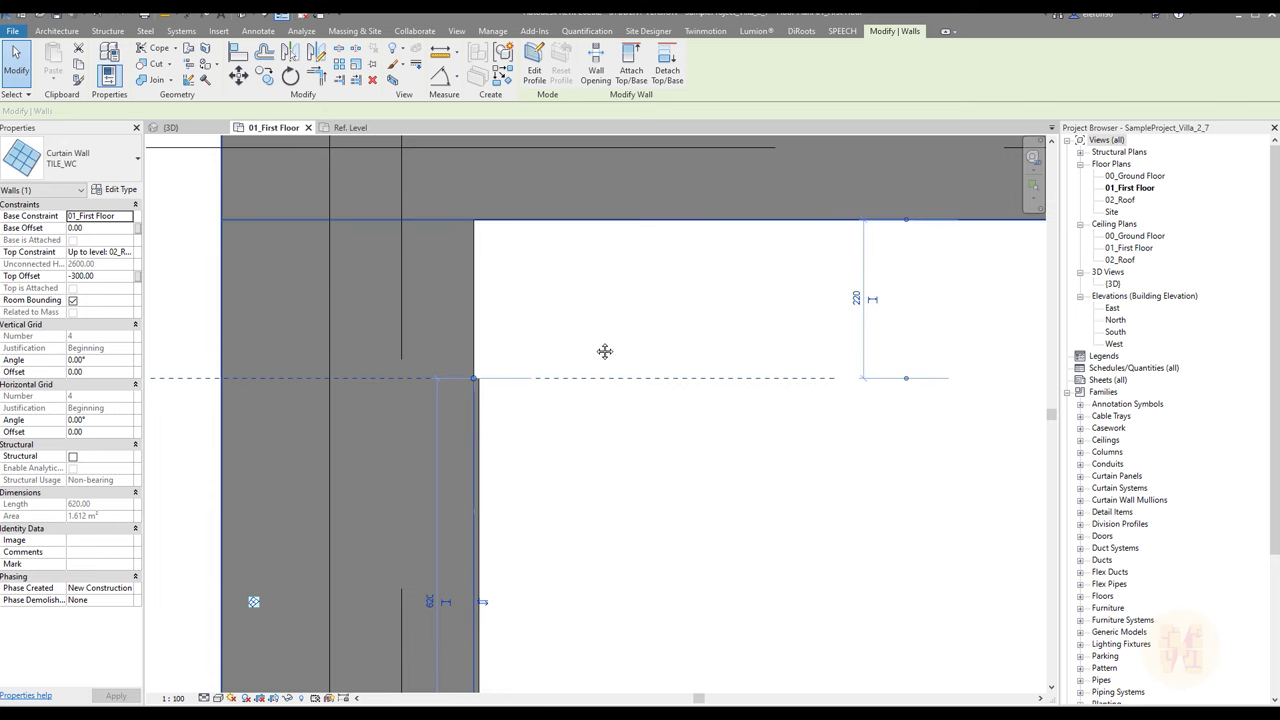
{"action": "middle_click_drag", "start_coordinate": [603, 351], "coordinate": [397, 403]}
{"action": "key", "text": "Escape"}
{"action": "scroll", "coordinate": [280, 266], "scroll_direction": "down", "scroll_amount": 1}
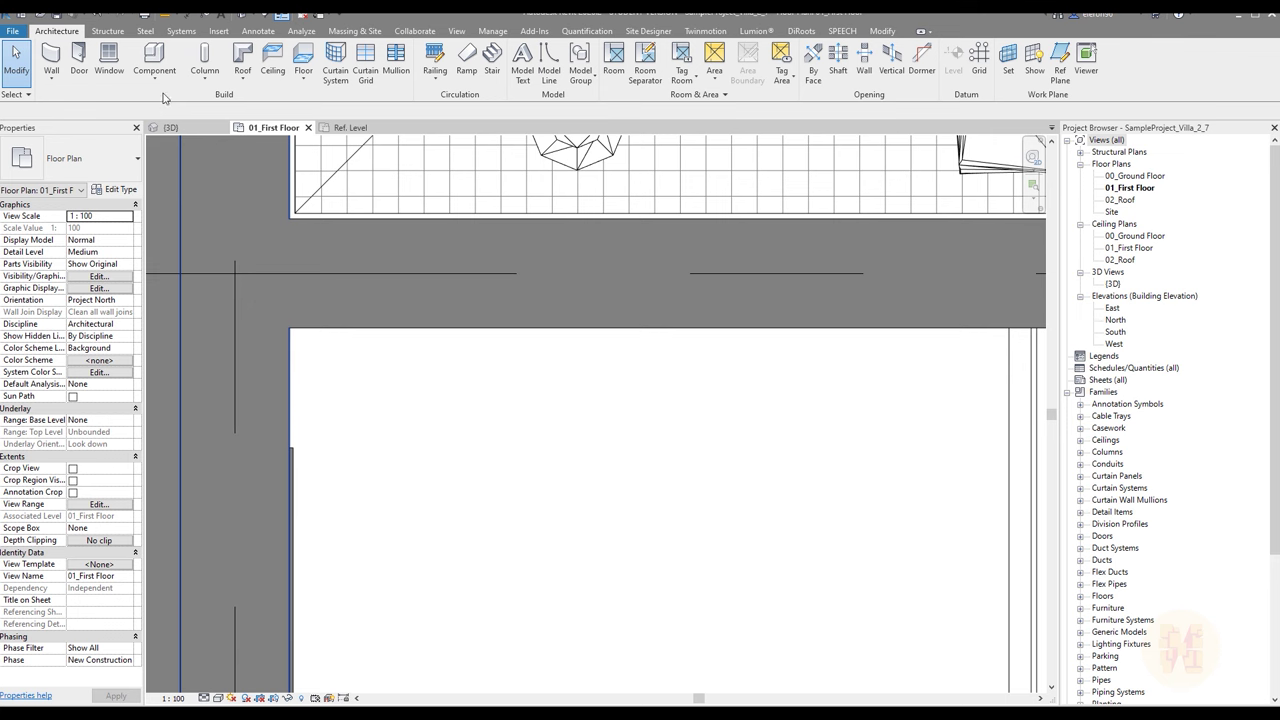
Draw a TILE_WC curtain wall along the shower's top edge
{"action": "left_click", "coordinate": [51, 60]}
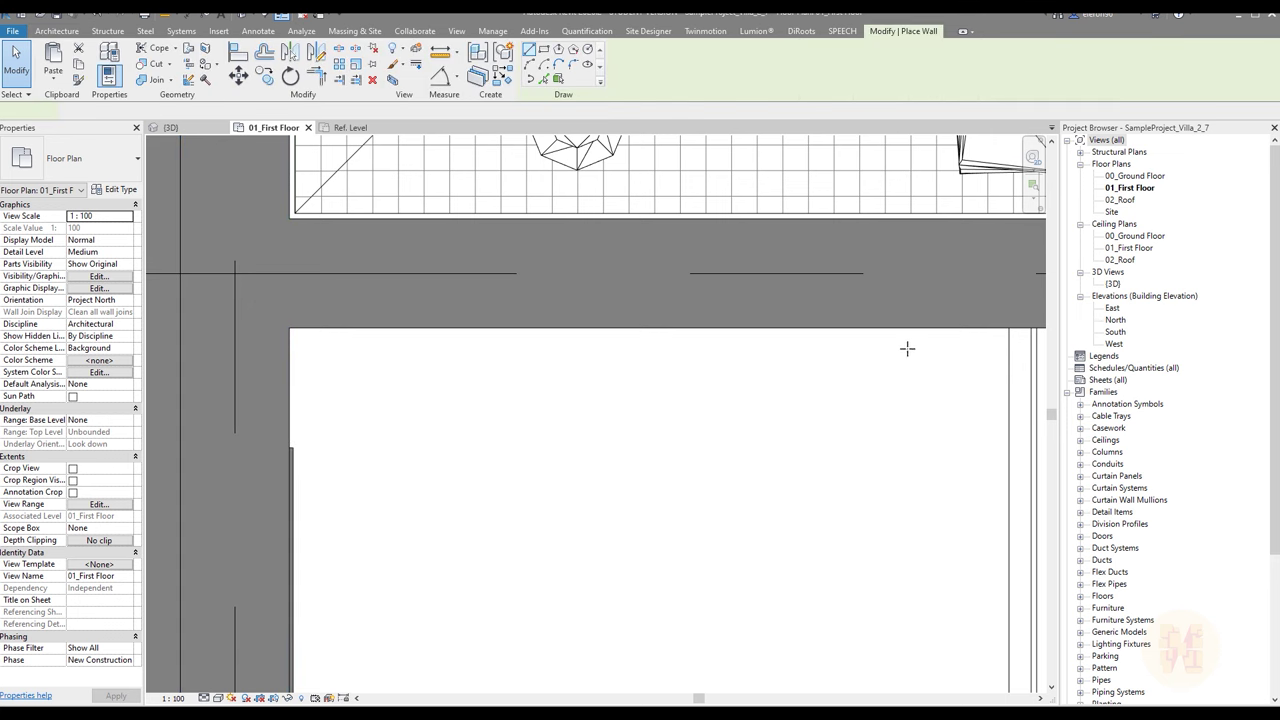
{"action": "left_click", "coordinate": [1007, 329]}
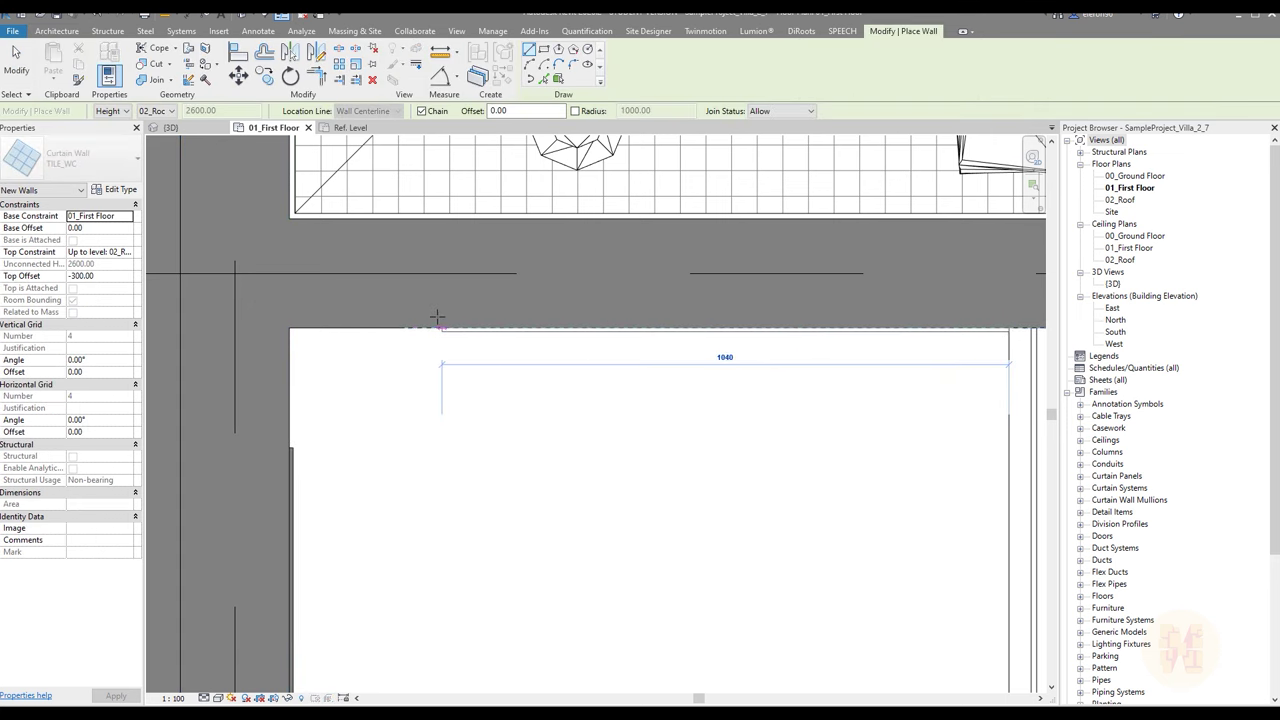
{"action": "left_click", "coordinate": [365, 328]}
{"action": "key", "text": "Escape"}
{"action": "key", "text": "Escape"}
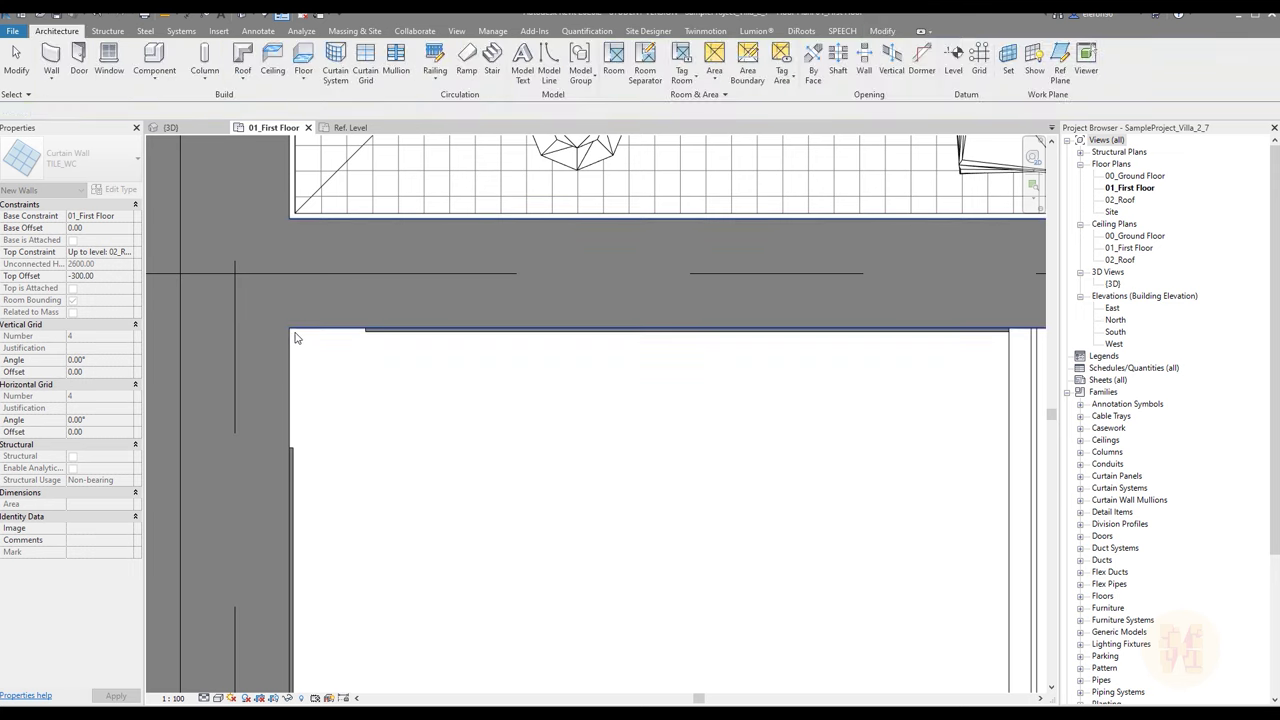
{"action": "scroll", "coordinate": [353, 355], "scroll_direction": "up", "scroll_amount": 2}
{"action": "key", "text": "c"}
{"action": "key", "text": "w"}
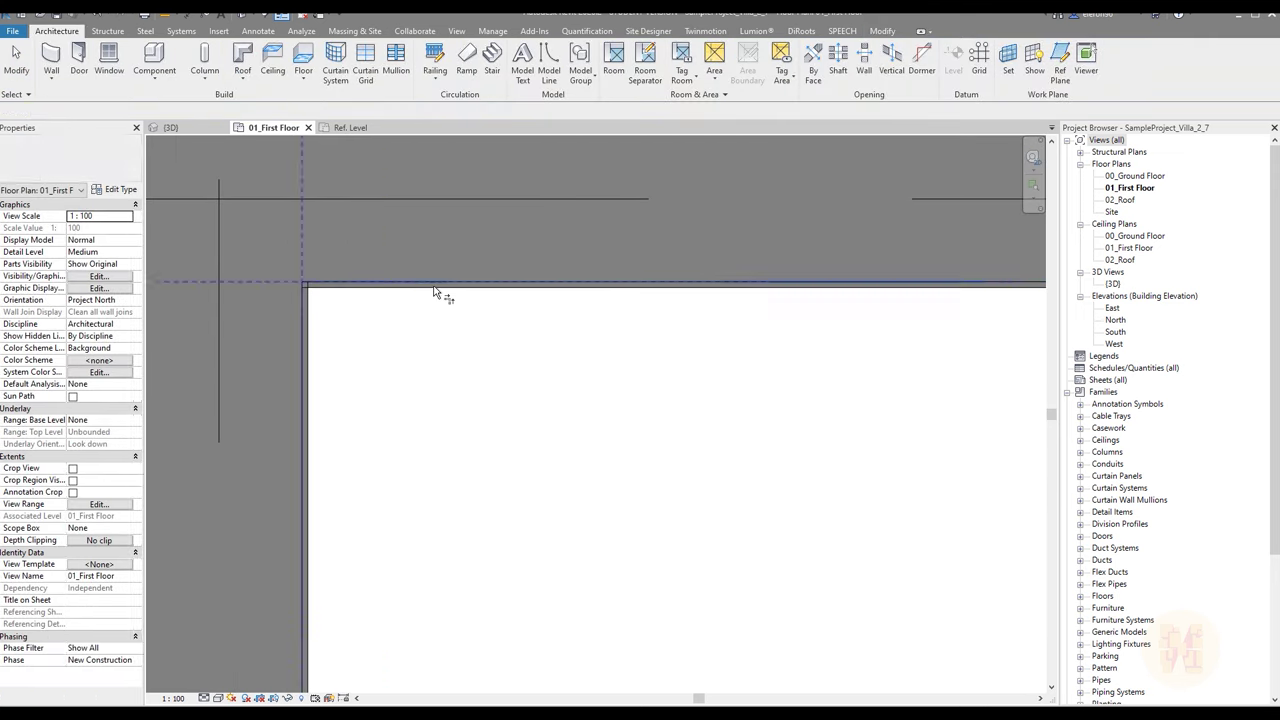
{"action": "scroll", "coordinate": [312, 285], "scroll_direction": "up", "scroll_amount": 2}
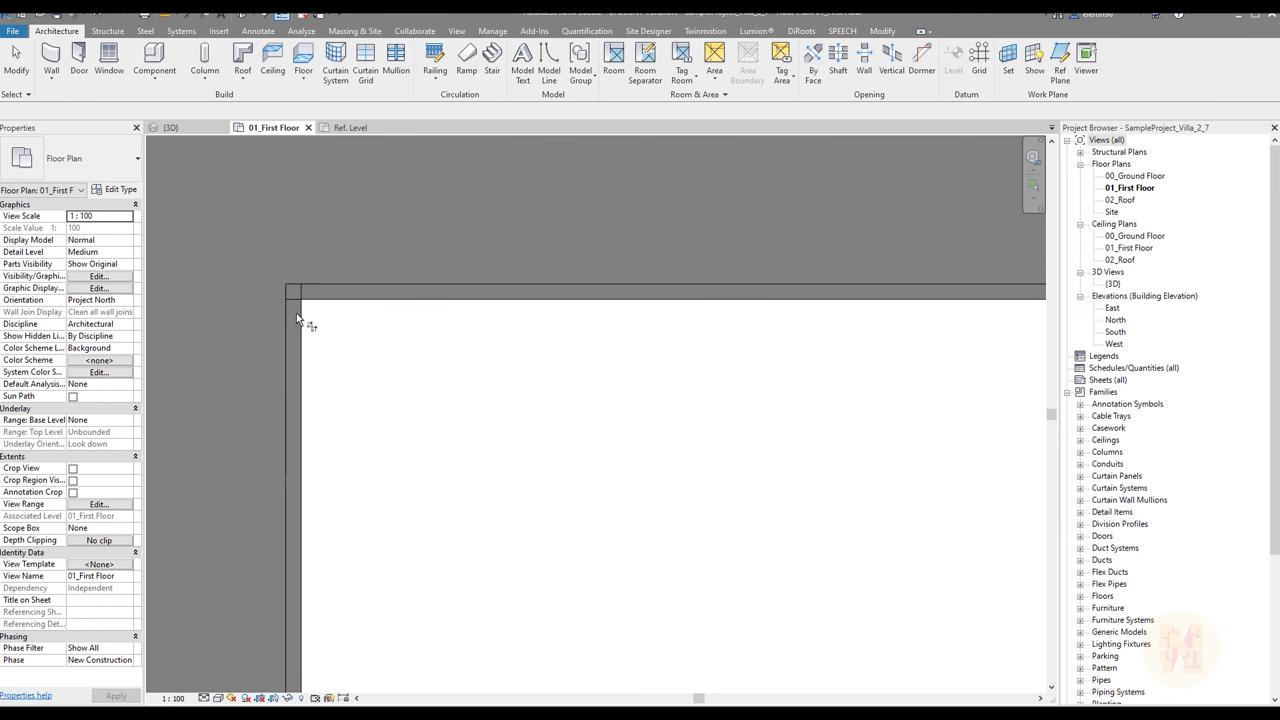
{"action": "key", "text": "Escape"}
Nudge the left curtain wall slightly to the right
{"action": "left_click", "coordinate": [290, 325]}
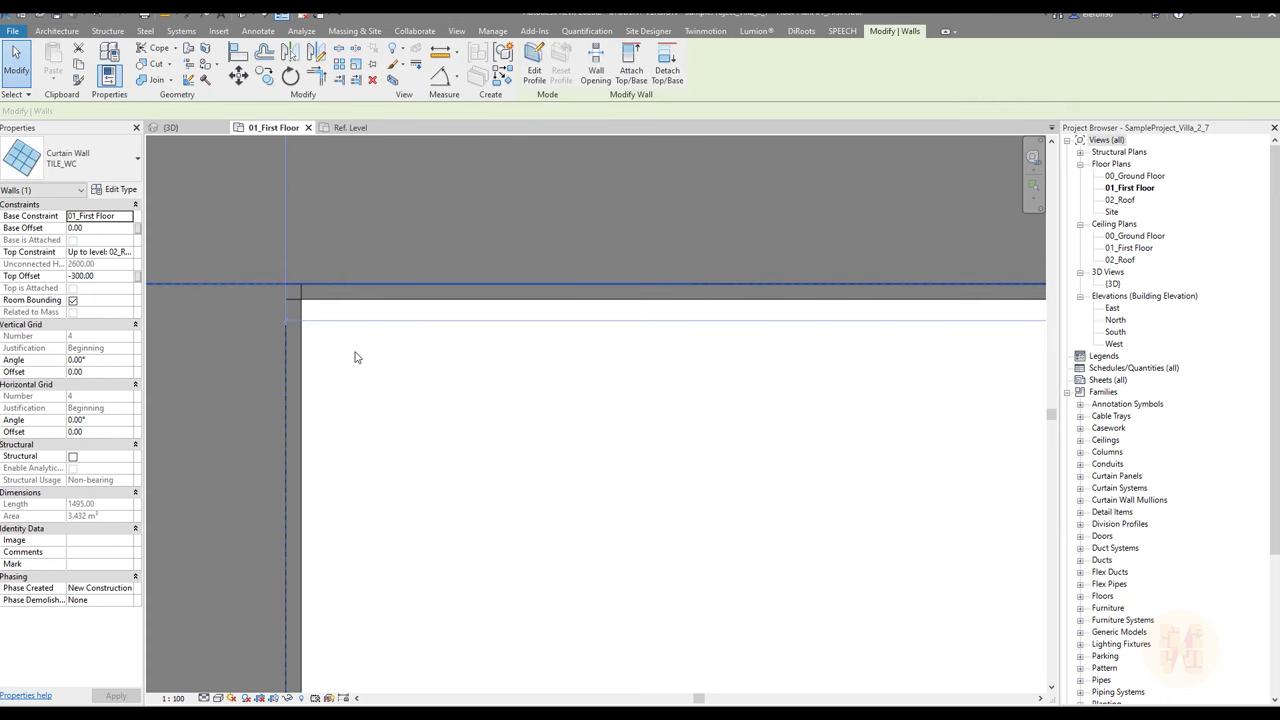
{"action": "left_click_drag", "start_coordinate": [307, 322], "coordinate": [341, 320]}
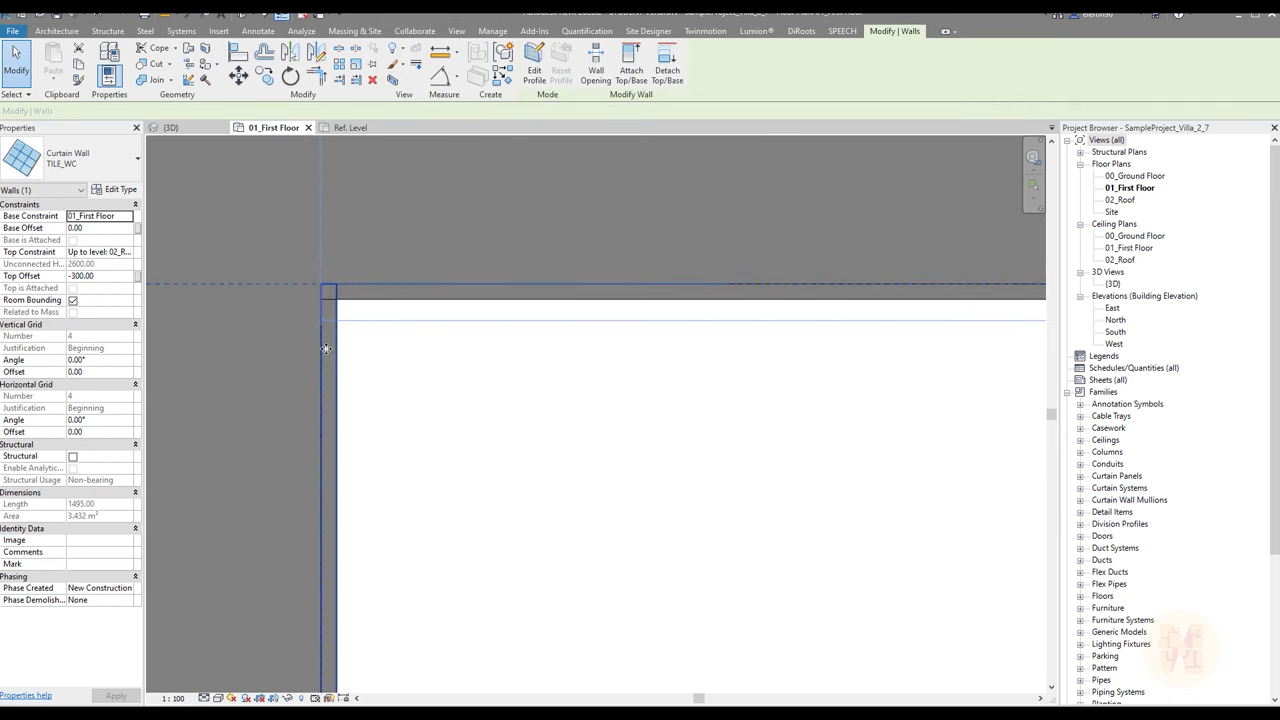
{"action": "key", "text": "Escape"}
{"action": "scroll", "coordinate": [337, 358], "scroll_direction": "down", "scroll_amount": 2}
Select a curtain panel and the curtain wall to check their placement
{"action": "left_click", "coordinate": [333, 358]}
{"action": "middle_click_drag", "start_coordinate": [337, 358], "coordinate": [370, 304]}
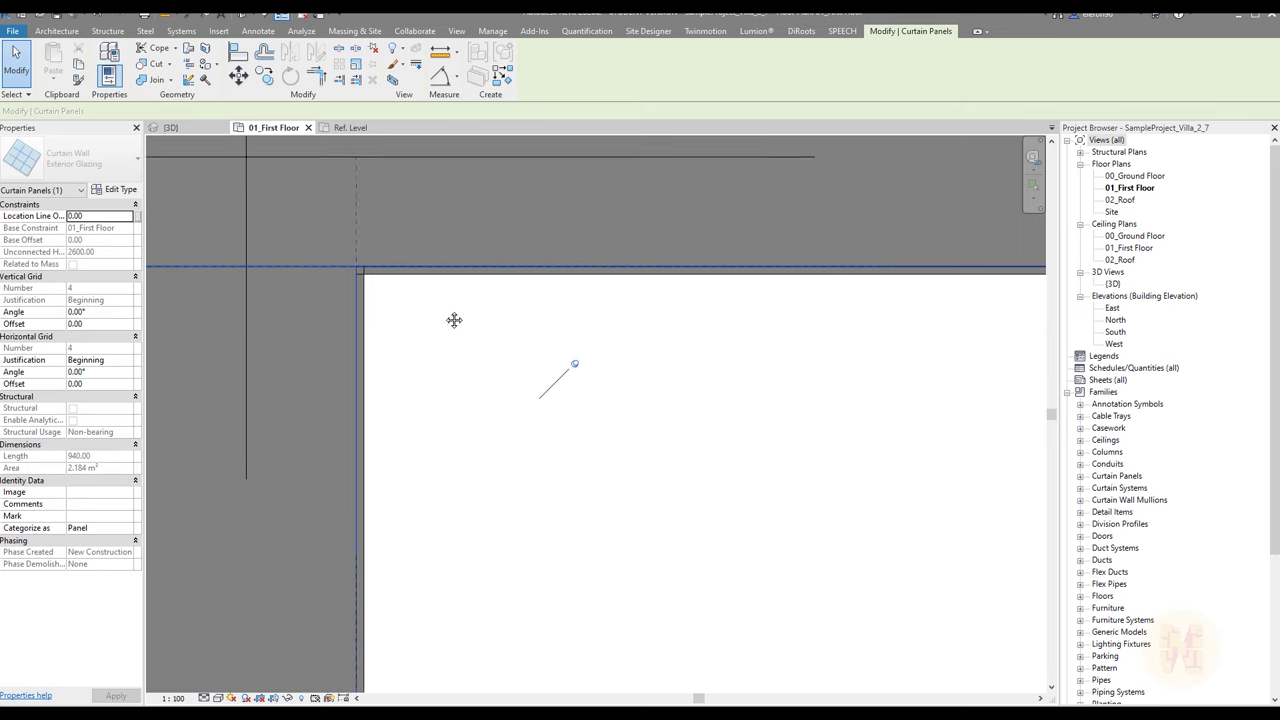
{"action": "scroll", "coordinate": [443, 337], "scroll_direction": "down", "scroll_amount": 2}
{"action": "key", "text": "Escape"}
{"action": "left_click", "coordinate": [423, 413]}
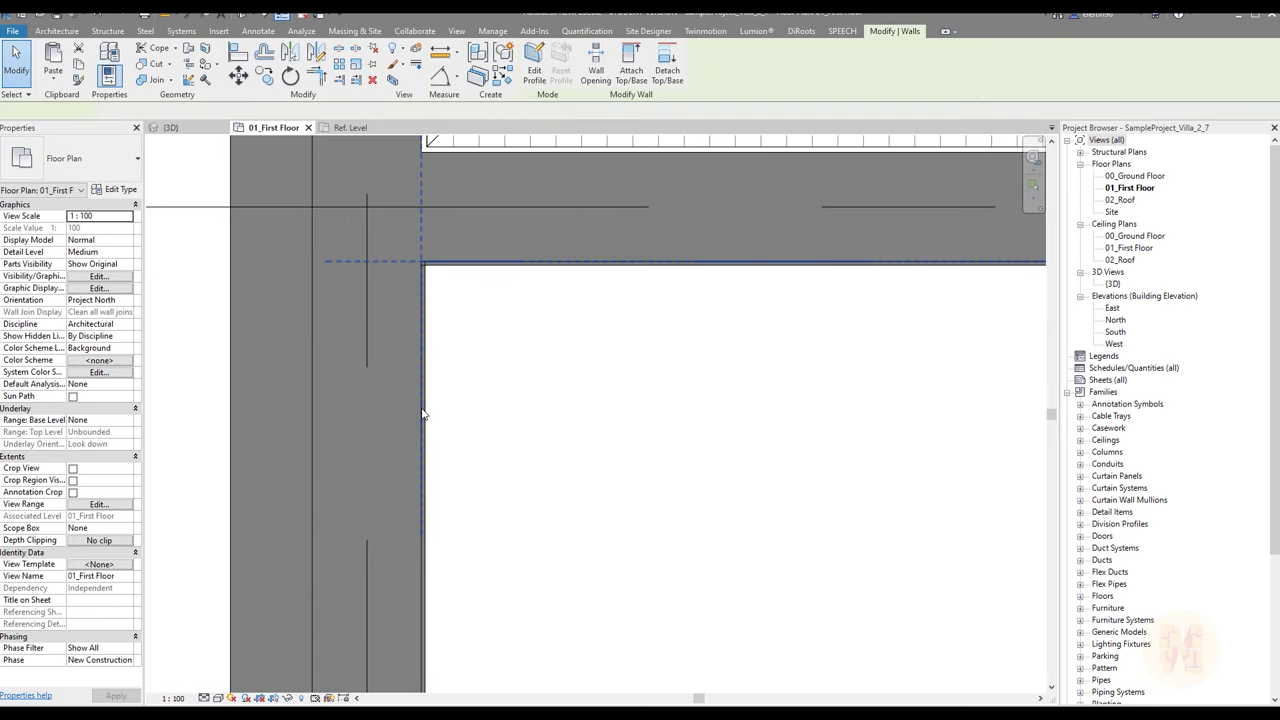
{"action": "scroll", "coordinate": [475, 366], "scroll_direction": "down", "scroll_amount": 2}
{"action": "scroll", "coordinate": [481, 358], "scroll_direction": "down", "scroll_amount": 1}
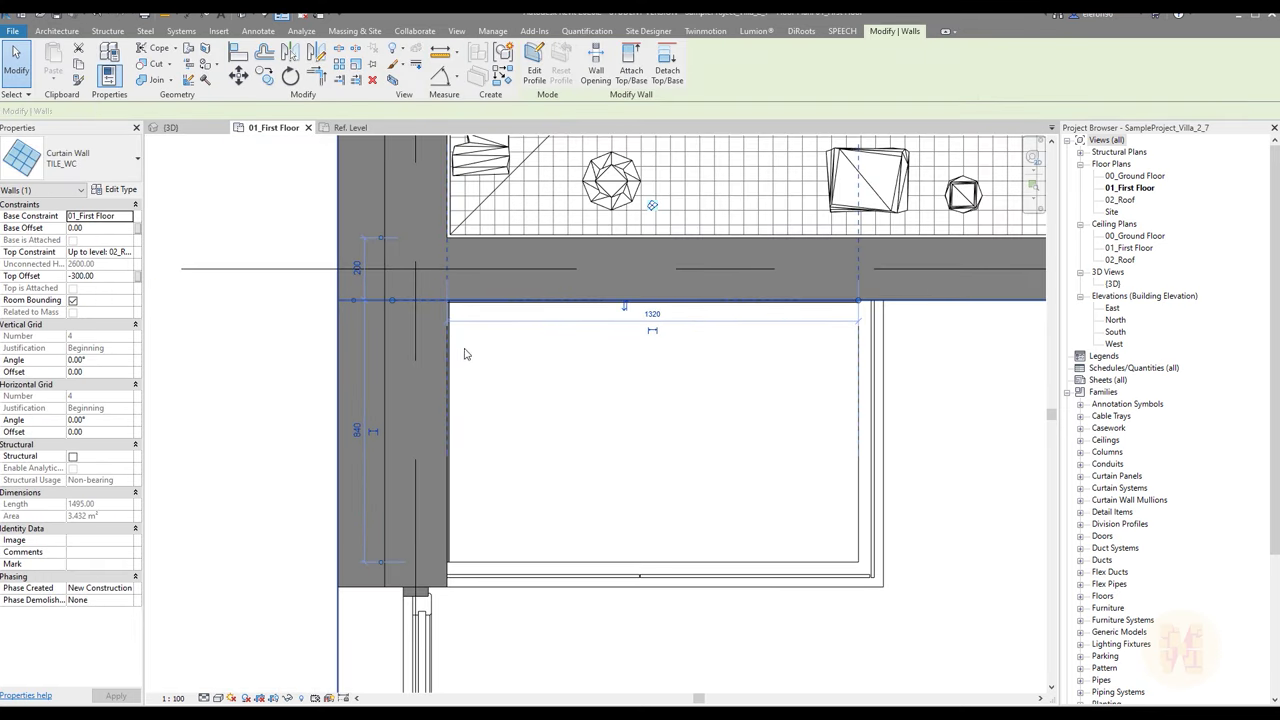
{"action": "key", "text": "Escape"}
{"action": "scroll", "coordinate": [472, 376], "scroll_direction": "up", "scroll_amount": 4}
{"action": "scroll", "coordinate": [380, 343], "scroll_direction": "up", "scroll_amount": 1}
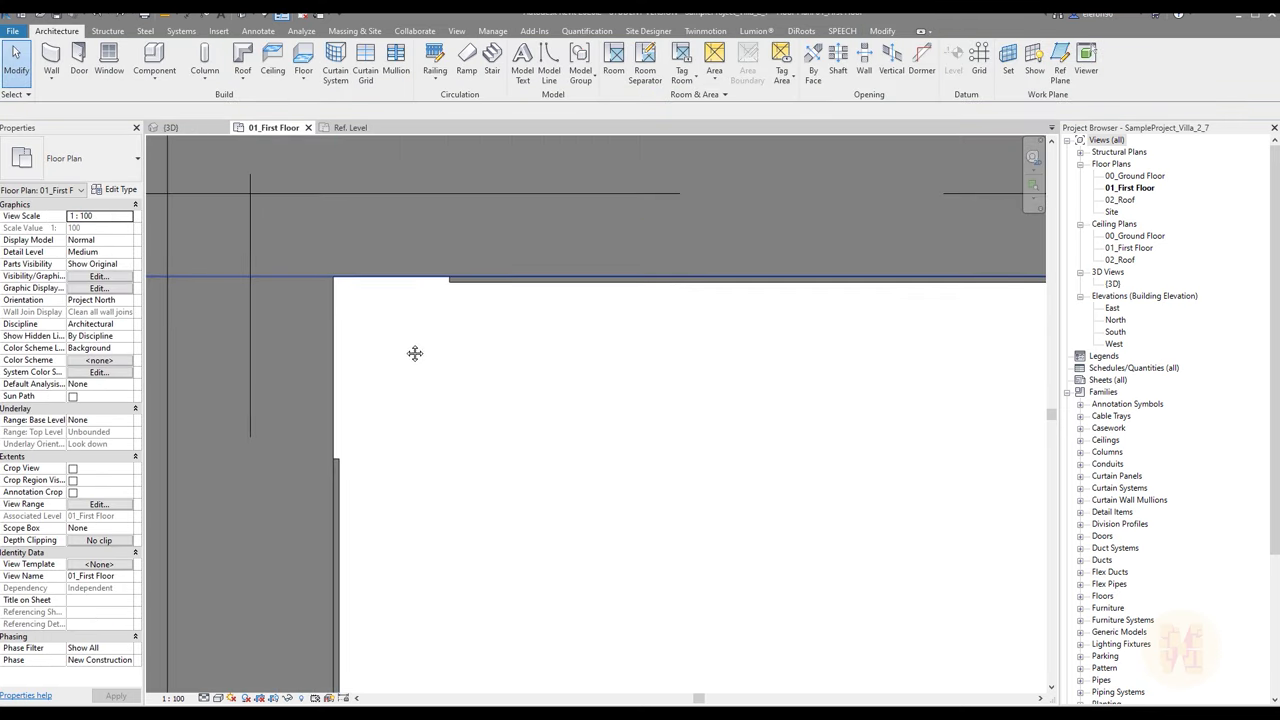
Disallow Join on the top curtain wall's corner end
{"action": "left_click", "coordinate": [337, 470]}
{"action": "left_click", "coordinate": [449, 277]}
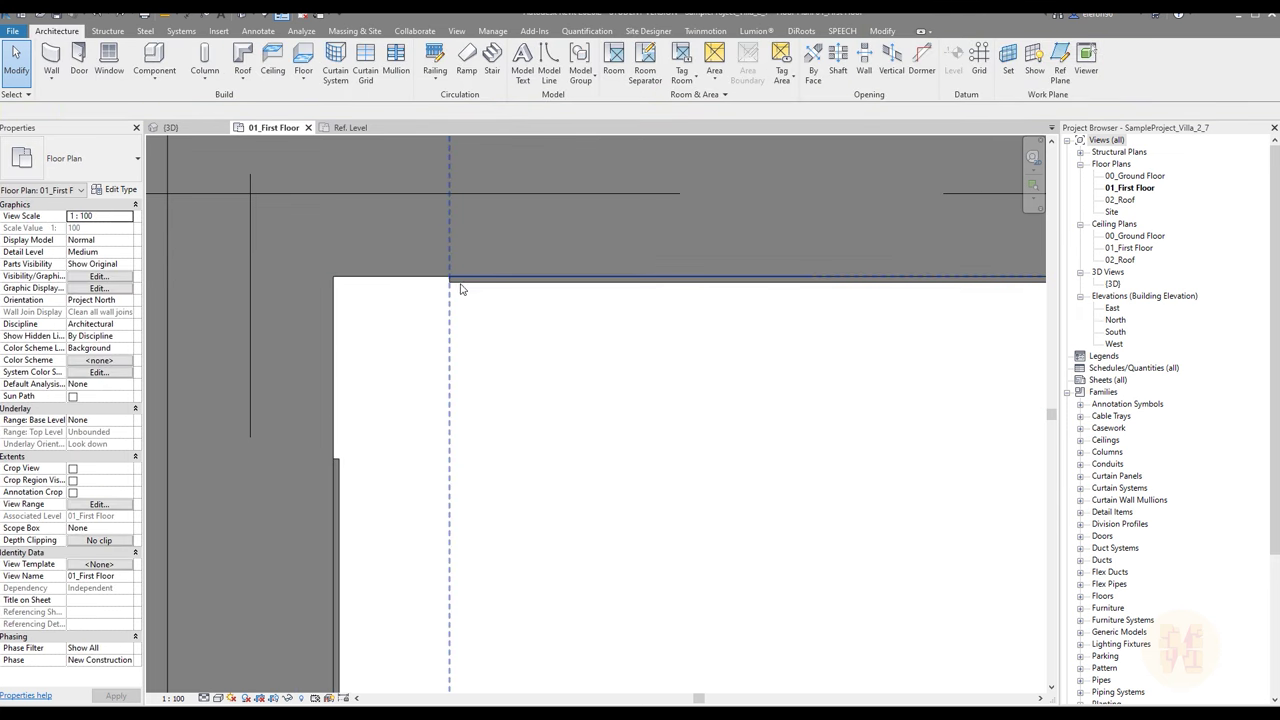
{"action": "right_click", "coordinate": [450, 284]}
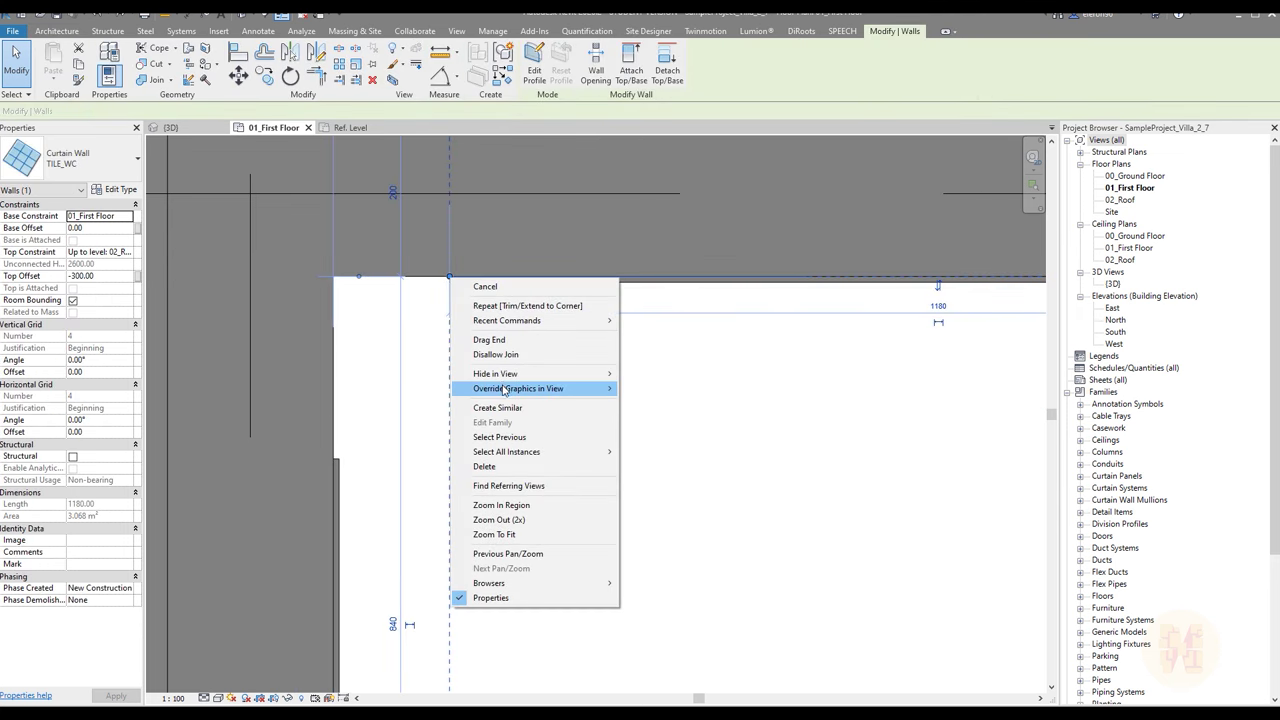
{"action": "mouse_move", "coordinate": [505, 453]}
{"action": "left_click", "coordinate": [505, 355]}
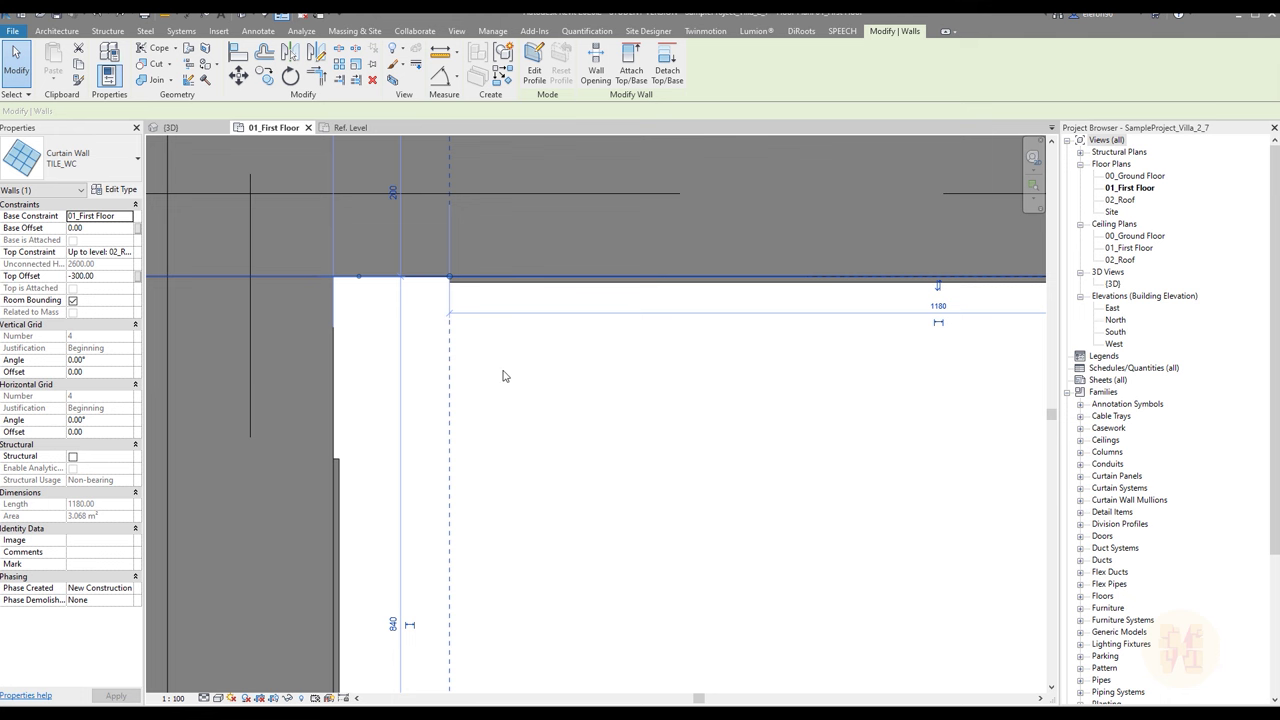
{"action": "left_click", "coordinate": [456, 320]}
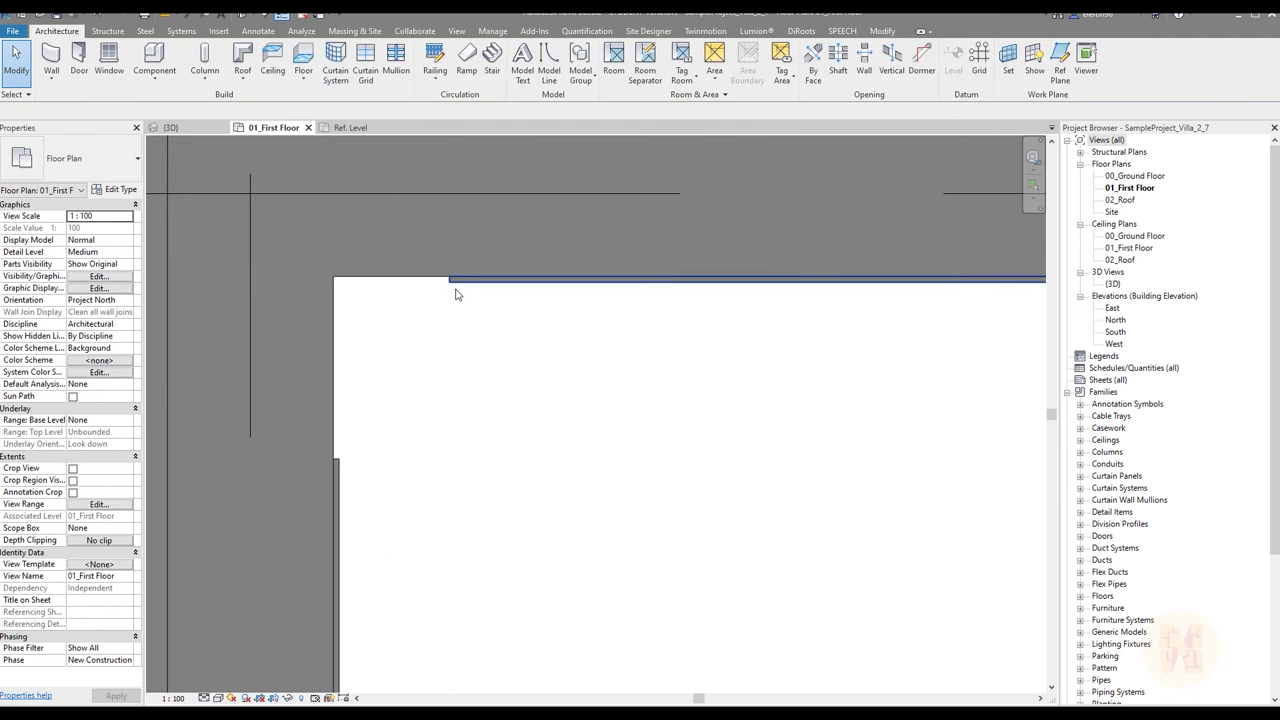
Stretch the top wall's end left and the left wall's end up to the corner
{"action": "left_click", "coordinate": [450, 308]}
{"action": "left_click", "coordinate": [451, 300]}
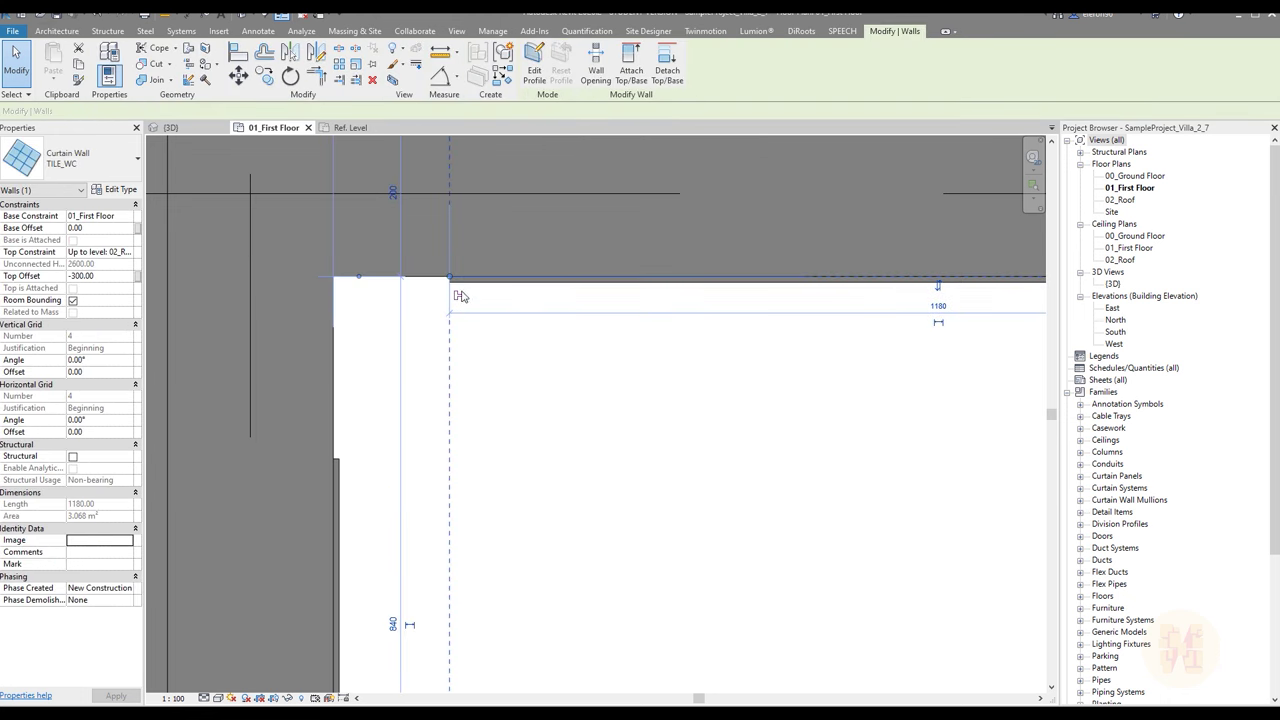
{"action": "left_click_drag", "start_coordinate": [449, 279], "coordinate": [344, 279]}
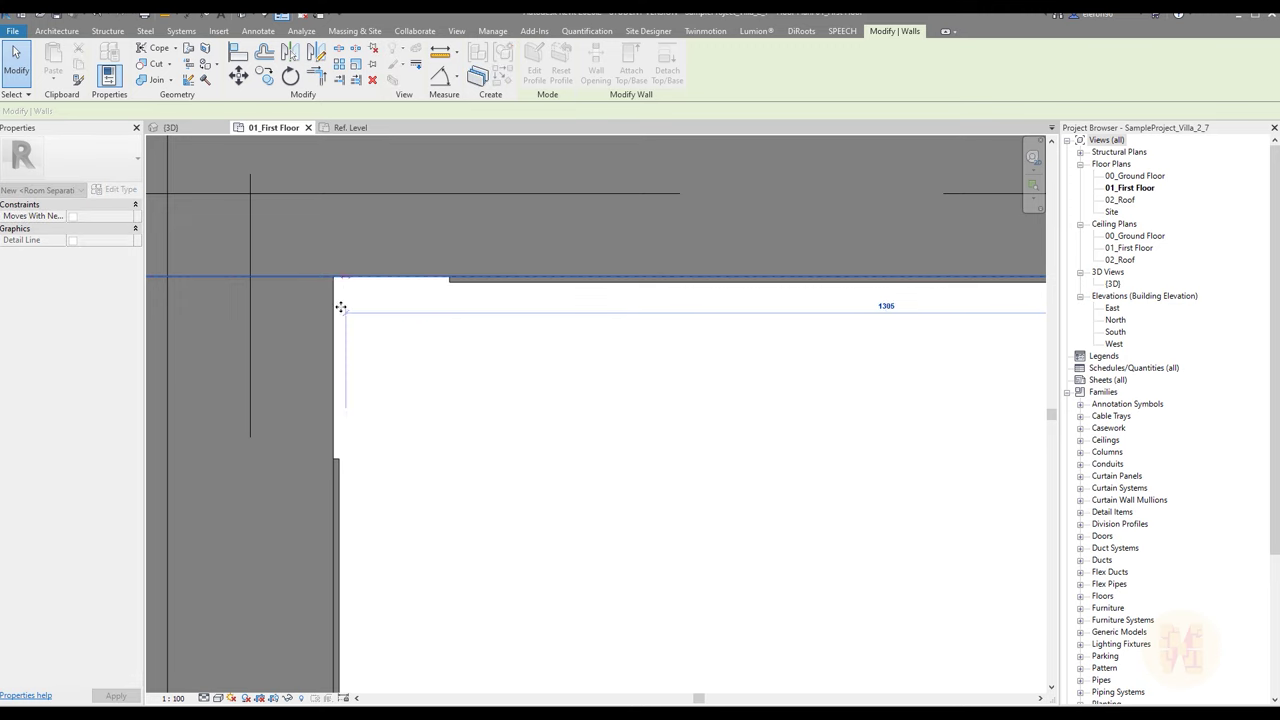
{"action": "left_click", "coordinate": [337, 453]}
{"action": "left_click_drag", "start_coordinate": [337, 457], "coordinate": [333, 284]}
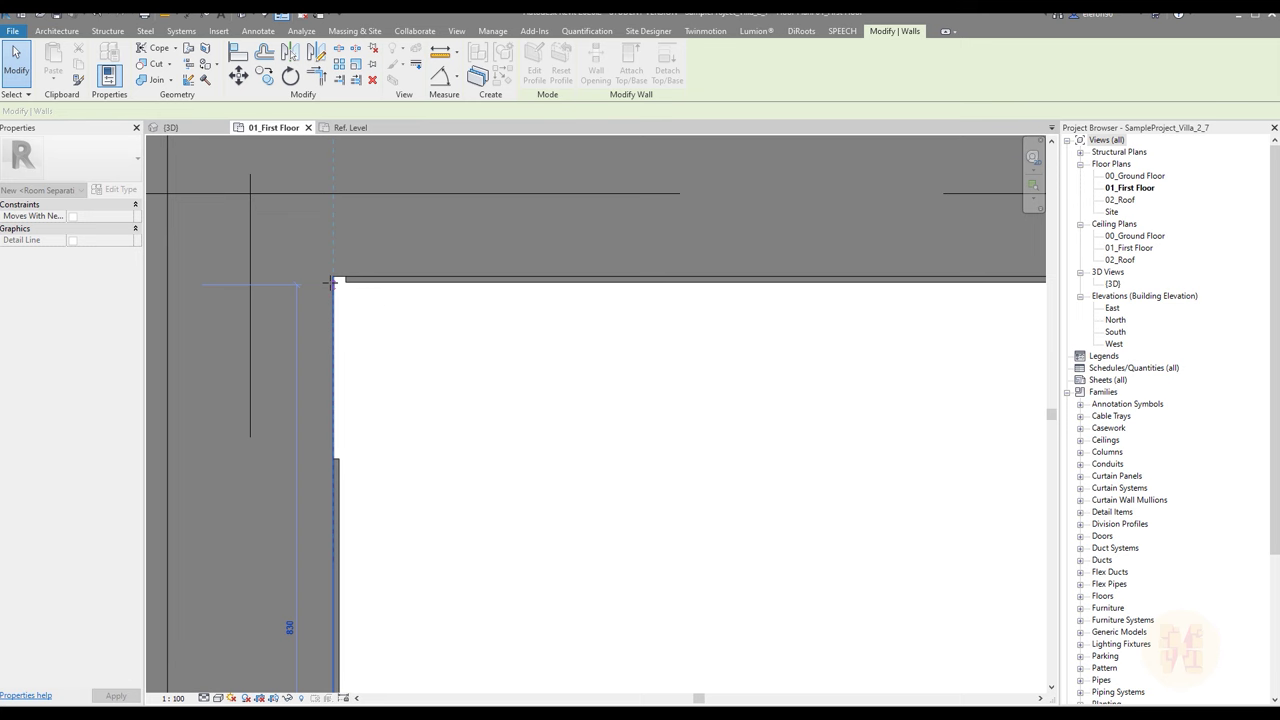
Select elements at the top-left corner to check how the walls meet
{"action": "scroll", "coordinate": [332, 285], "scroll_direction": "up", "scroll_amount": 3}
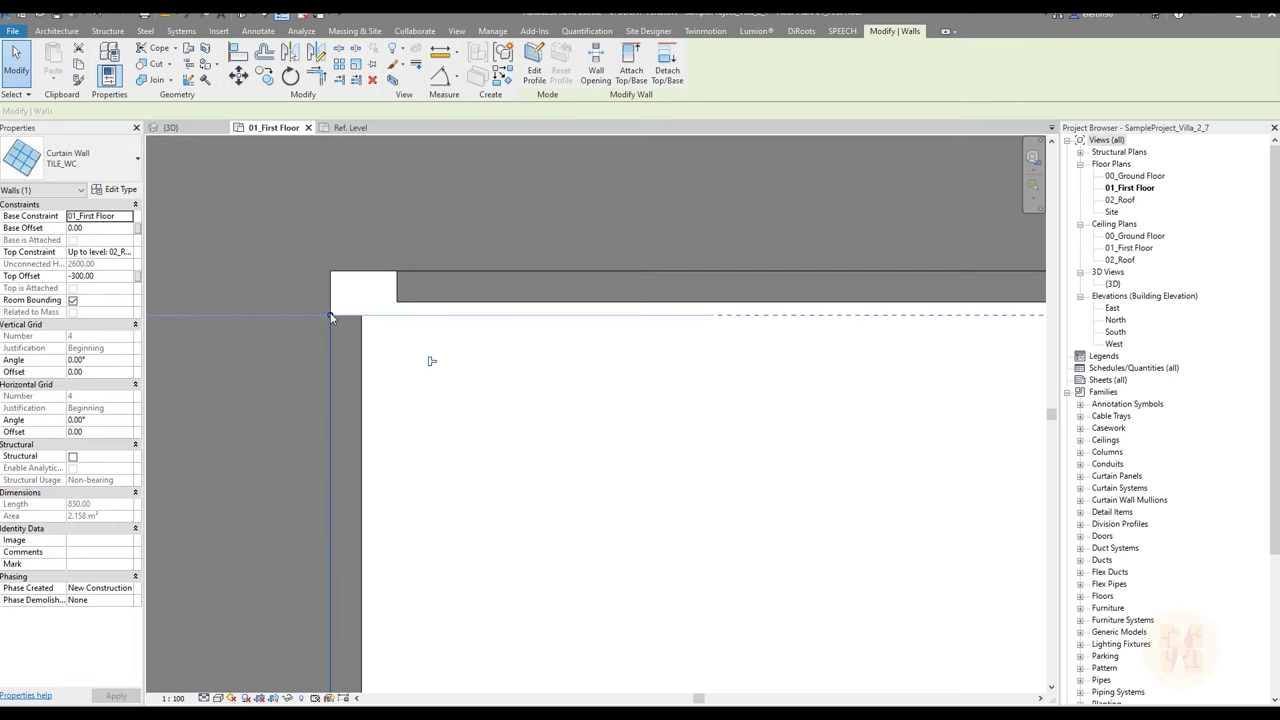
{"action": "left_click", "coordinate": [331, 300]}
{"action": "left_click", "coordinate": [390, 306]}
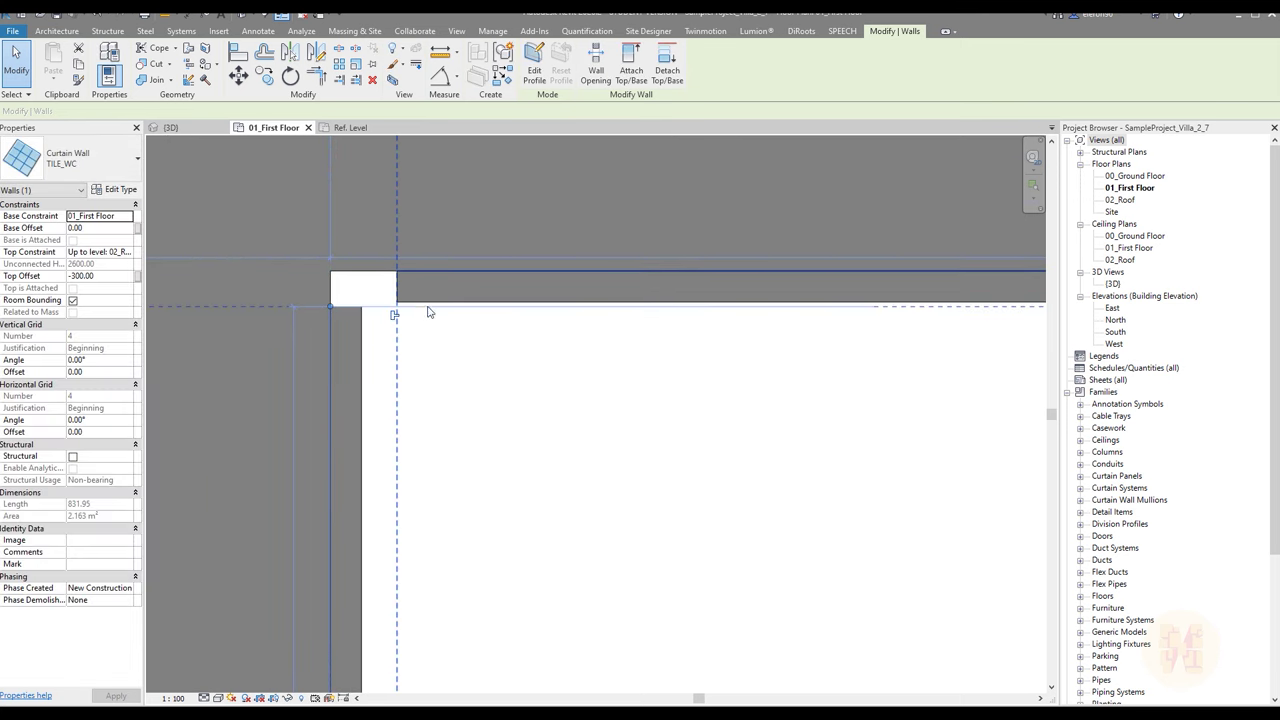
{"action": "left_click", "coordinate": [432, 312]}
{"action": "key", "text": "a"}
{"action": "key", "text": "l"}
{"action": "left_click", "coordinate": [414, 302]}
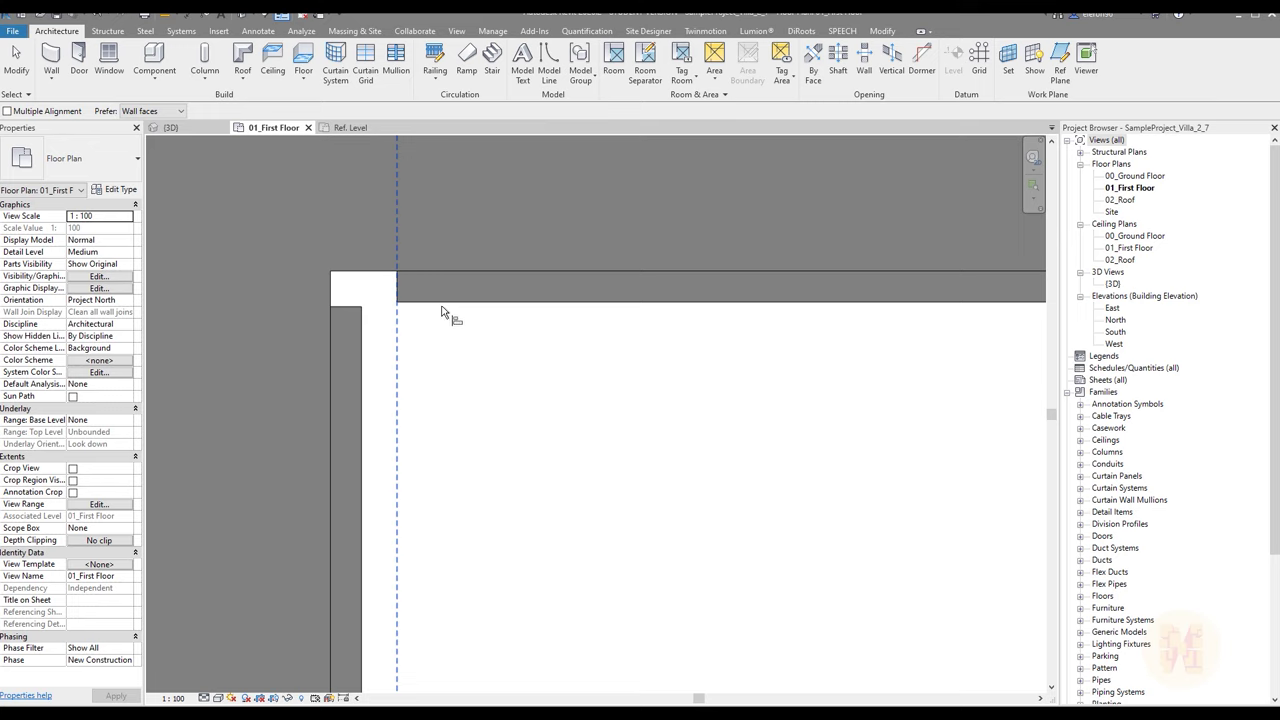
Align the side curtain wall's face with the horizontal wall face at the corner
{"action": "left_click", "coordinate": [499, 305]}
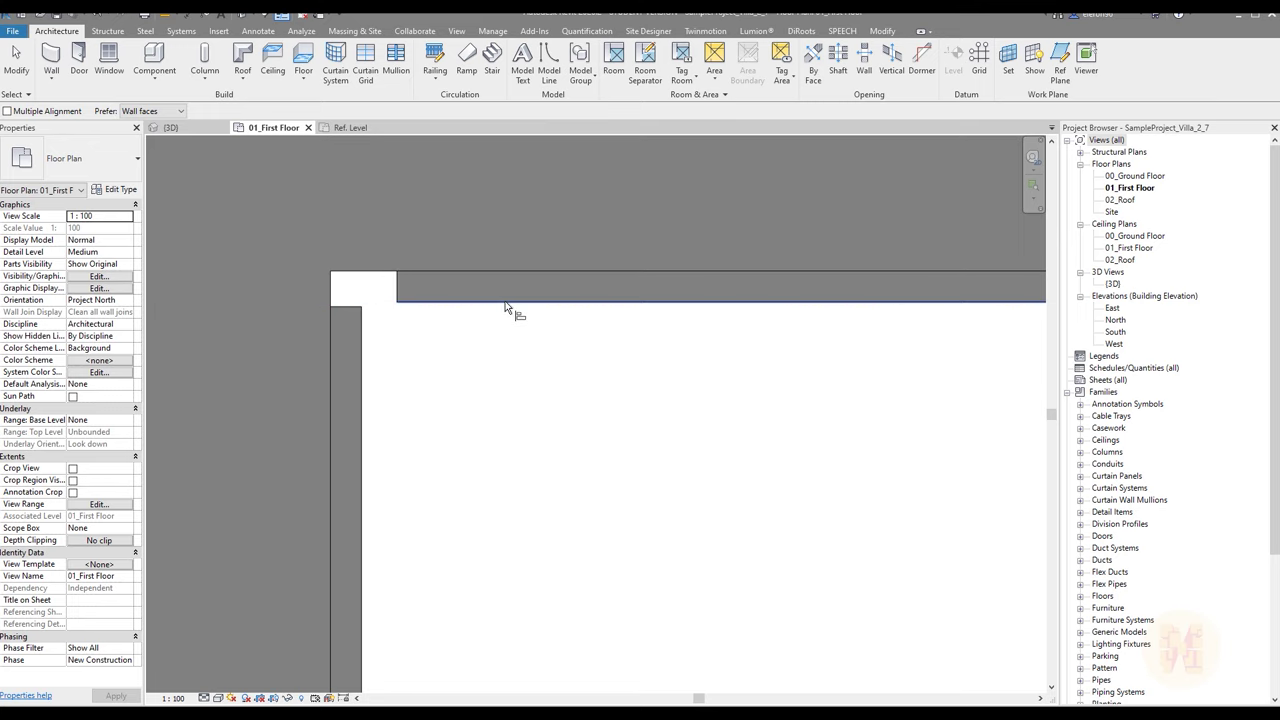
{"action": "left_click", "coordinate": [351, 306]}
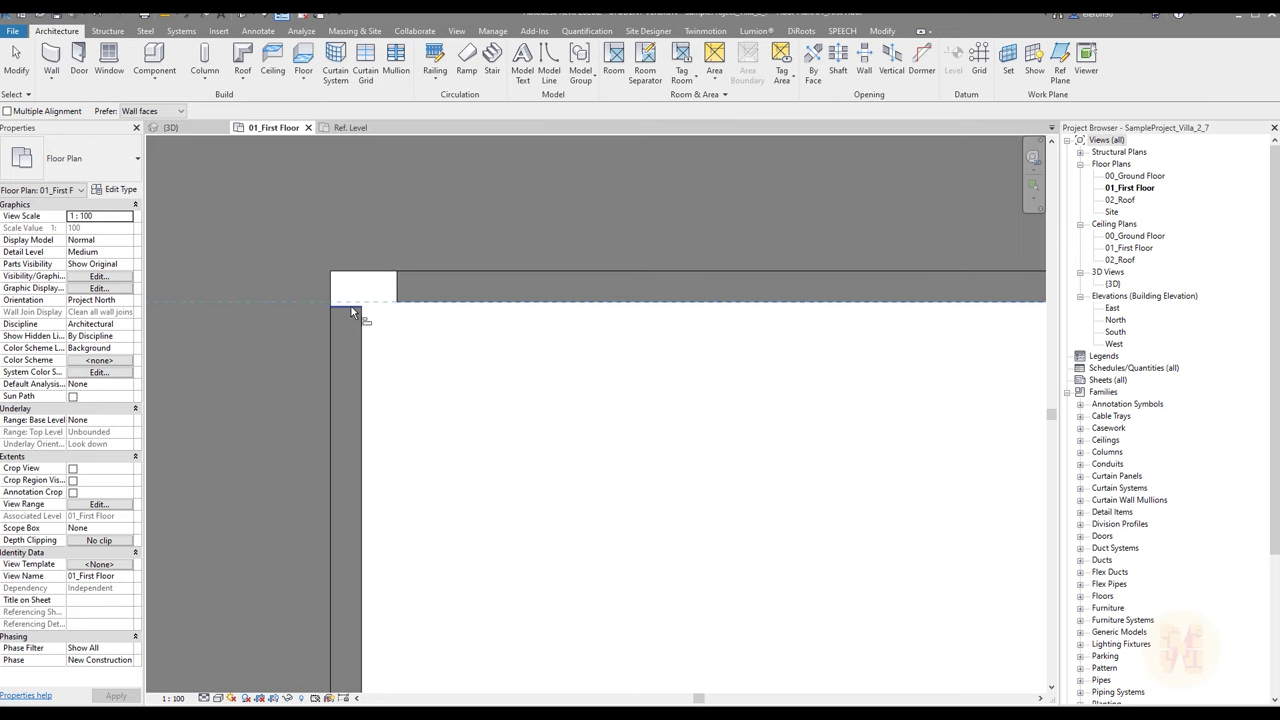
{"action": "left_click", "coordinate": [397, 316]}
{"action": "left_click", "coordinate": [613, 305]}
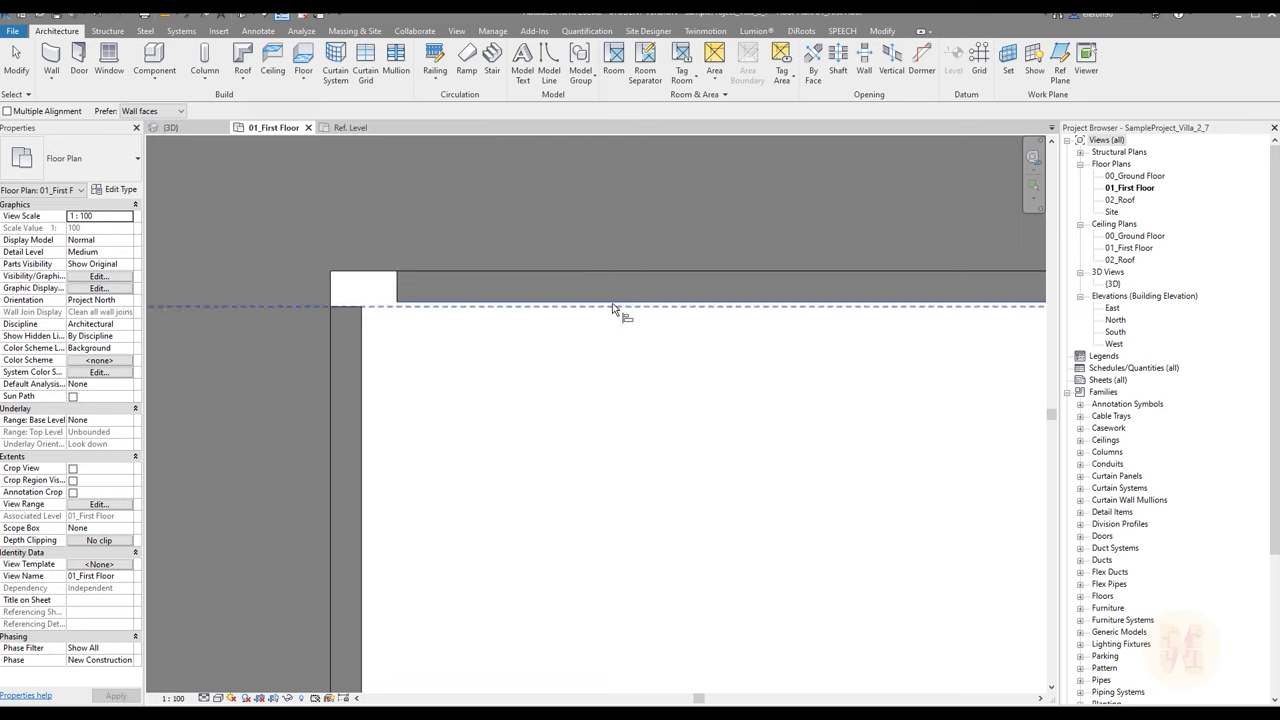
{"action": "left_click", "coordinate": [327, 308]}
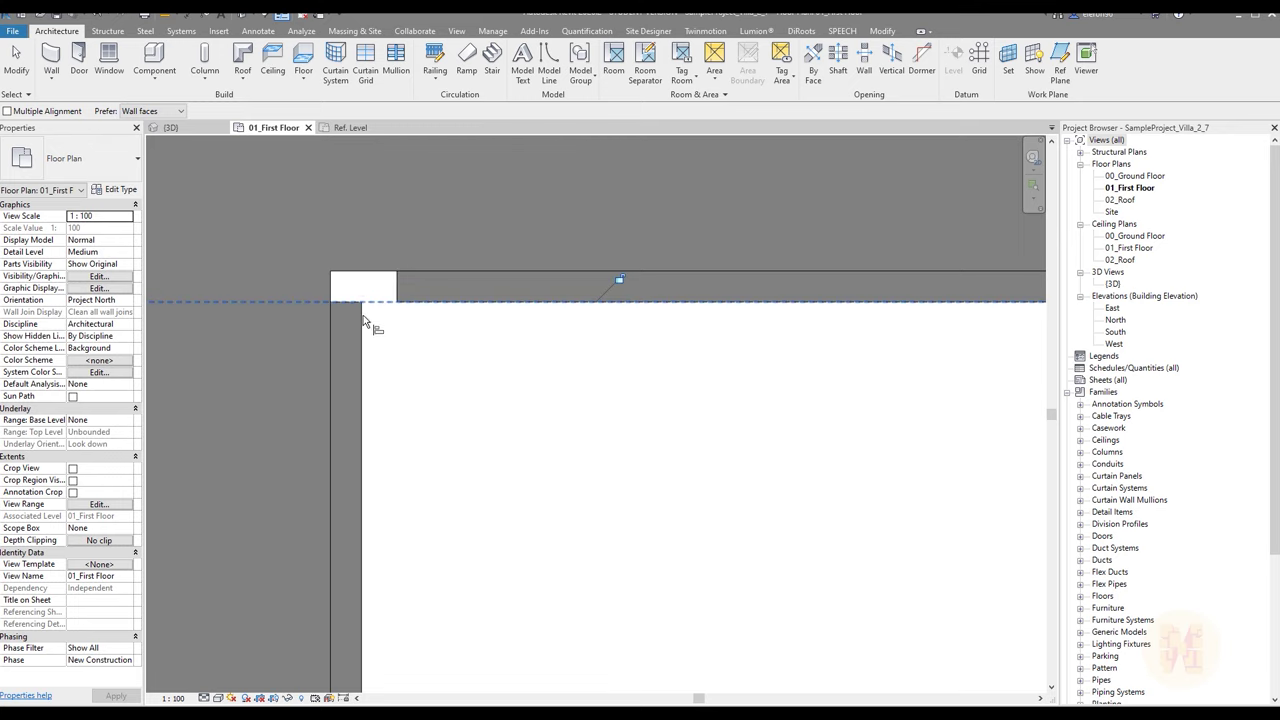
Align the top curtain wall's end to the vertical corner face
{"action": "left_click", "coordinate": [364, 348]}
{"action": "left_click", "coordinate": [397, 287]}
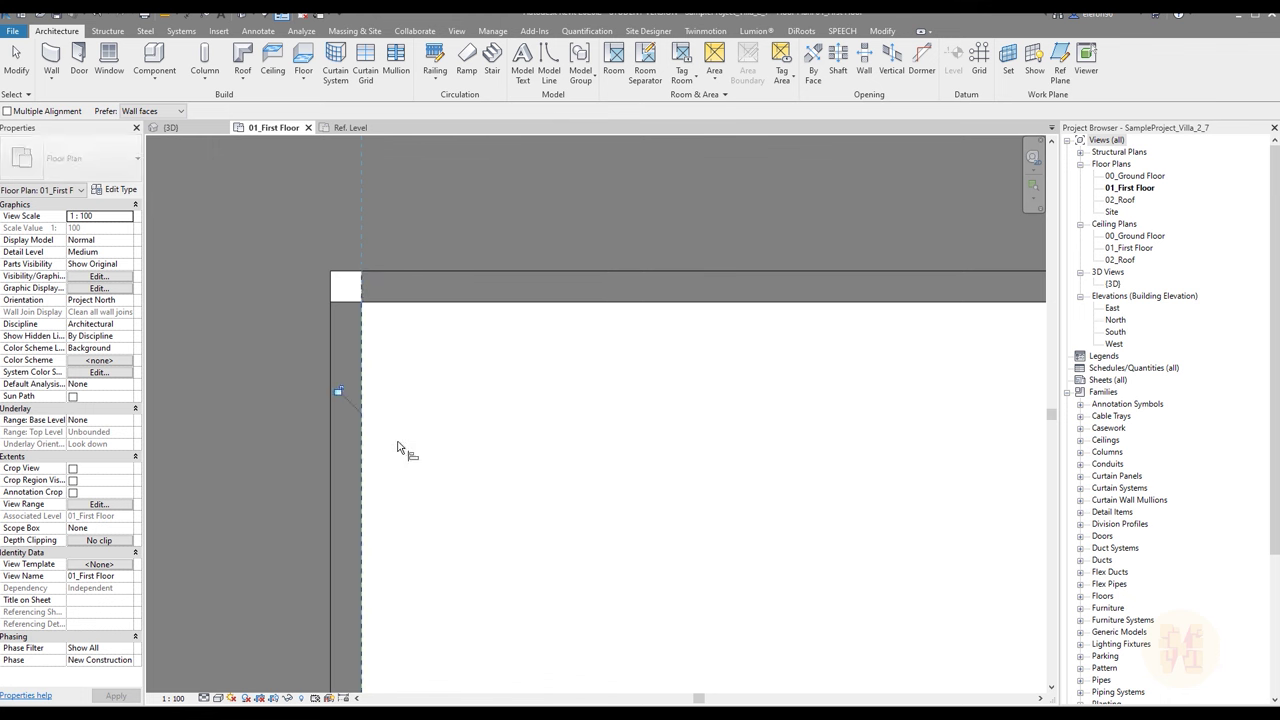
{"action": "key", "text": "Escape"}
{"action": "key", "text": "Escape"}
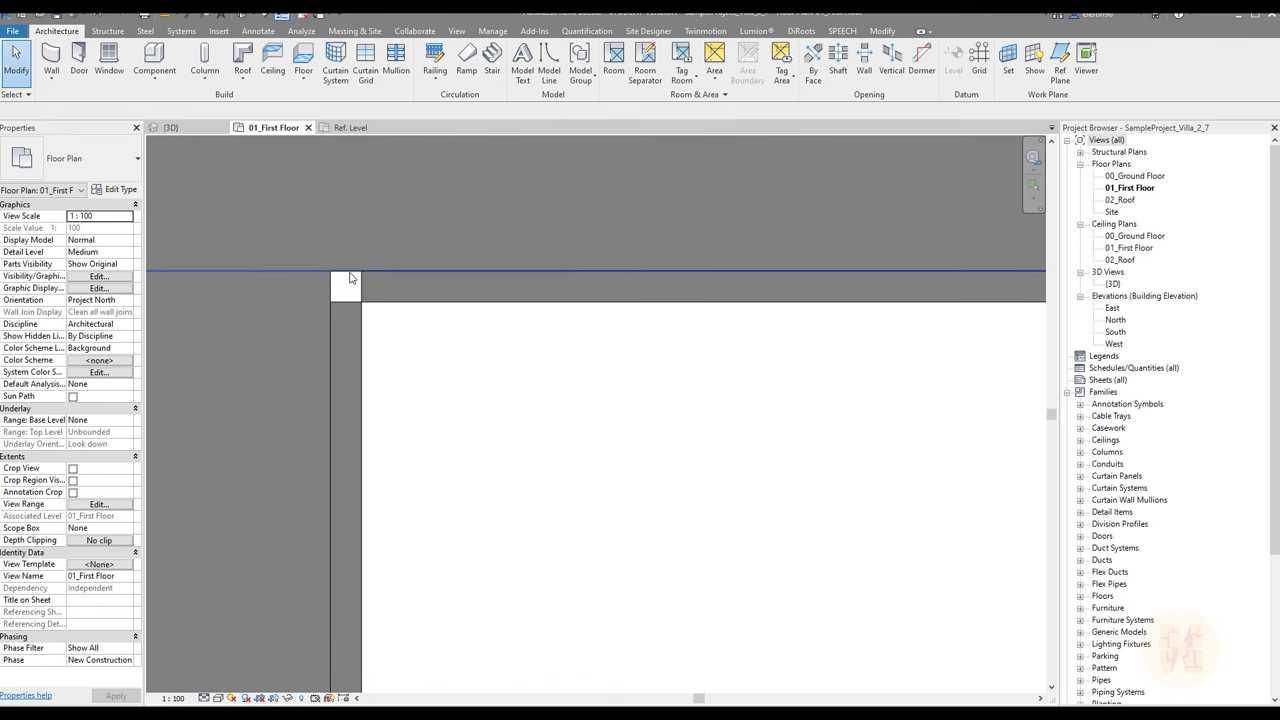
{"action": "scroll", "coordinate": [395, 360], "scroll_direction": "up", "scroll_amount": 3}
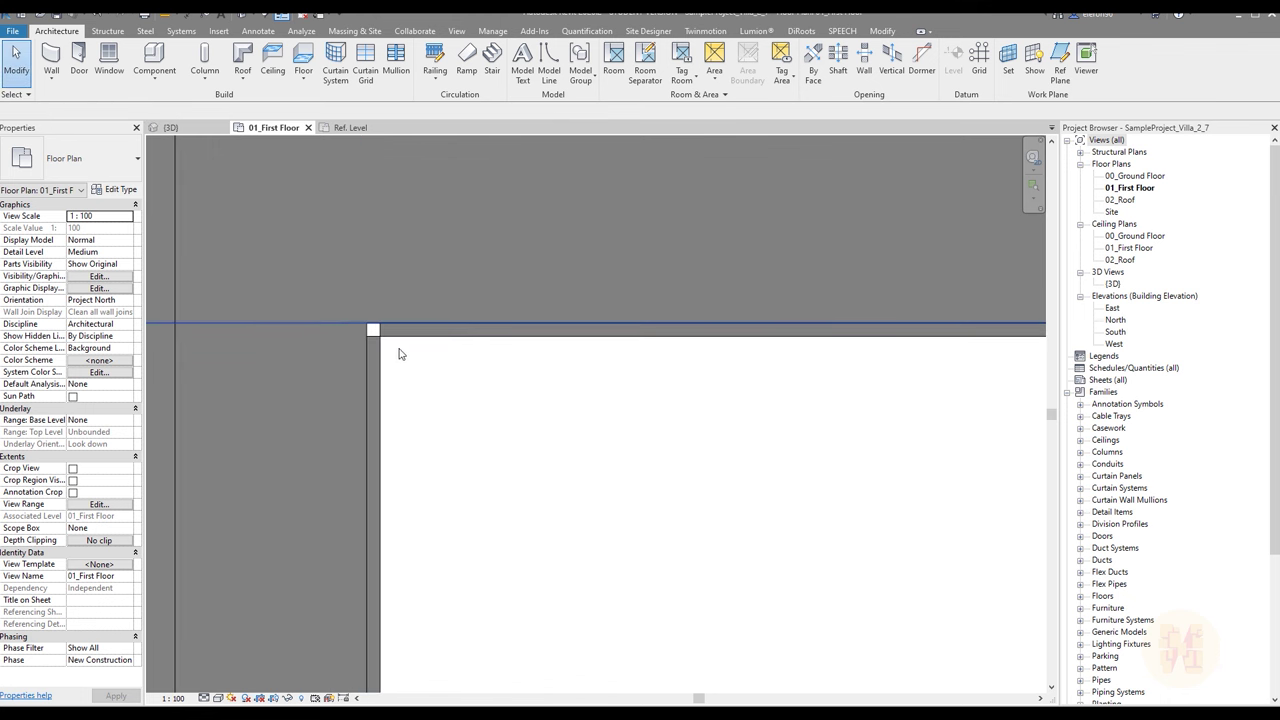
{"action": "scroll", "coordinate": [404, 359], "scroll_direction": "down", "scroll_amount": 2}
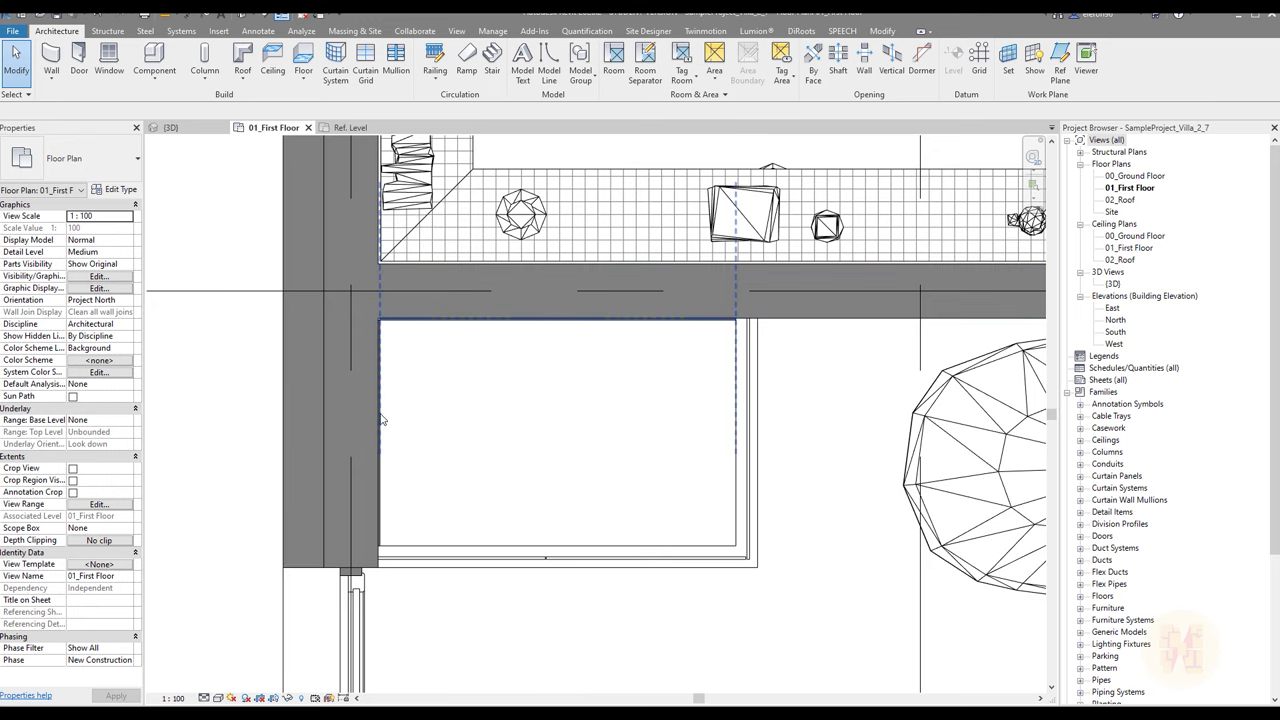
Isolate the shower's curtain wall in a 3D section-box view with BX and open its type properties
{"action": "scroll", "coordinate": [393, 286], "scroll_direction": "up", "scroll_amount": 3}
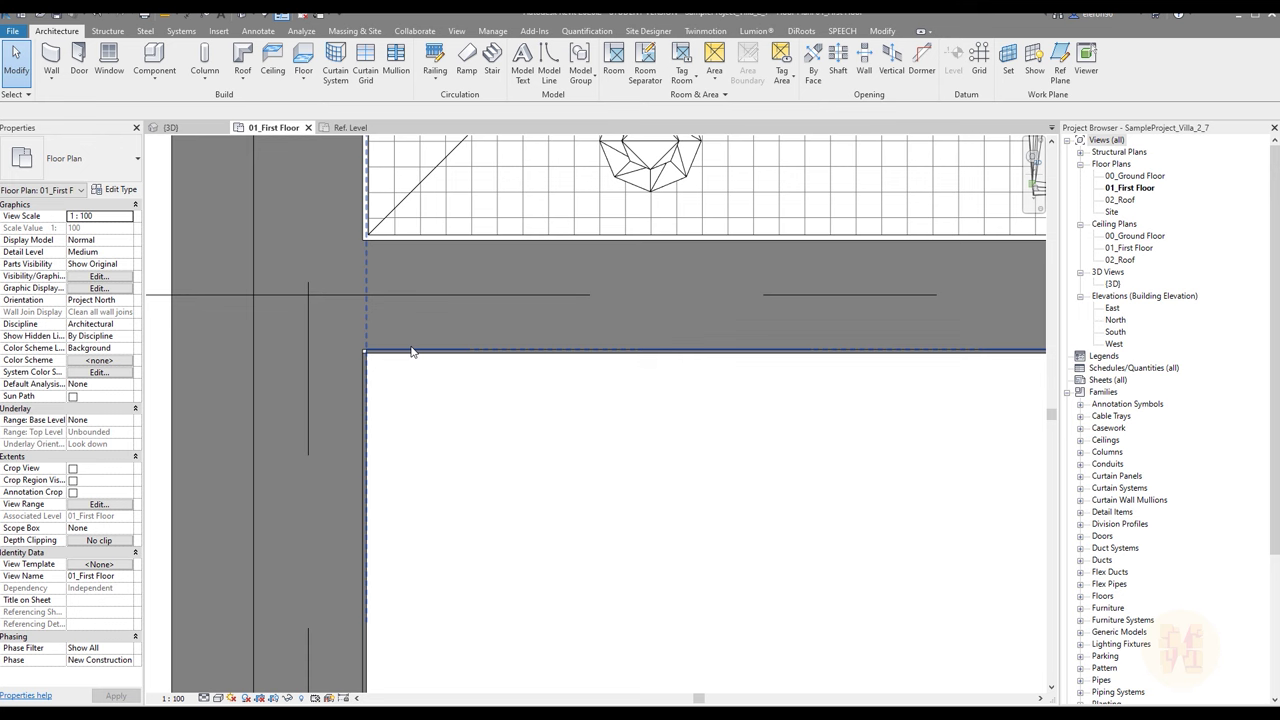
{"action": "left_click", "coordinate": [412, 352]}
{"action": "key", "text": "b"}
{"action": "key", "text": "x"}
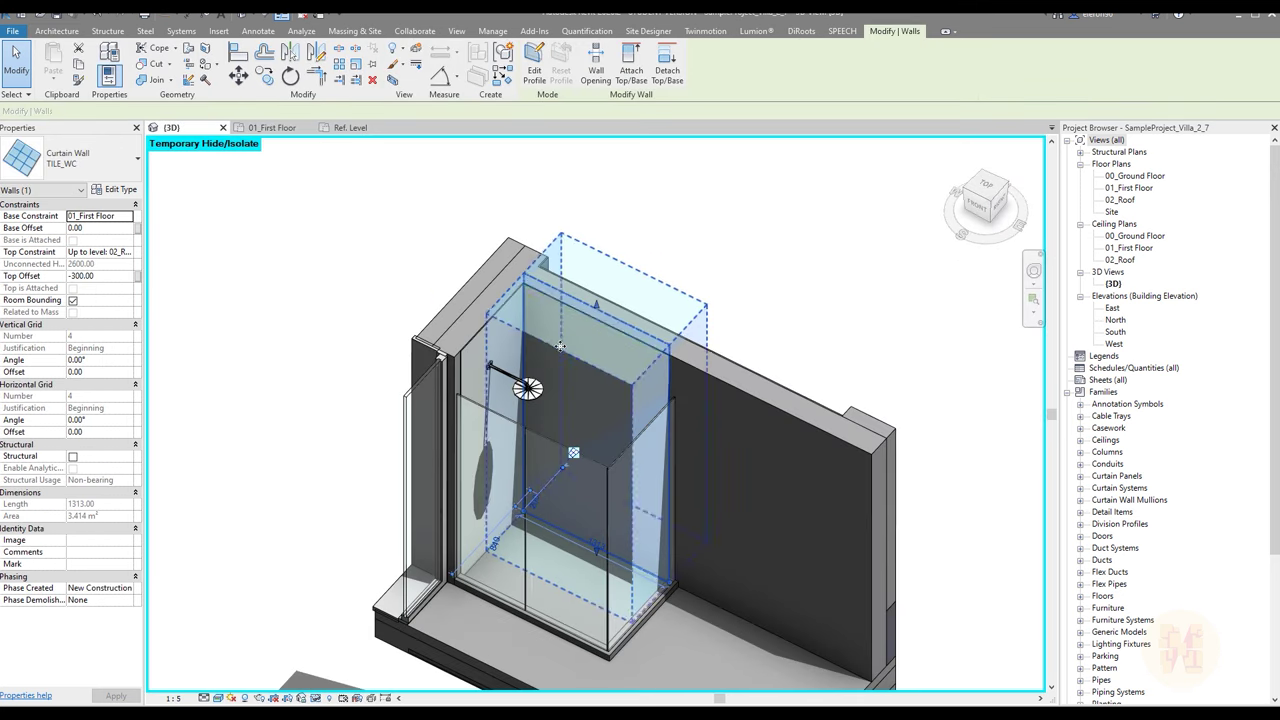
{"action": "scroll", "coordinate": [560, 346], "scroll_direction": "up", "scroll_amount": 2}
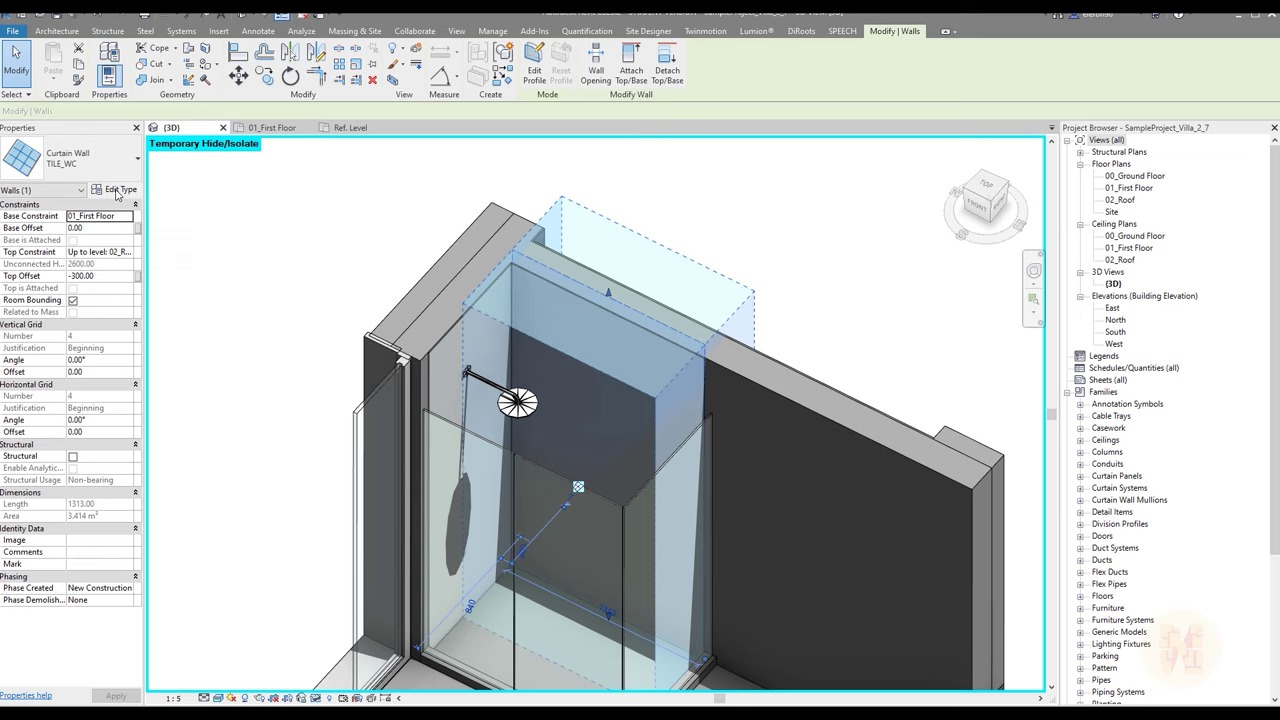
{"action": "left_click", "coordinate": [115, 190]}
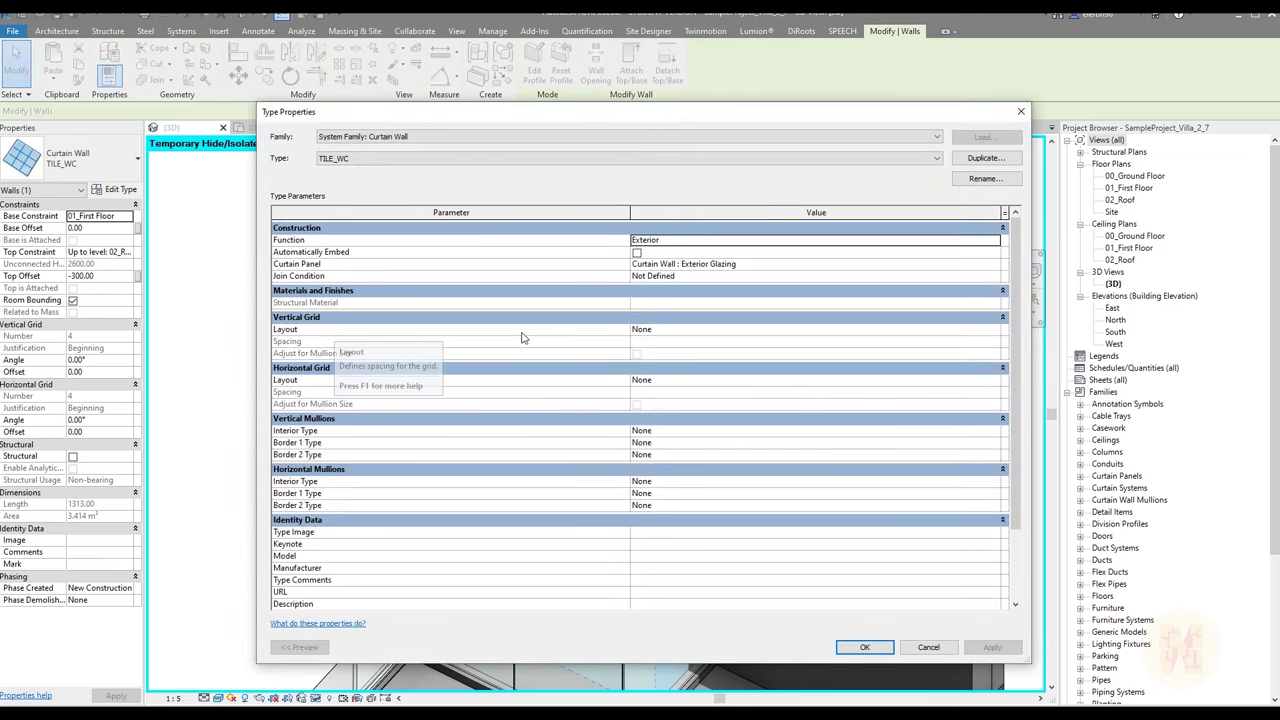
Set TILE_WC's vertical and horizontal grids to Fixed Distance at 300 spacing and apply
{"action": "left_click", "coordinate": [995, 330]}
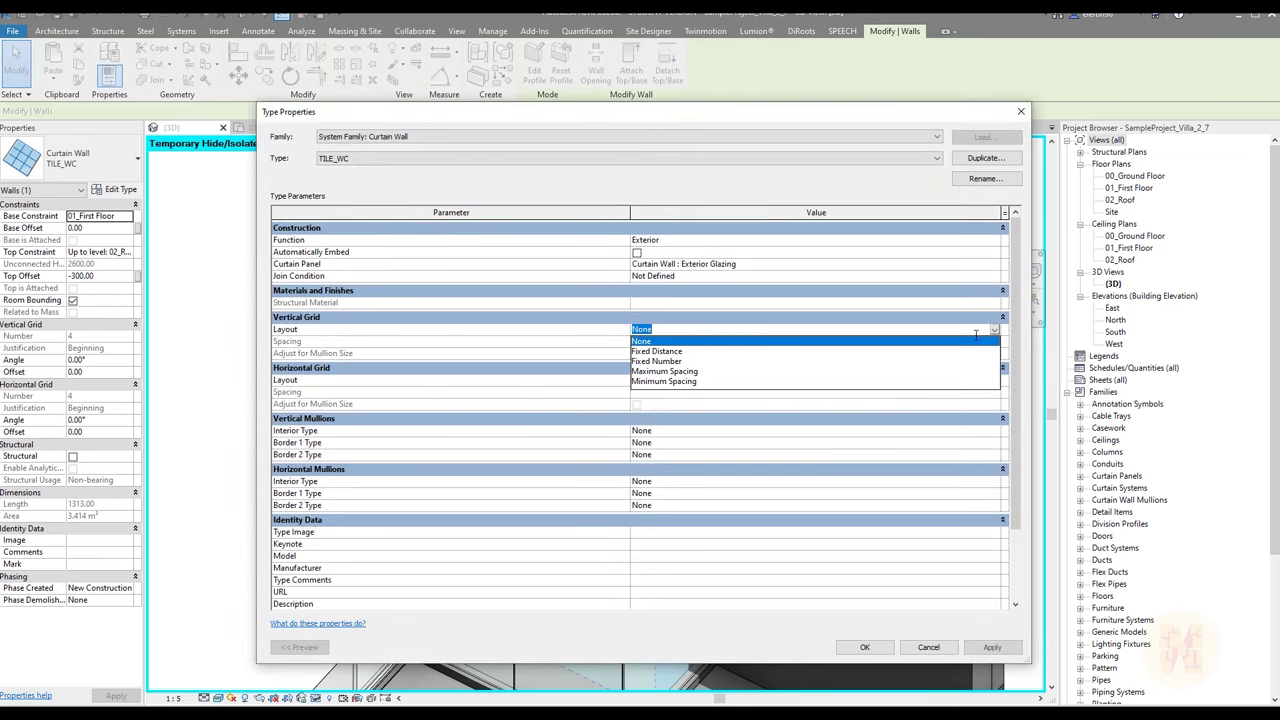
{"action": "left_click", "coordinate": [661, 352]}
{"action": "left_click", "coordinate": [683, 343]}
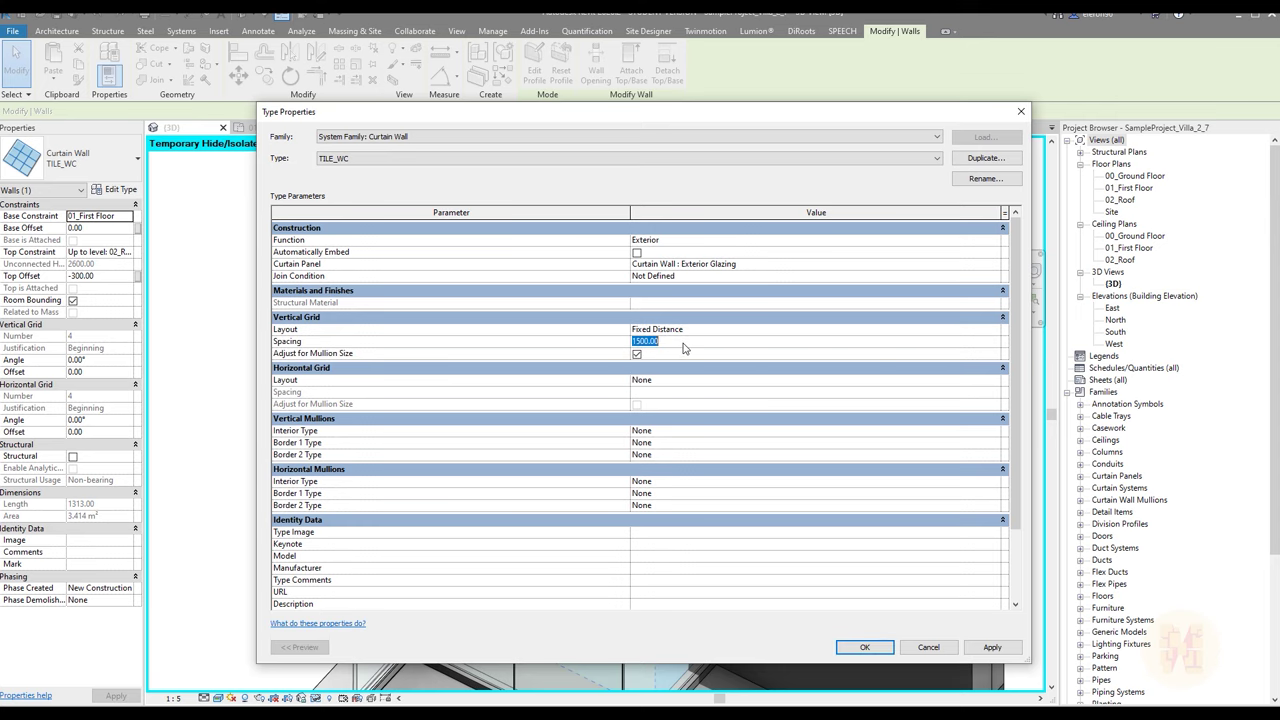
{"action": "type", "text": "3"}
{"action": "left_click", "coordinate": [1000, 380]}
{"action": "left_click", "coordinate": [711, 404]}
{"action": "left_click", "coordinate": [683, 392]}
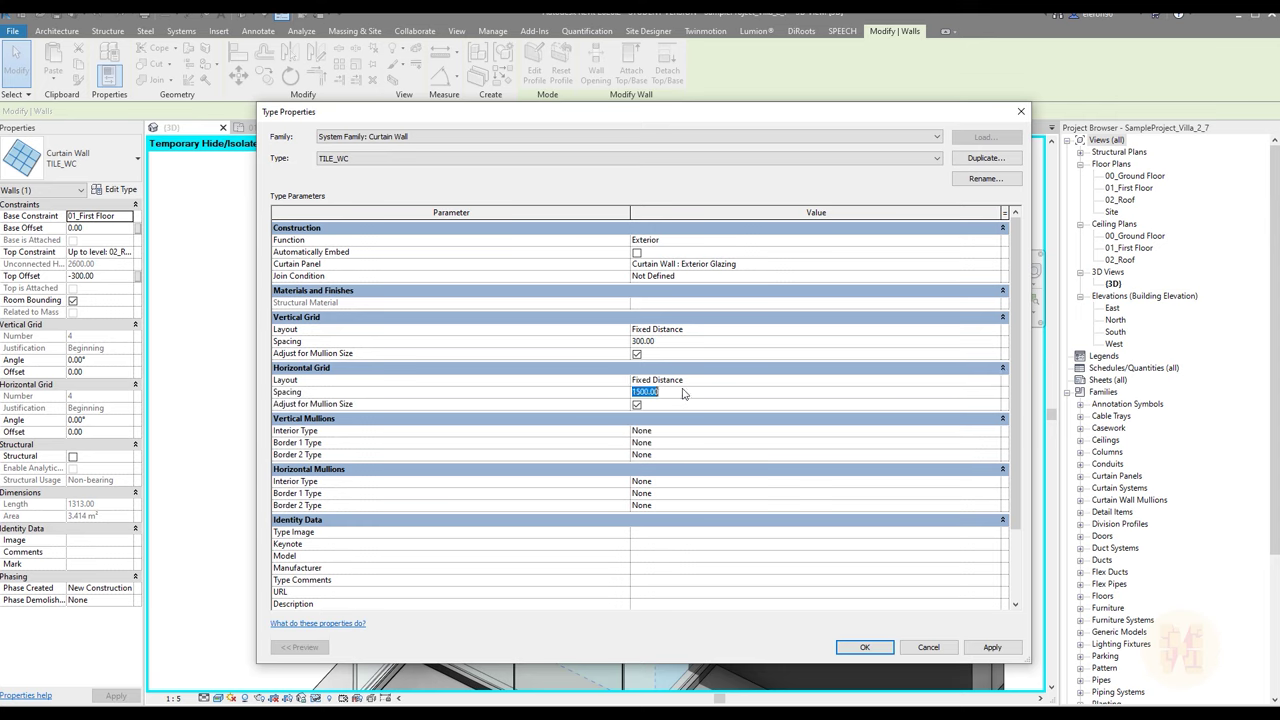
{"action": "type", "text": "3"}
{"action": "left_click", "coordinate": [990, 648]}
{"action": "left_click", "coordinate": [864, 647]}
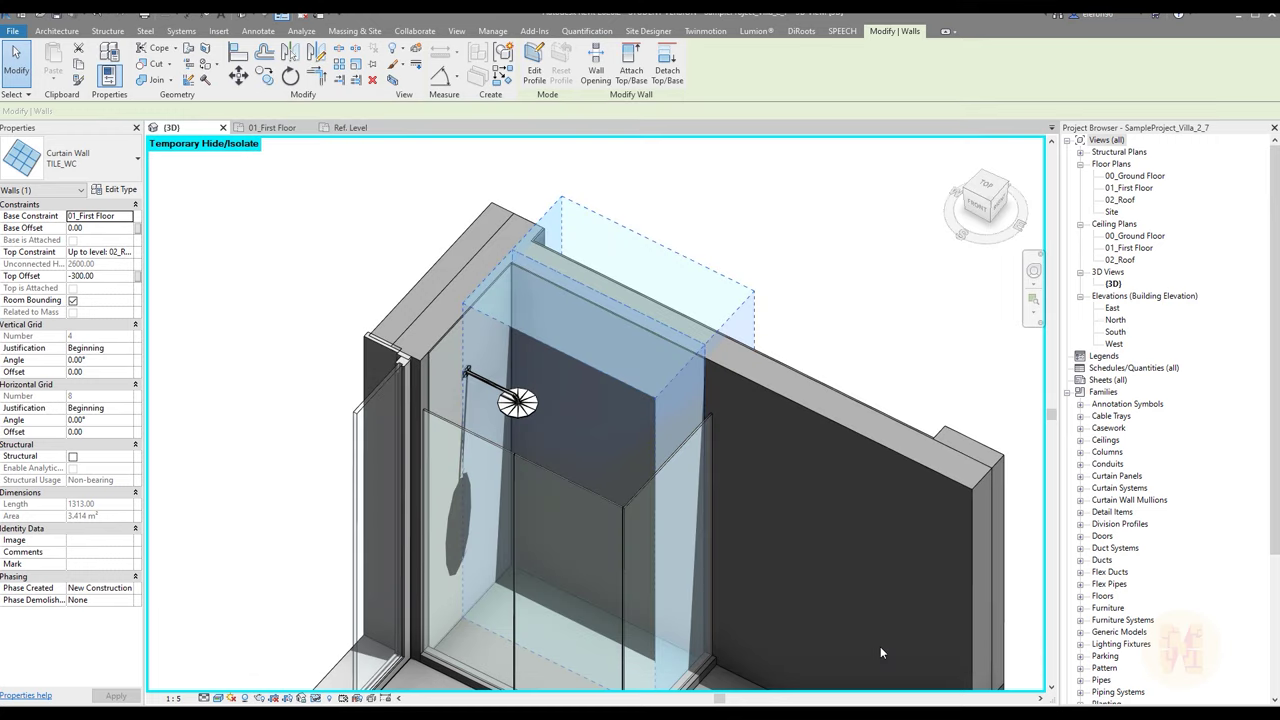
{"action": "middle_click_drag", "start_coordinate": [568, 424], "coordinate": [589, 413], "text": "shift"}
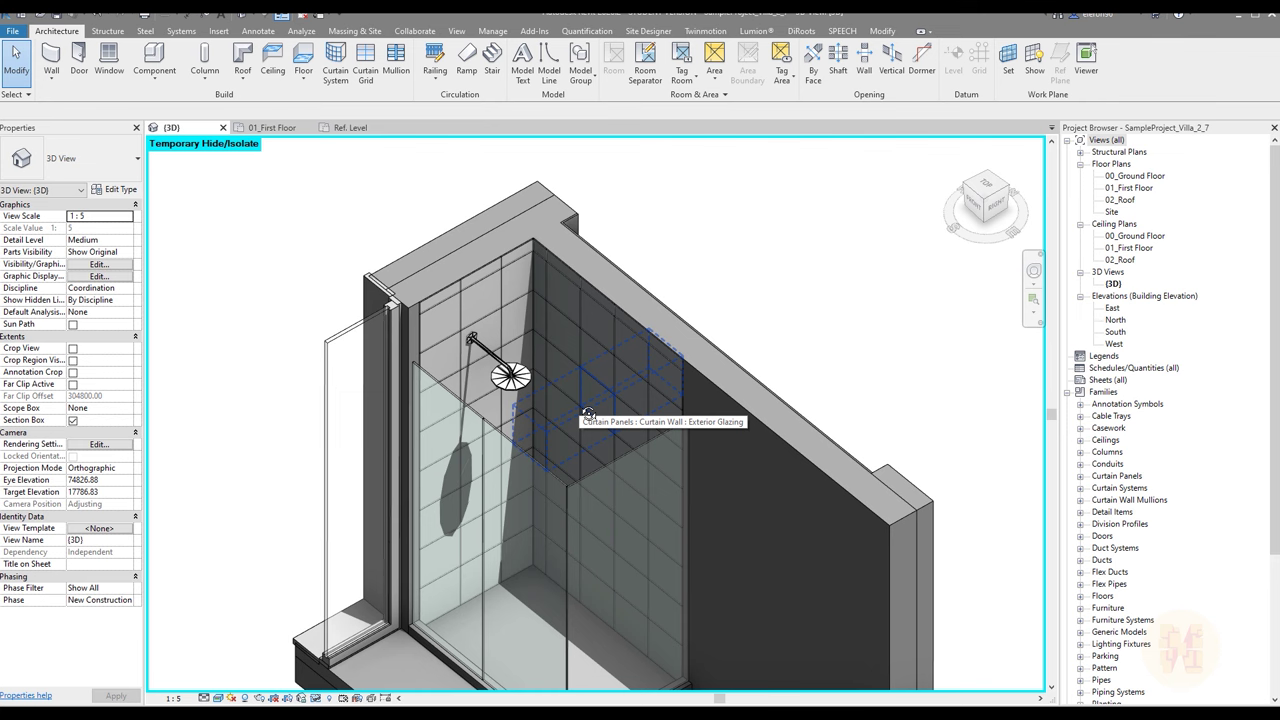
{"action": "scroll", "coordinate": [588, 414], "scroll_direction": "up", "scroll_amount": 8}
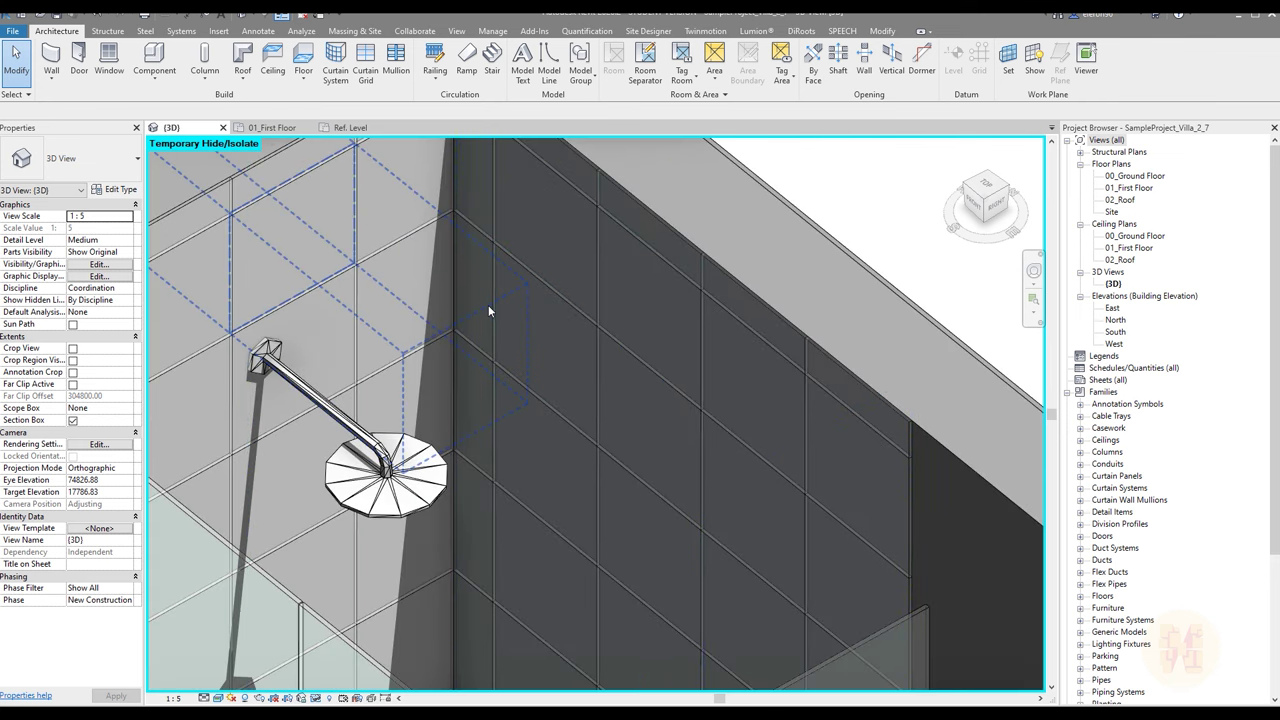
{"action": "scroll", "coordinate": [488, 305], "scroll_direction": "down", "scroll_amount": 8}
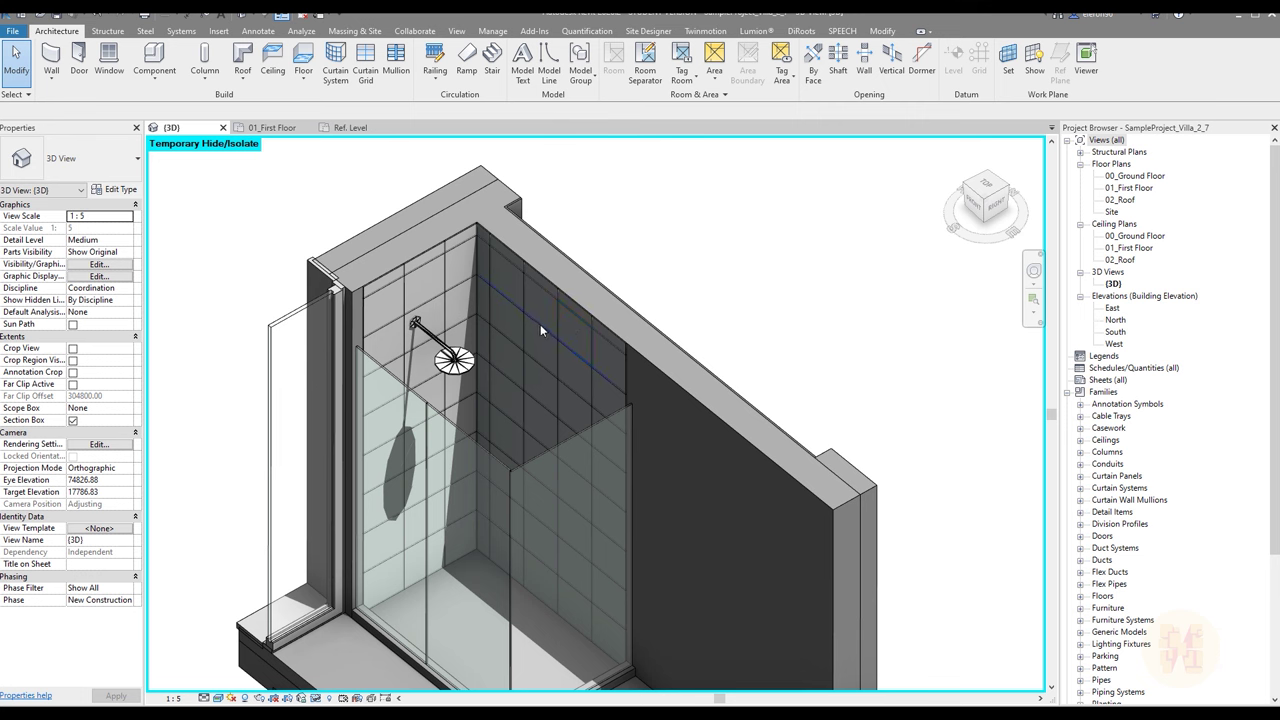
{"action": "left_click", "coordinate": [616, 342]}
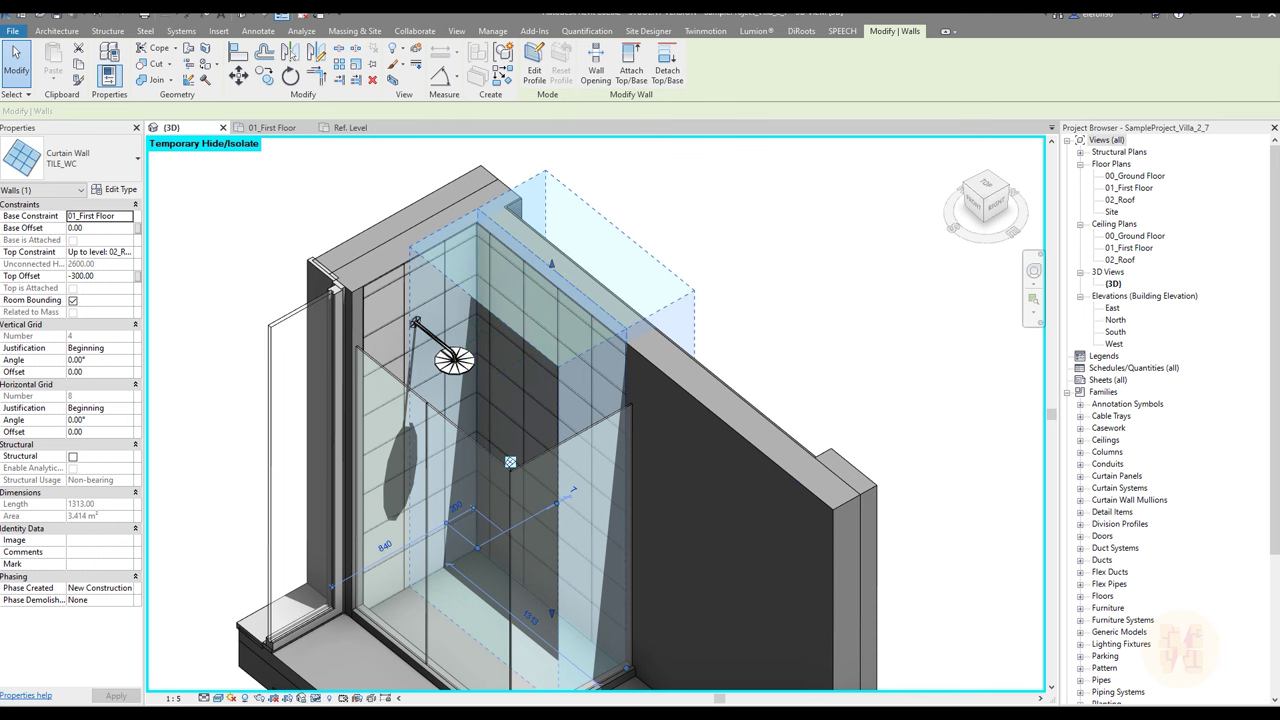
{"action": "scroll", "coordinate": [622, 587], "scroll_direction": "down", "scroll_amount": 2}
{"action": "scroll", "coordinate": [541, 399], "scroll_direction": "up", "scroll_amount": 6}
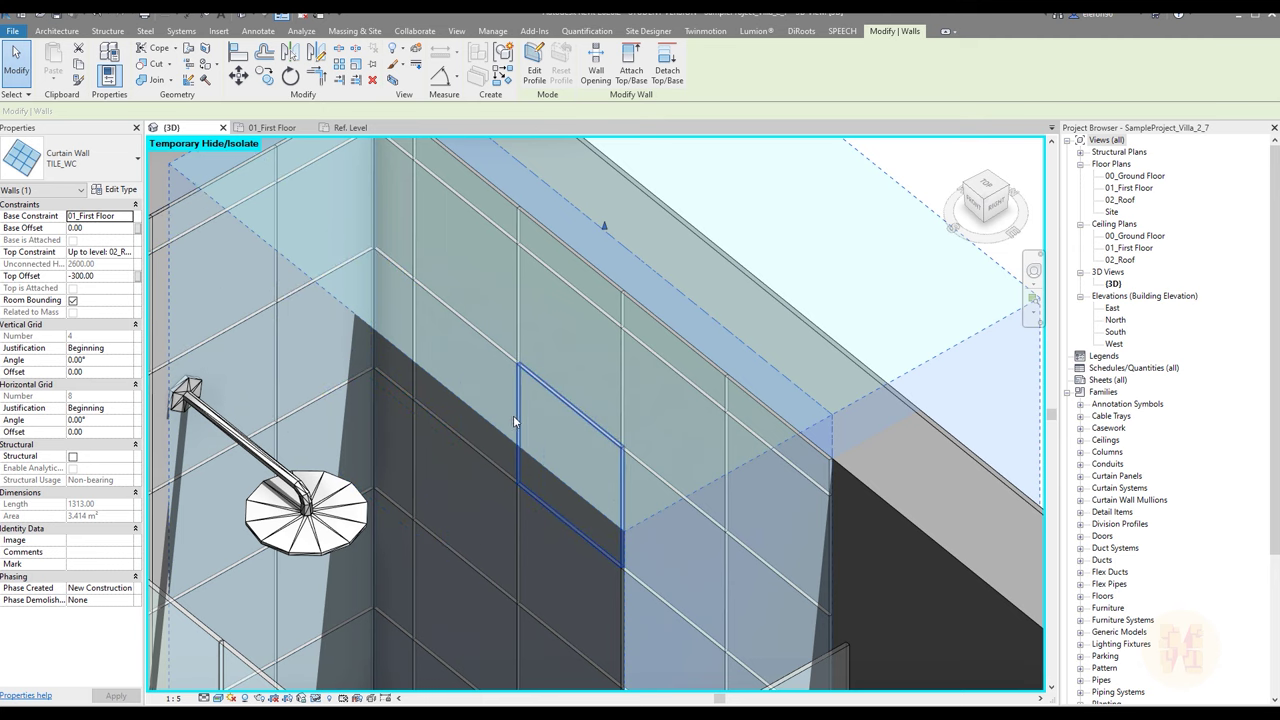
{"action": "key", "text": "Escape"}
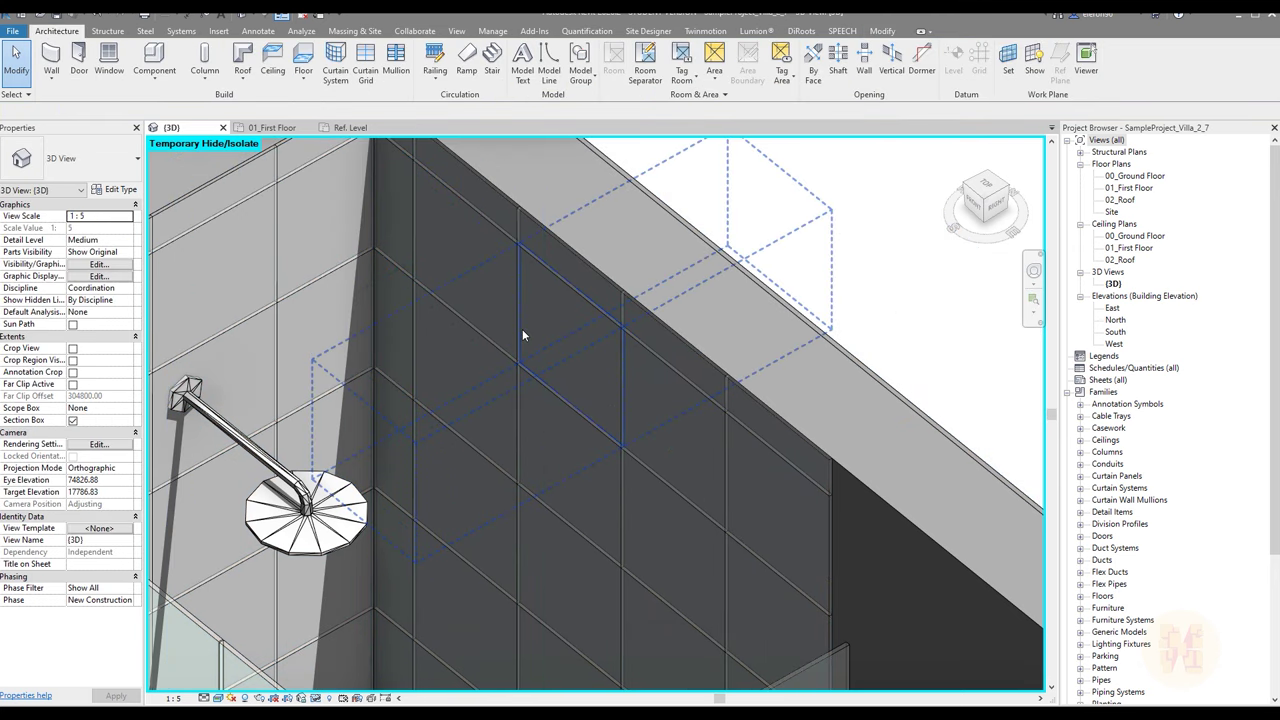
Rename Default New Material(1) to Tile_Concrete_Panel
{"action": "left_click", "coordinate": [492, 31]}
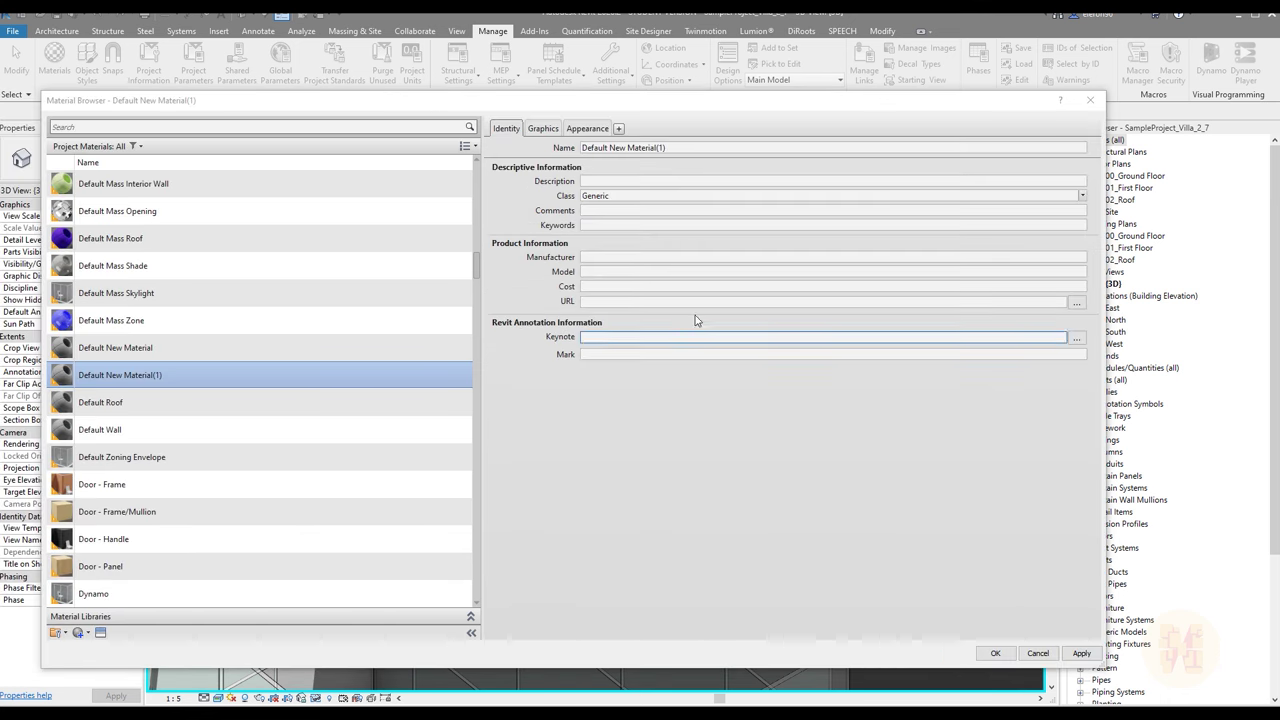
{"action": "left_click", "coordinate": [686, 147]}
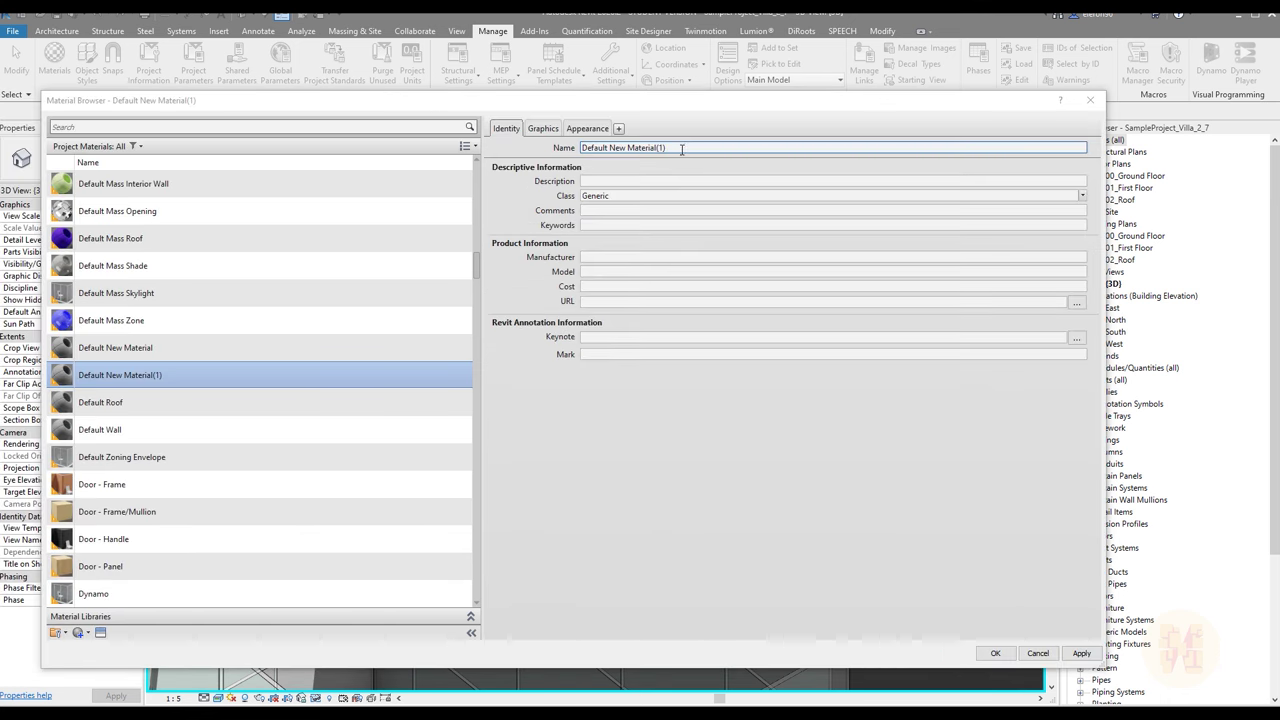
{"action": "double_click", "coordinate": [686, 147]}
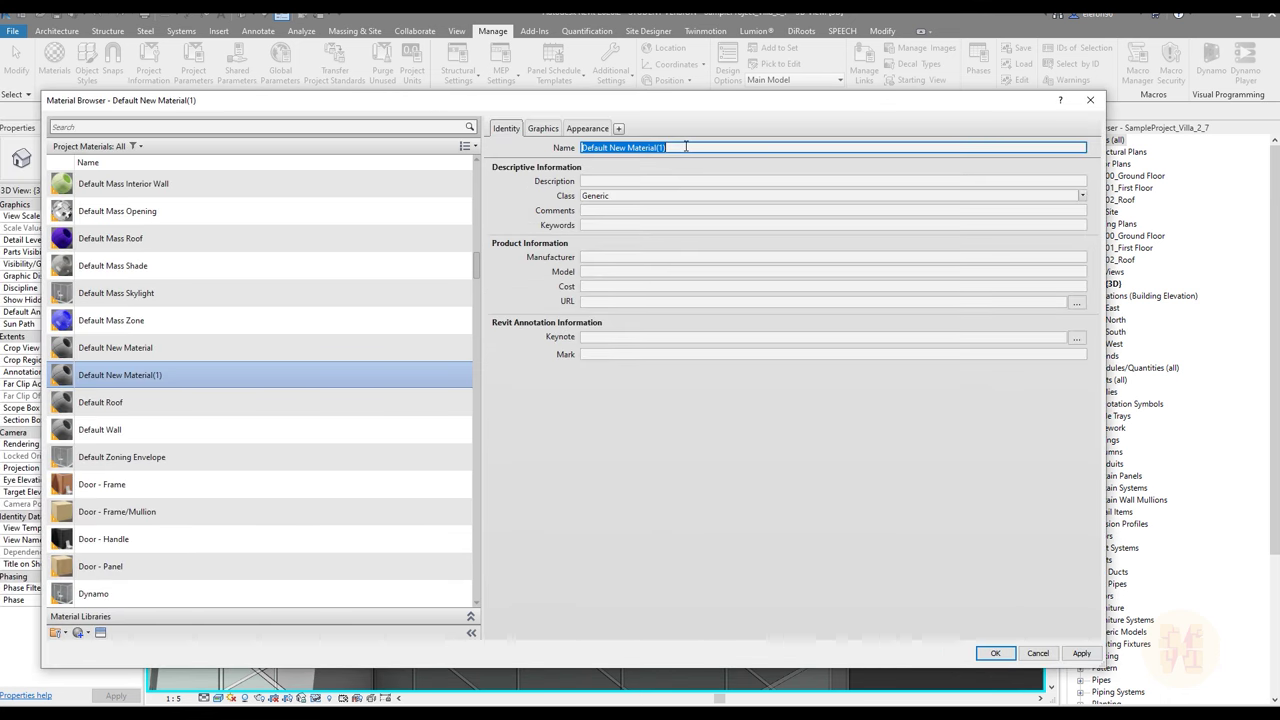
{"action": "type", "text": "Tile_Concrete_Panel"}
{"action": "left_click", "coordinate": [506, 150]}
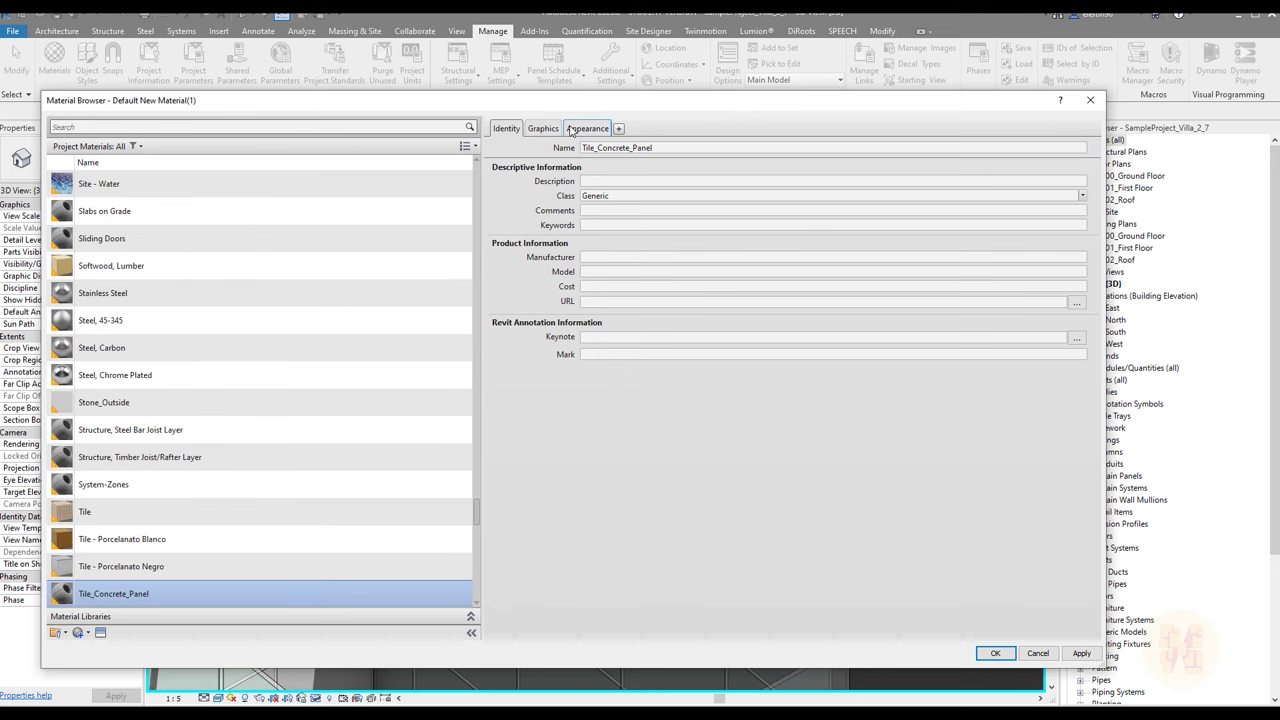
Show the material's appearance settings and preview the concrete photo
{"action": "left_click", "coordinate": [587, 128]}
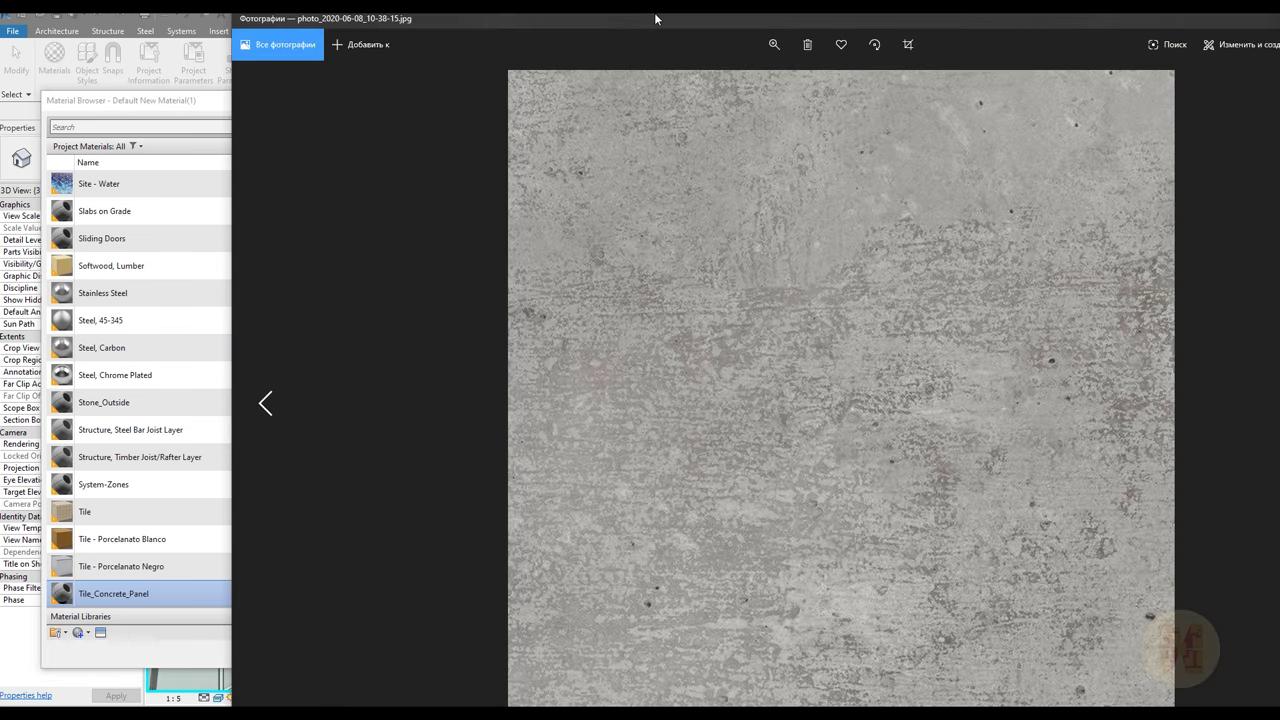
{"action": "left_click_drag", "start_coordinate": [655, 18], "coordinate": [430, 3]}
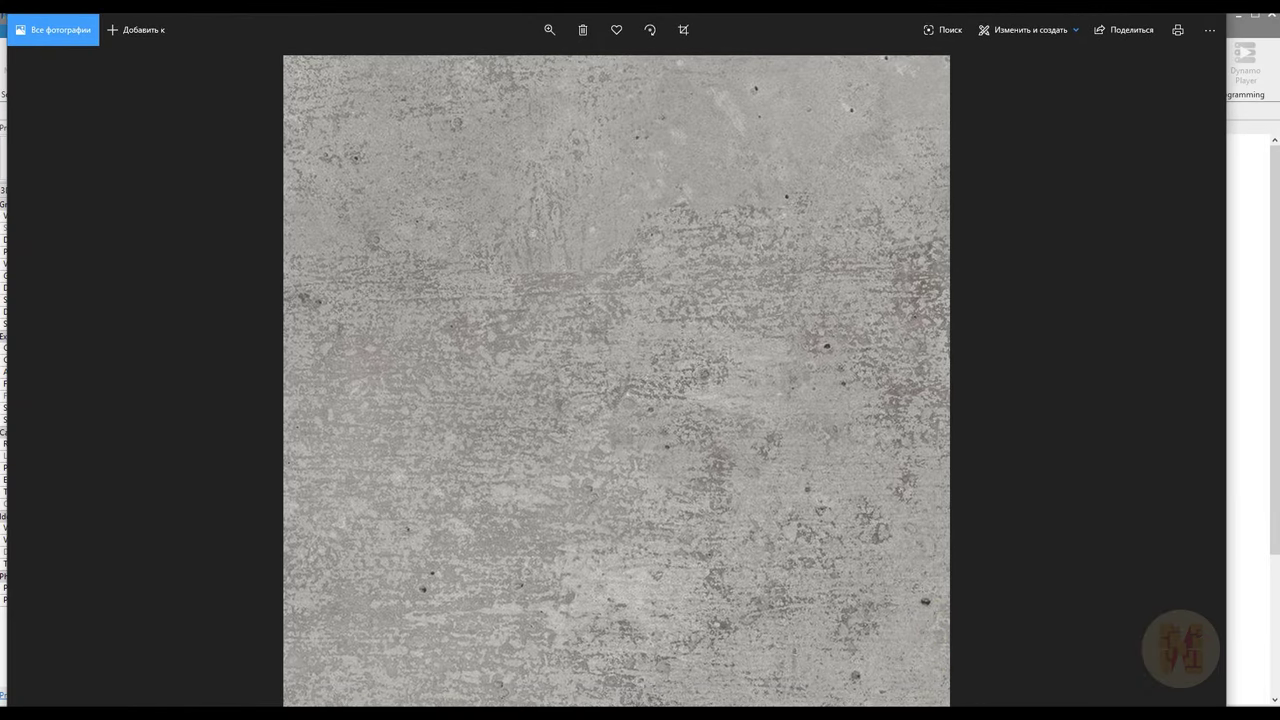
{"action": "left_click", "coordinate": [1201, 10]}
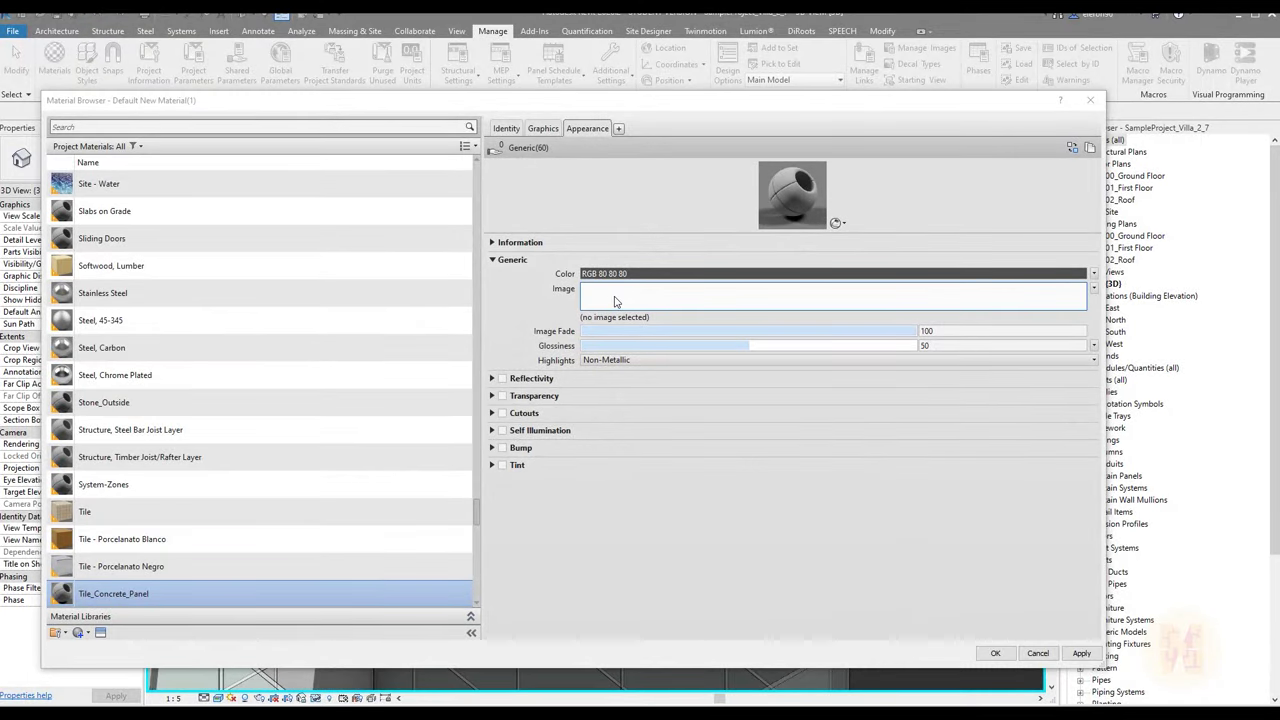
Load photo_2020-06-08_10-38-15.jpg as the Tile_Concrete_Panel appearance image
{"action": "left_click", "coordinate": [615, 299]}
{"action": "left_click", "coordinate": [620, 302]}
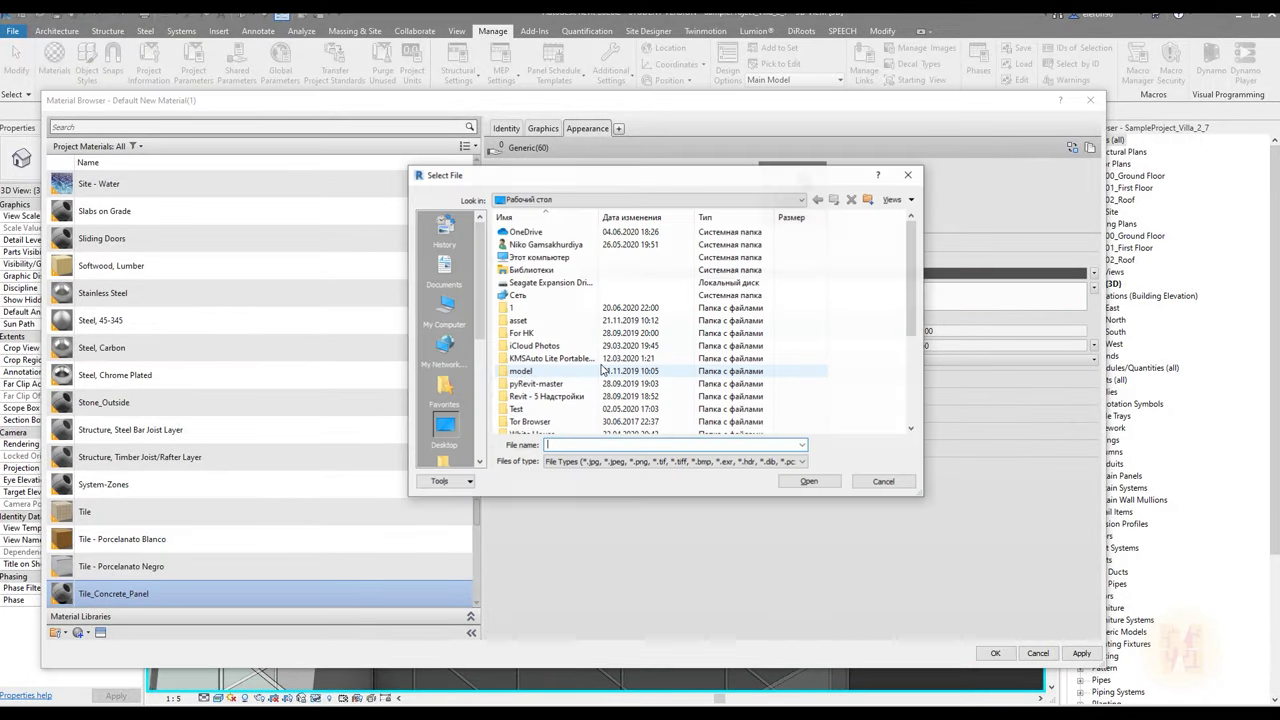
{"action": "scroll", "coordinate": [555, 311], "scroll_direction": "down", "scroll_amount": 4}
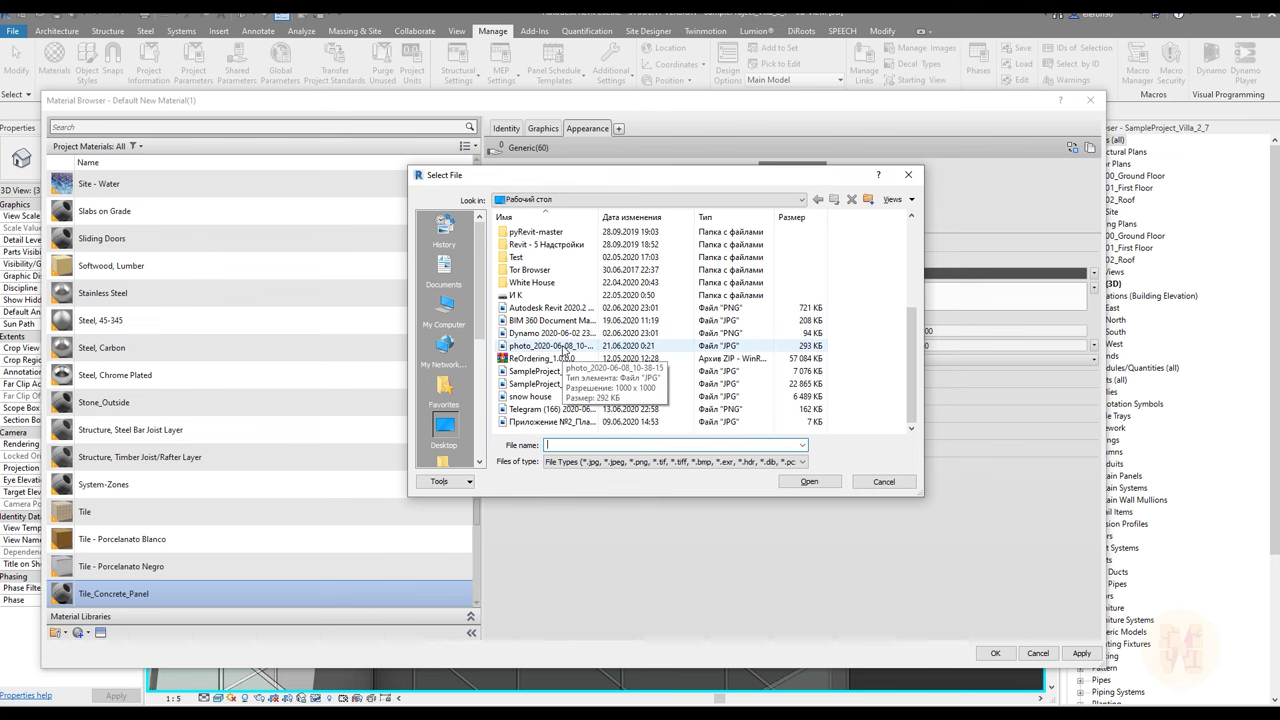
{"action": "left_click", "coordinate": [565, 347]}
{"action": "left_click", "coordinate": [809, 481]}
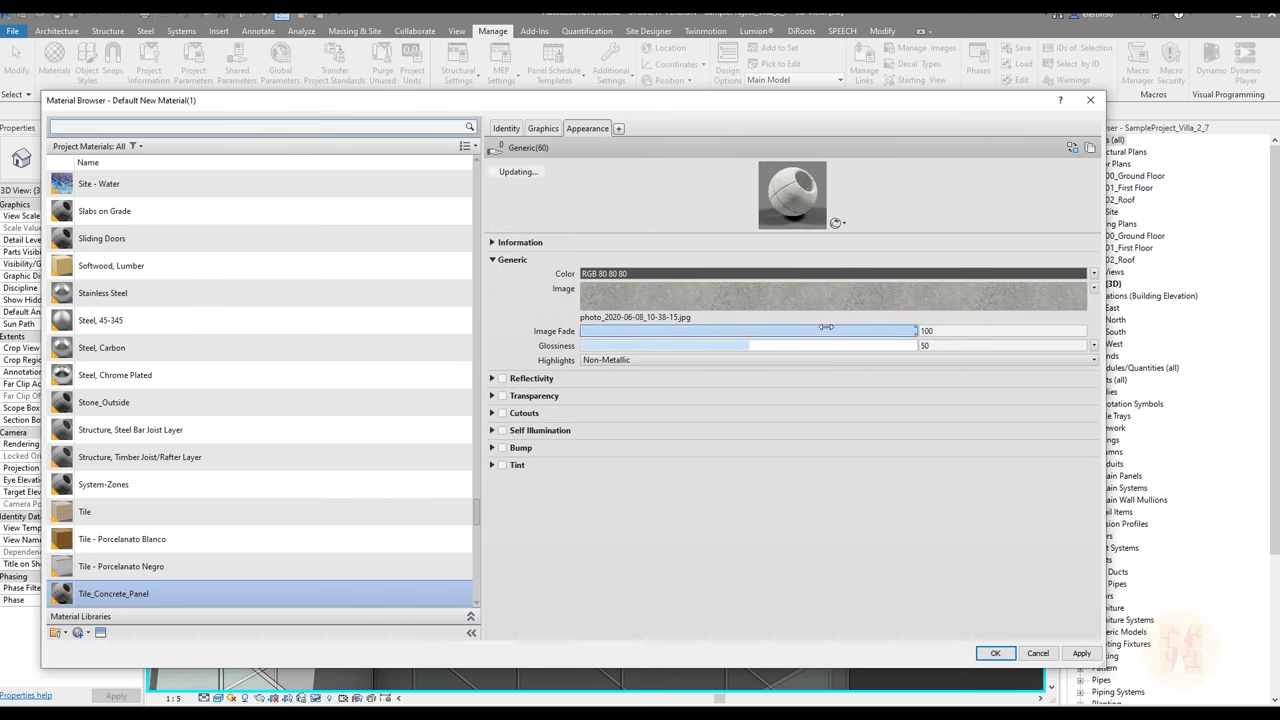
Scale the image texture to a 300 × 300 mm sample size
{"action": "left_click", "coordinate": [1094, 289]}
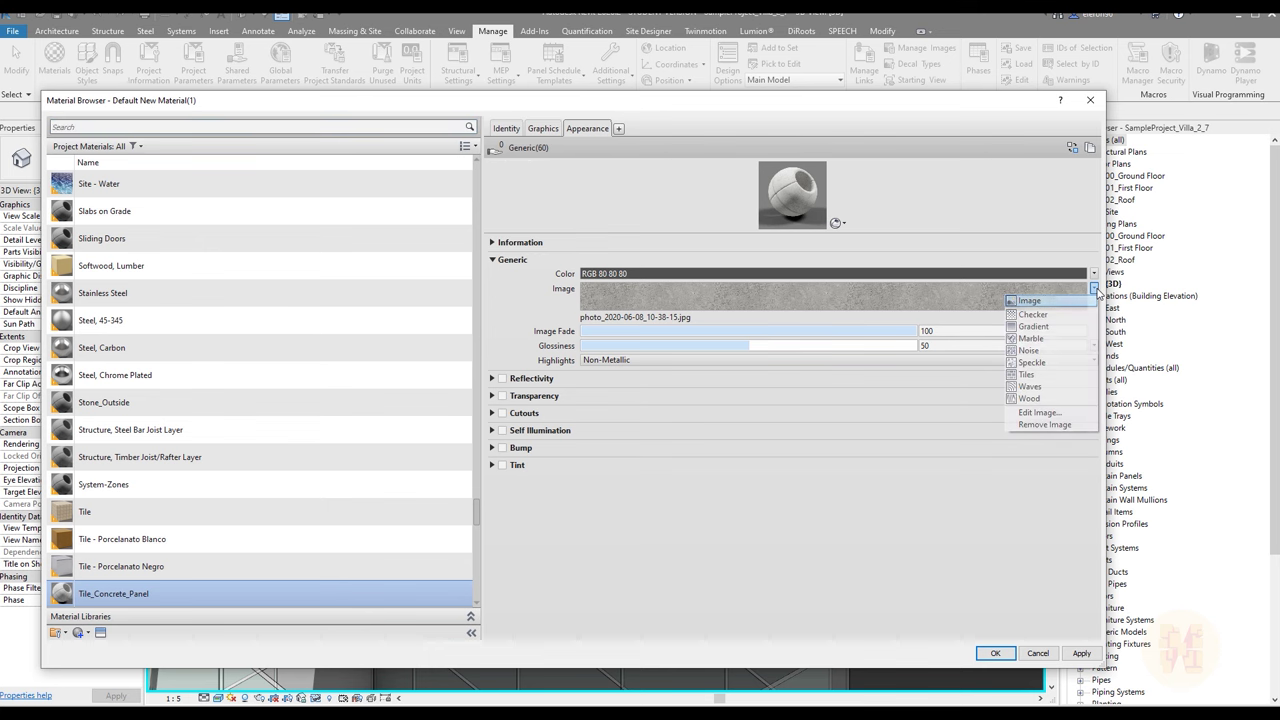
{"action": "left_click", "coordinate": [1040, 412]}
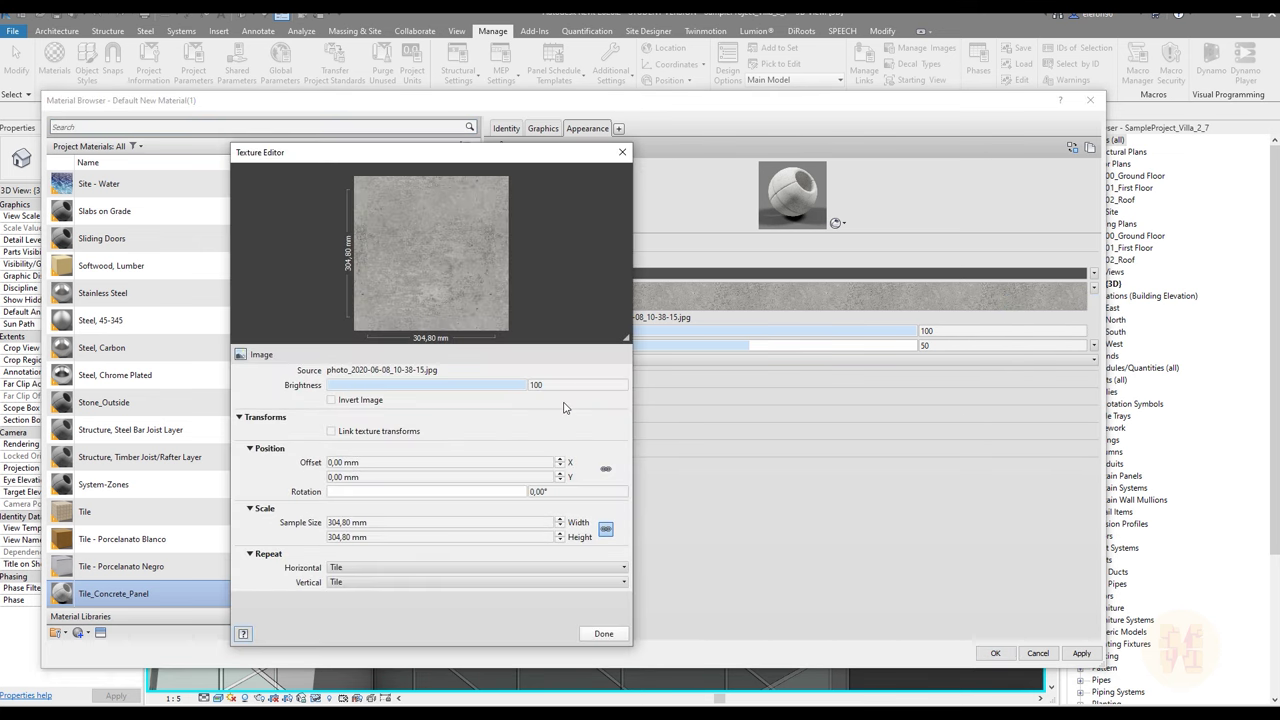
{"action": "left_click", "coordinate": [421, 522]}
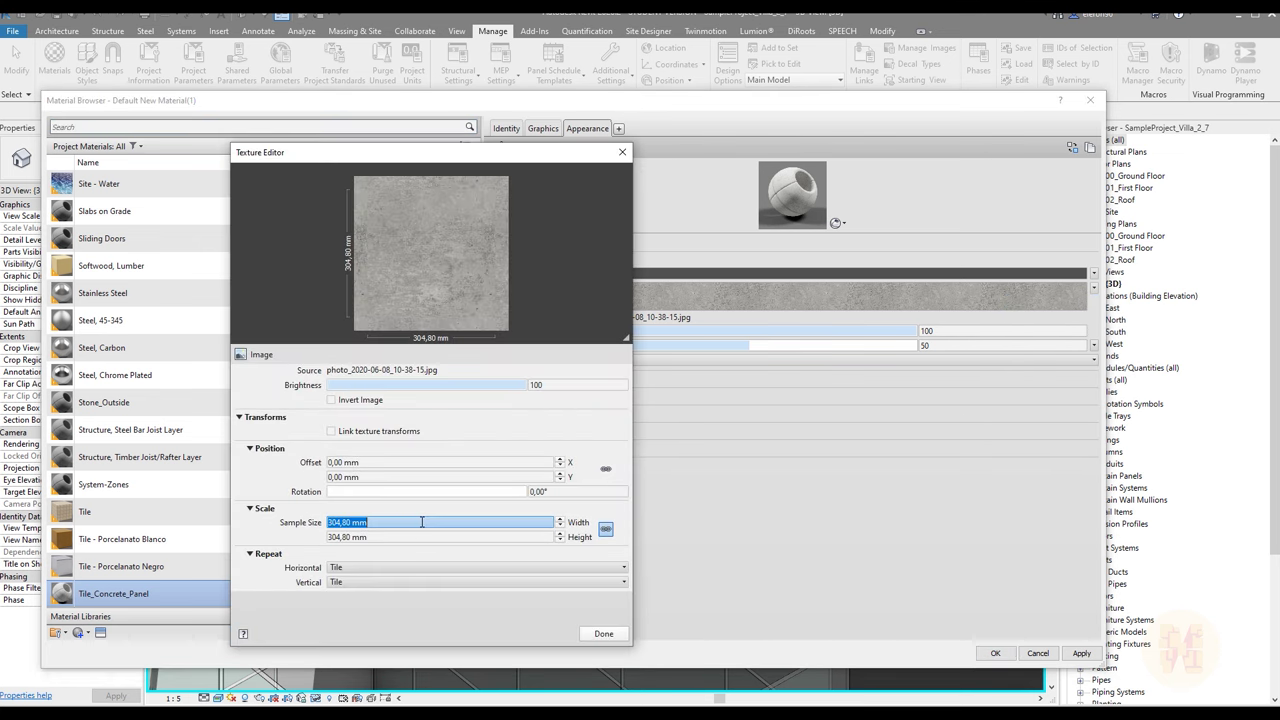
{"action": "type", "text": "300"}
{"action": "left_click", "coordinate": [385, 537]}
{"action": "type", "text": "3"}
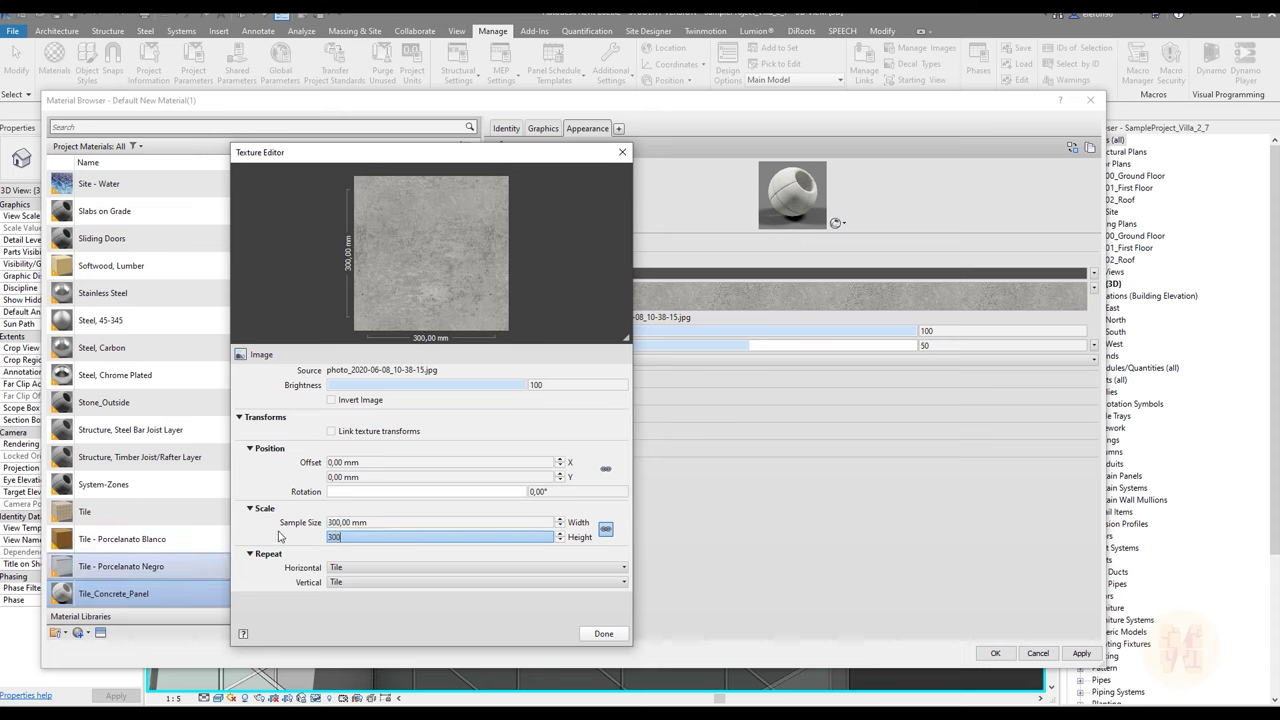
{"action": "key", "text": "Tab"}
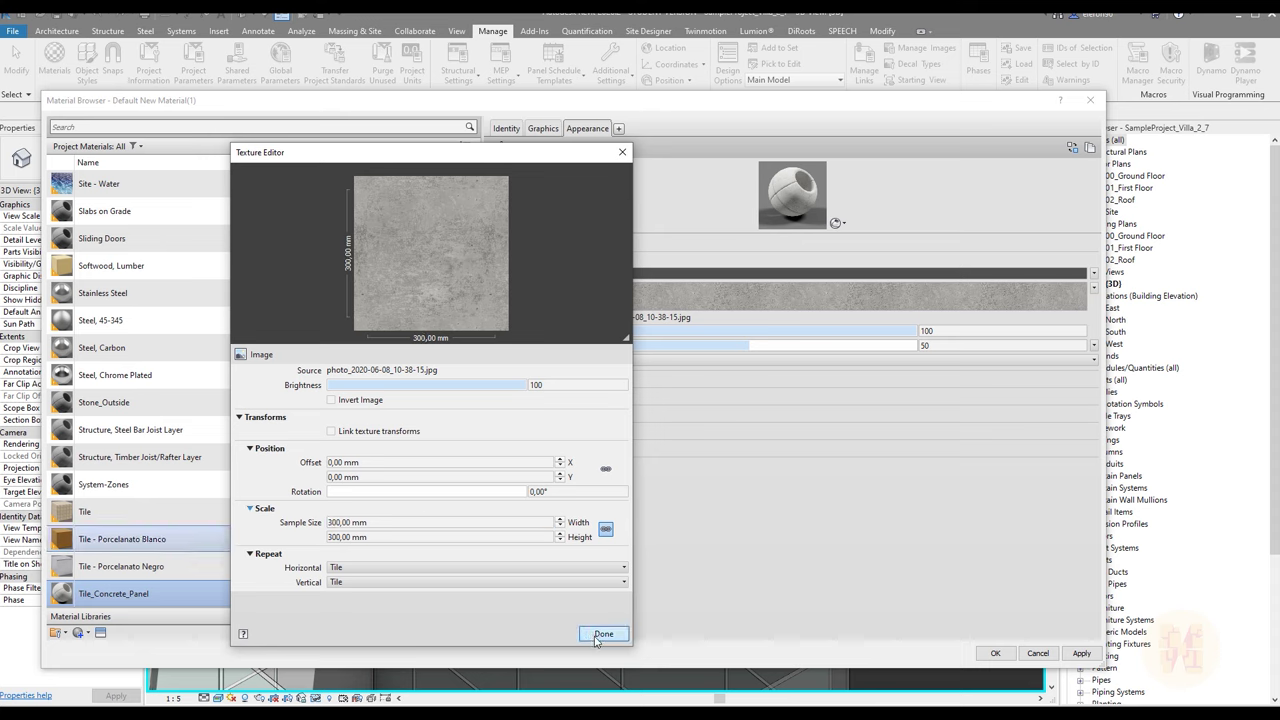
{"action": "left_click", "coordinate": [603, 634]}
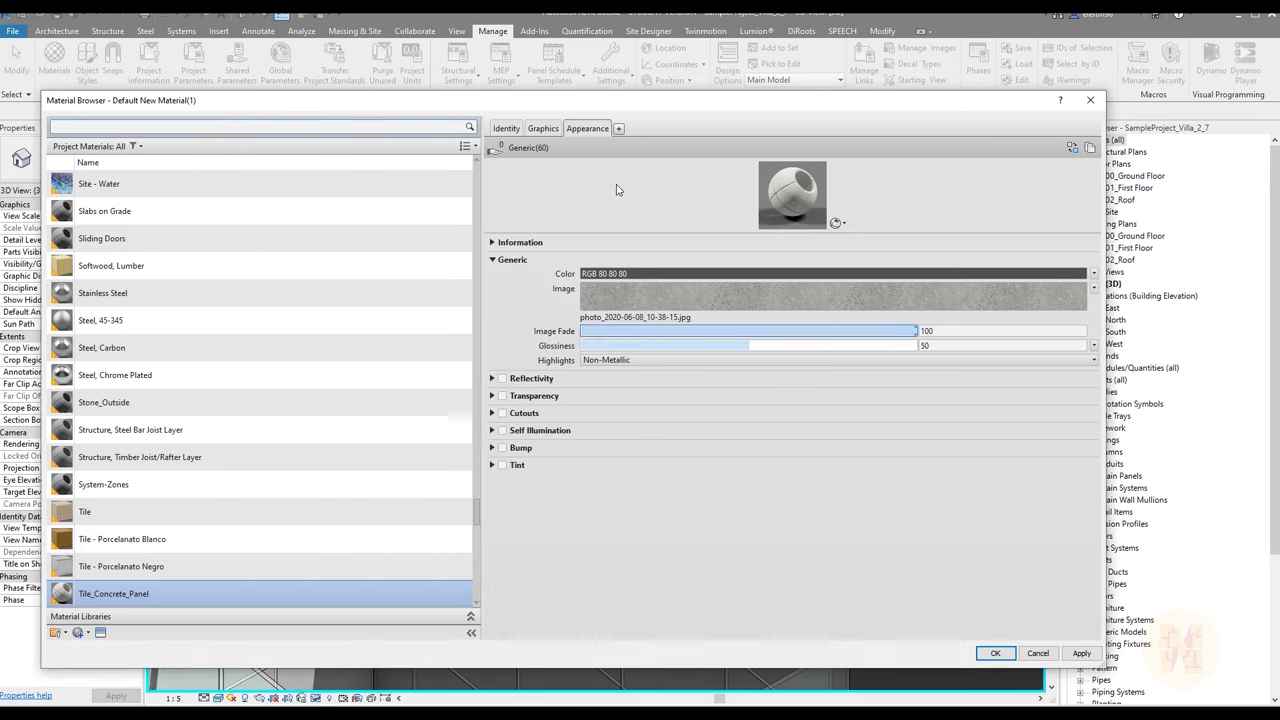
{"action": "left_click", "coordinate": [544, 131]}
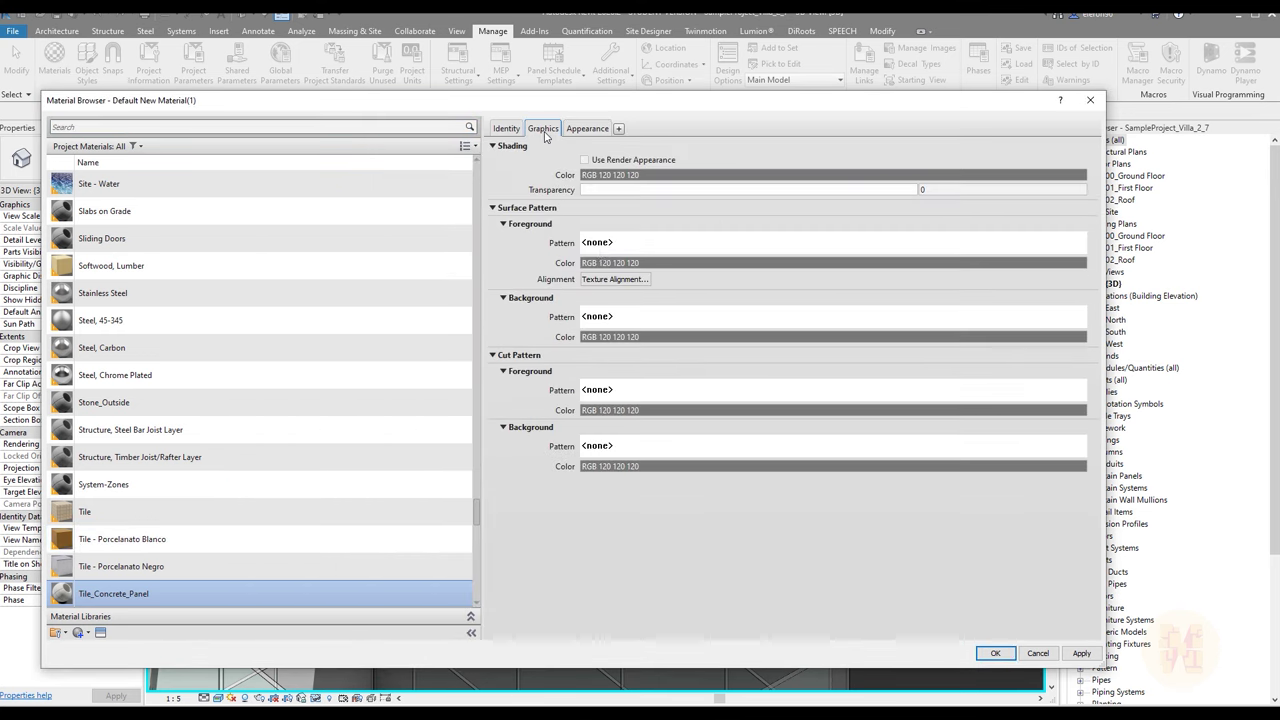
Start a foreground pattern from 200mm Squares and rename it 300mm Squares
{"action": "left_click", "coordinate": [613, 245]}
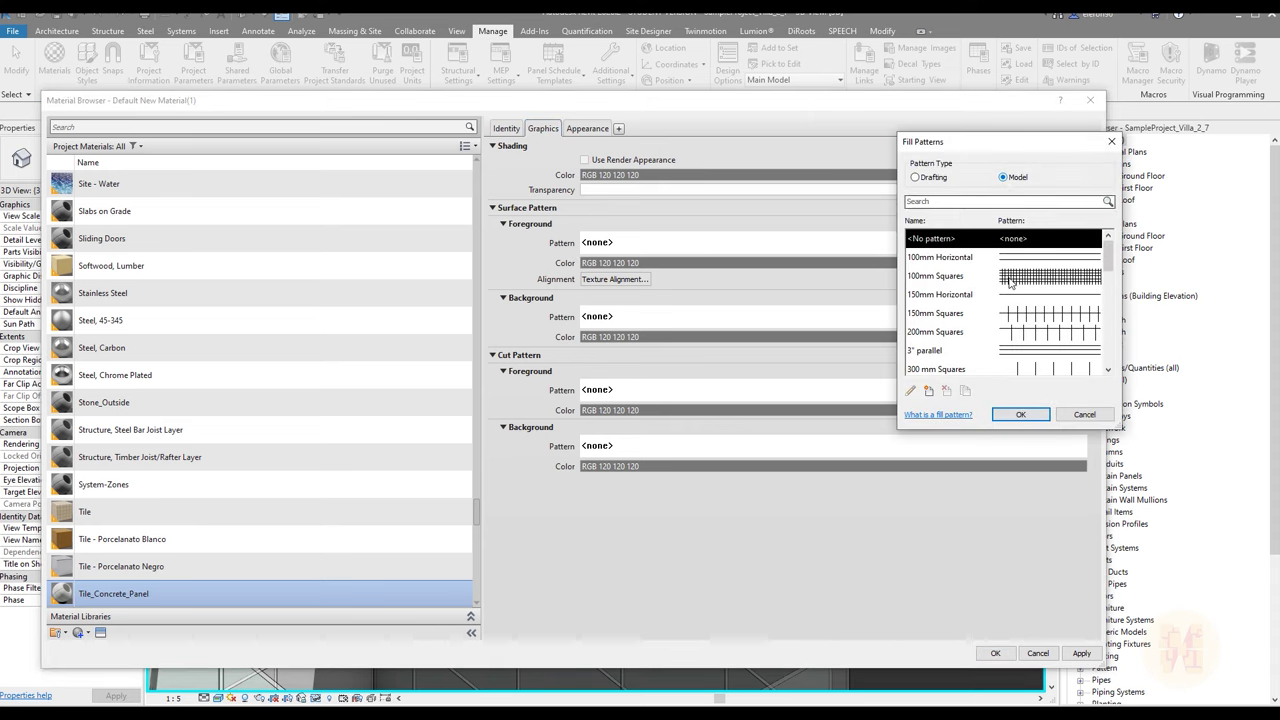
{"action": "left_click", "coordinate": [950, 331]}
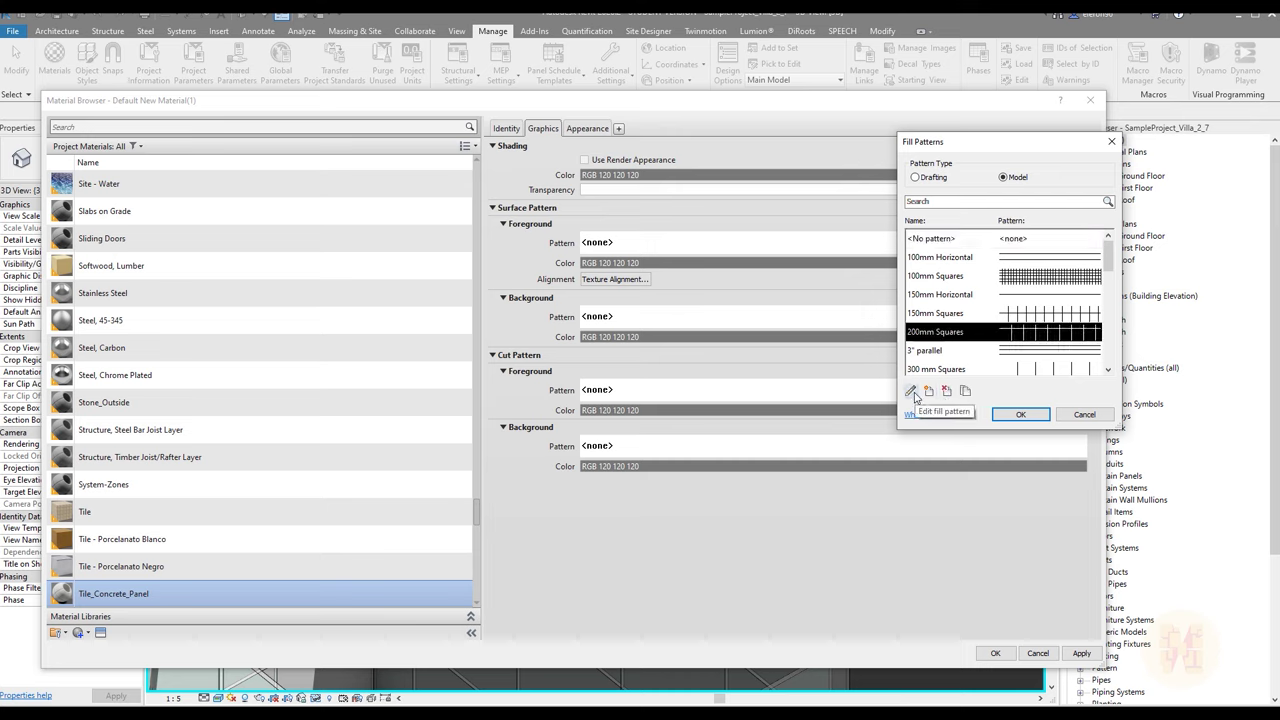
{"action": "left_click", "coordinate": [911, 391]}
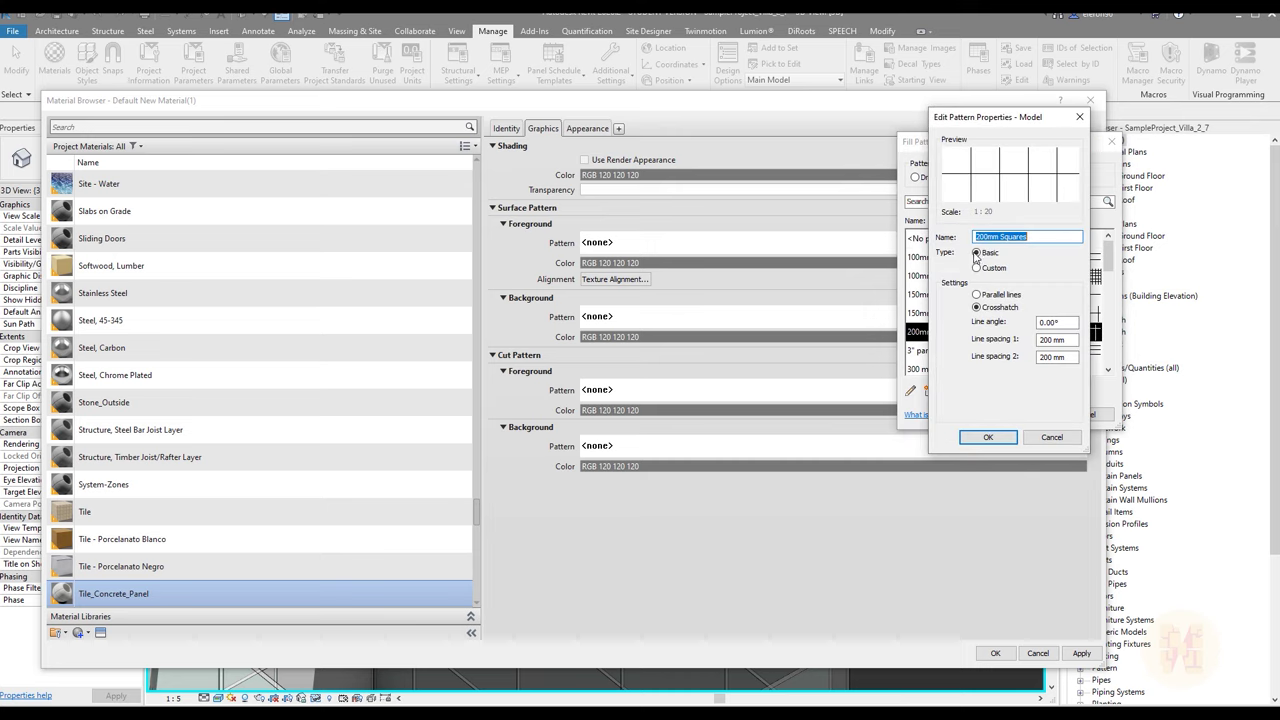
{"action": "left_click", "coordinate": [989, 237]}
{"action": "left_click_drag", "start_coordinate": [989, 237], "coordinate": [949, 237]}
{"action": "type", "text": "3"}
Set both line spacings to 300 and apply it as the surface foreground pattern
{"action": "left_click_drag", "start_coordinate": [1068, 341], "coordinate": [993, 337]}
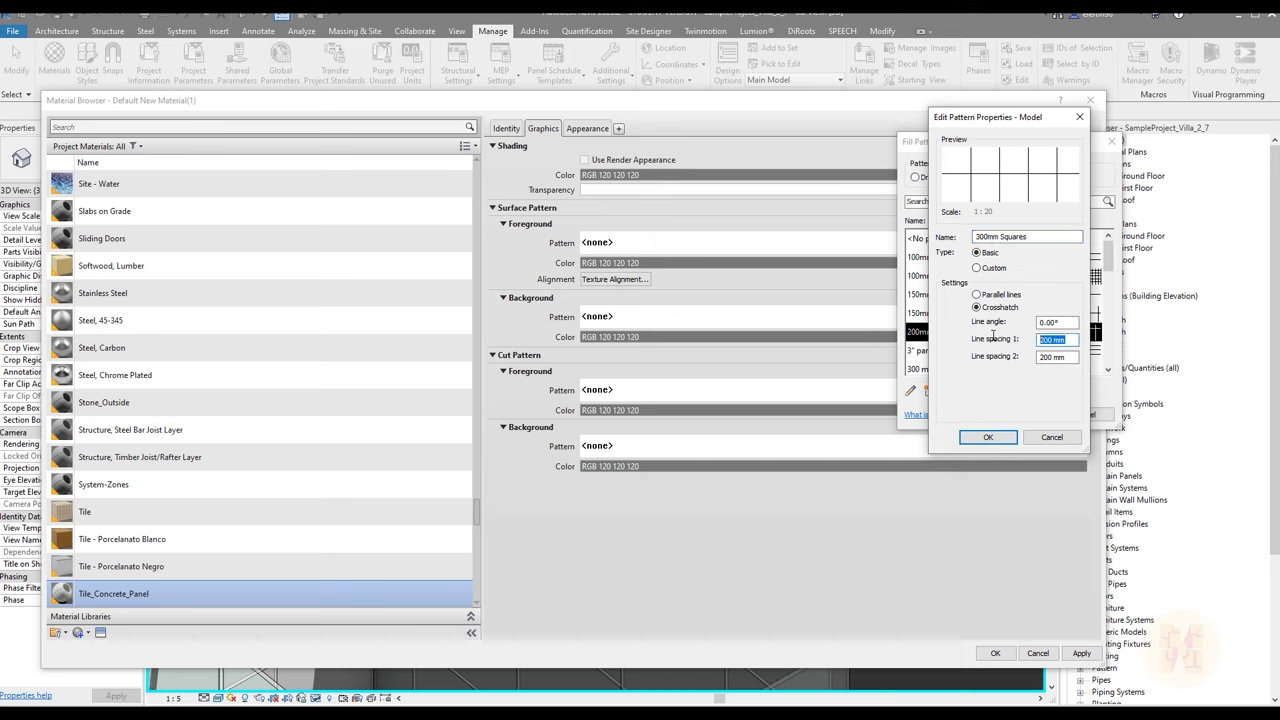
{"action": "type", "text": "300"}
{"action": "left_click_drag", "start_coordinate": [1070, 358], "coordinate": [995, 358]}
{"action": "type", "text": "30"}
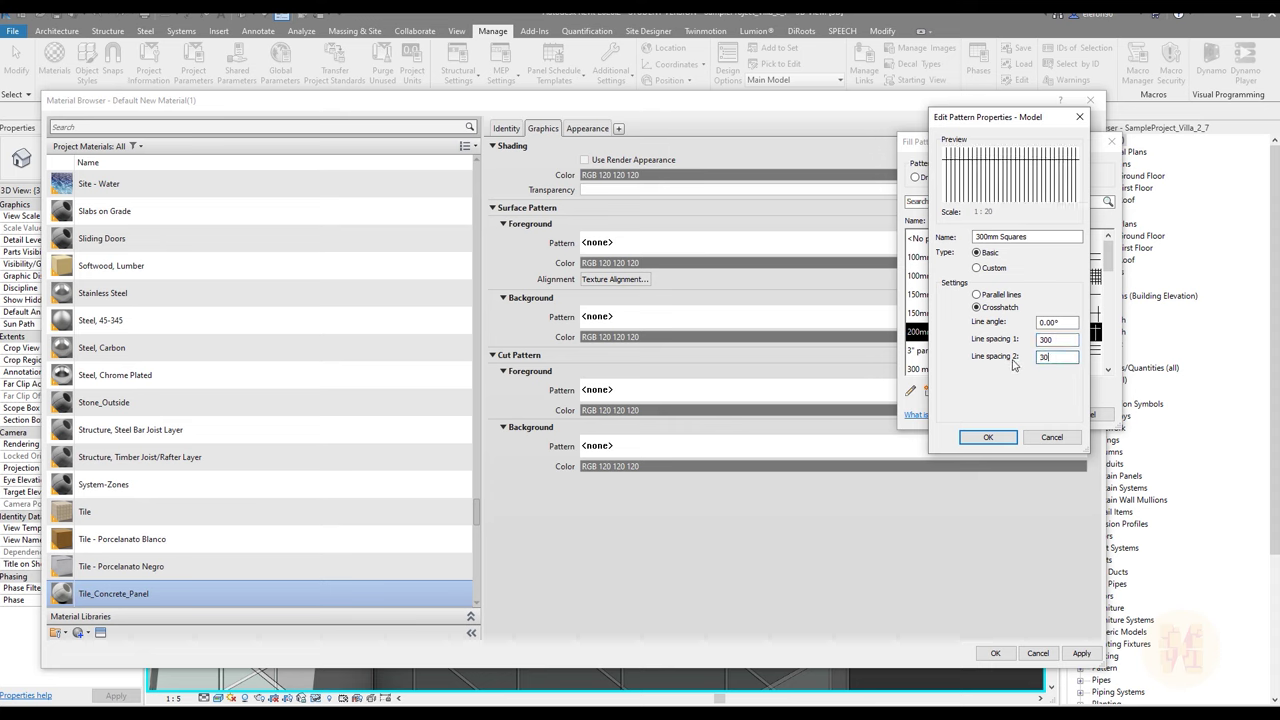
{"action": "type", "text": "0"}
{"action": "left_click", "coordinate": [988, 437]}
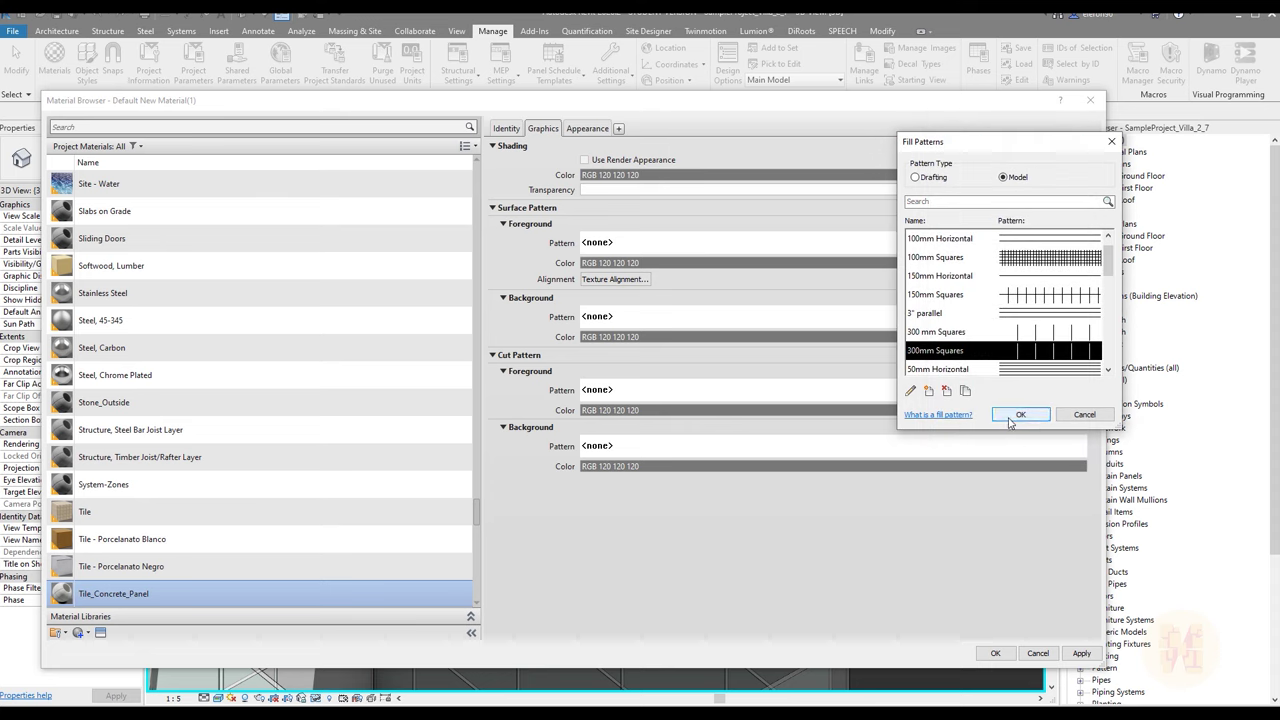
{"action": "left_click", "coordinate": [1012, 416]}
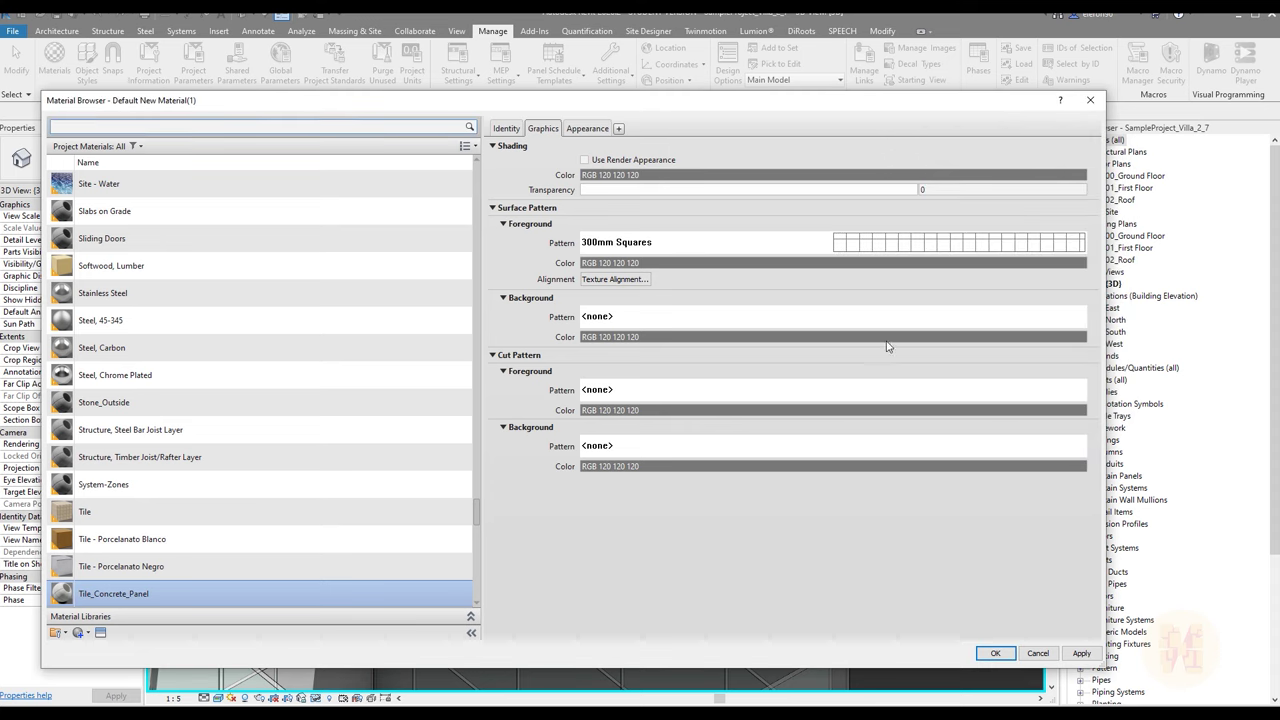
{"action": "left_click", "coordinate": [995, 653]}
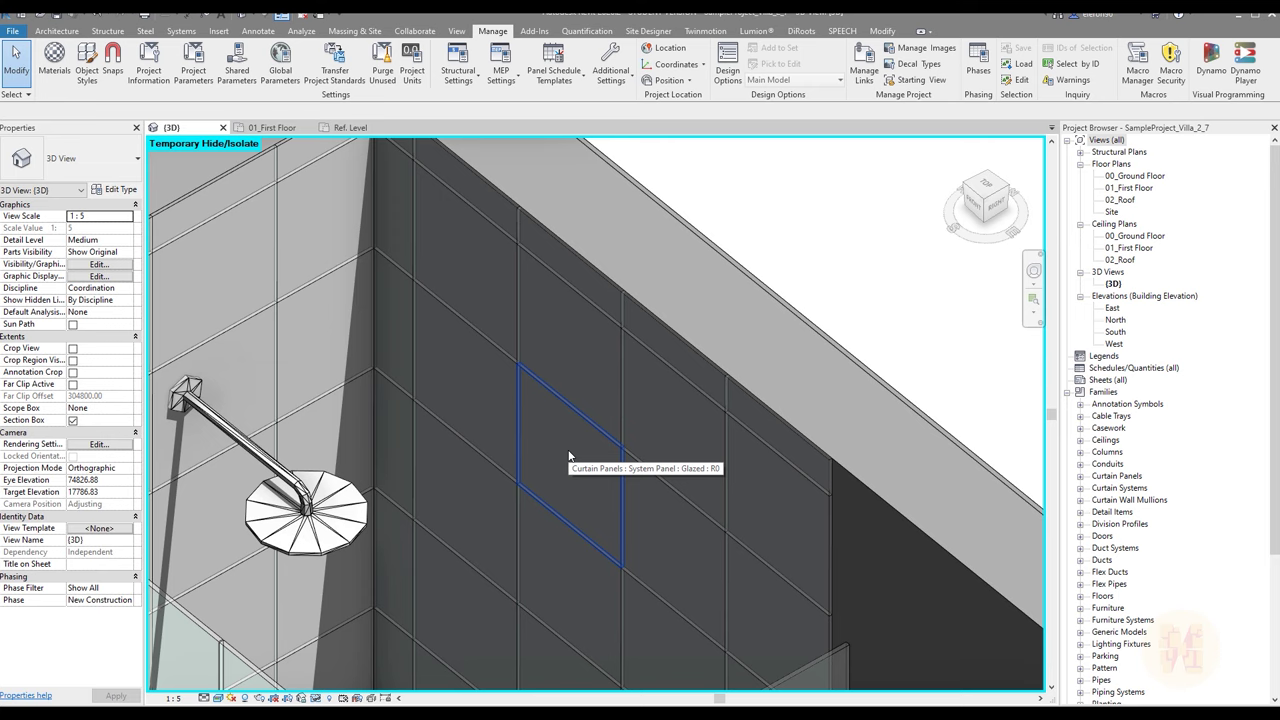
Duplicate the Glazed curtain panel type as Tile_Concrete and browse for its material
{"action": "left_click", "coordinate": [568, 455]}
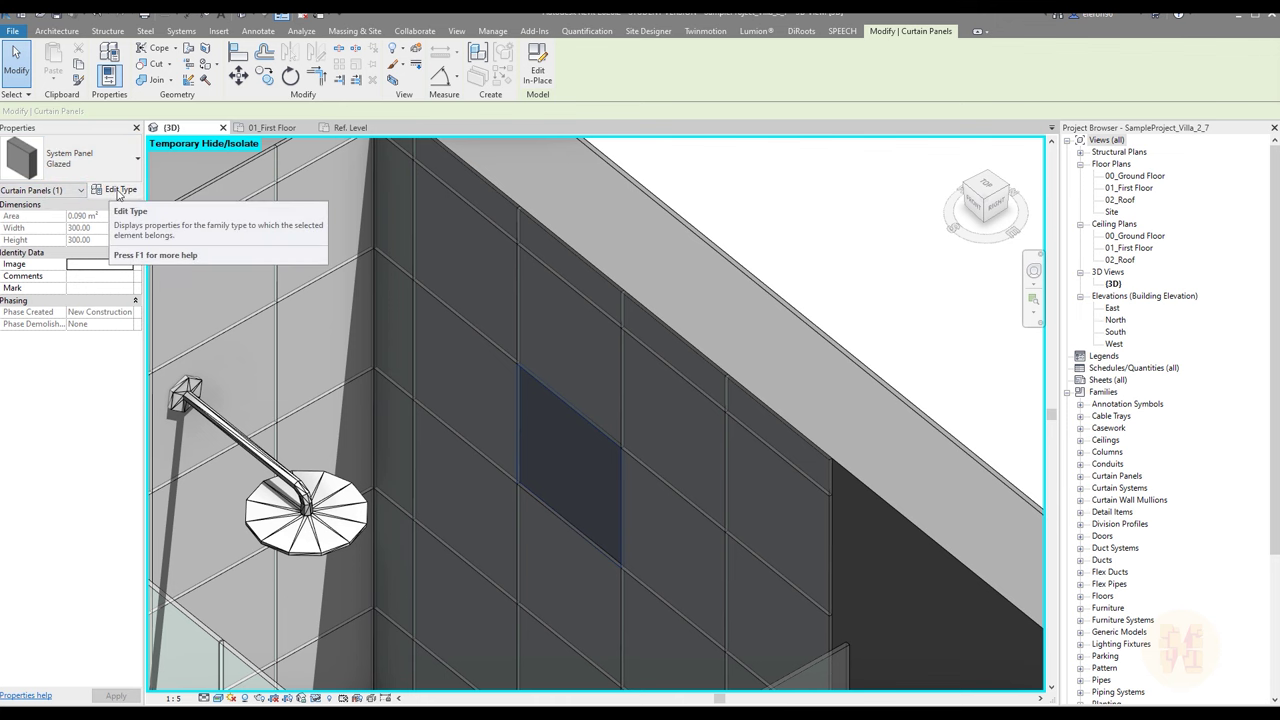
{"action": "left_click", "coordinate": [118, 192]}
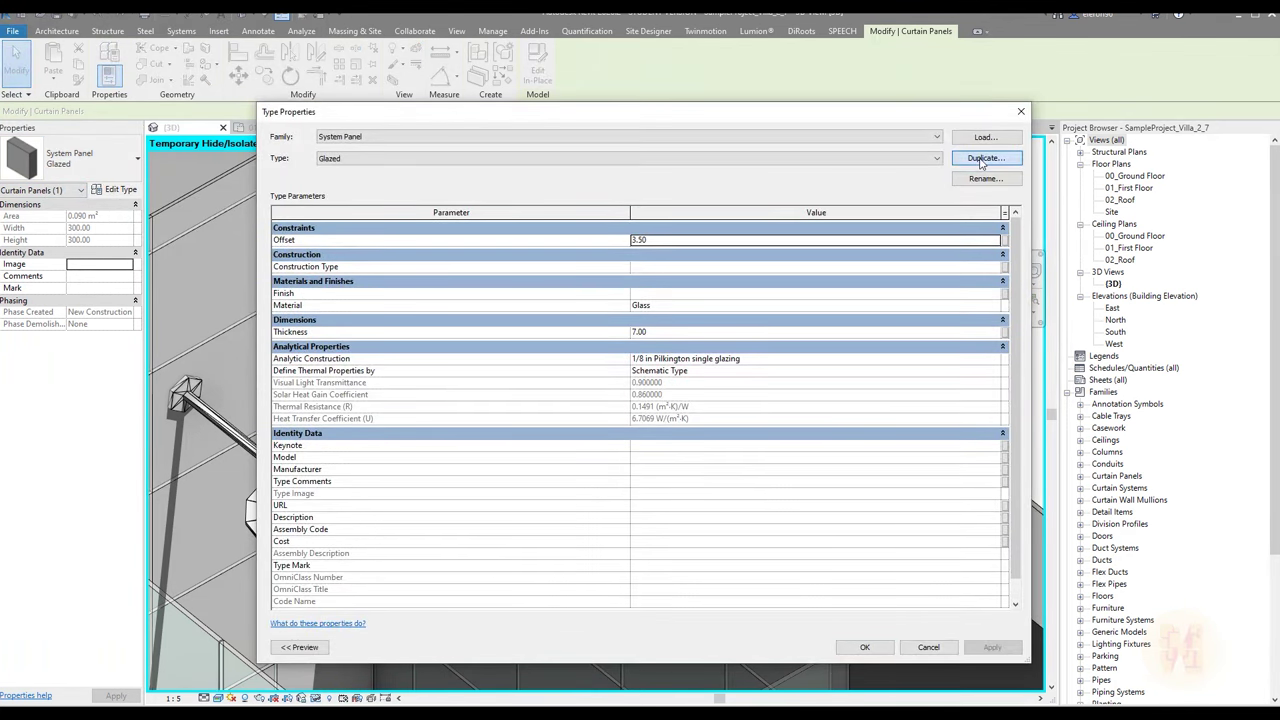
{"action": "left_click", "coordinate": [982, 160]}
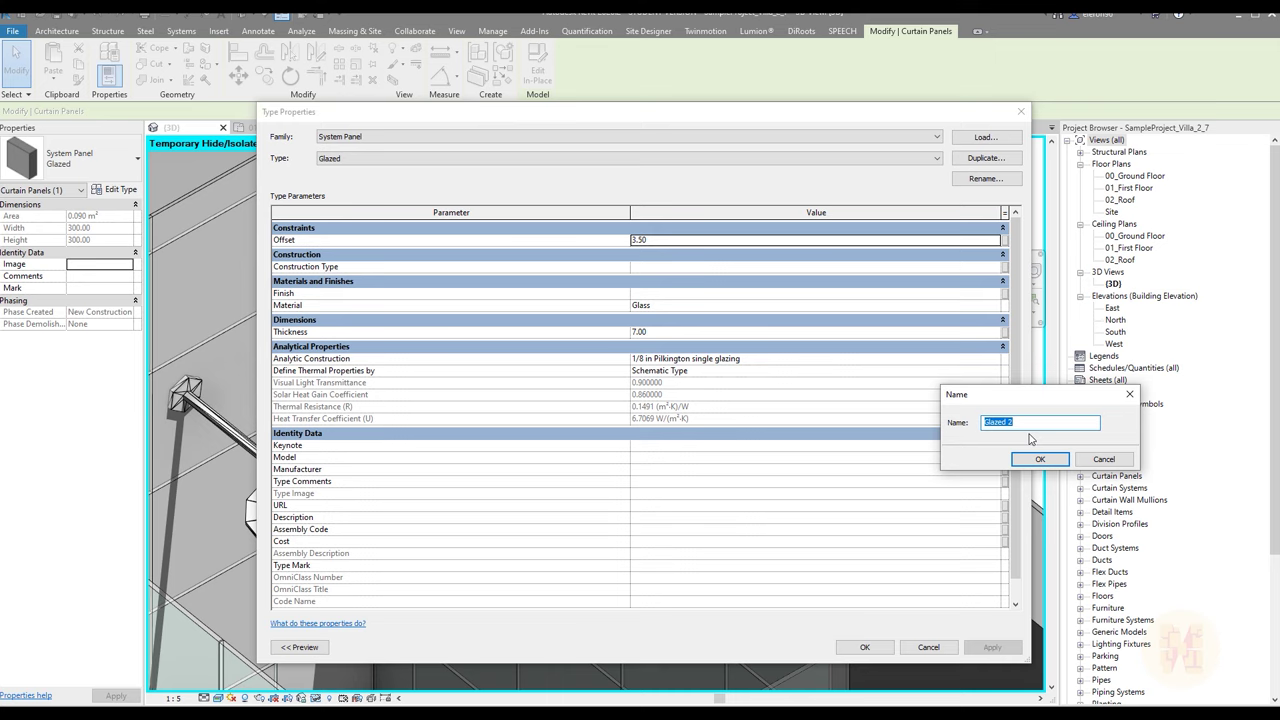
{"action": "type", "text": "Tile_Concrete"}
{"action": "key", "text": "Return"}
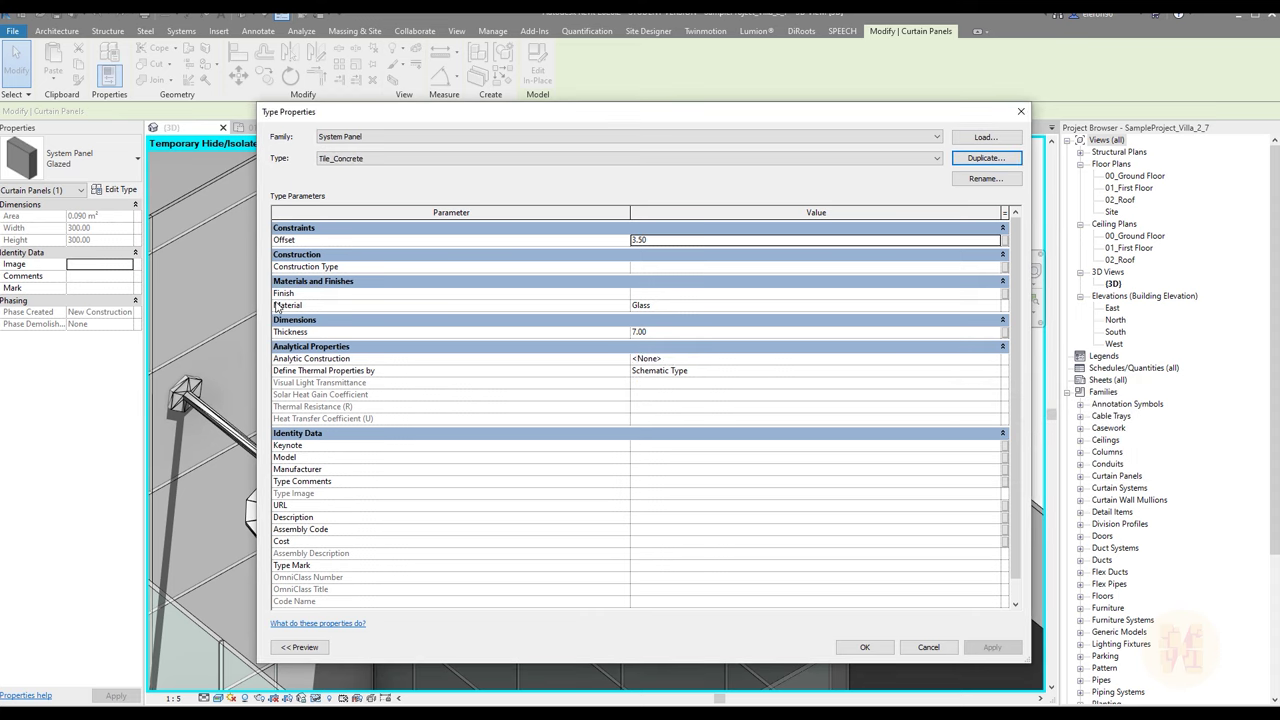
{"action": "left_click", "coordinate": [995, 308]}
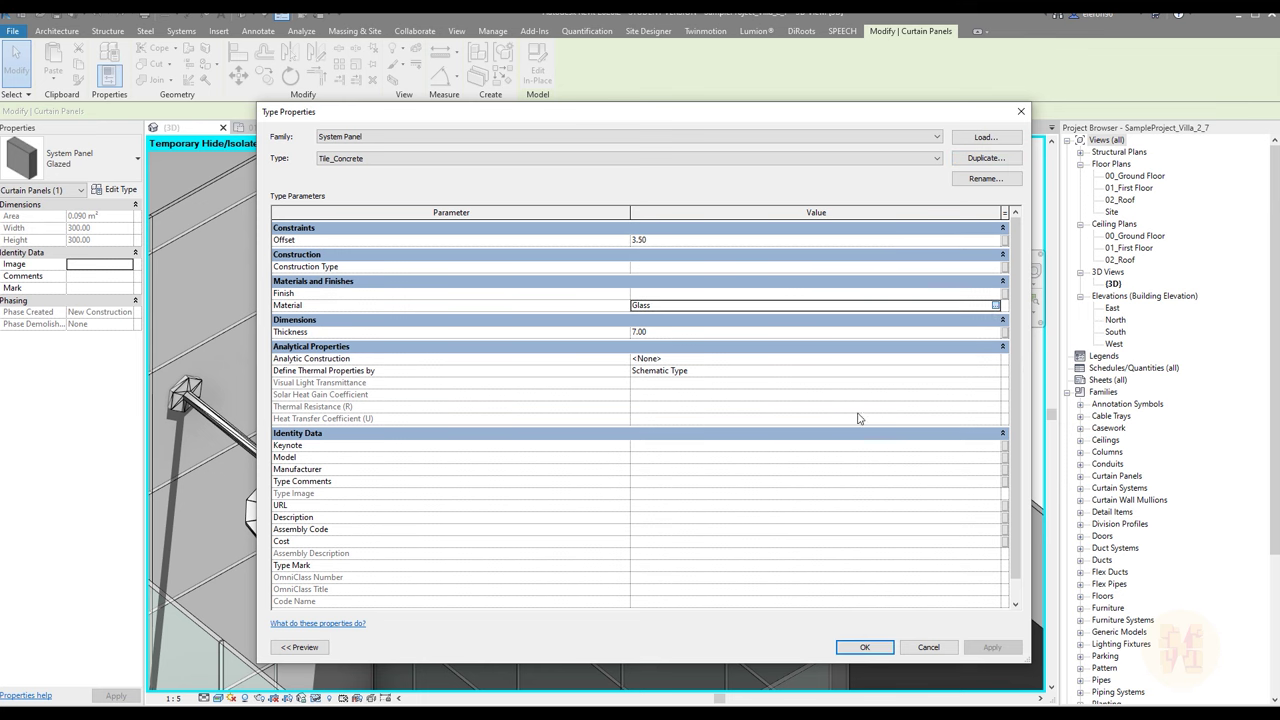
{"action": "left_click", "coordinate": [999, 306]}
Assign the Tile_Concrete_Panel material to the Tile_Concrete panel type and confirm
{"action": "scroll", "coordinate": [230, 478], "scroll_direction": "up", "scroll_amount": 15}
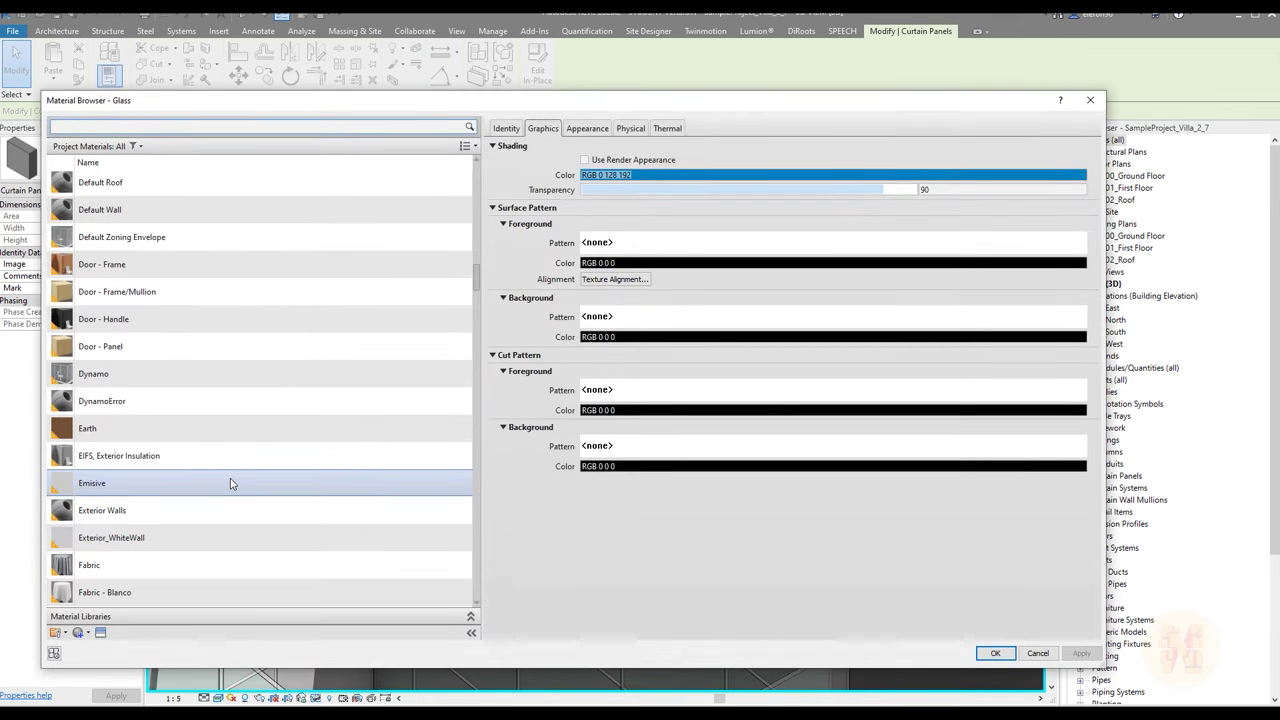
{"action": "scroll", "coordinate": [312, 366], "scroll_direction": "down", "scroll_amount": 4}
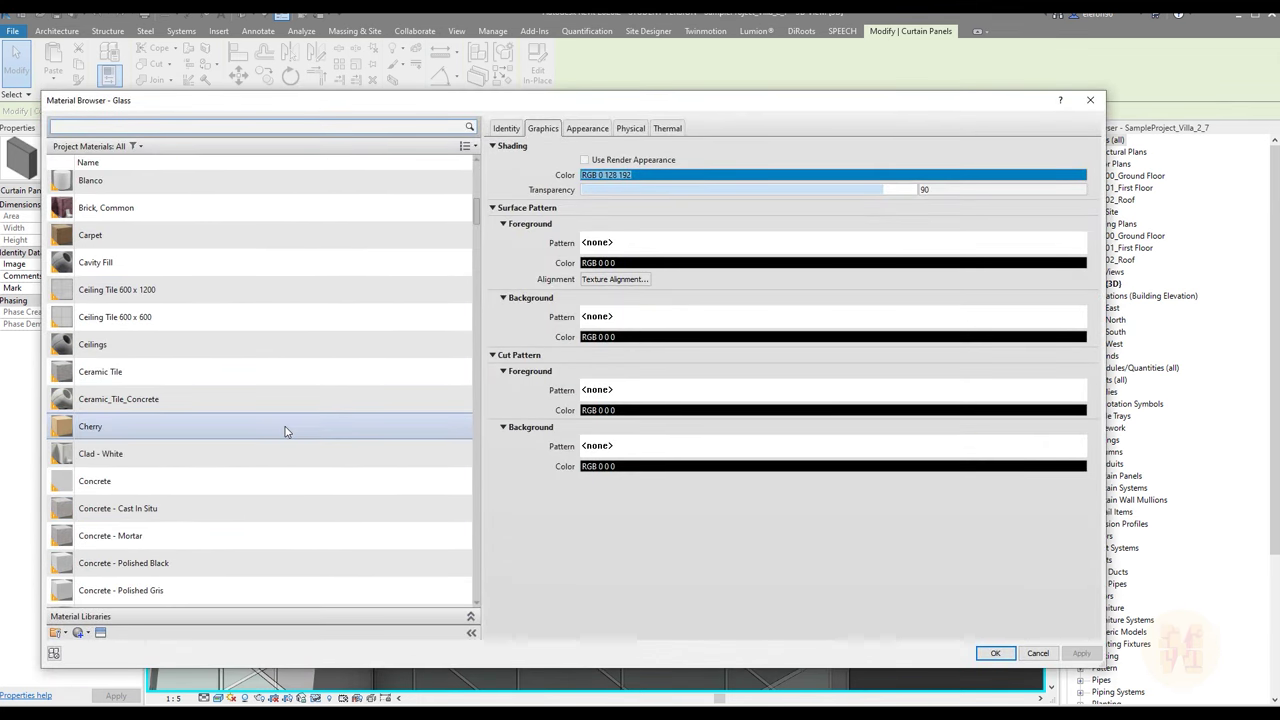
{"action": "scroll", "coordinate": [280, 435], "scroll_direction": "down", "scroll_amount": 2}
{"action": "scroll", "coordinate": [164, 415], "scroll_direction": "up", "scroll_amount": 5}
{"action": "scroll", "coordinate": [163, 417], "scroll_direction": "up", "scroll_amount": 2}
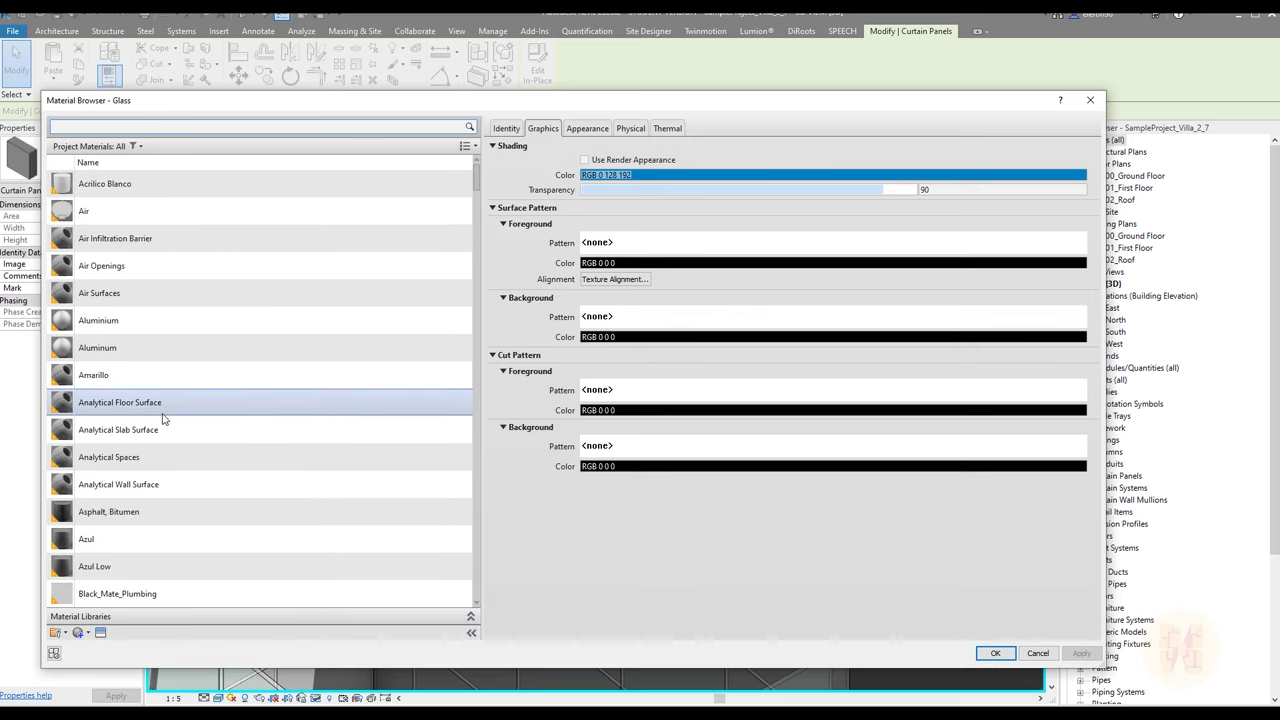
{"action": "scroll", "coordinate": [162, 414], "scroll_direction": "down", "scroll_amount": 6}
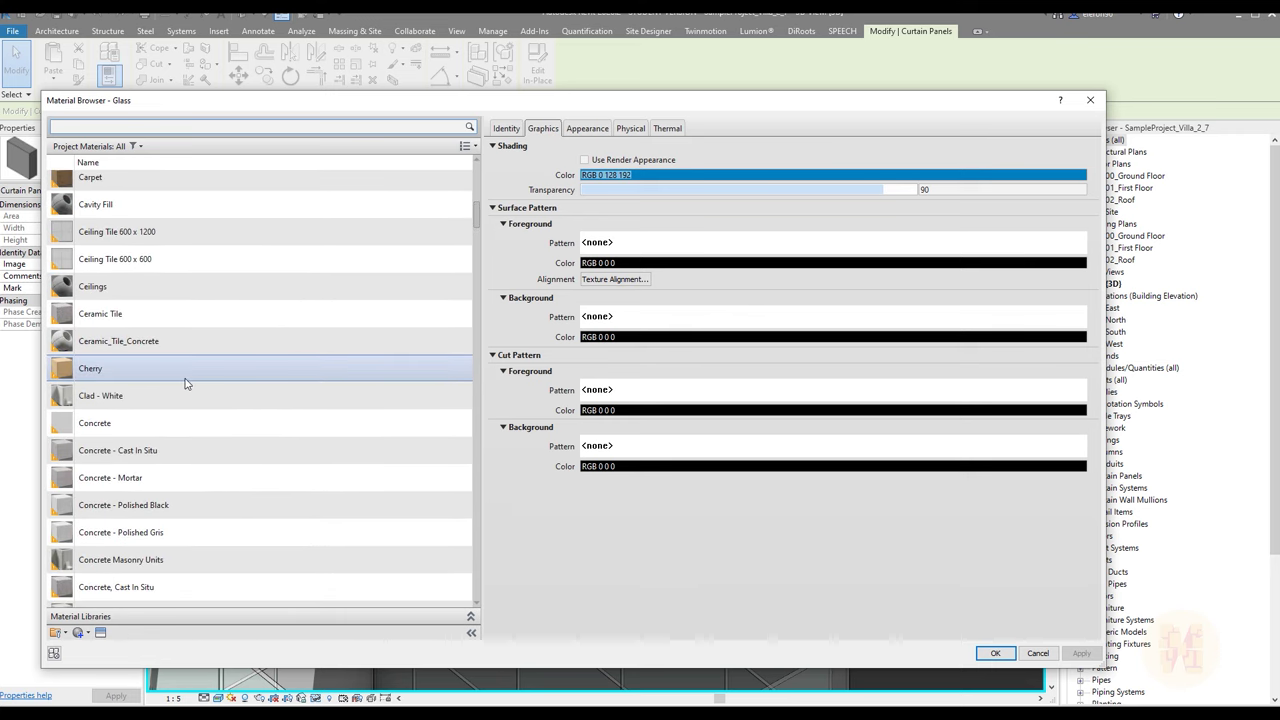
{"action": "scroll", "coordinate": [180, 320], "scroll_direction": "up", "scroll_amount": 3}
{"action": "scroll", "coordinate": [177, 313], "scroll_direction": "up", "scroll_amount": 1}
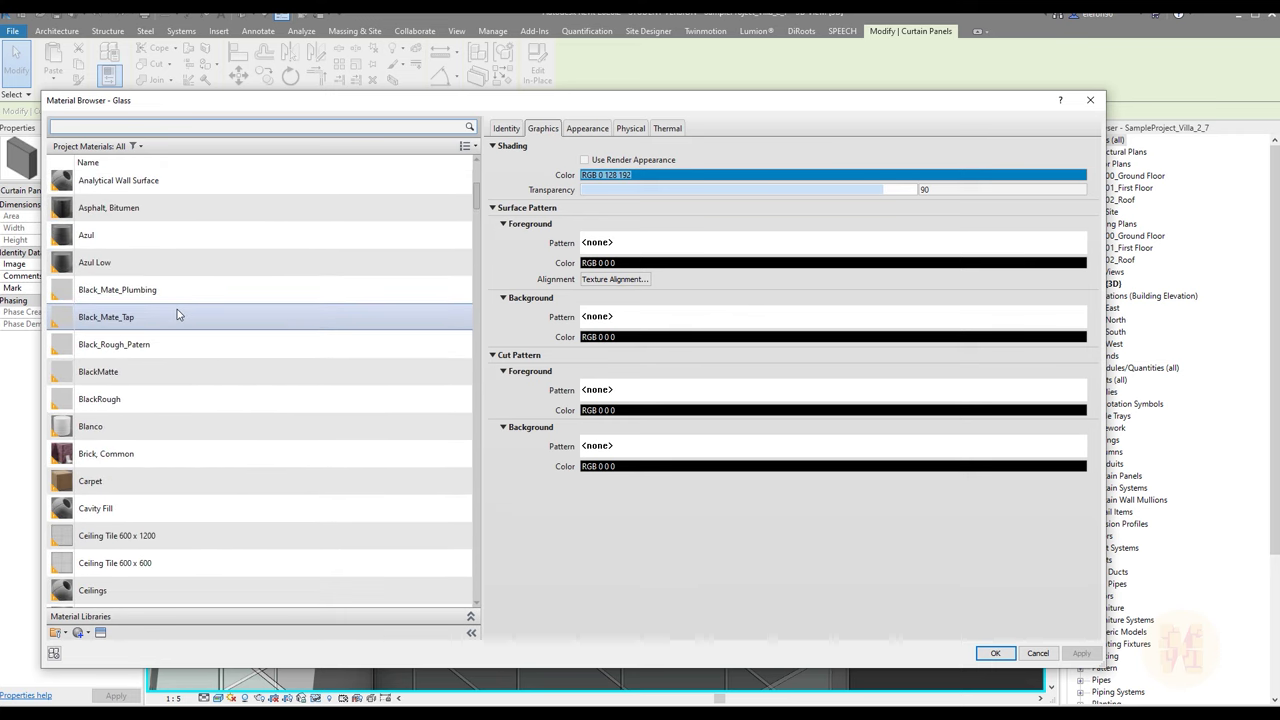
{"action": "scroll", "coordinate": [177, 312], "scroll_direction": "down", "scroll_amount": 10}
{"action": "scroll", "coordinate": [177, 319], "scroll_direction": "down", "scroll_amount": 6}
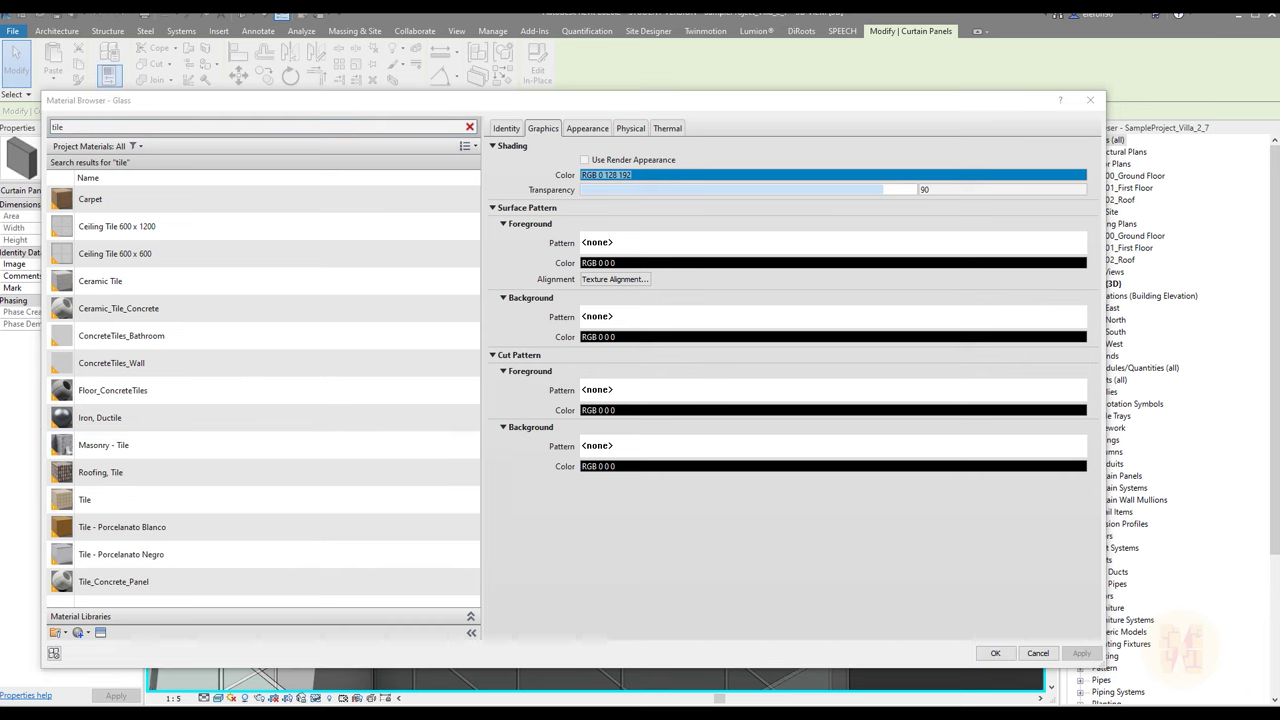
{"action": "left_click", "coordinate": [155, 587]}
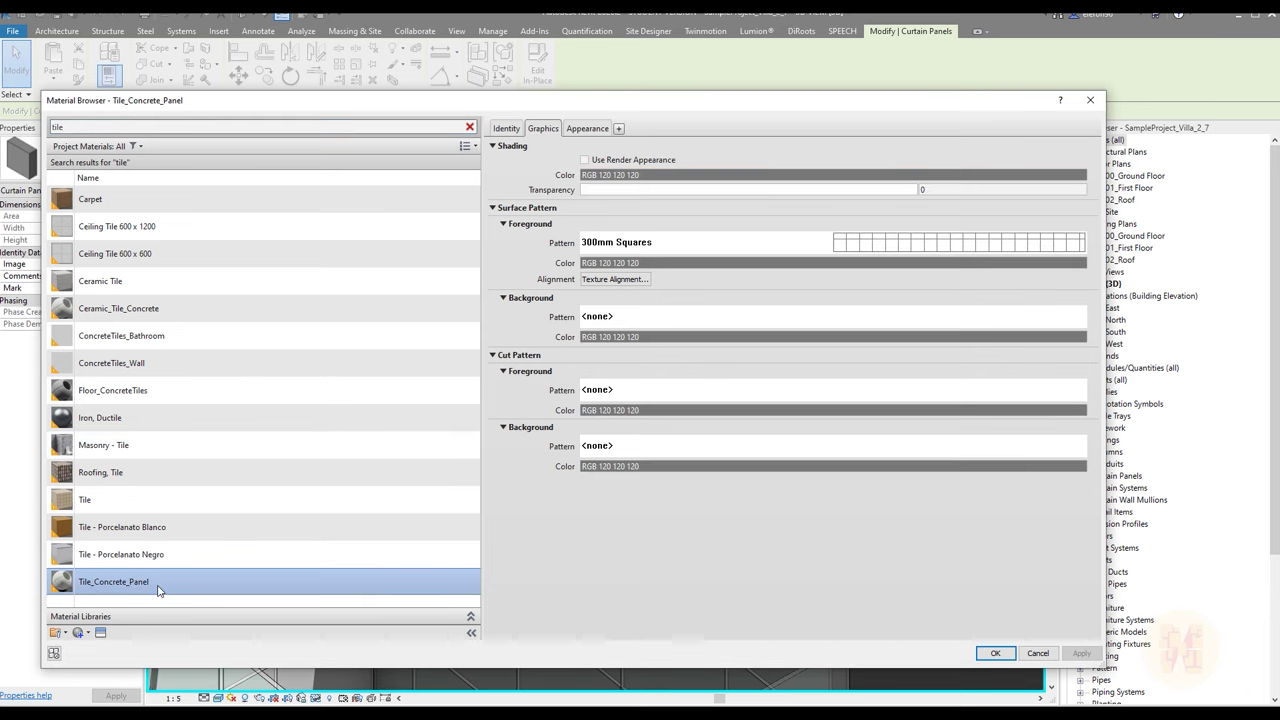
{"action": "left_click", "coordinate": [995, 653]}
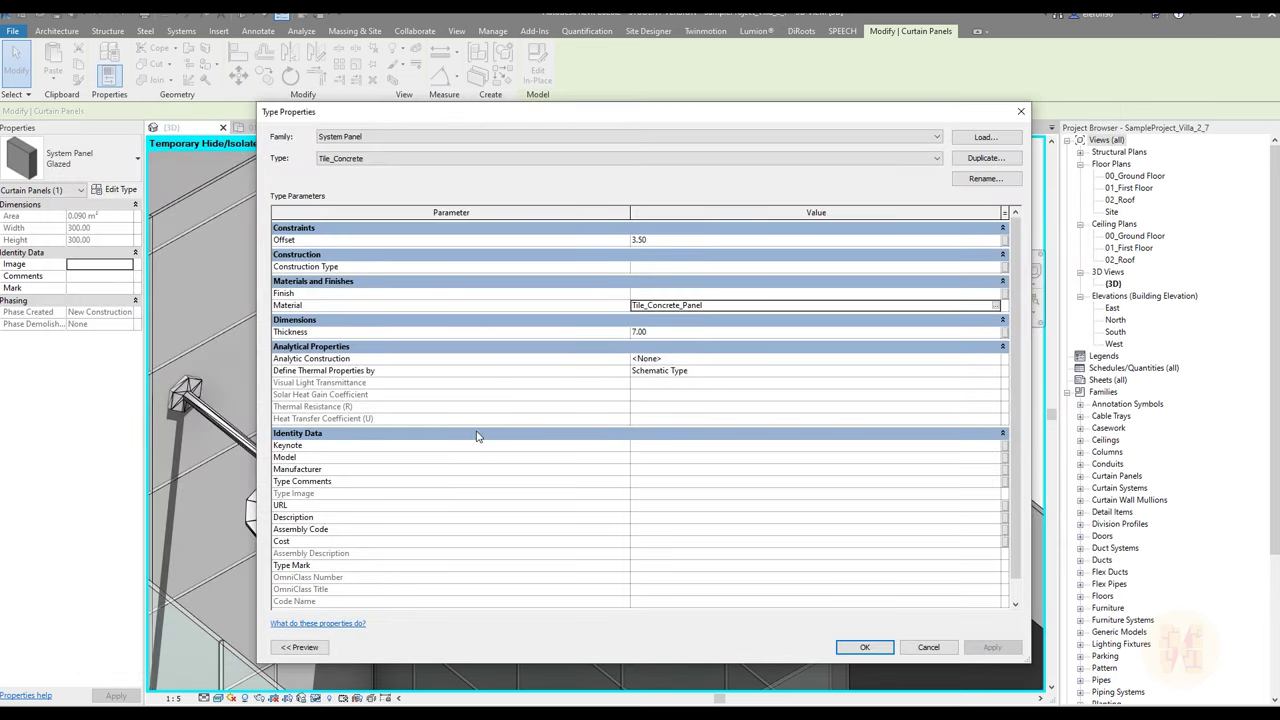
{"action": "left_click", "coordinate": [878, 649]}
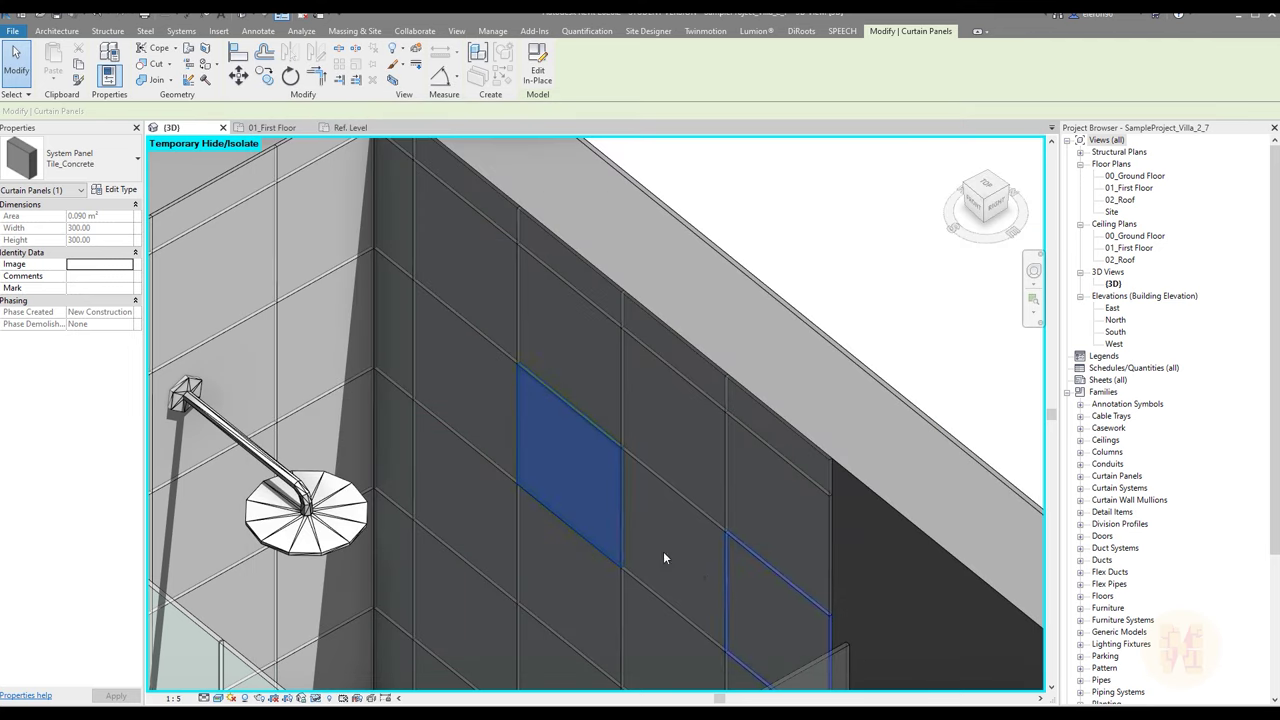
Select all Glazed panel instances in the entire project
{"action": "middle_click_drag", "start_coordinate": [445, 441], "coordinate": [500, 418]}
{"action": "key", "text": "Escape"}
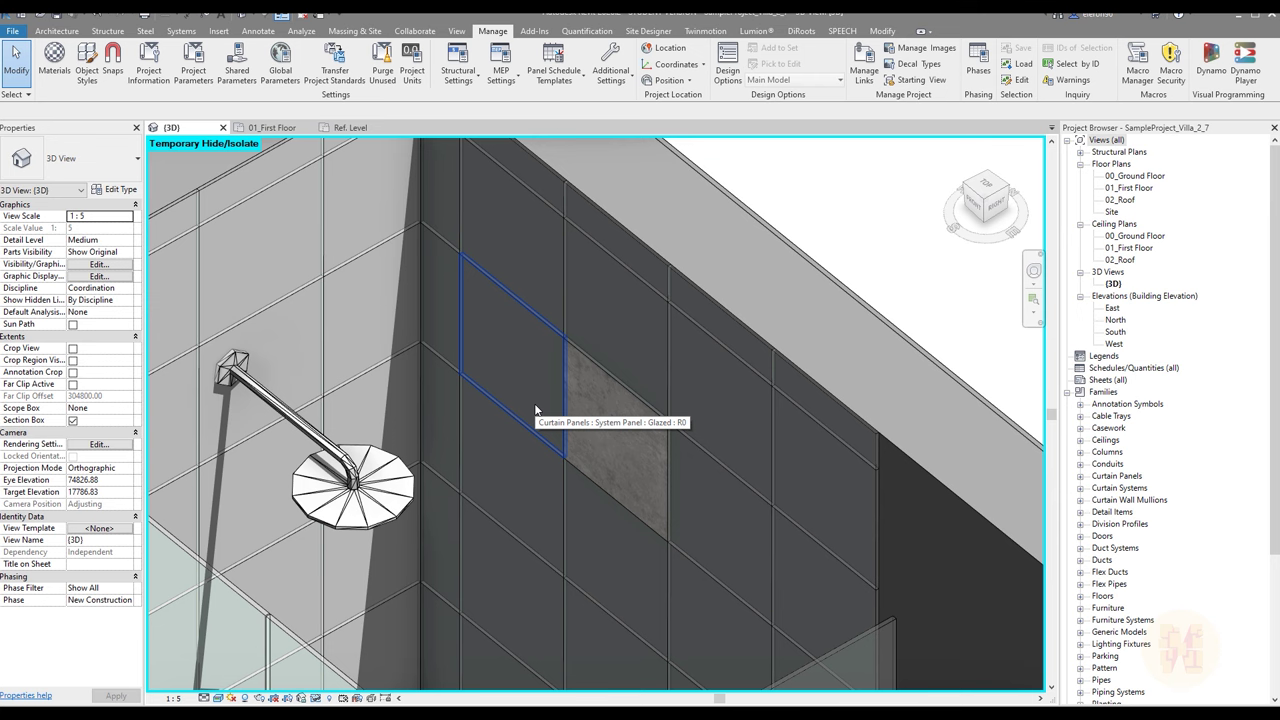
{"action": "left_click", "coordinate": [535, 410]}
{"action": "middle_click_drag", "start_coordinate": [535, 410], "coordinate": [323, 352], "text": "shift"}
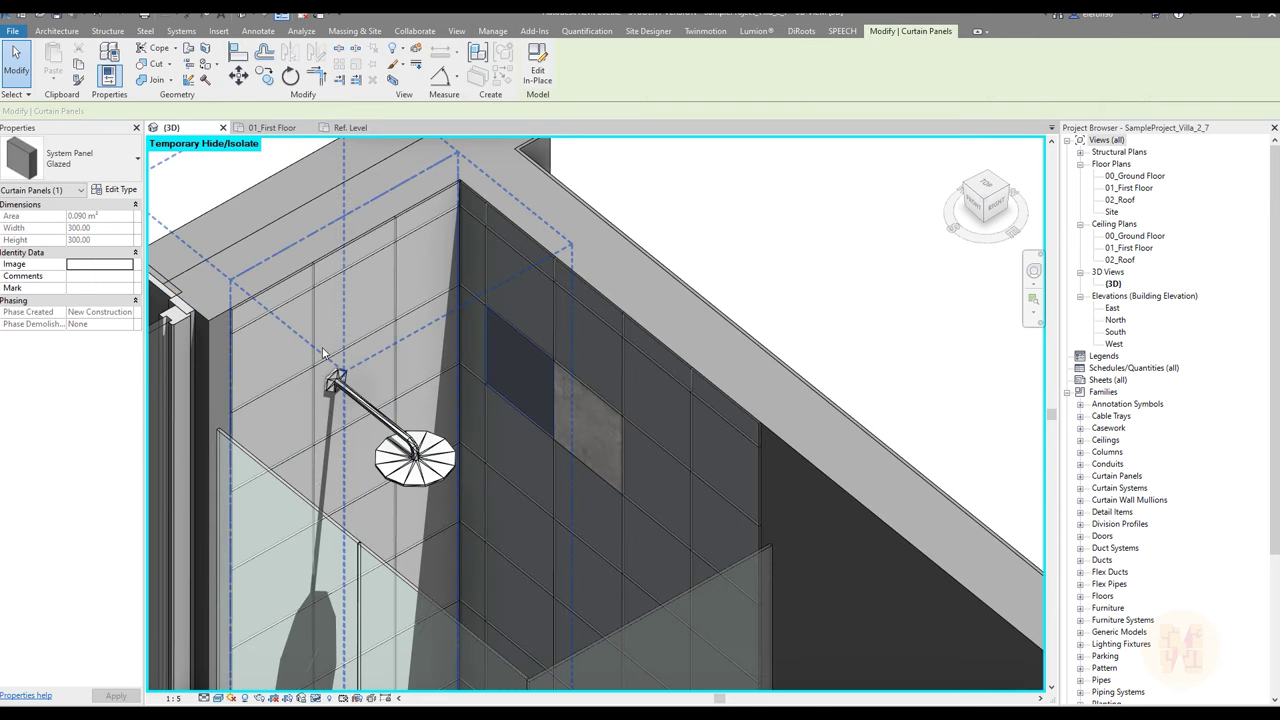
{"action": "right_click", "coordinate": [520, 375]}
{"action": "mouse_move", "coordinate": [624, 538]}
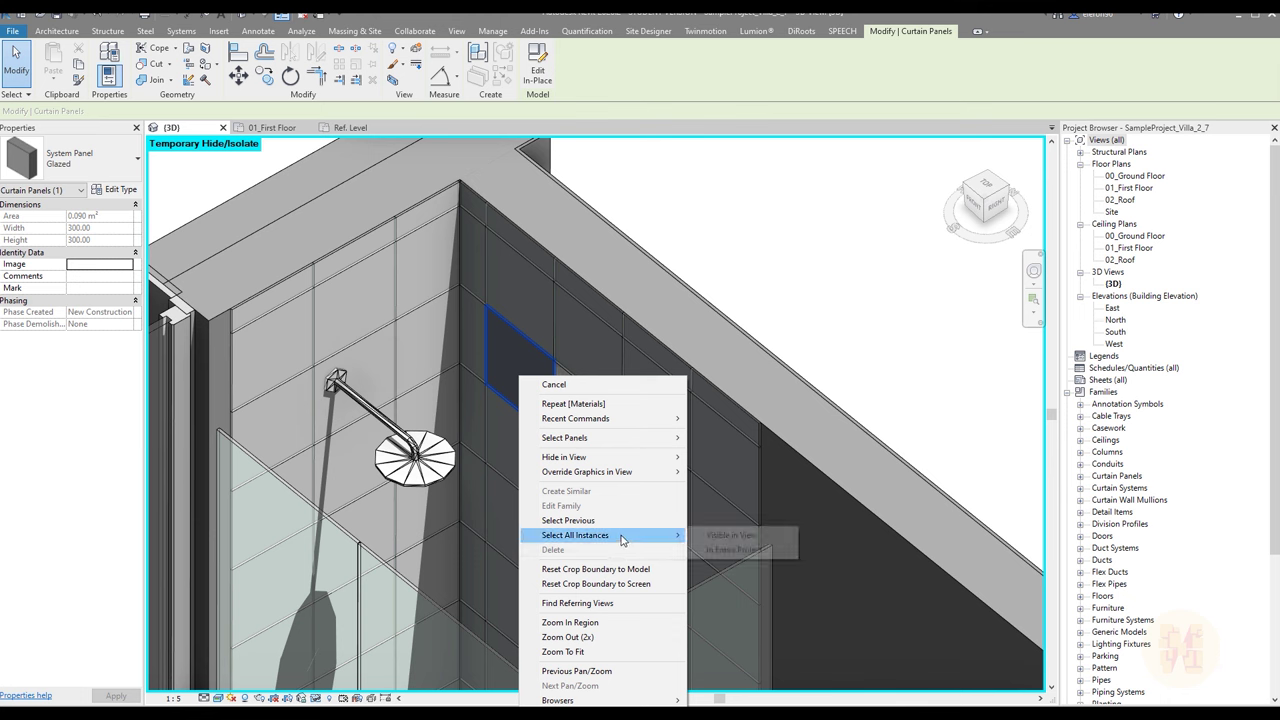
{"action": "left_click", "coordinate": [736, 549]}
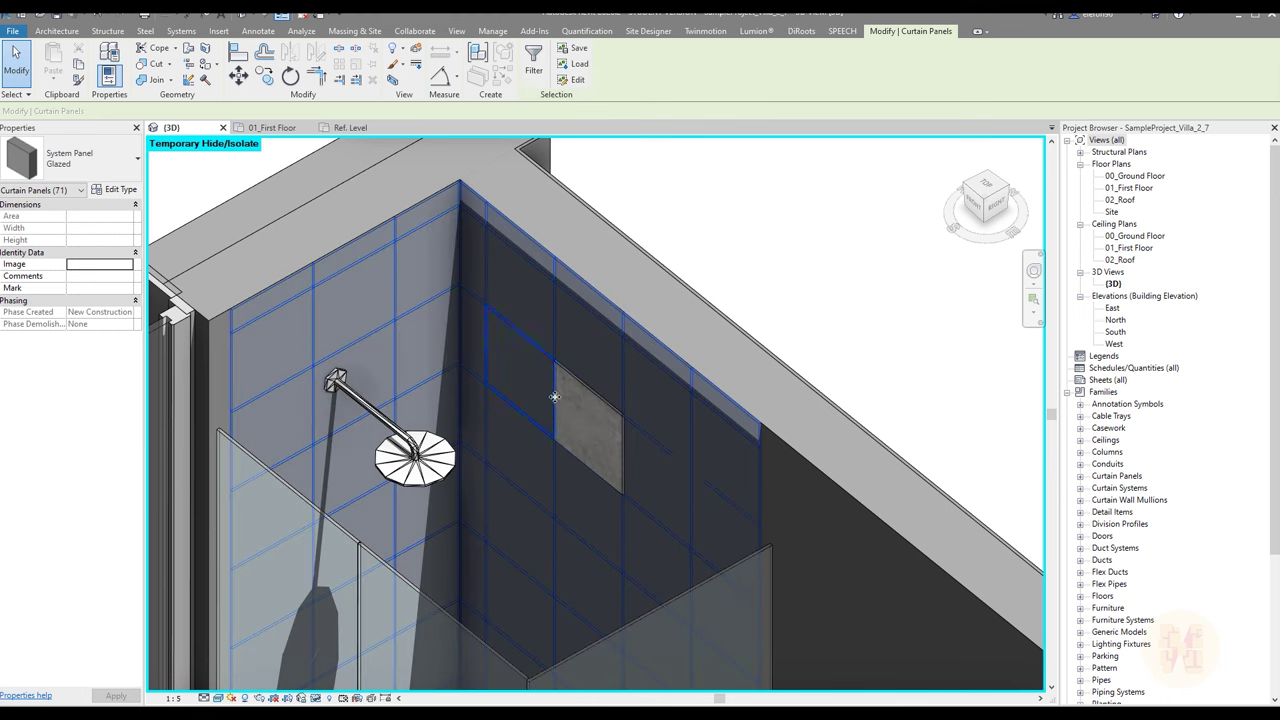
Change the selected panels to System Panel: Tile_Concrete and inspect the tiled corner
{"action": "left_click", "coordinate": [75, 160]}
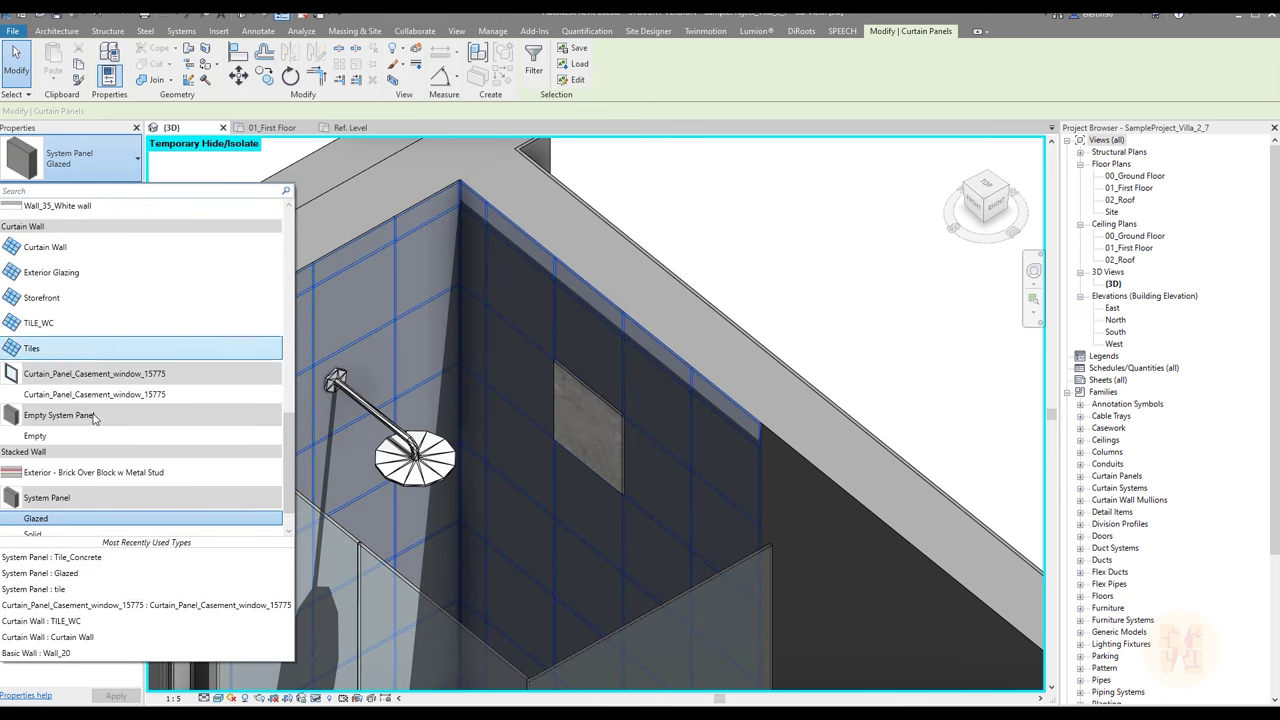
{"action": "scroll", "coordinate": [62, 535], "scroll_direction": "down", "scroll_amount": 2}
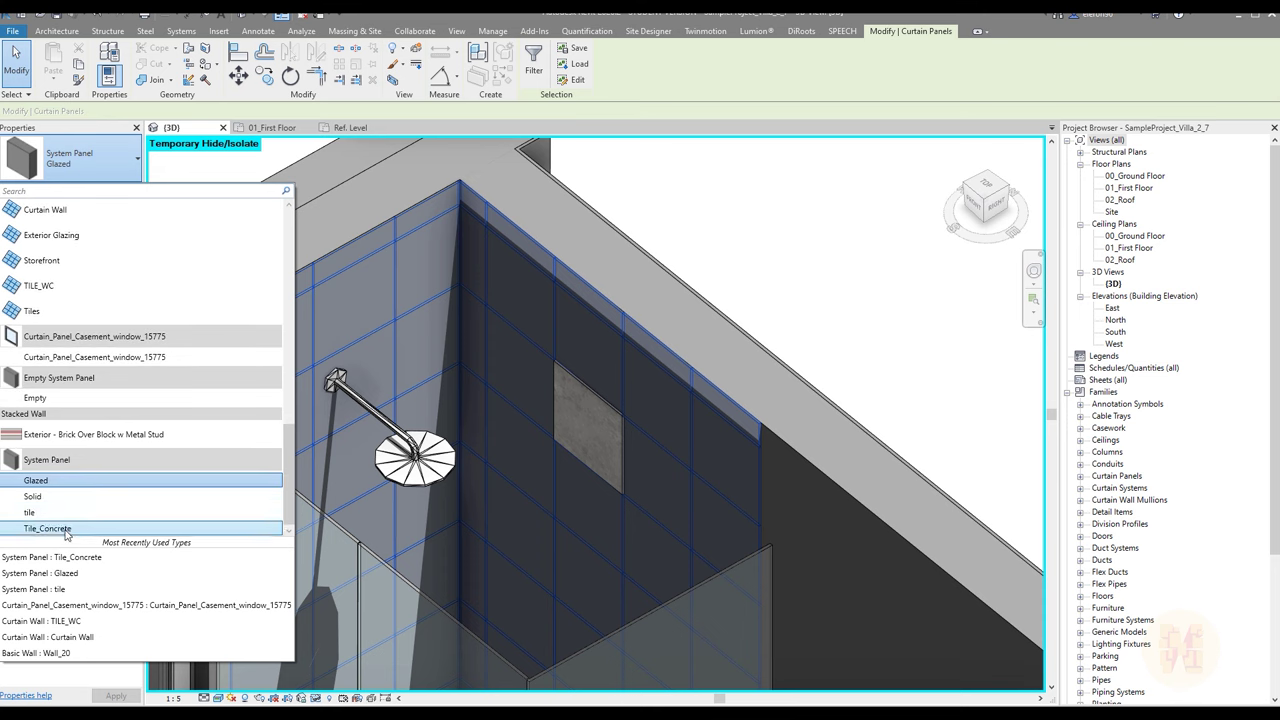
{"action": "left_click", "coordinate": [50, 528]}
{"action": "key", "text": "Escape"}
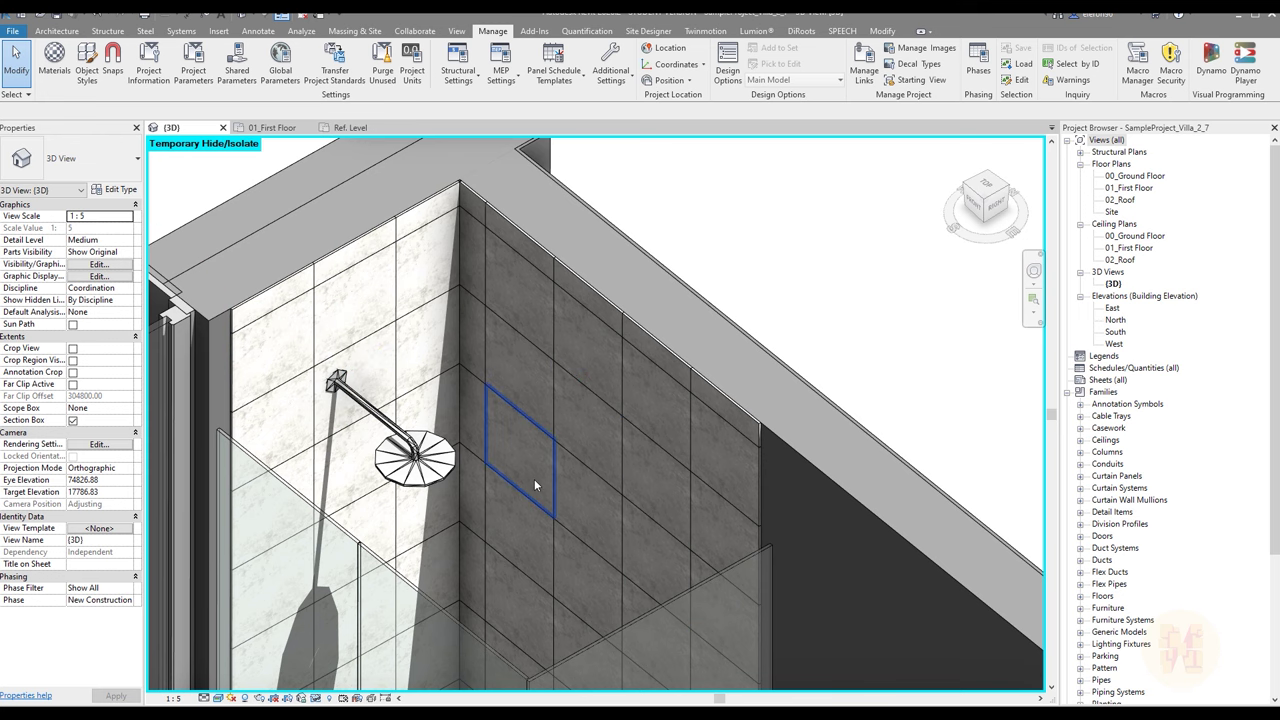
{"action": "middle_click_drag", "start_coordinate": [500, 383], "coordinate": [429, 325], "text": "shift"}
{"action": "scroll", "coordinate": [429, 325], "scroll_direction": "up", "scroll_amount": 6}
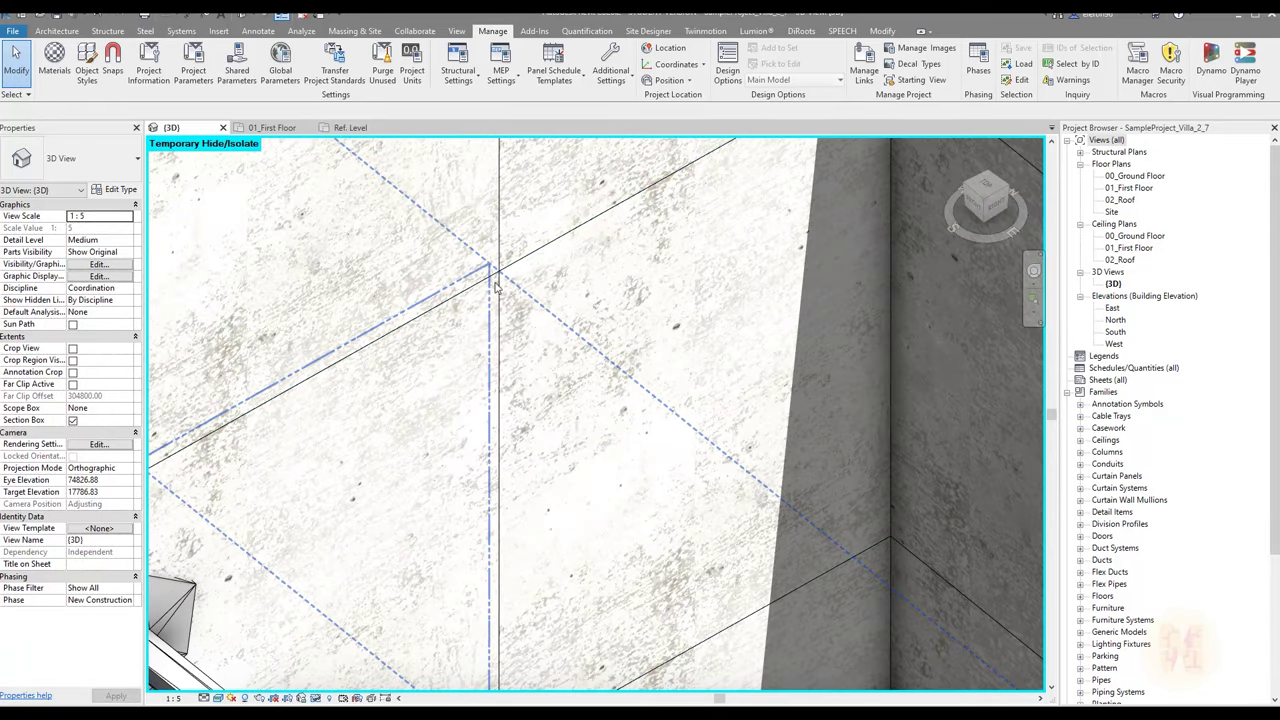
{"action": "scroll", "coordinate": [494, 281], "scroll_direction": "up", "scroll_amount": 2}
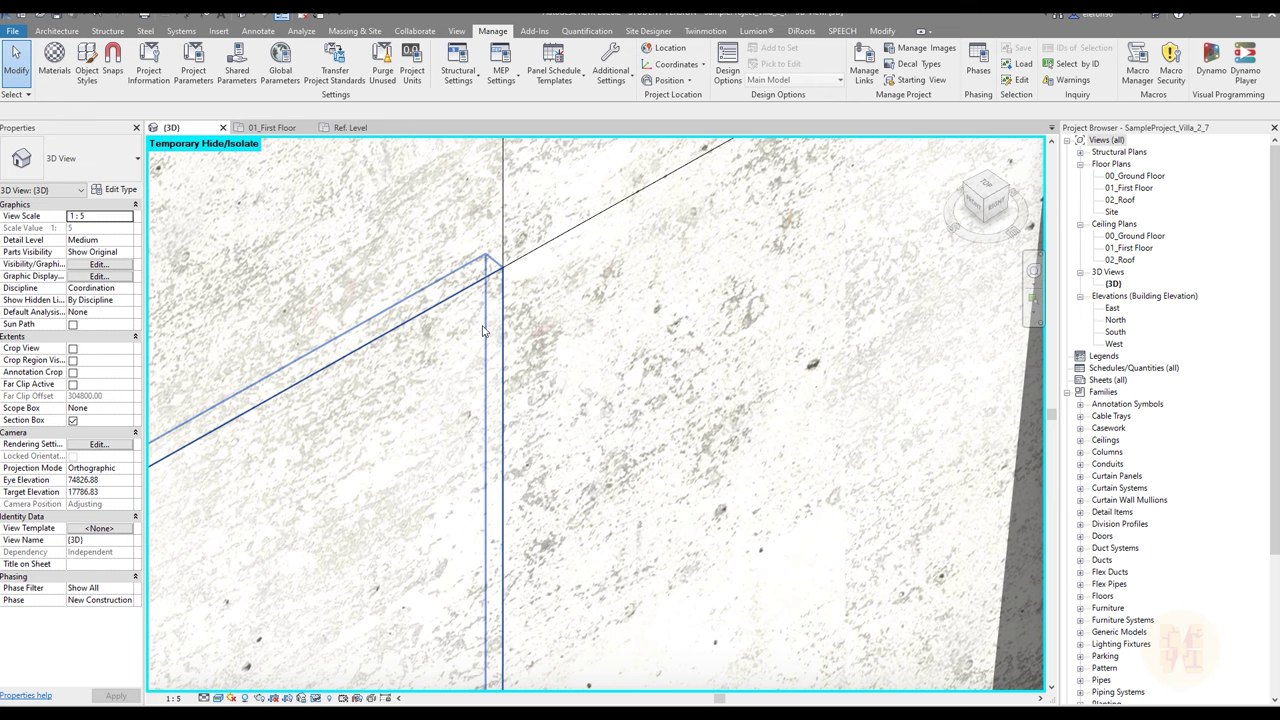
{"action": "scroll", "coordinate": [482, 331], "scroll_direction": "down", "scroll_amount": 8}
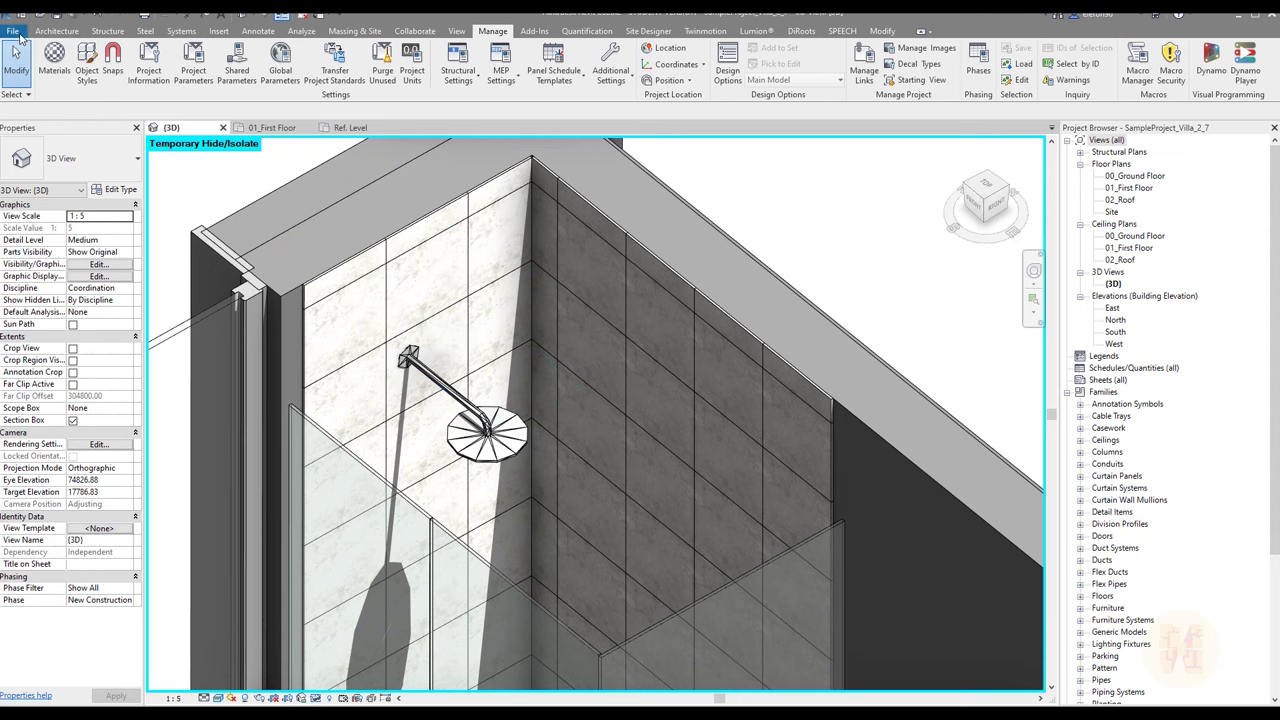
Create a new family from the Metric Profile-Mullion.rft template, skipping the save reminder
{"action": "left_click", "coordinate": [13, 31]}
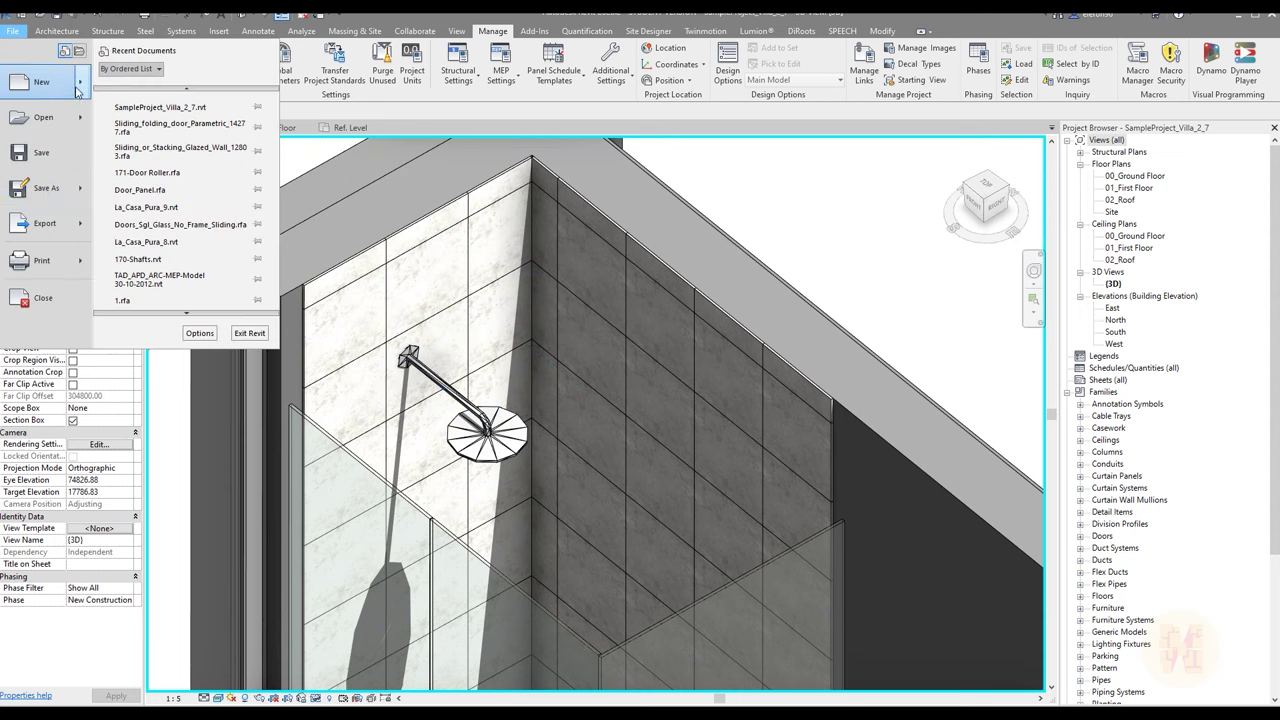
{"action": "mouse_move", "coordinate": [45, 82]}
{"action": "left_click", "coordinate": [152, 136]}
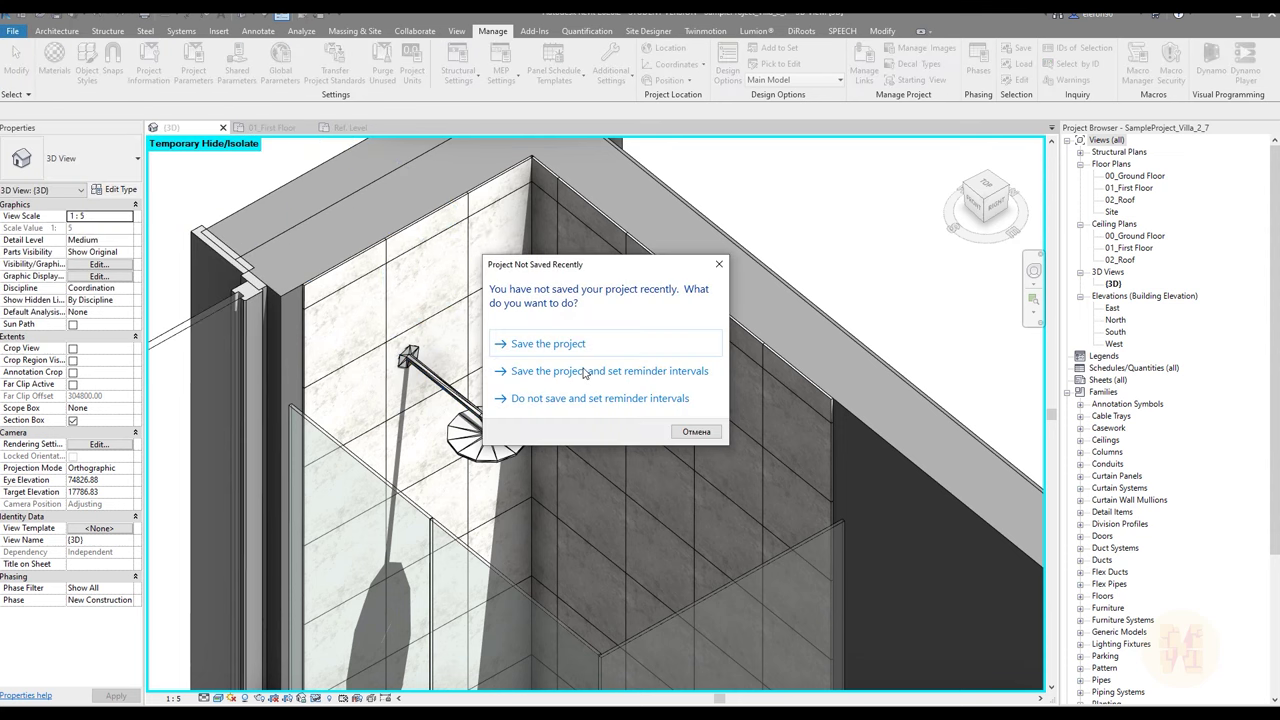
{"action": "left_click", "coordinate": [720, 263]}
{"action": "scroll", "coordinate": [587, 327], "scroll_direction": "down", "scroll_amount": 7}
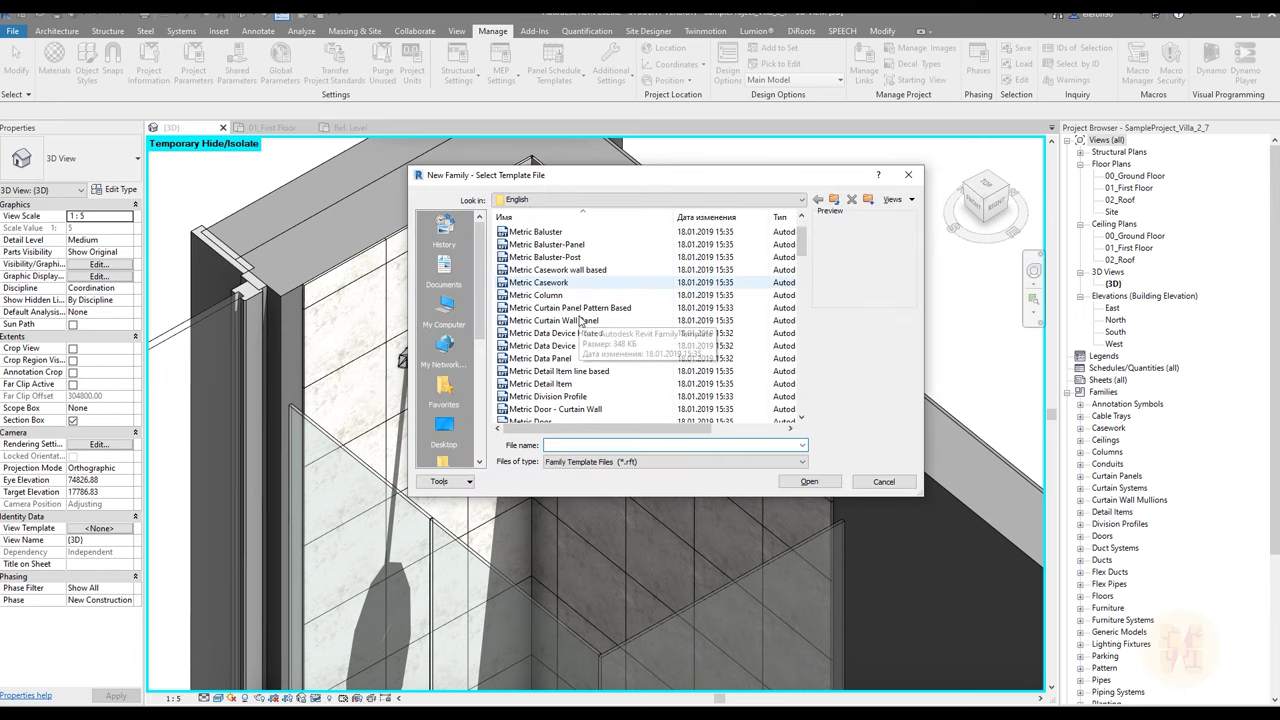
{"action": "scroll", "coordinate": [587, 327], "scroll_direction": "down", "scroll_amount": 3}
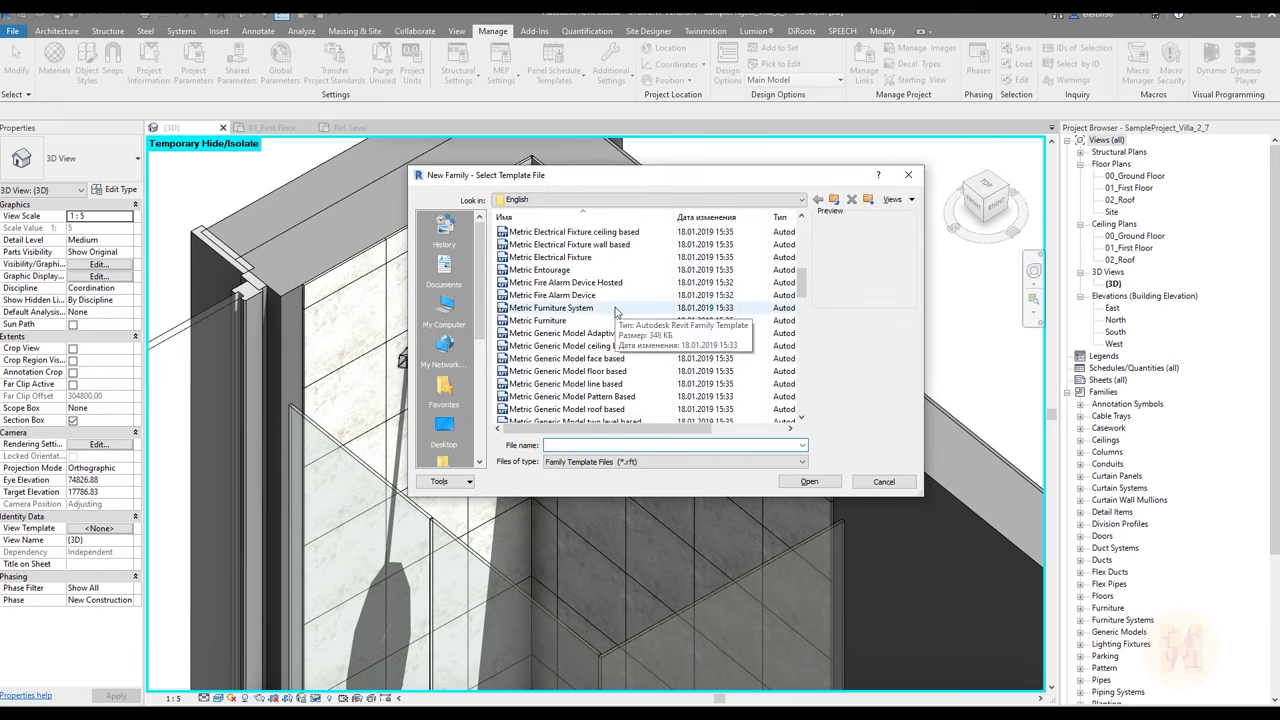
{"action": "scroll", "coordinate": [610, 315], "scroll_direction": "down", "scroll_amount": 7}
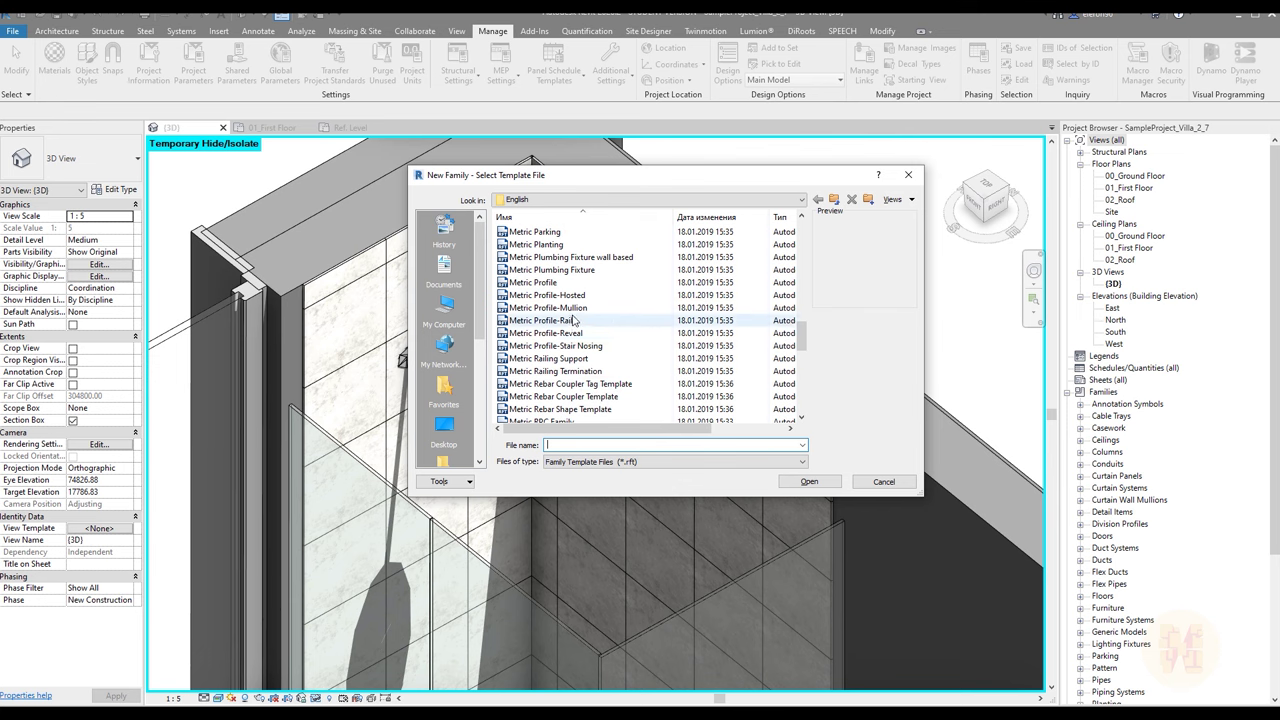
{"action": "left_click", "coordinate": [586, 309]}
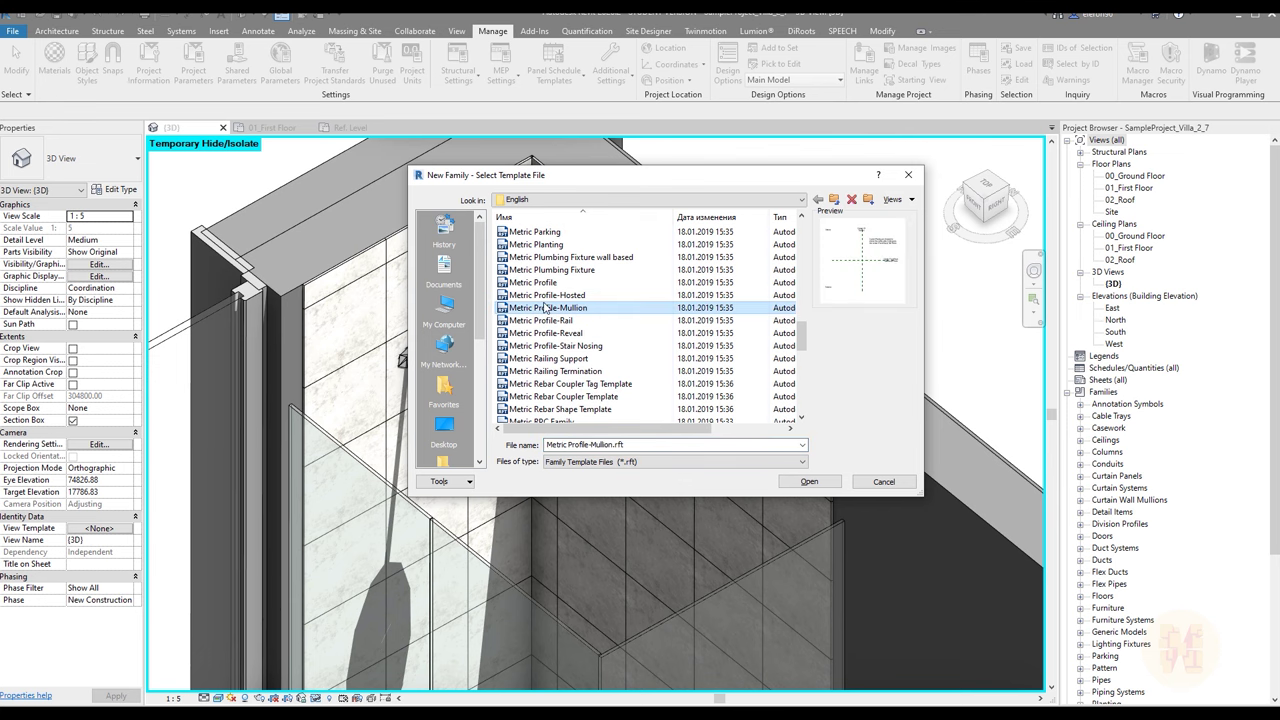
{"action": "left_click", "coordinate": [806, 482]}
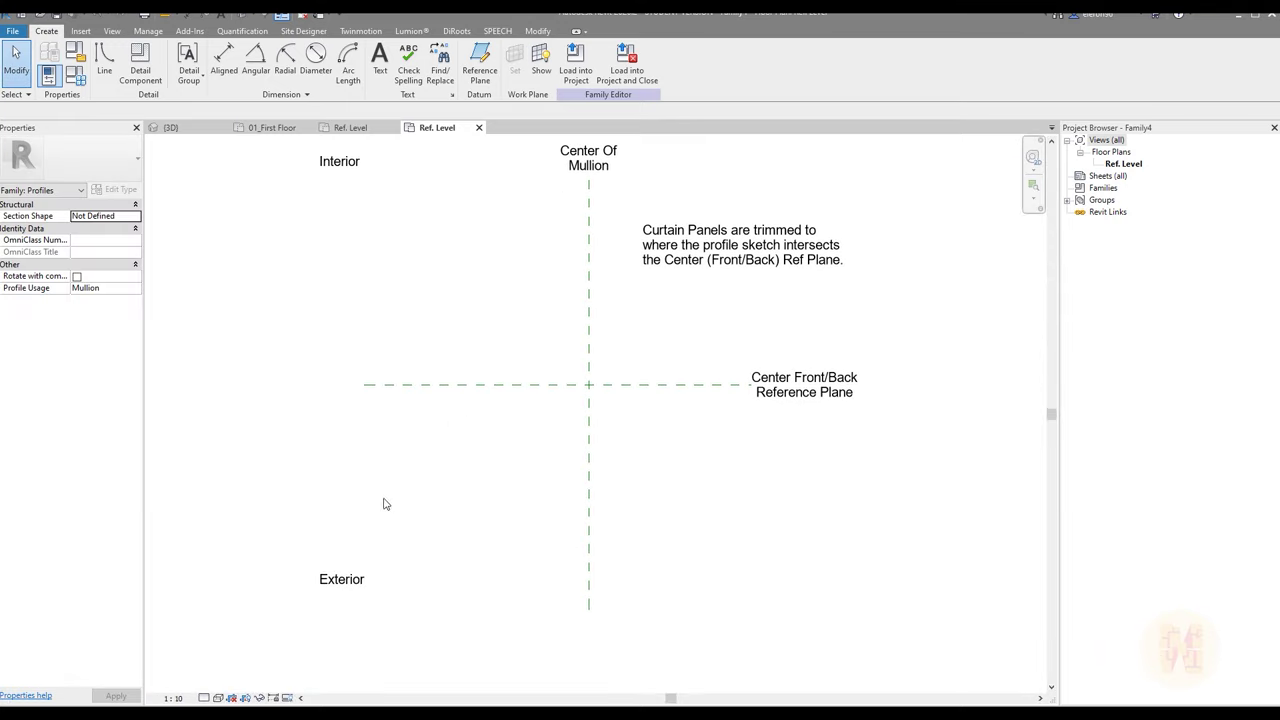
Draw two vertical reference planes beside centre and a horizontal one below centre
{"action": "scroll", "coordinate": [611, 423], "scroll_direction": "up", "scroll_amount": 5}
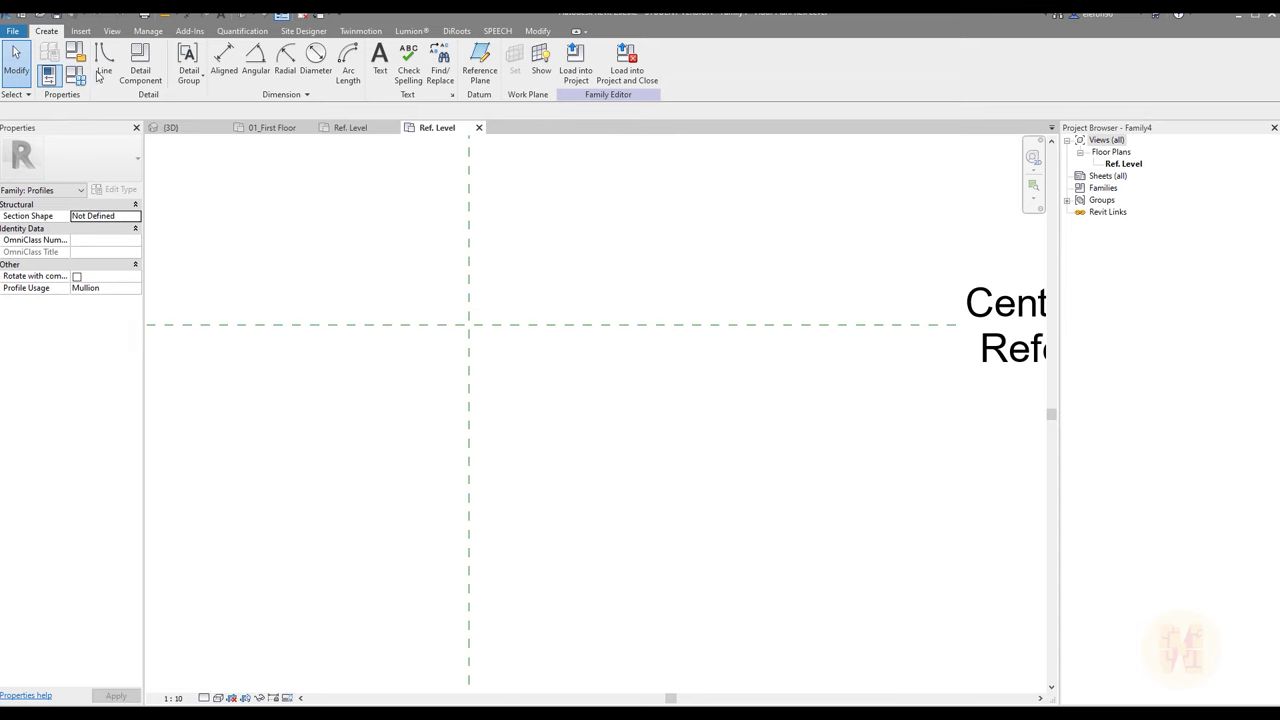
{"action": "left_click", "coordinate": [480, 60]}
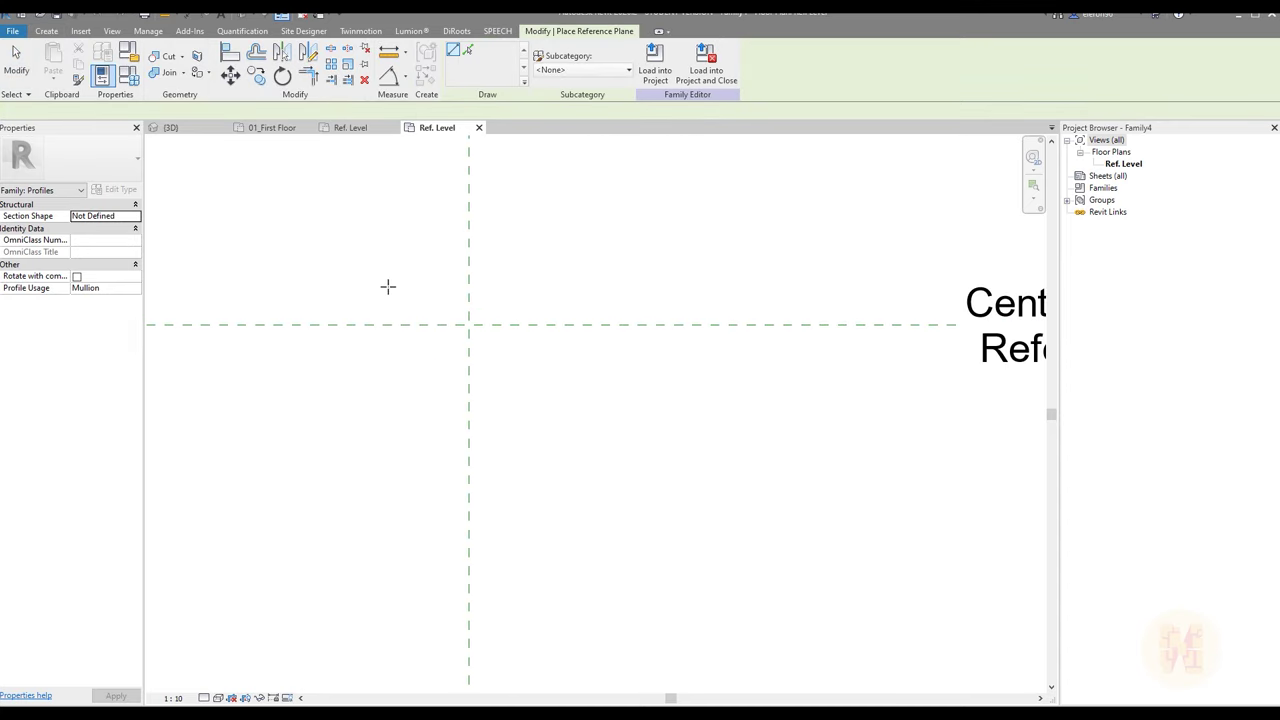
{"action": "left_click", "coordinate": [389, 287]}
{"action": "left_click", "coordinate": [389, 497]}
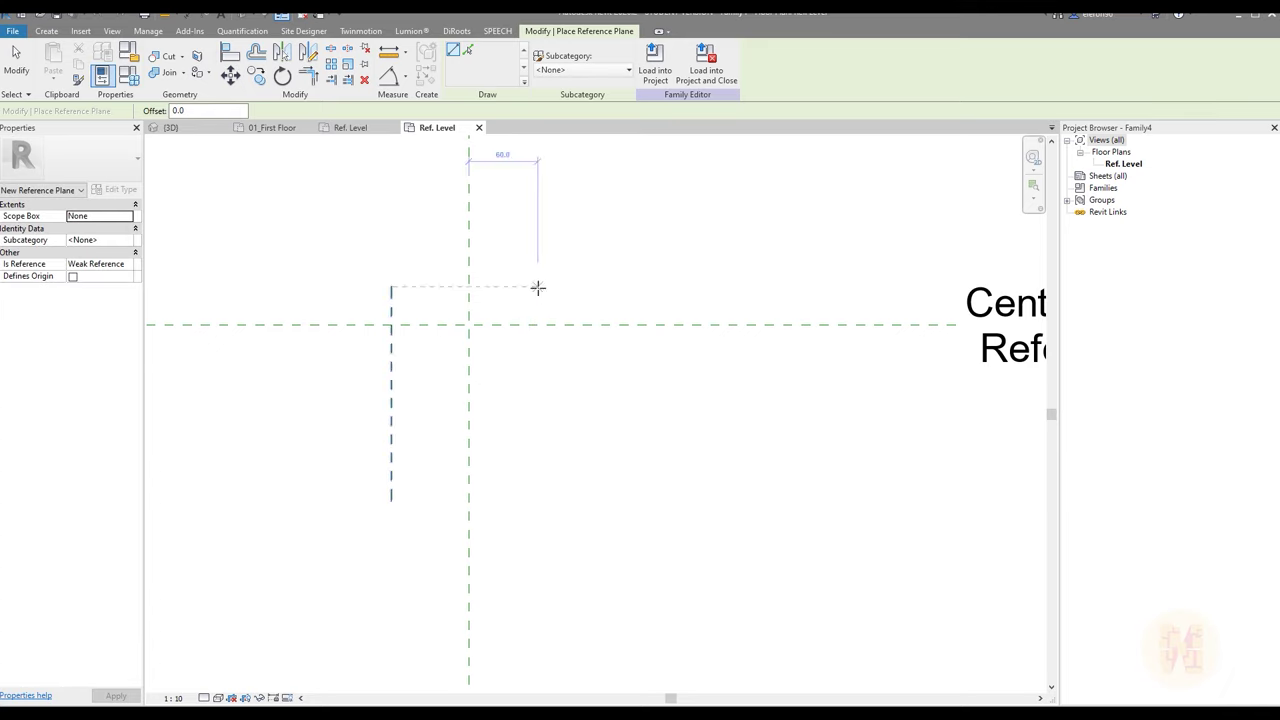
{"action": "left_click", "coordinate": [538, 287]}
{"action": "left_click", "coordinate": [537, 497]}
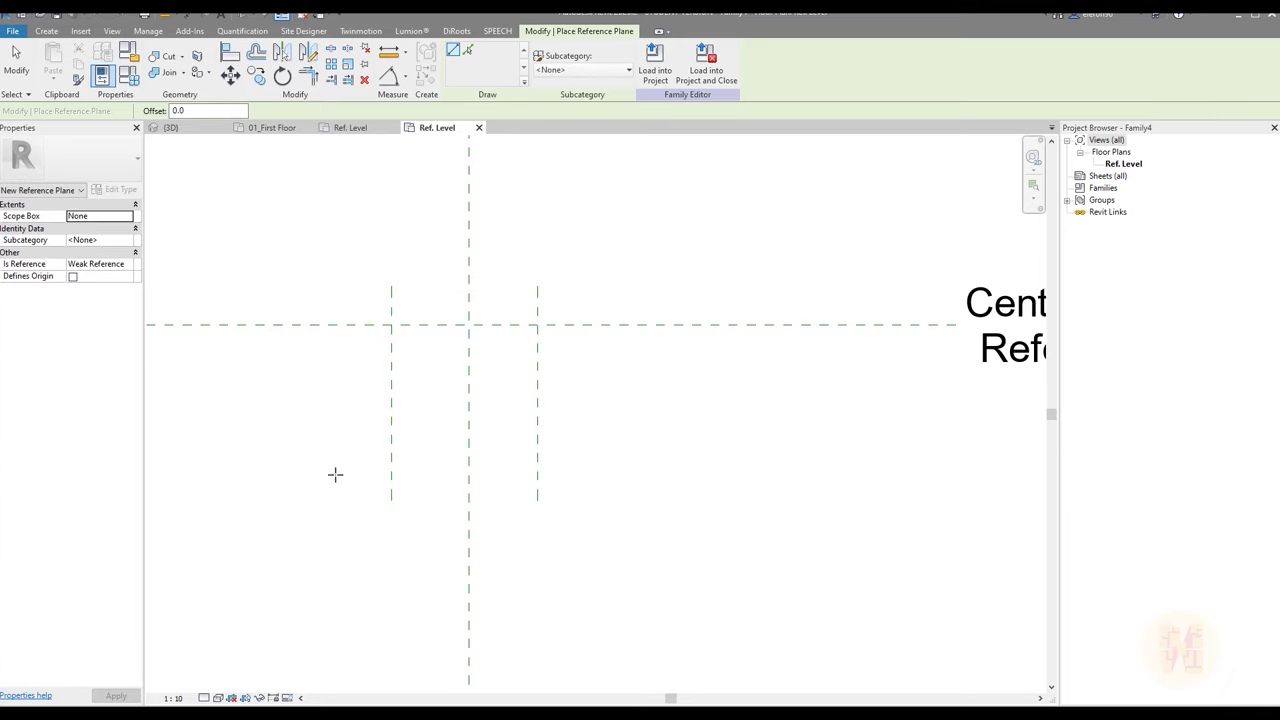
{"action": "left_click", "coordinate": [325, 464]}
{"action": "left_click", "coordinate": [634, 464]}
{"action": "key", "text": "Escape"}
{"action": "key", "text": "Escape"}
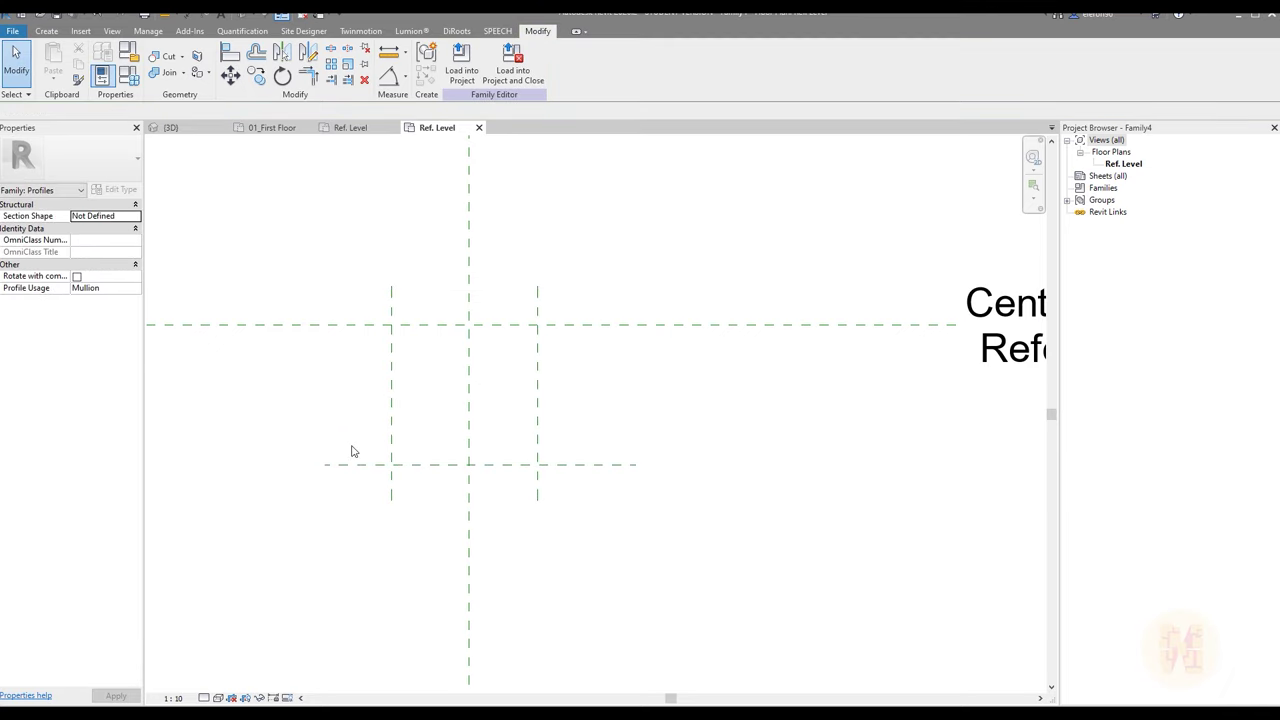
Extend the top ends of both vertical reference planes upward
{"action": "middle_click_drag", "start_coordinate": [474, 452], "coordinate": [514, 434]}
{"action": "scroll", "coordinate": [511, 392], "scroll_direction": "up", "scroll_amount": 1}
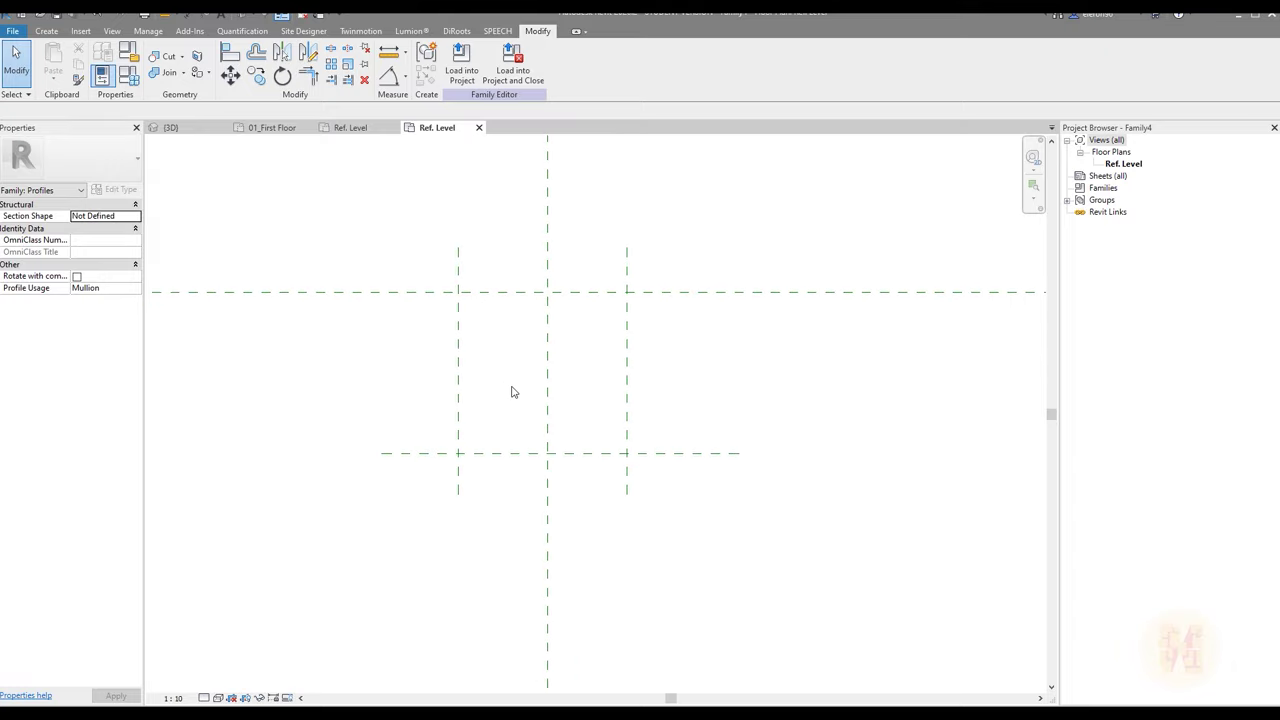
{"action": "middle_click_drag", "start_coordinate": [523, 389], "coordinate": [526, 405]}
{"action": "scroll", "coordinate": [517, 395], "scroll_direction": "down", "scroll_amount": 1}
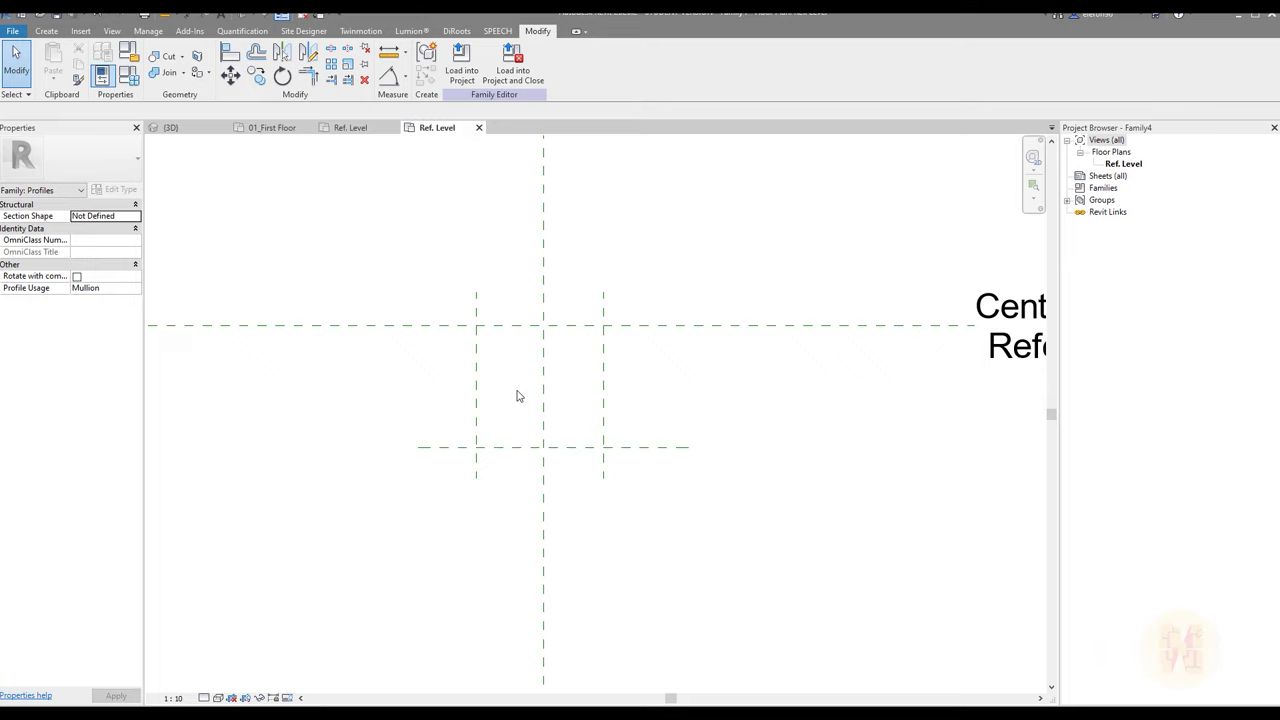
{"action": "middle_click_drag", "start_coordinate": [517, 389], "coordinate": [513, 461]}
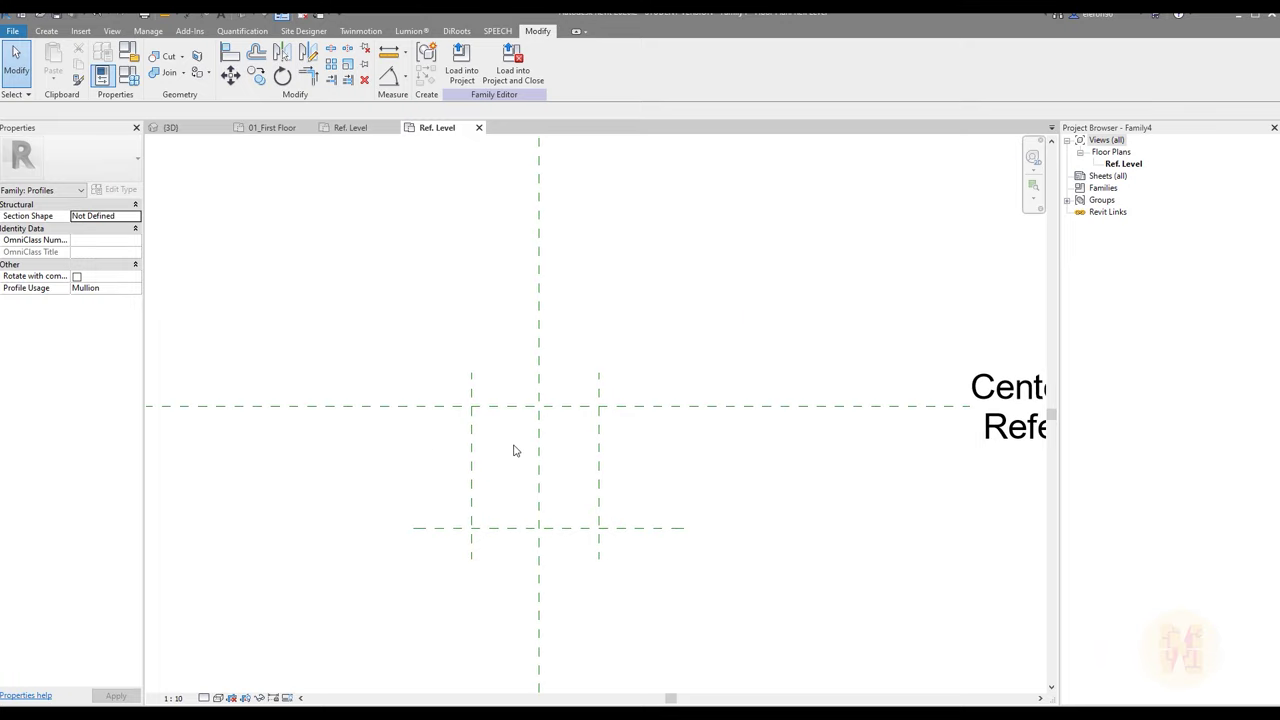
{"action": "left_click", "coordinate": [474, 383]}
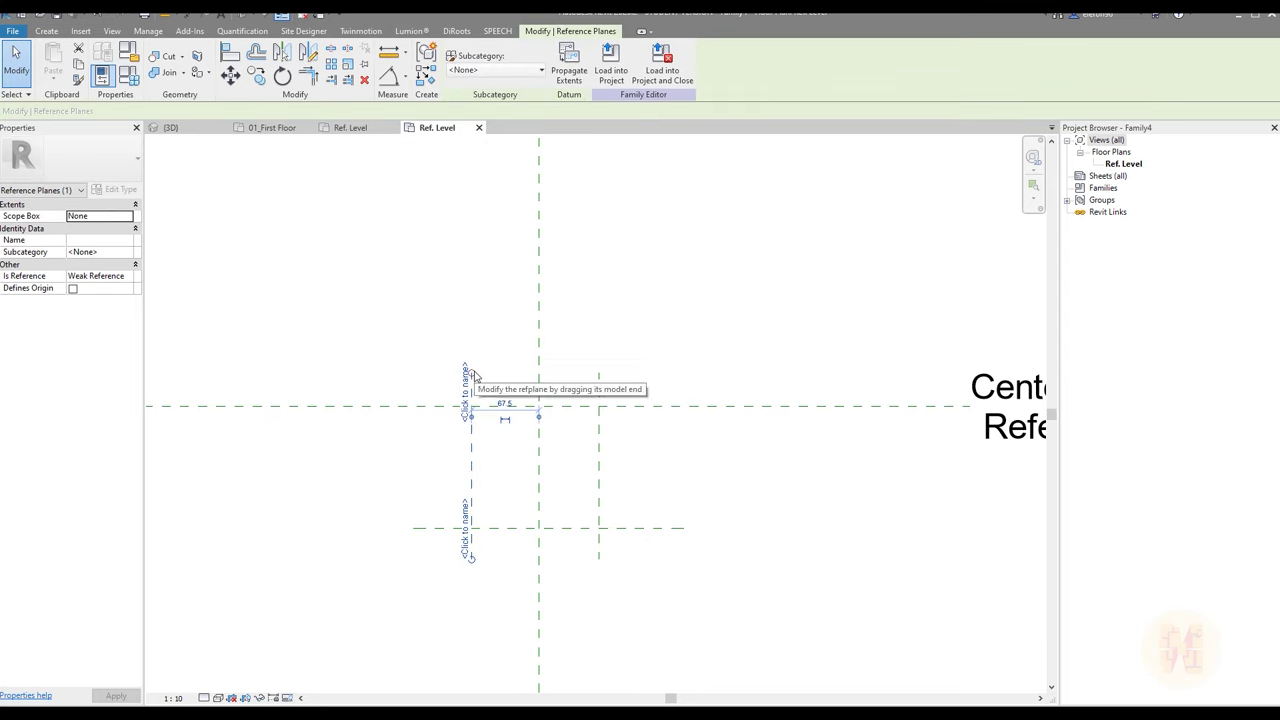
{"action": "left_click_drag", "start_coordinate": [474, 377], "coordinate": [472, 293]}
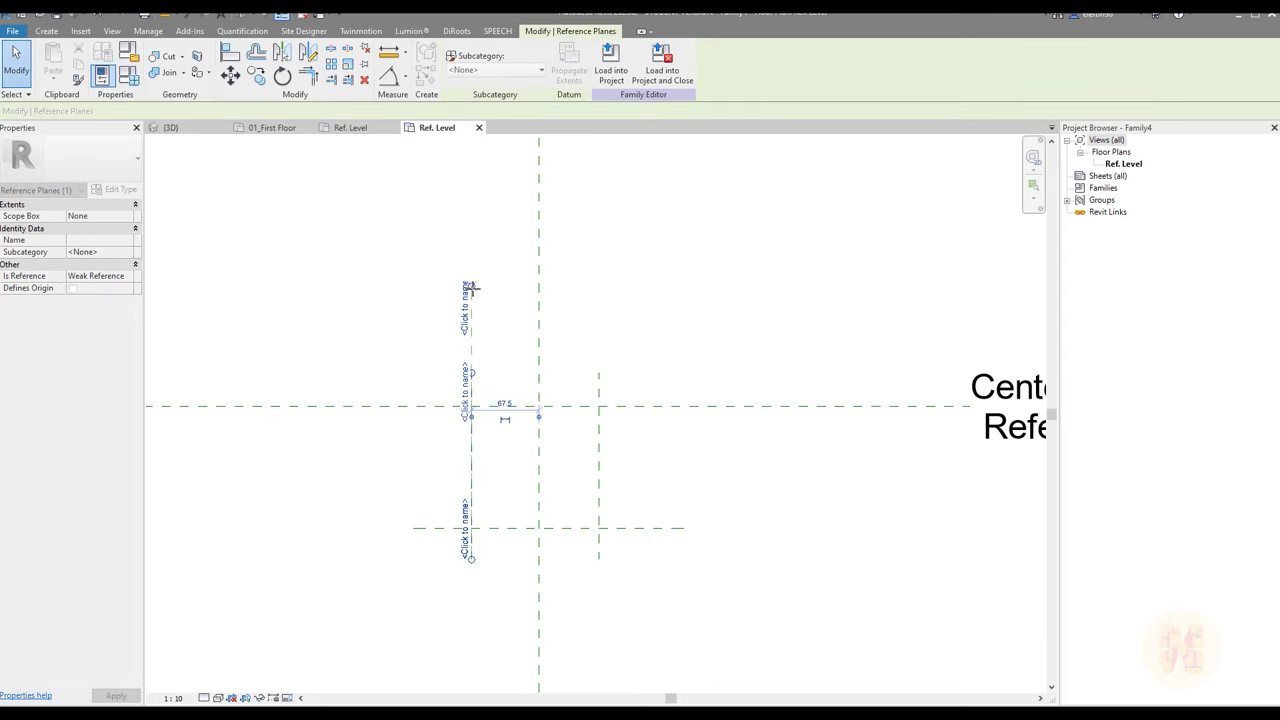
{"action": "left_click", "coordinate": [600, 376]}
{"action": "left_click_drag", "start_coordinate": [600, 376], "coordinate": [600, 290]}
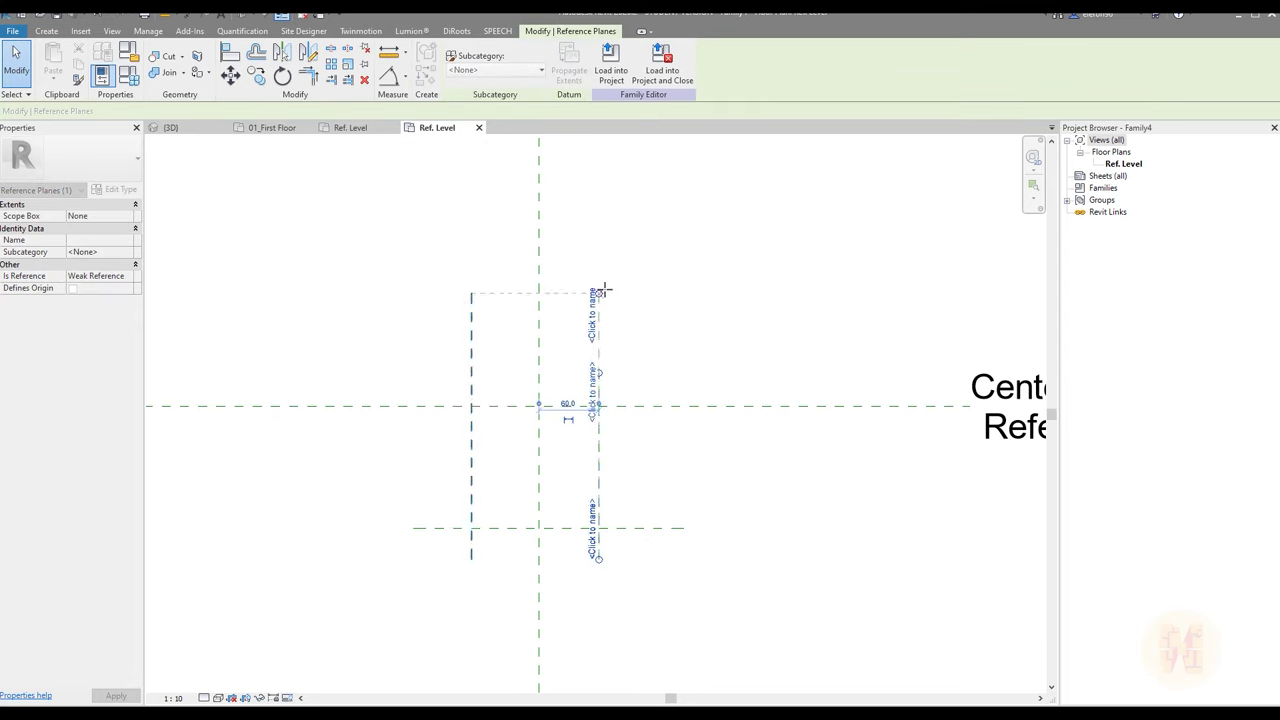
{"action": "left_click", "coordinate": [454, 243]}
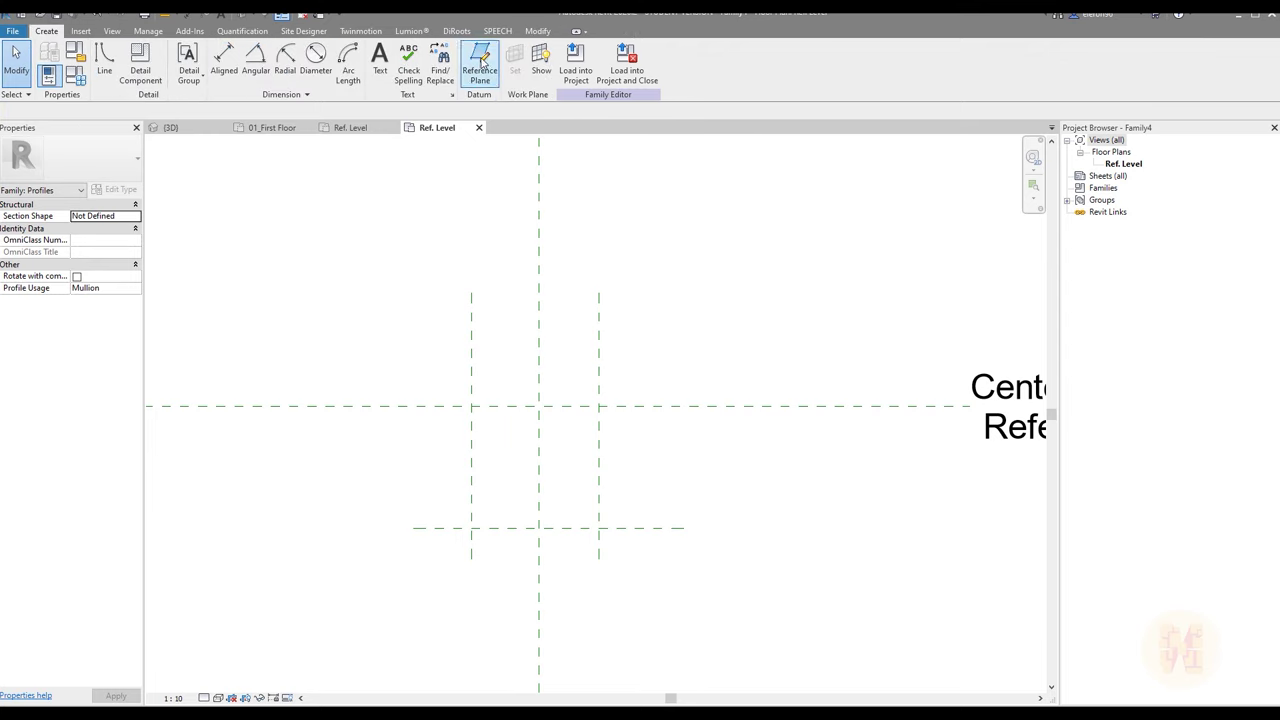
Draw a horizontal reference plane above the centre line
{"action": "left_click", "coordinate": [480, 60]}
{"action": "left_click", "coordinate": [400, 315]}
{"action": "left_click", "coordinate": [685, 314]}
{"action": "key", "text": "Escape"}
{"action": "key", "text": "Escape"}
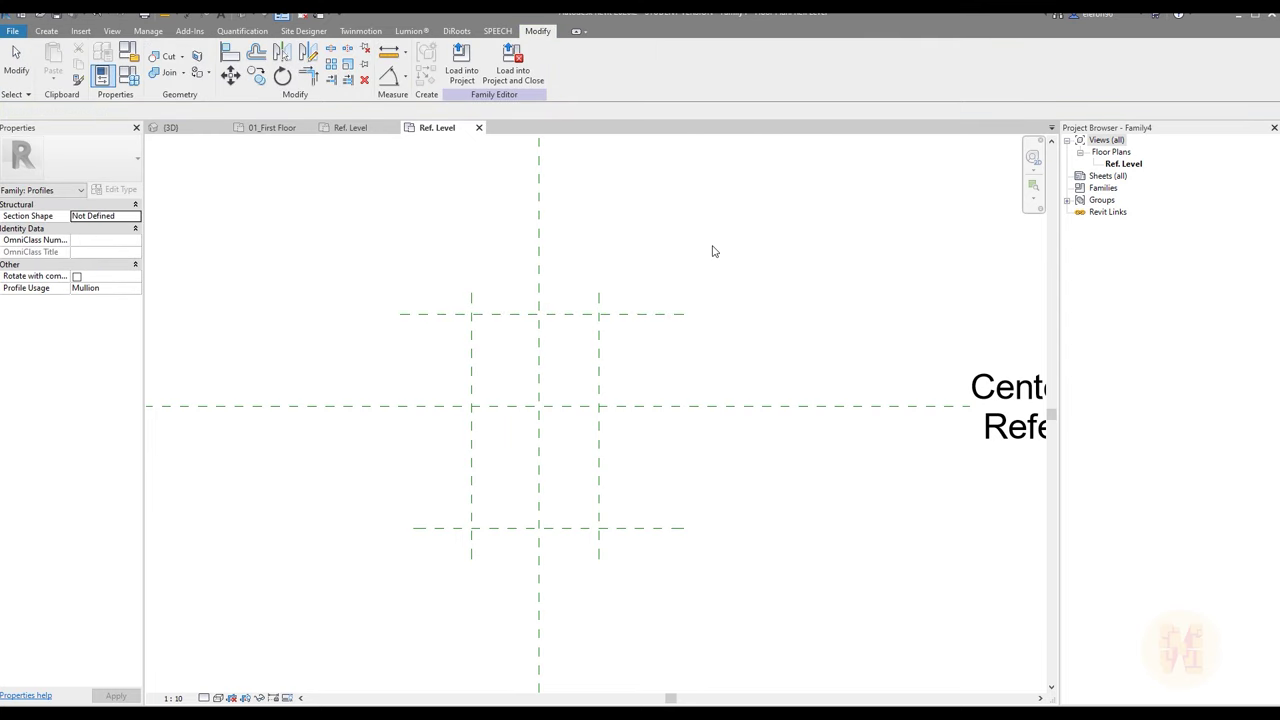
Dimension the three horizontal reference planes with an aligned dimension and set it to EQ
{"action": "key", "text": "d"}
{"action": "key", "text": "i"}
{"action": "left_click", "coordinate": [444, 314]}
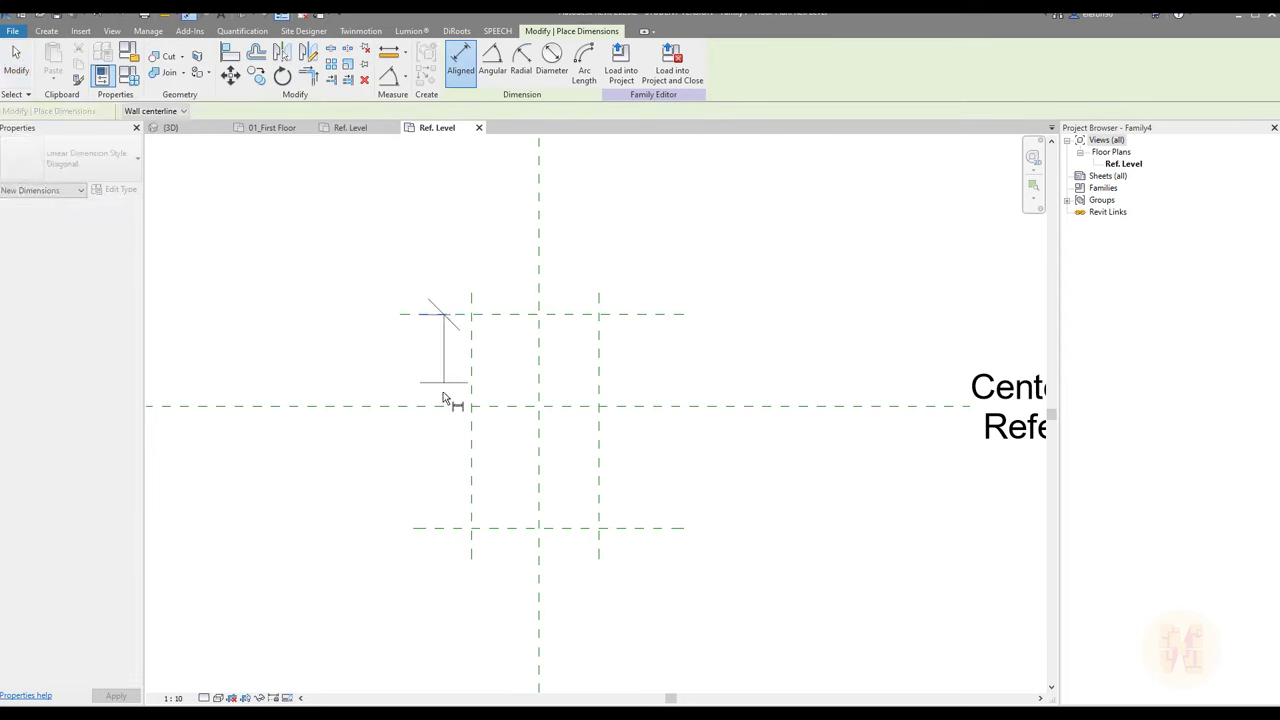
{"action": "left_click", "coordinate": [446, 406]}
{"action": "left_click", "coordinate": [447, 527]}
{"action": "left_click", "coordinate": [395, 505]}
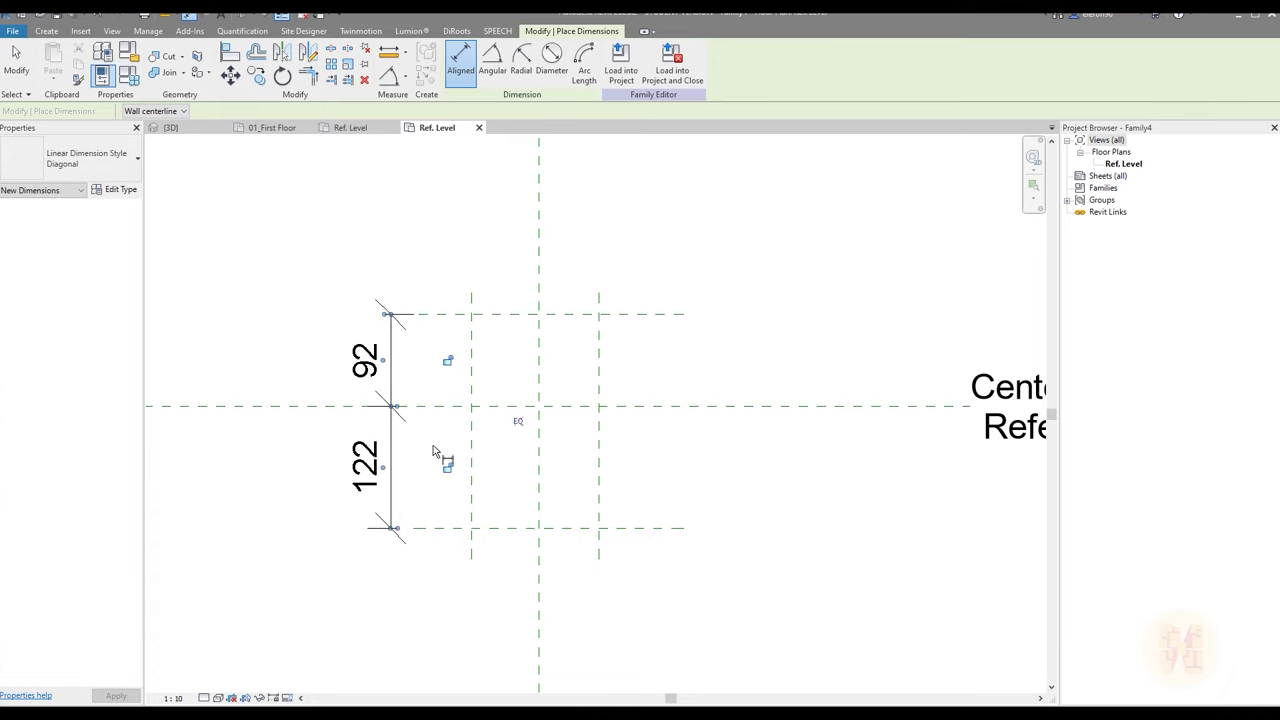
{"action": "left_click", "coordinate": [517, 408]}
Dimension the three vertical reference planes and make their spacings equal (EQ)
{"action": "left_click", "coordinate": [471, 330]}
{"action": "left_click", "coordinate": [540, 331]}
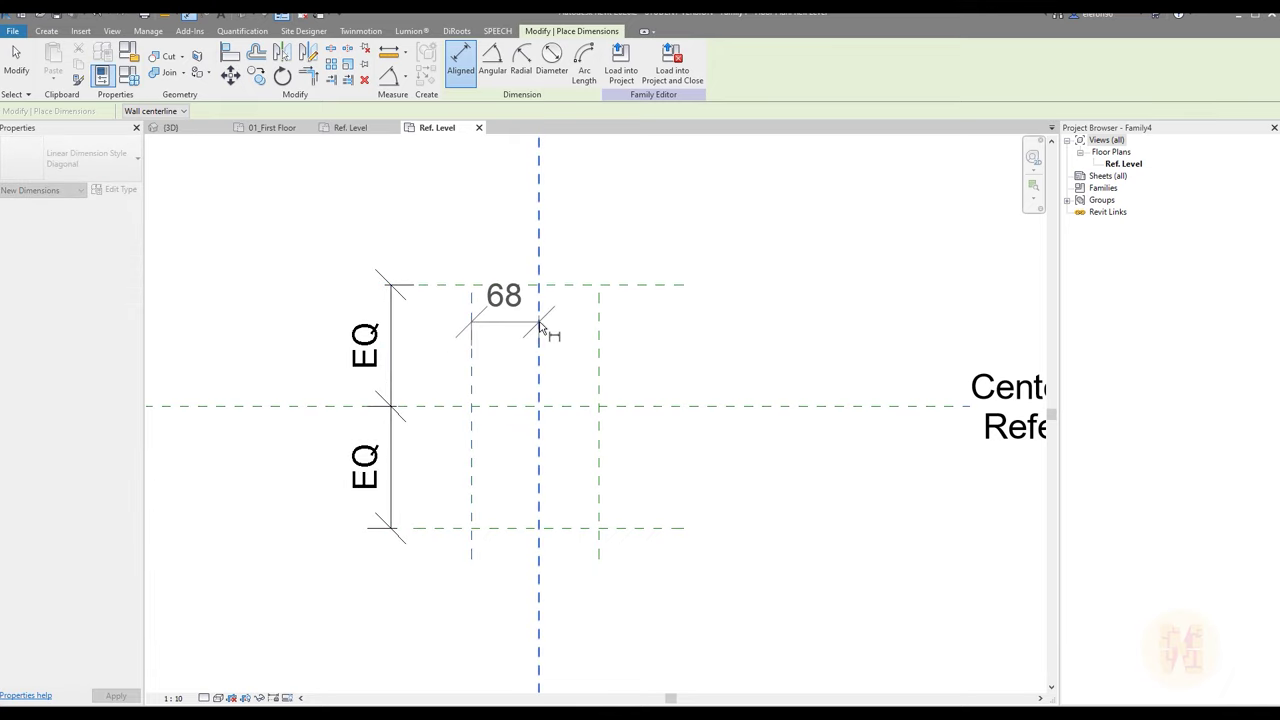
{"action": "left_click", "coordinate": [600, 322]}
{"action": "left_click", "coordinate": [592, 210]}
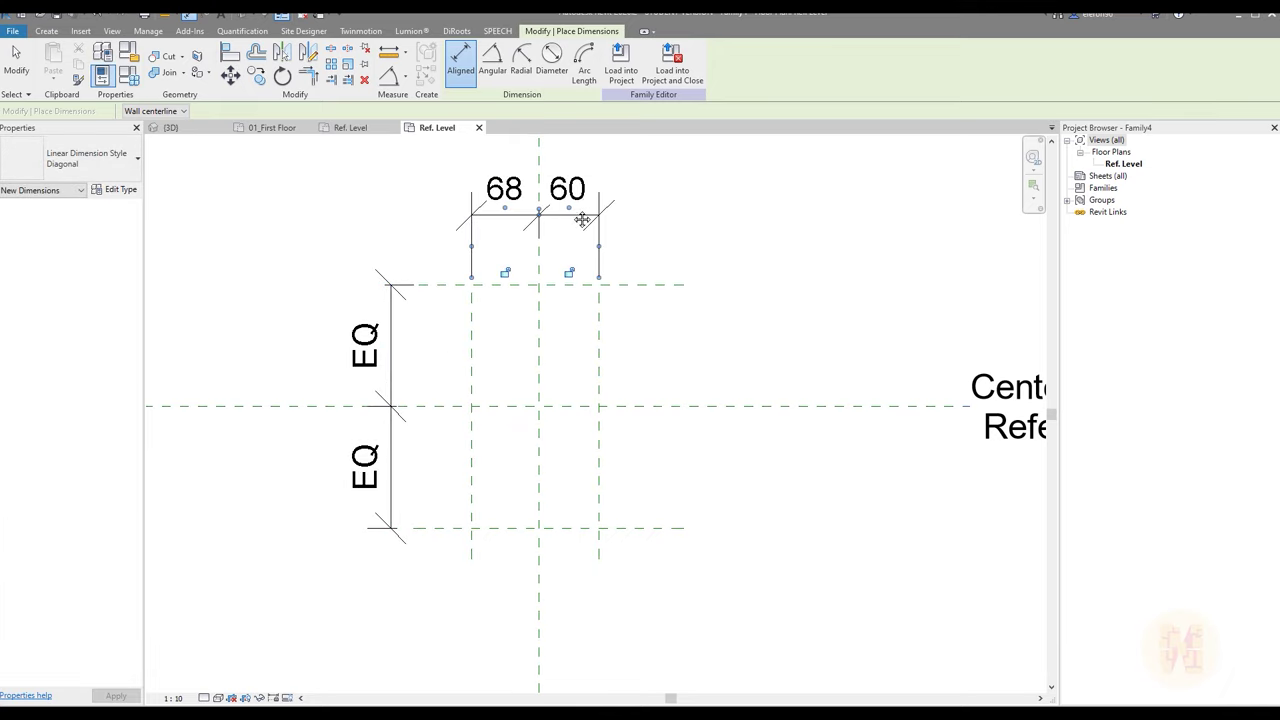
{"action": "middle_click_drag", "start_coordinate": [540, 140], "coordinate": [553, 262]}
{"action": "left_click", "coordinate": [541, 205]}
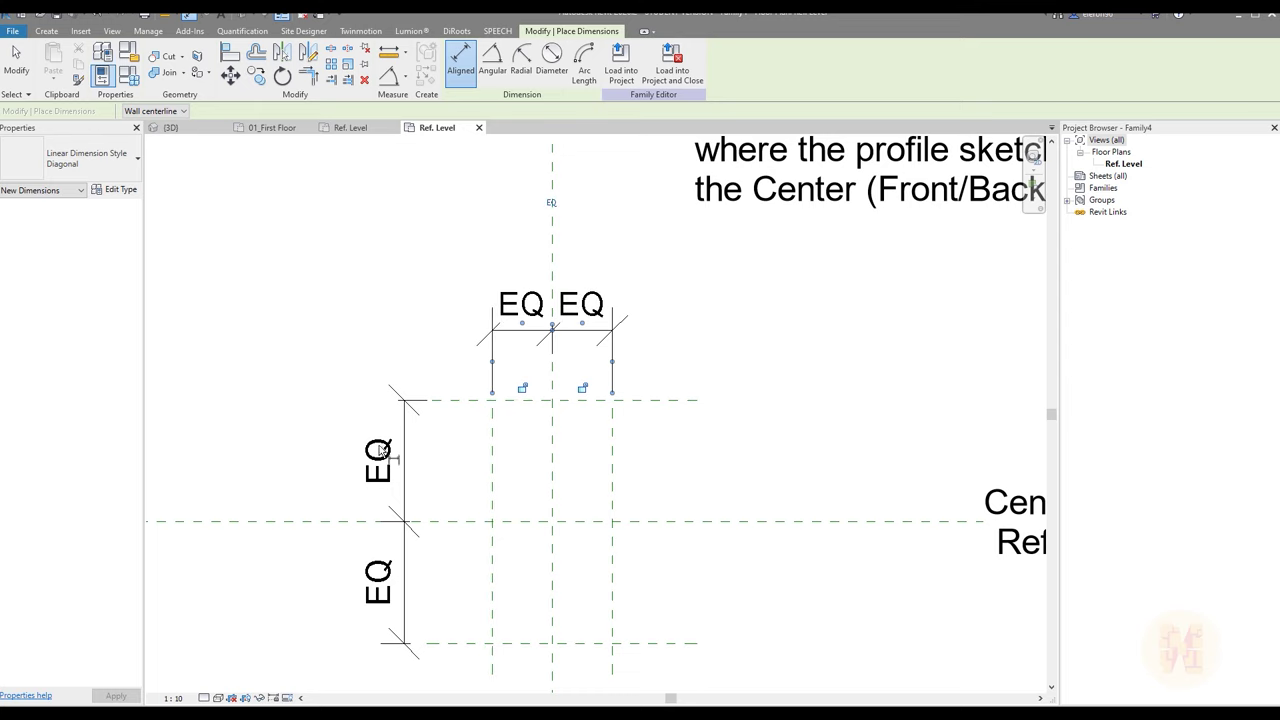
Set the view scale to 1:5
{"action": "left_click", "coordinate": [176, 696]}
{"action": "left_click", "coordinate": [178, 540]}
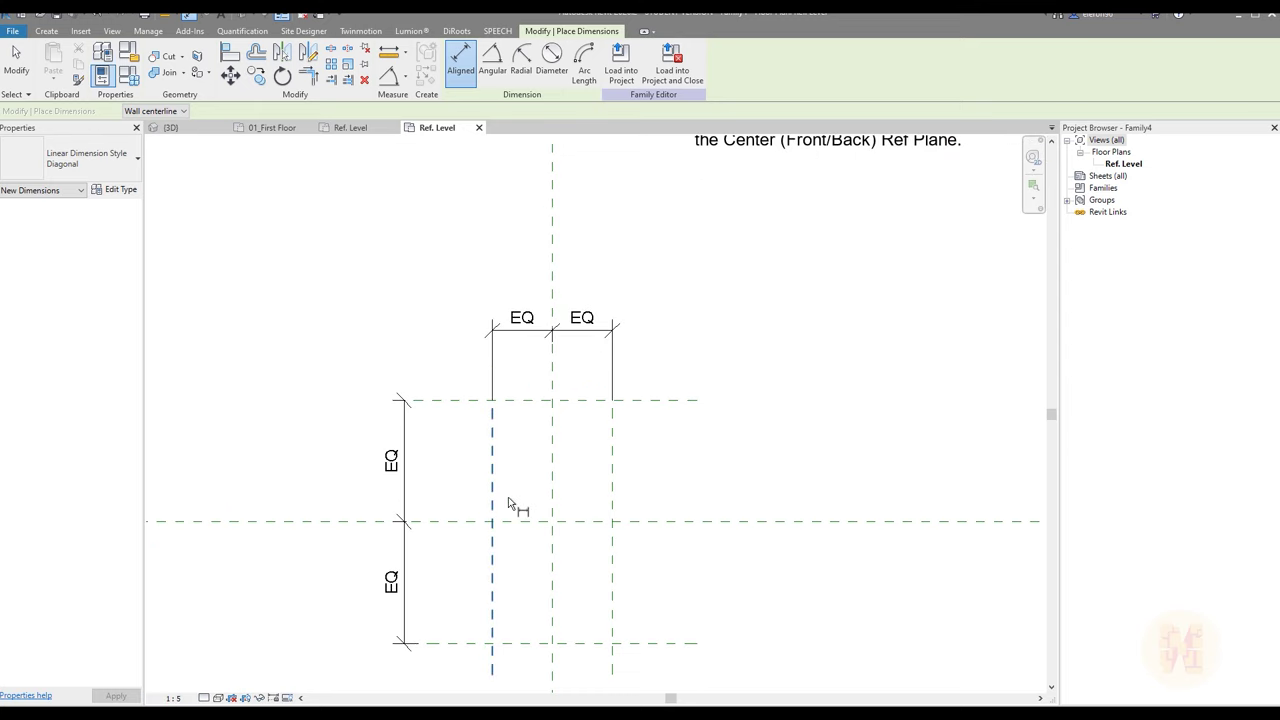
{"action": "key", "text": "Escape"}
{"action": "key", "text": "Escape"}
{"action": "middle_click_drag", "start_coordinate": [665, 483], "coordinate": [690, 370]}
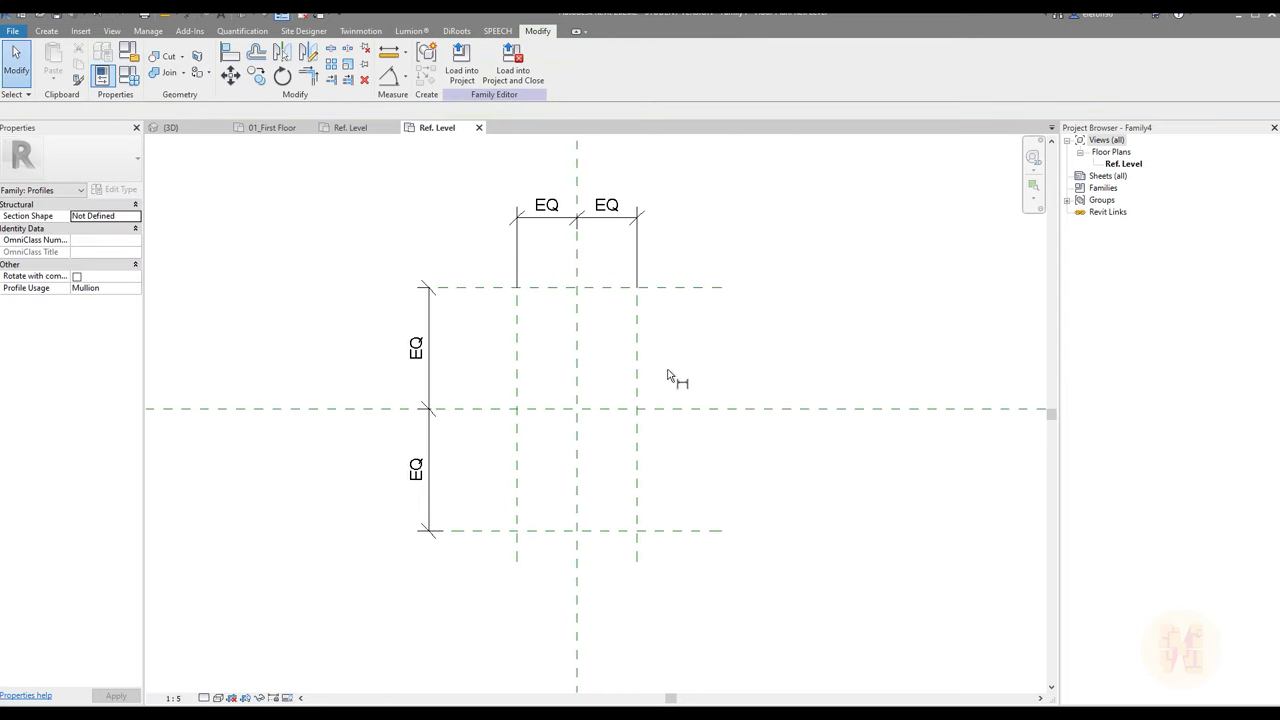
Add overall dimensions: 244 between top and bottom planes, 120 between left and right
{"action": "key", "text": "d"}
{"action": "key", "text": "i"}
{"action": "left_click", "coordinate": [471, 290]}
{"action": "left_click", "coordinate": [491, 531]}
{"action": "left_click", "coordinate": [342, 482]}
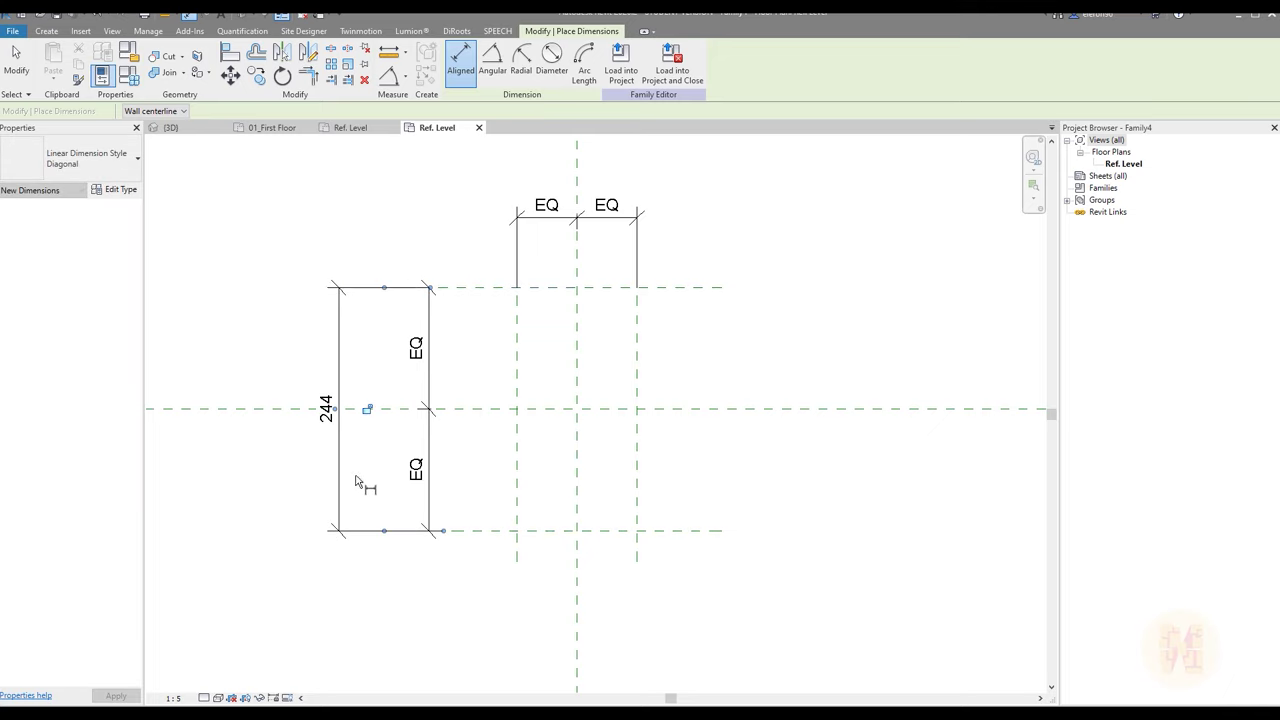
{"action": "left_click", "coordinate": [517, 326]}
{"action": "left_click", "coordinate": [637, 340]}
{"action": "middle_click_drag", "start_coordinate": [646, 343], "coordinate": [646, 415]}
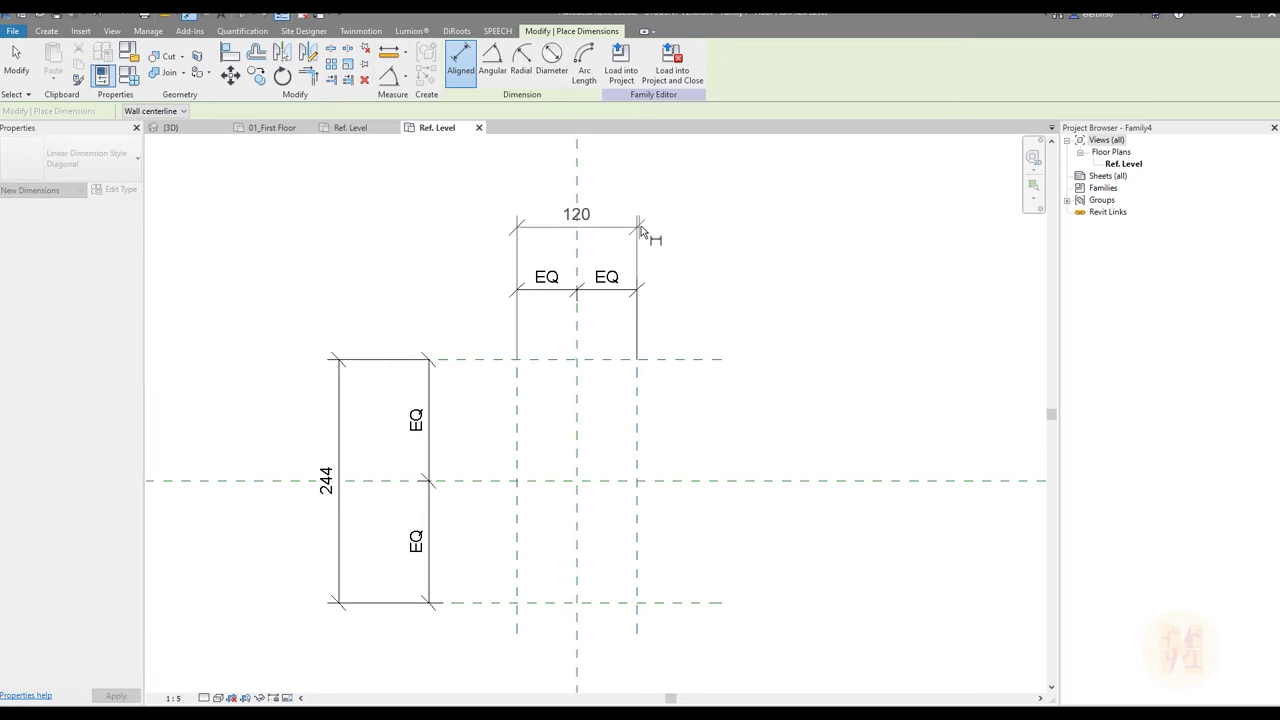
{"action": "left_click", "coordinate": [641, 232]}
{"action": "key", "text": "Escape"}
{"action": "key", "text": "Escape"}
{"action": "middle_click_drag", "start_coordinate": [469, 429], "coordinate": [511, 341]}
Label the 244 dimension with a new parameter named T
{"action": "left_click_drag", "start_coordinate": [352, 542], "coordinate": [538, 208]}
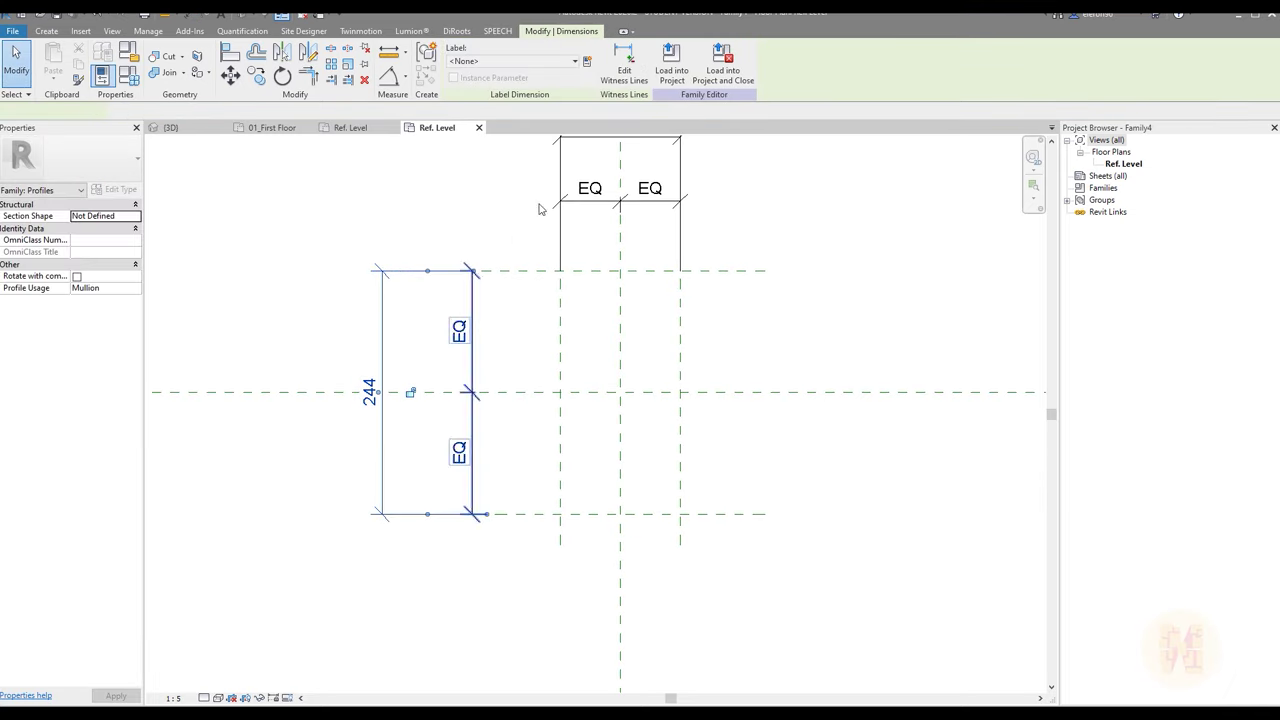
{"action": "left_click", "coordinate": [370, 390]}
{"action": "left_click", "coordinate": [587, 61]}
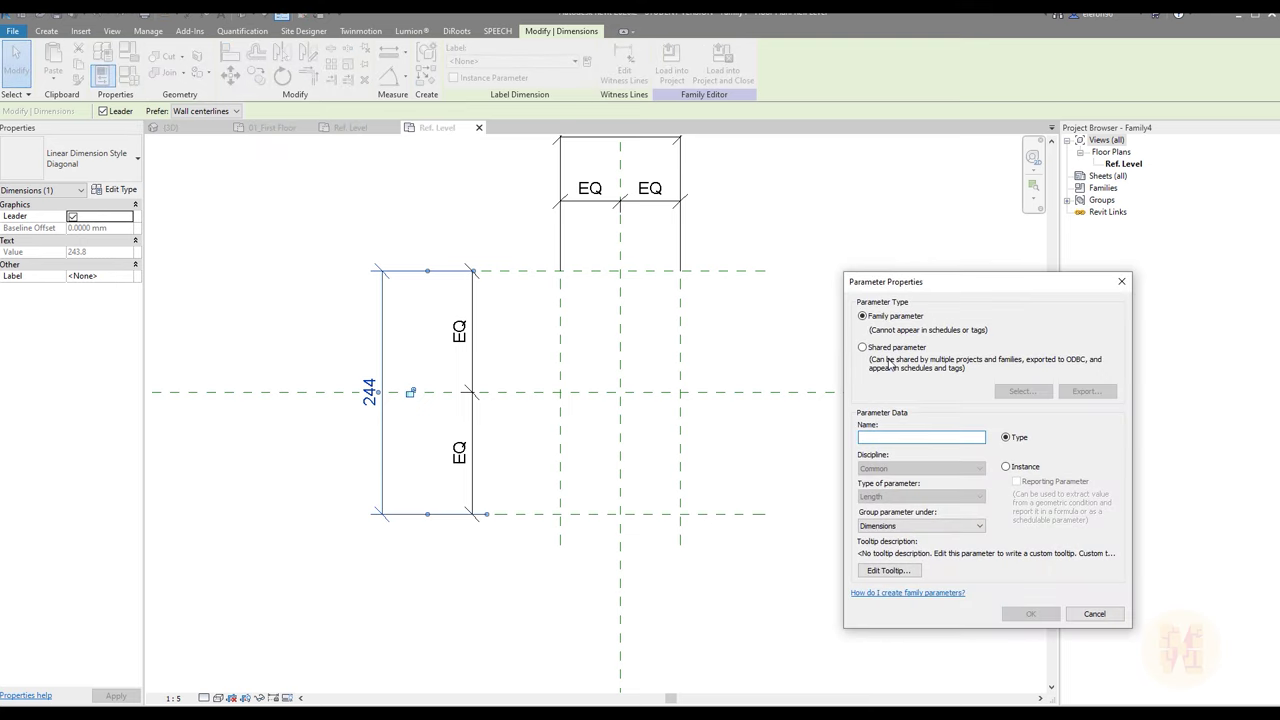
{"action": "type", "text": "T"}
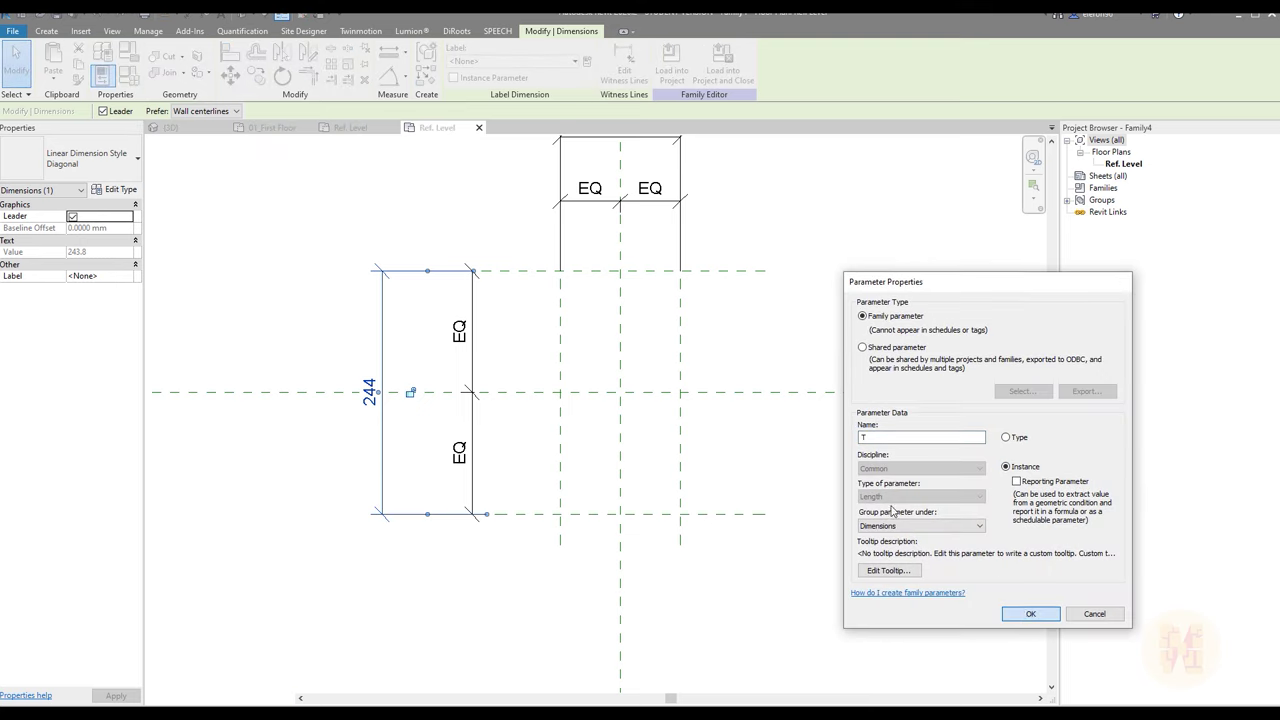
{"action": "left_click", "coordinate": [1030, 613]}
Label the 120 dimension with a new instance parameter W
{"action": "left_click", "coordinate": [572, 274]}
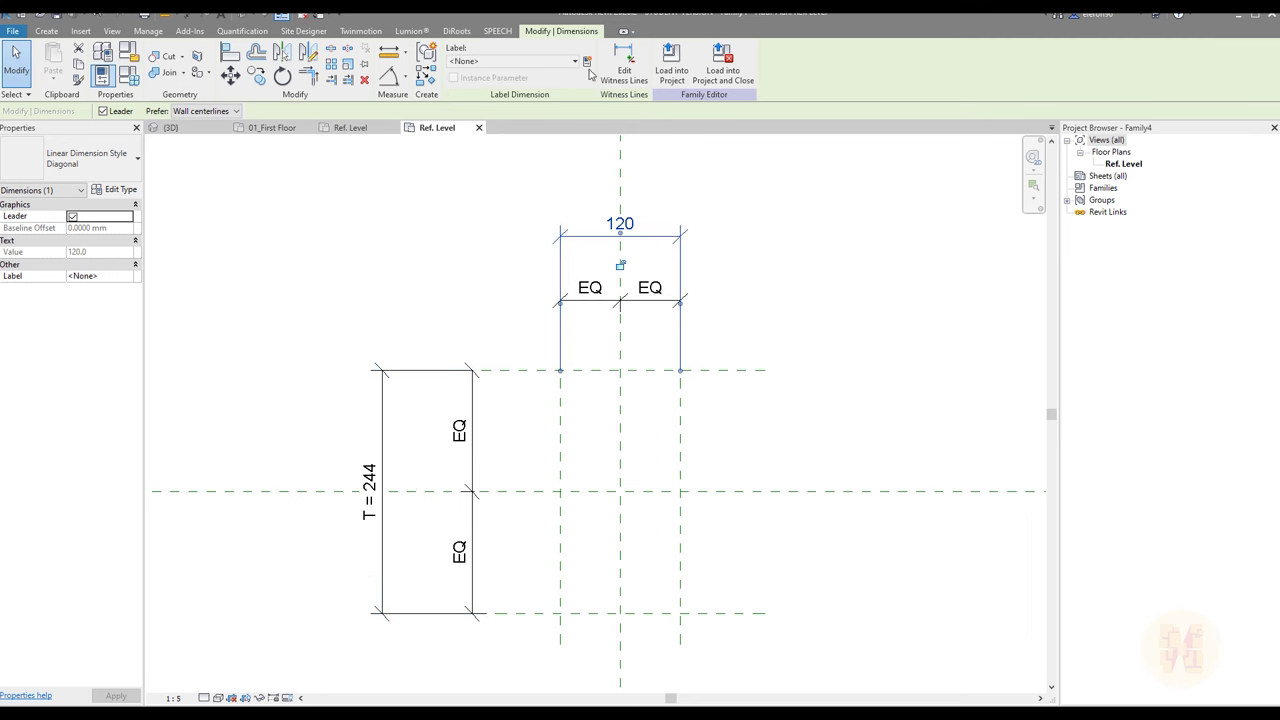
{"action": "left_click", "coordinate": [588, 62]}
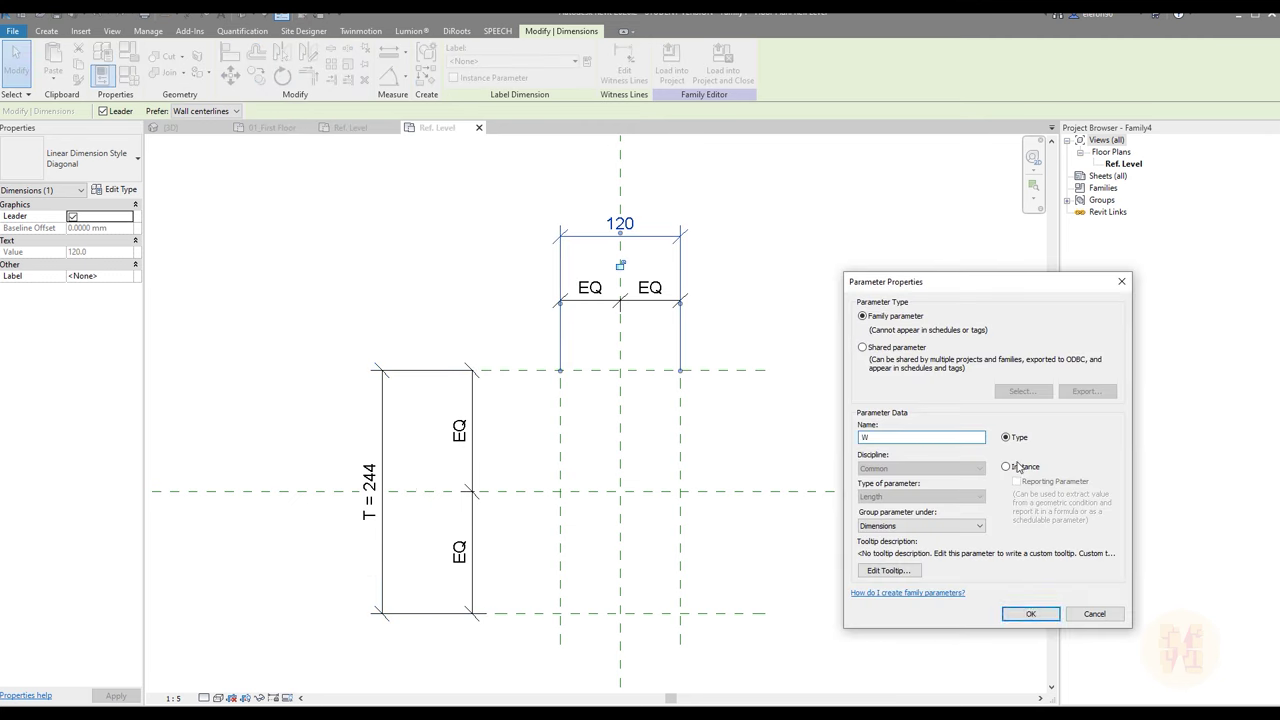
{"action": "left_click", "coordinate": [1016, 468]}
{"action": "left_click", "coordinate": [1030, 613]}
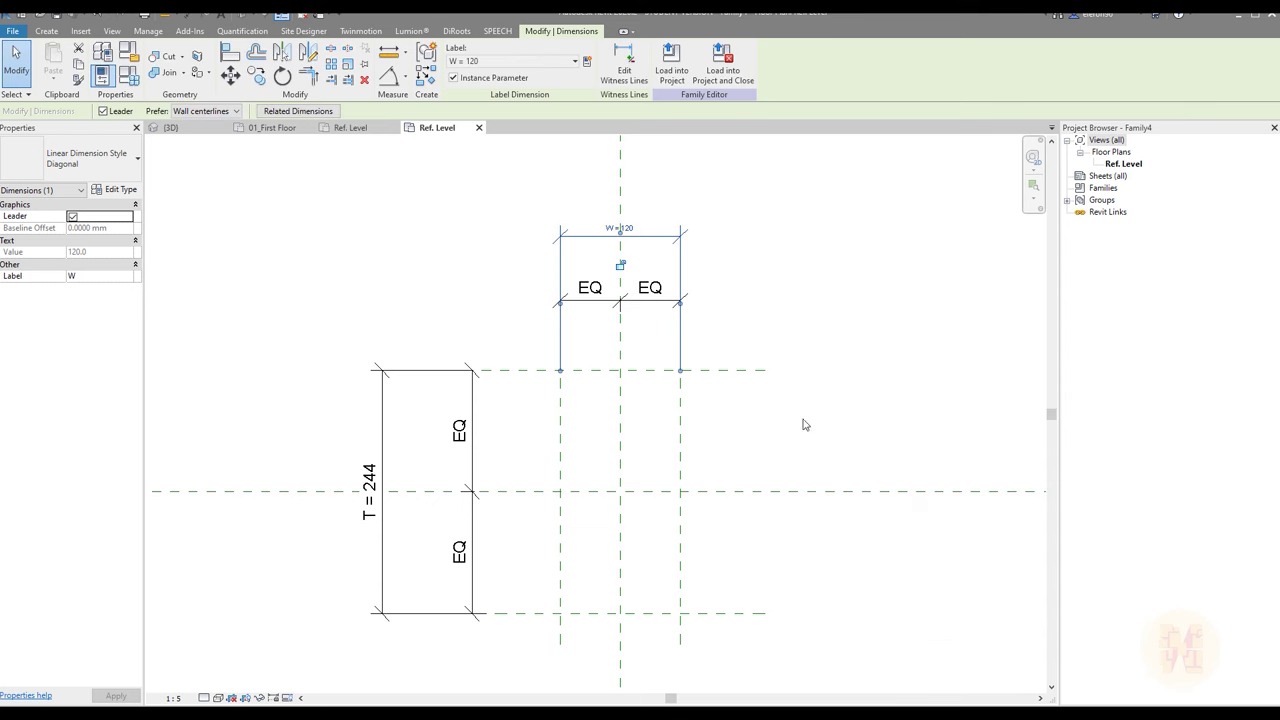
{"action": "middle_click_drag", "start_coordinate": [800, 423], "coordinate": [737, 371]}
{"action": "left_click", "coordinate": [737, 371]}
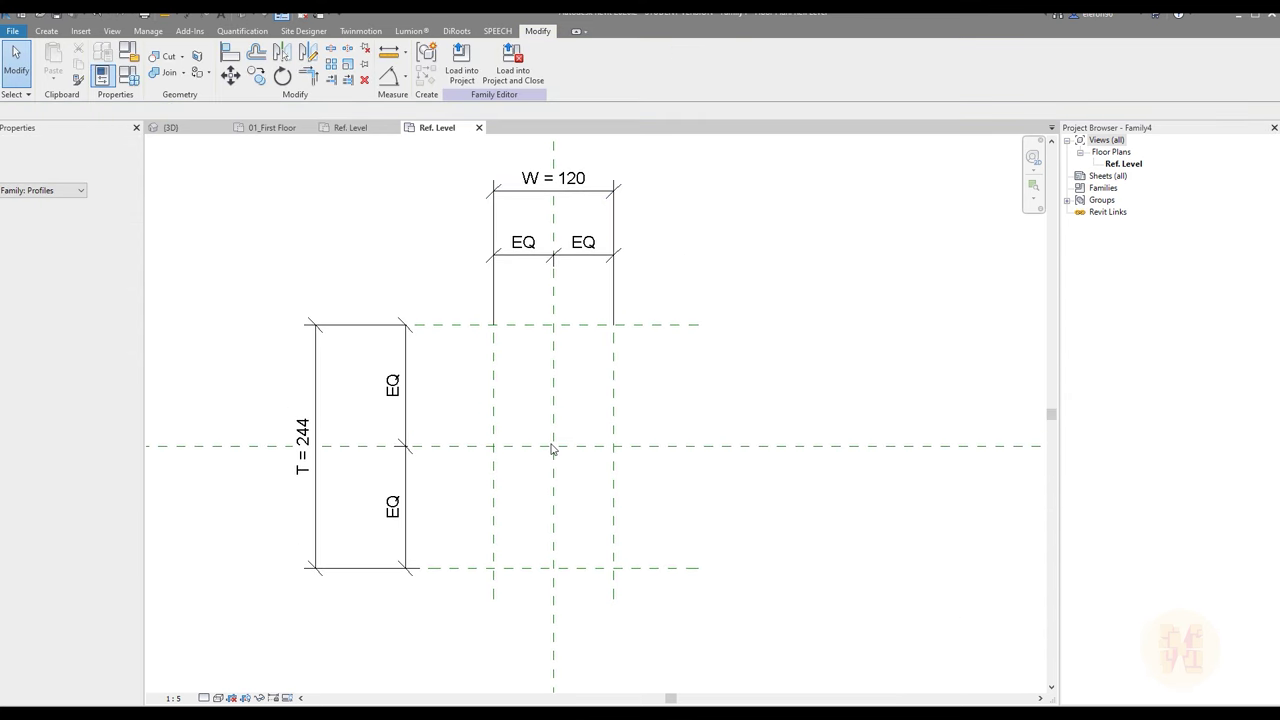
{"action": "middle_click_drag", "start_coordinate": [663, 389], "coordinate": [652, 403]}
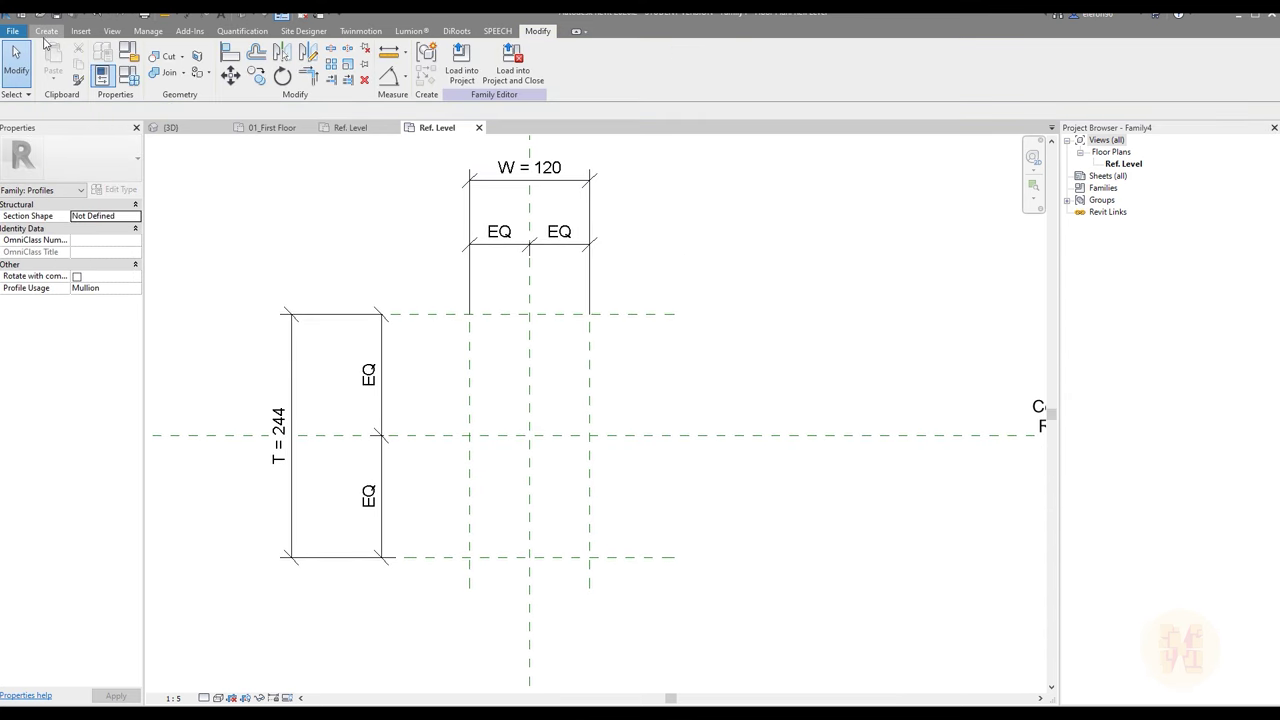
Draw profile lines: a left vertical edge, a top segment and a right vertical edge
{"action": "left_click", "coordinate": [46, 32]}
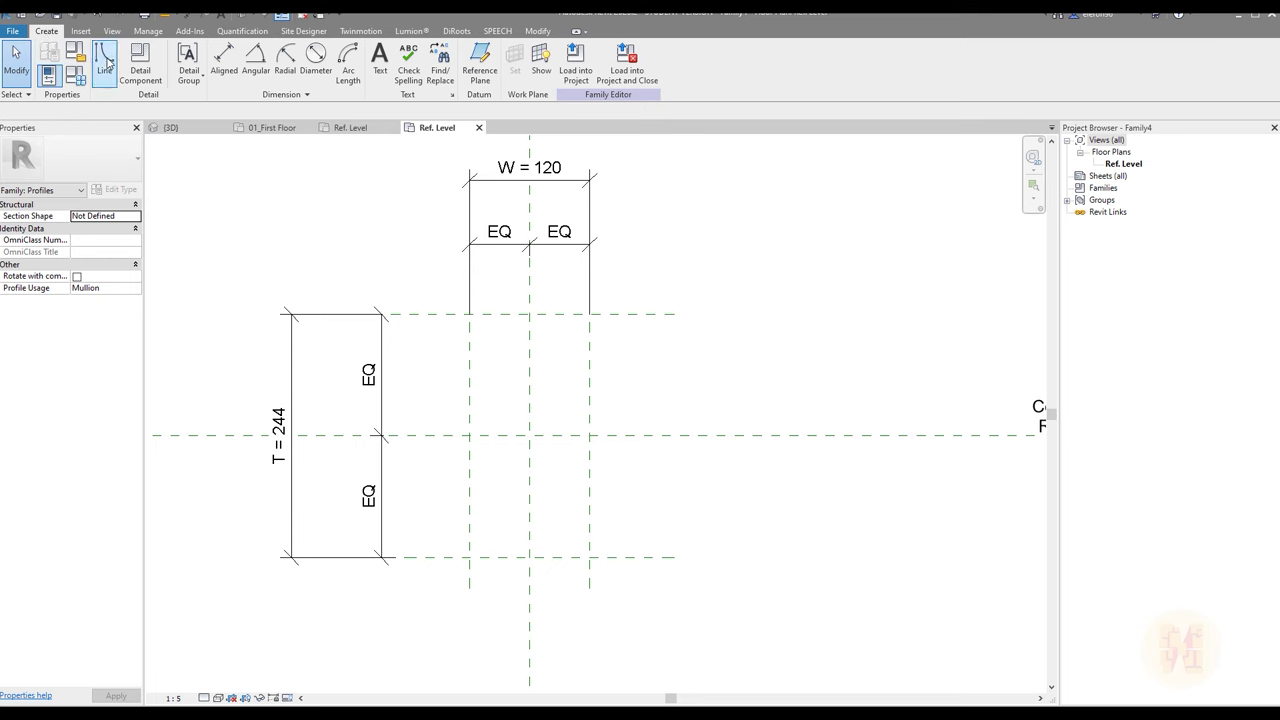
{"action": "left_click", "coordinate": [106, 56]}
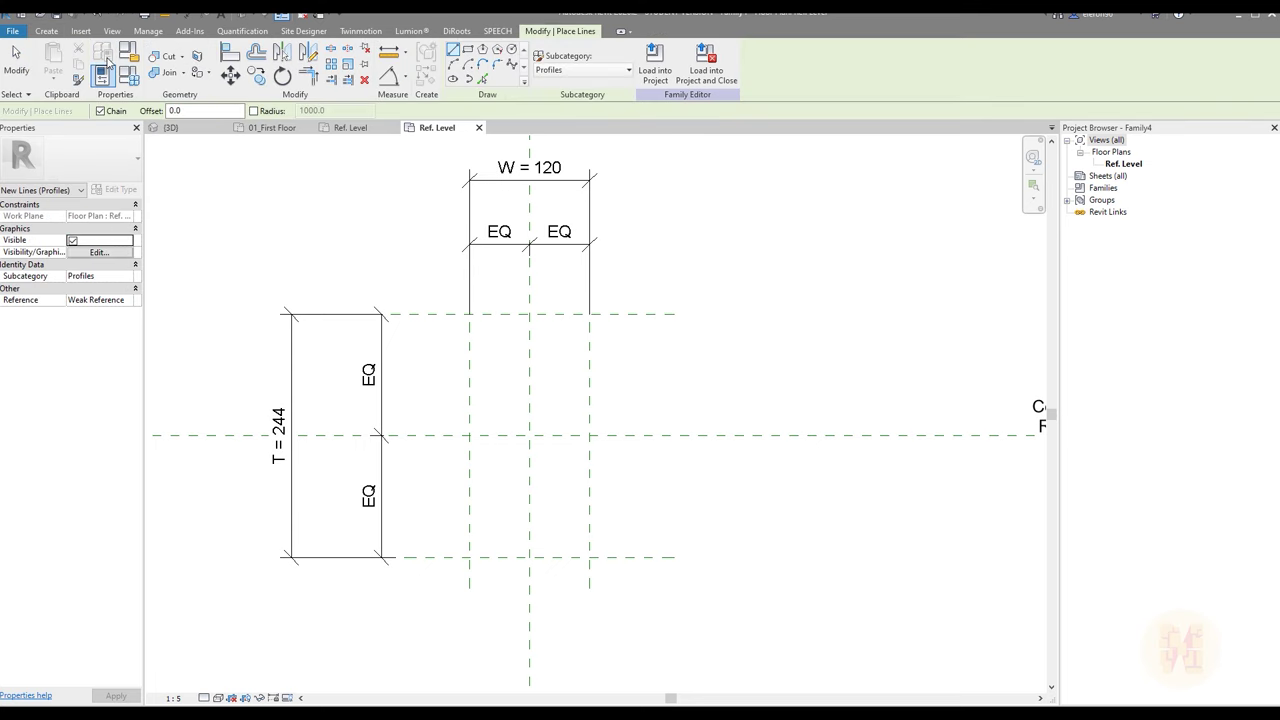
{"action": "left_click", "coordinate": [484, 342]}
{"action": "left_click", "coordinate": [485, 523]}
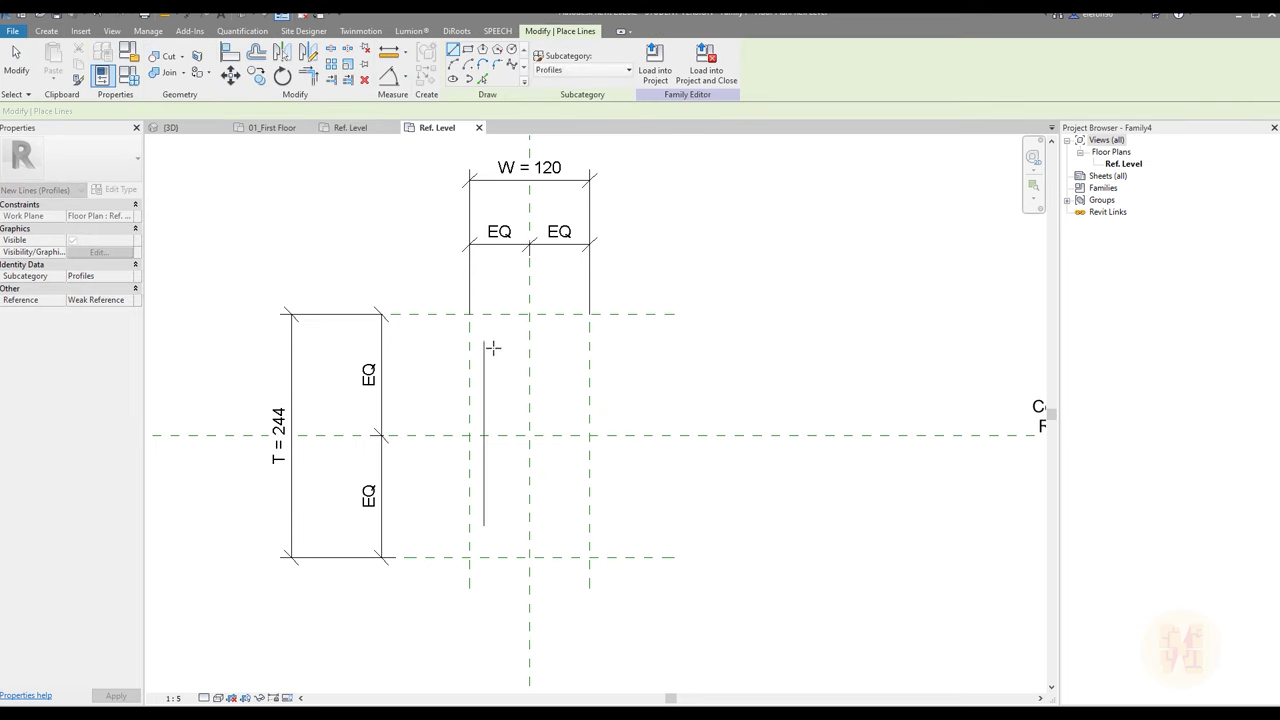
{"action": "left_click", "coordinate": [558, 342]}
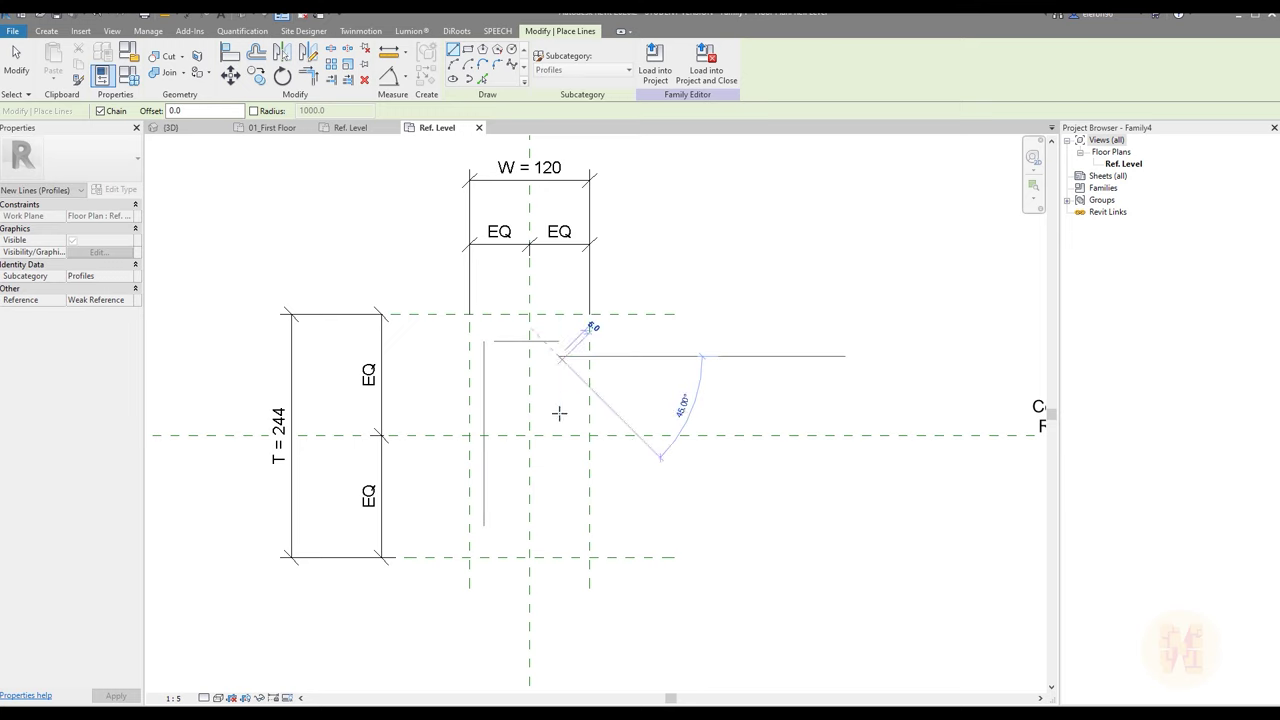
{"action": "left_click", "coordinate": [557, 514]}
{"action": "key", "text": "Escape"}
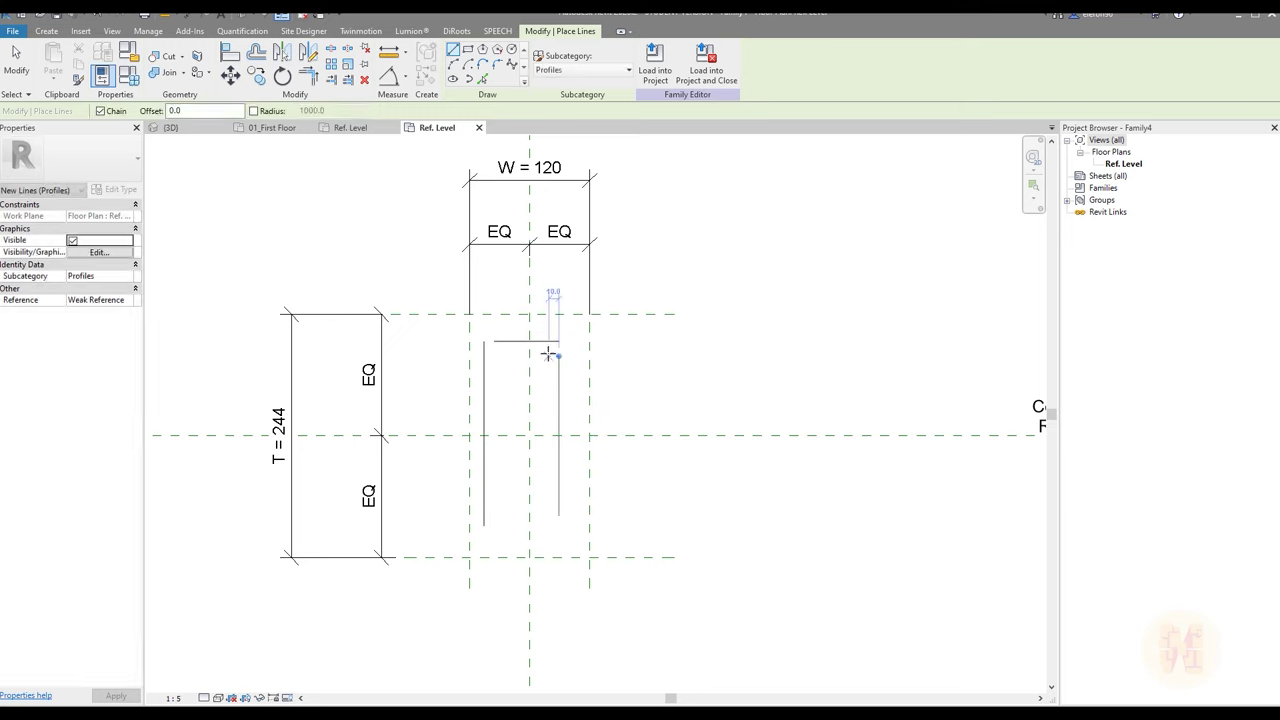
{"action": "key", "text": "Escape"}
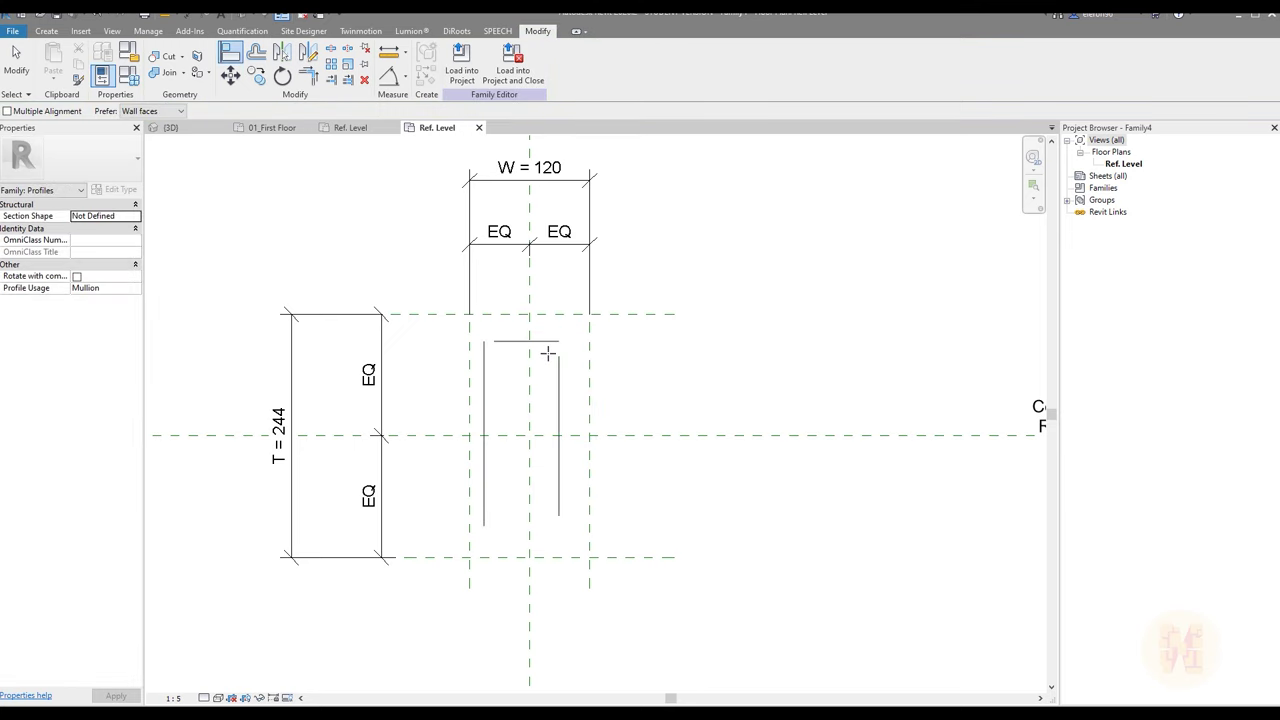
Align the left and right profile lines to their reference planes and lock them
{"action": "left_click", "coordinate": [484, 378]}
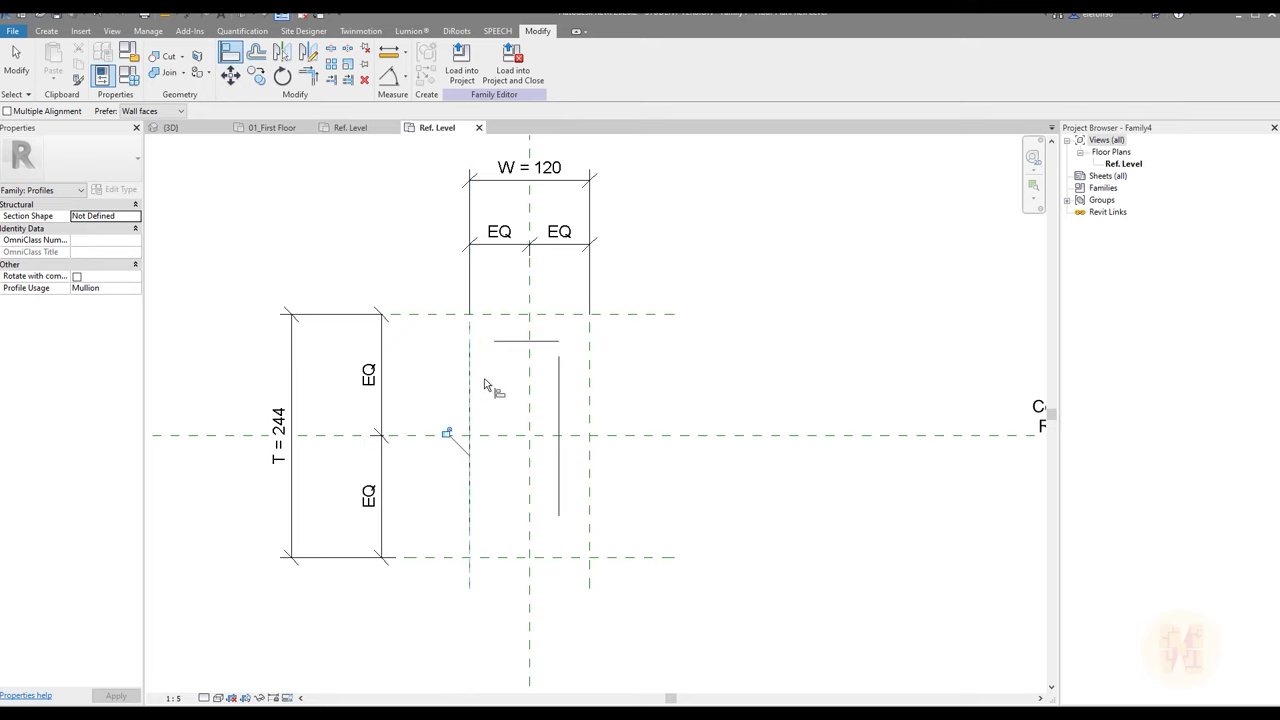
{"action": "left_click", "coordinate": [577, 418]}
{"action": "left_click", "coordinate": [564, 414]}
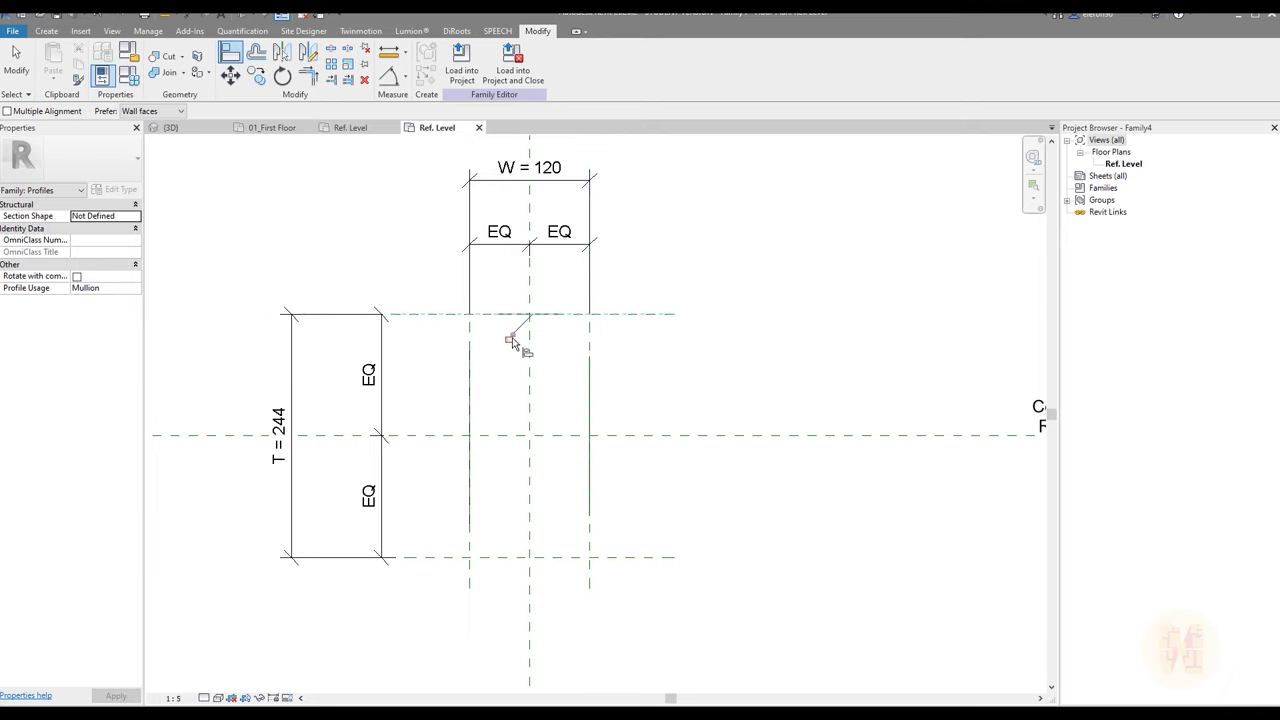
{"action": "key", "text": "Escape"}
{"action": "key", "text": "Escape"}
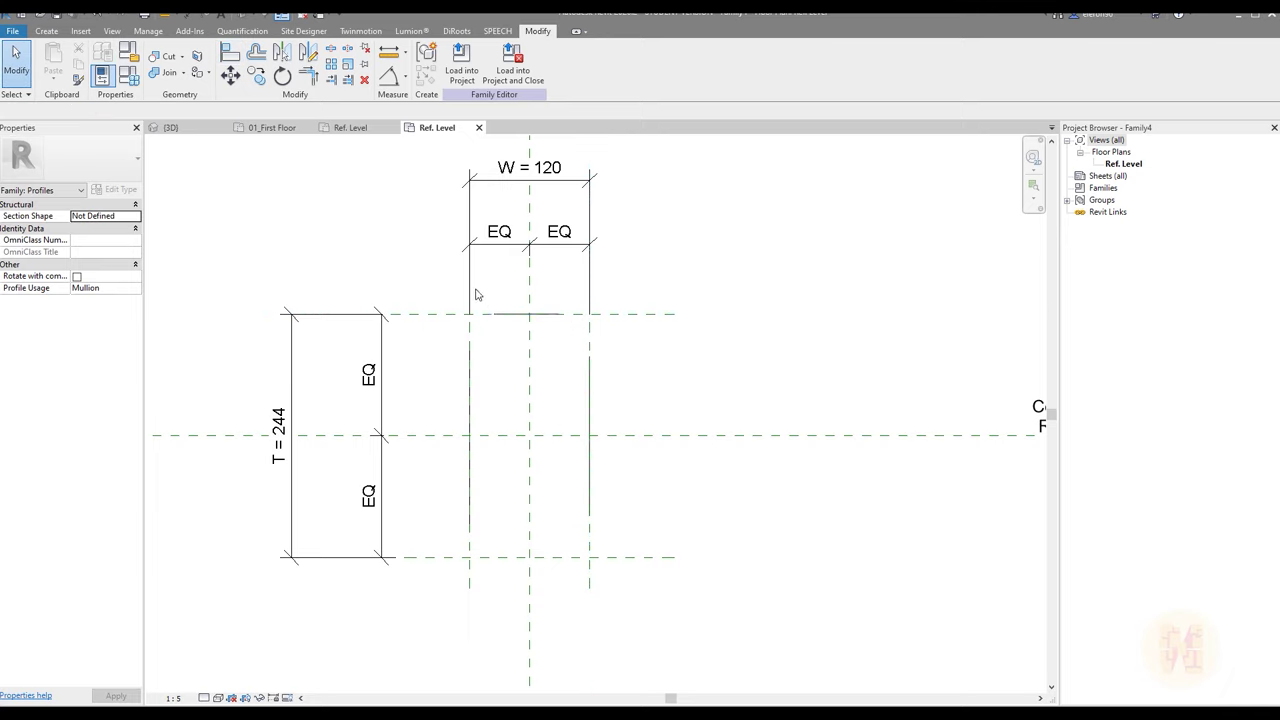
Stretch the left line up to the top plane and draw a line along the top plane
{"action": "scroll", "coordinate": [476, 294], "scroll_direction": "up", "scroll_amount": 3}
{"action": "left_click", "coordinate": [462, 432]}
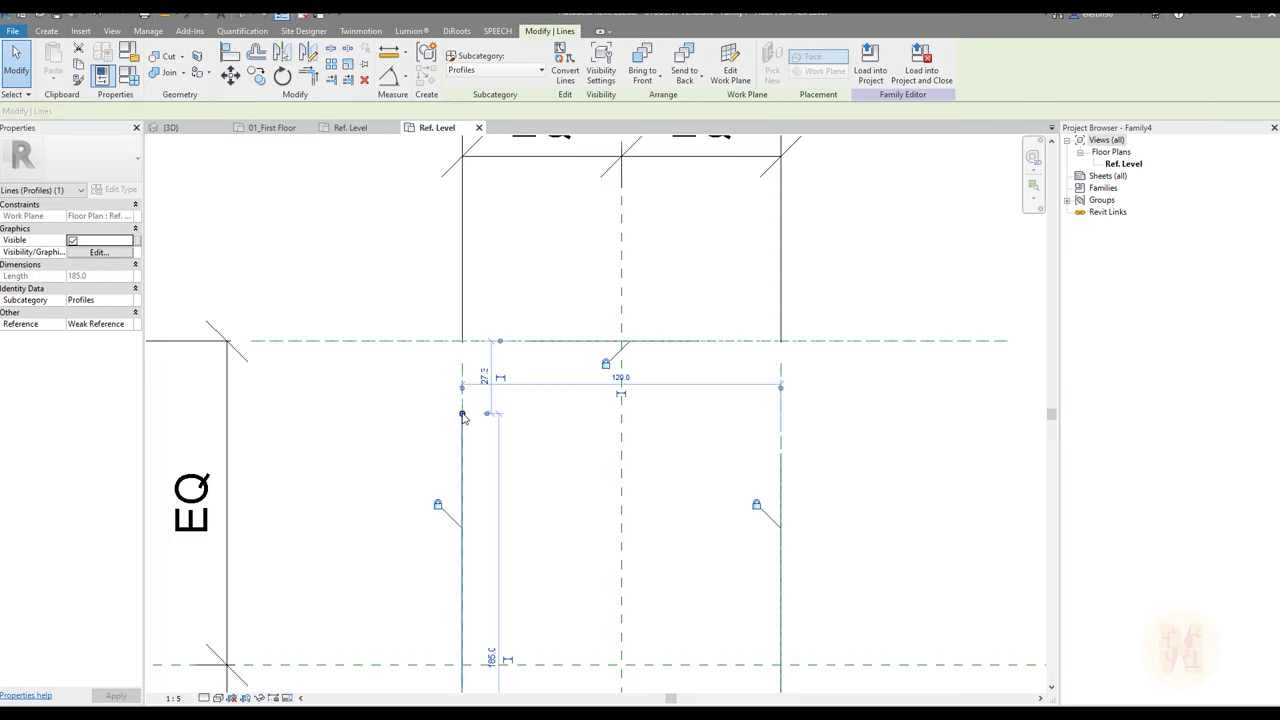
{"action": "left_click_drag", "start_coordinate": [462, 414], "coordinate": [462, 340]}
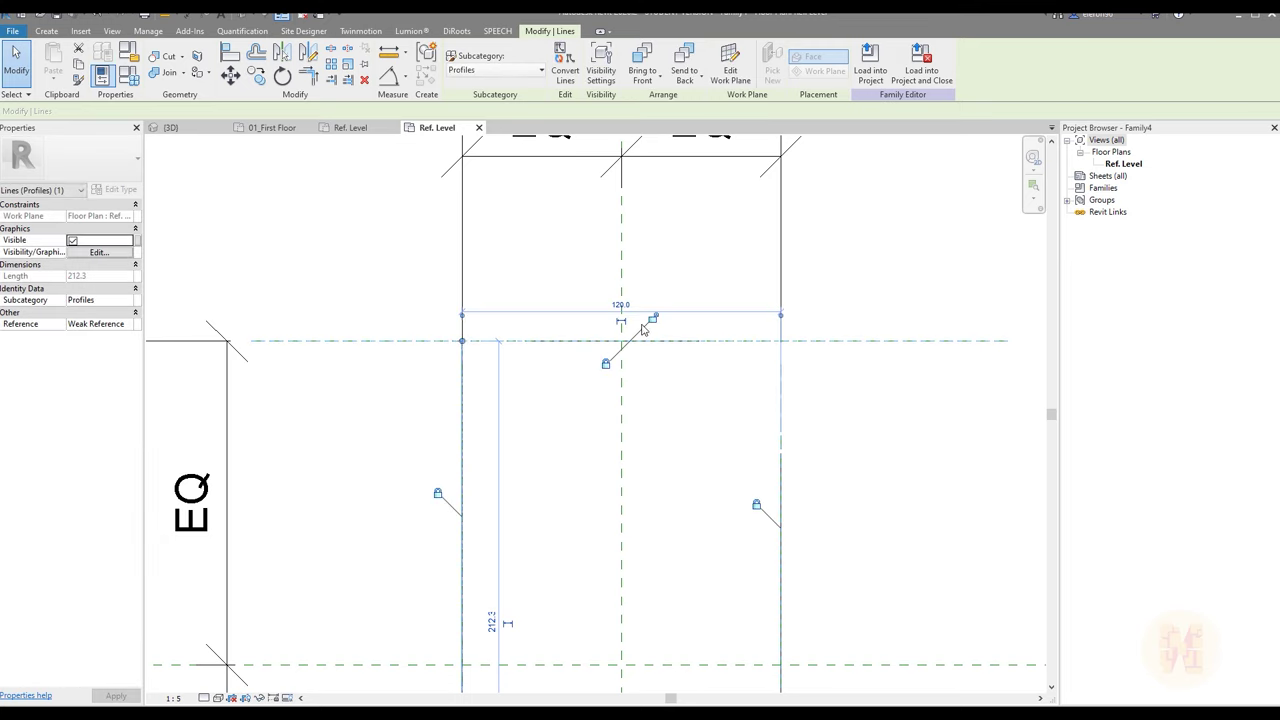
{"action": "key", "text": "Escape"}
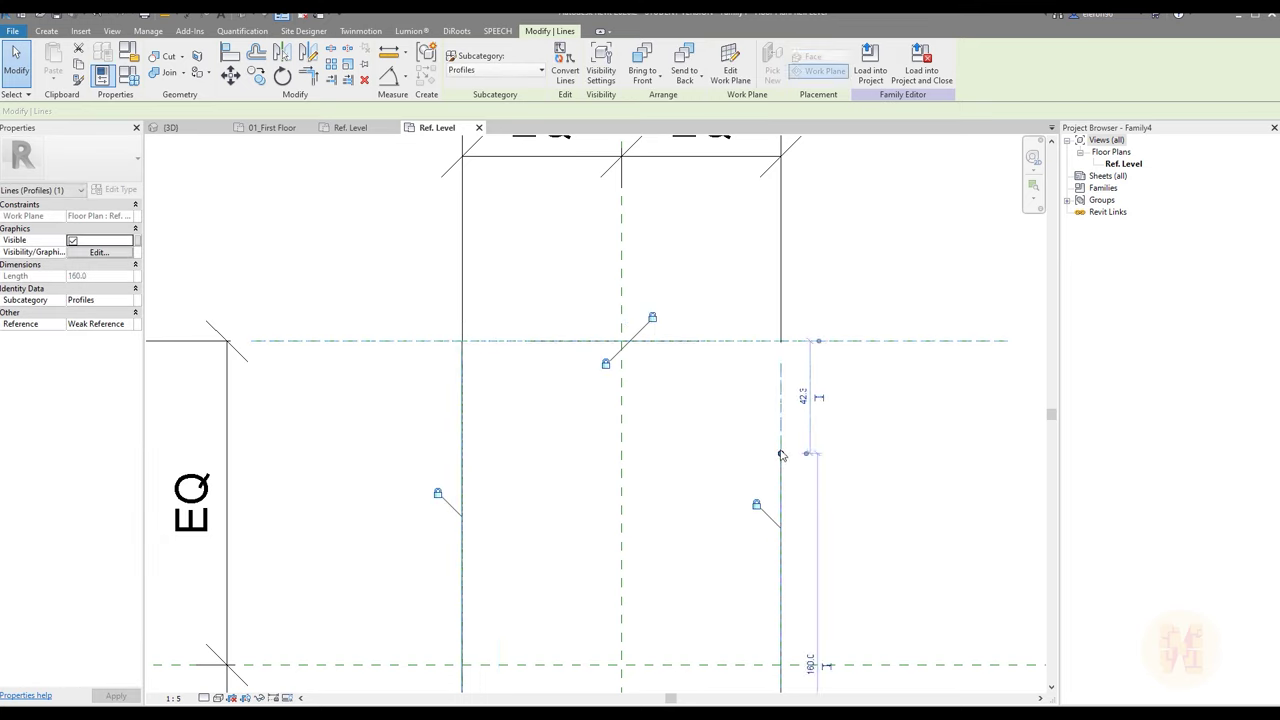
{"action": "left_click", "coordinate": [781, 342]}
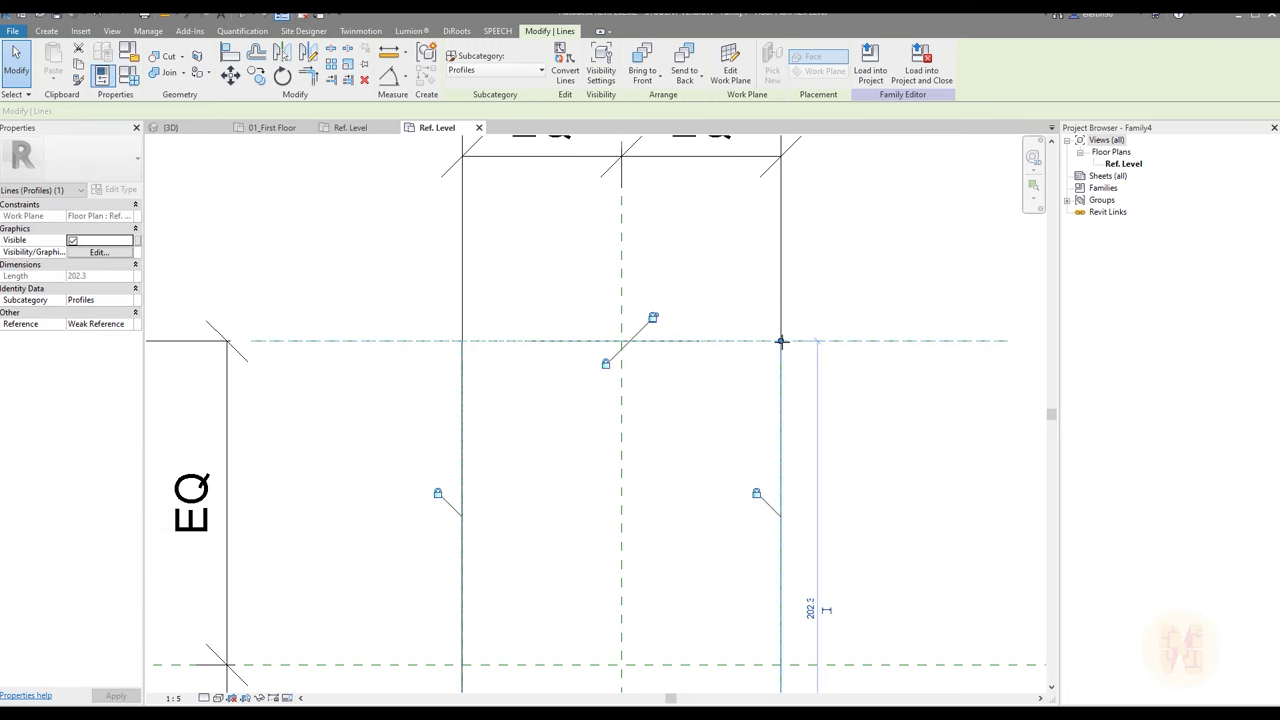
{"action": "left_click", "coordinate": [700, 341]}
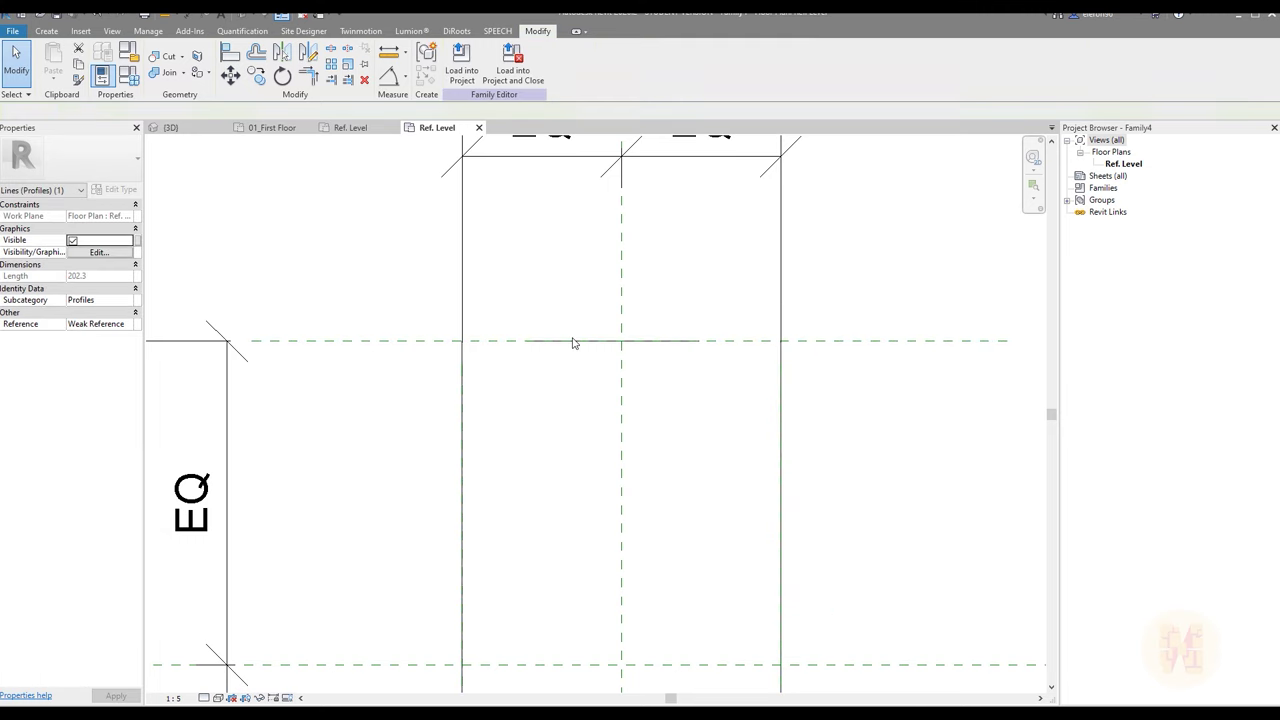
{"action": "left_click", "coordinate": [527, 341]}
{"action": "left_click", "coordinate": [463, 341]}
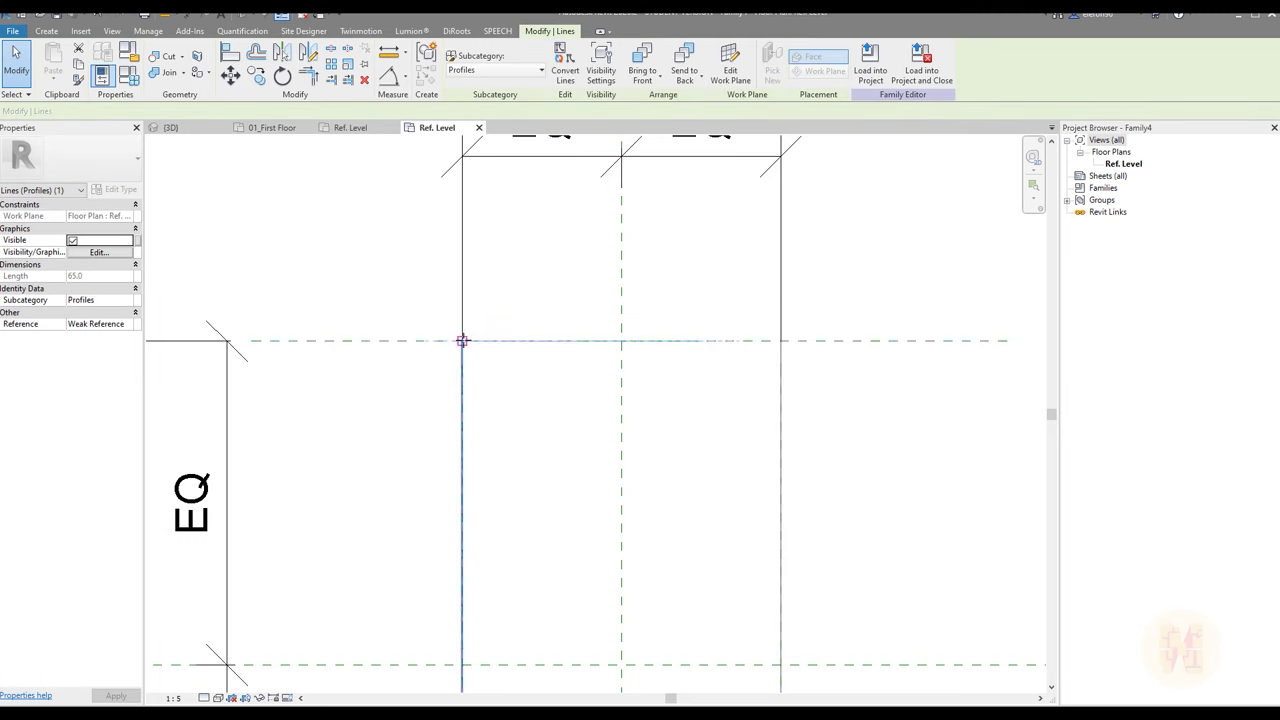
{"action": "key", "text": "Escape"}
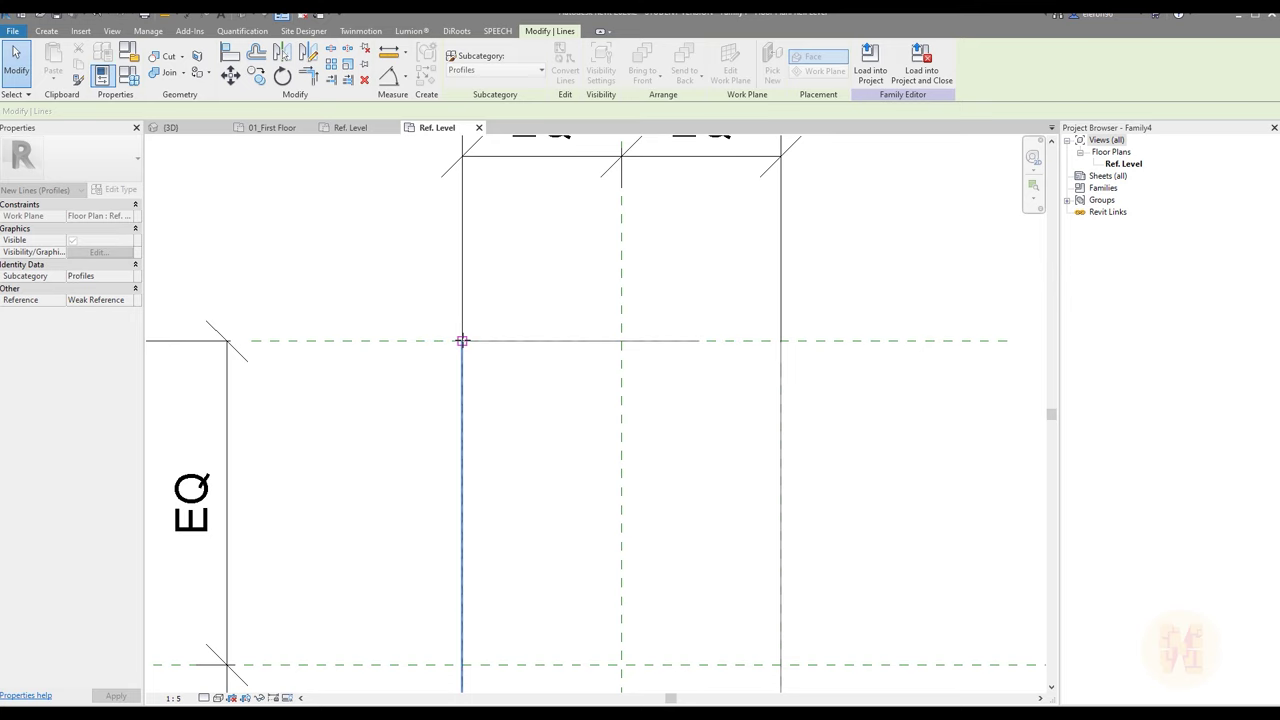
{"action": "key", "text": "Escape"}
Stretch the top line across to meet the right vertical line
{"action": "left_click", "coordinate": [470, 341]}
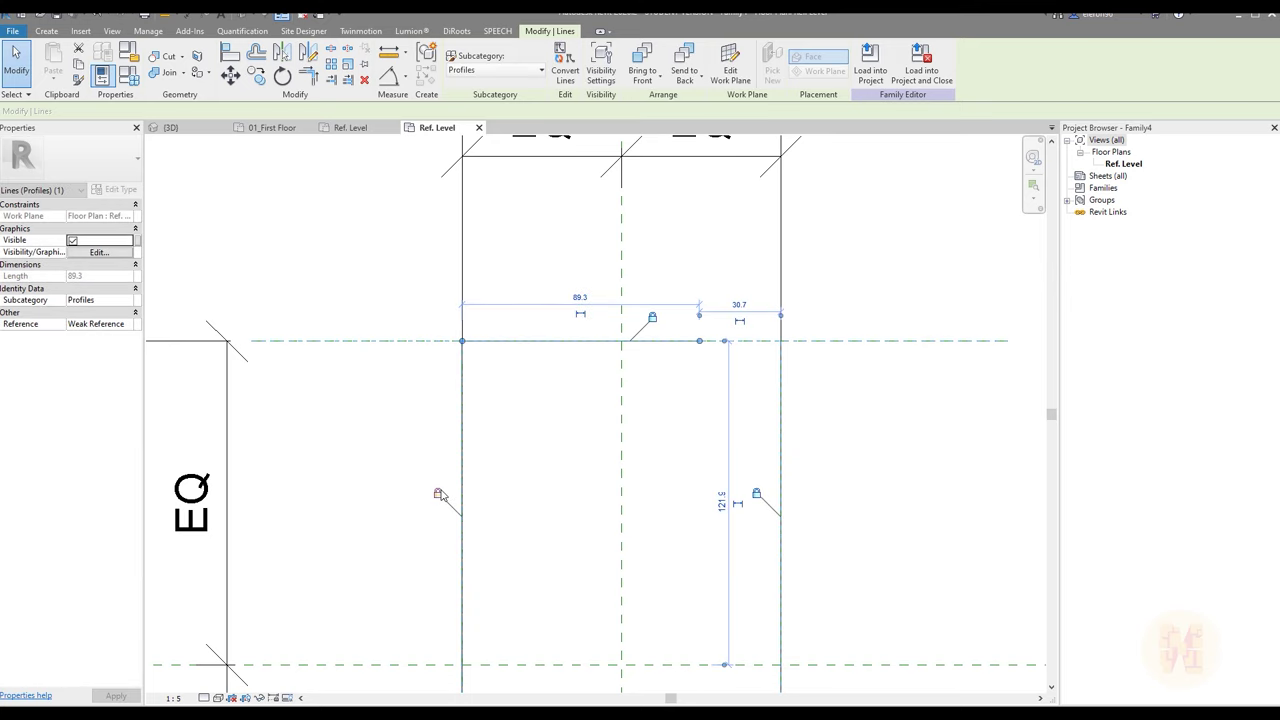
{"action": "scroll", "coordinate": [545, 447], "scroll_direction": "down", "scroll_amount": 2}
{"action": "scroll", "coordinate": [545, 447], "scroll_direction": "down", "scroll_amount": 2}
{"action": "scroll", "coordinate": [467, 397], "scroll_direction": "up", "scroll_amount": 4}
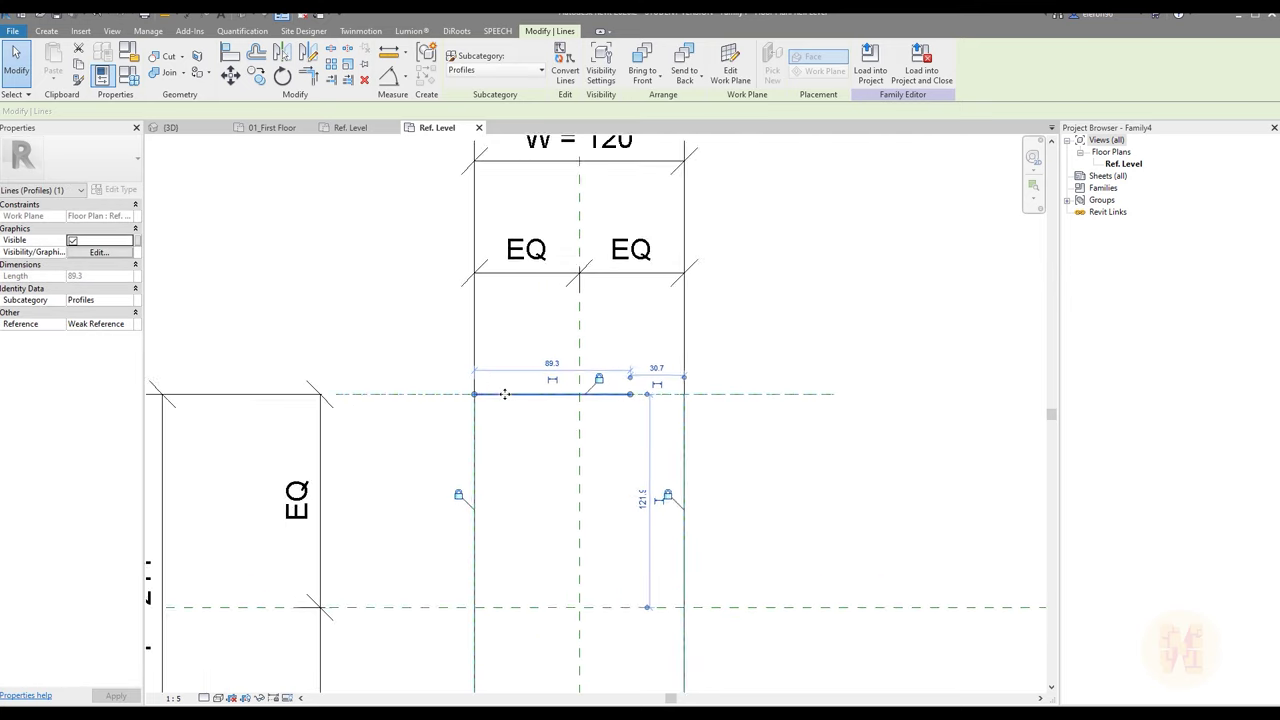
{"action": "left_click_drag", "start_coordinate": [670, 396], "coordinate": [740, 394]}
{"action": "left_click", "coordinate": [718, 522]}
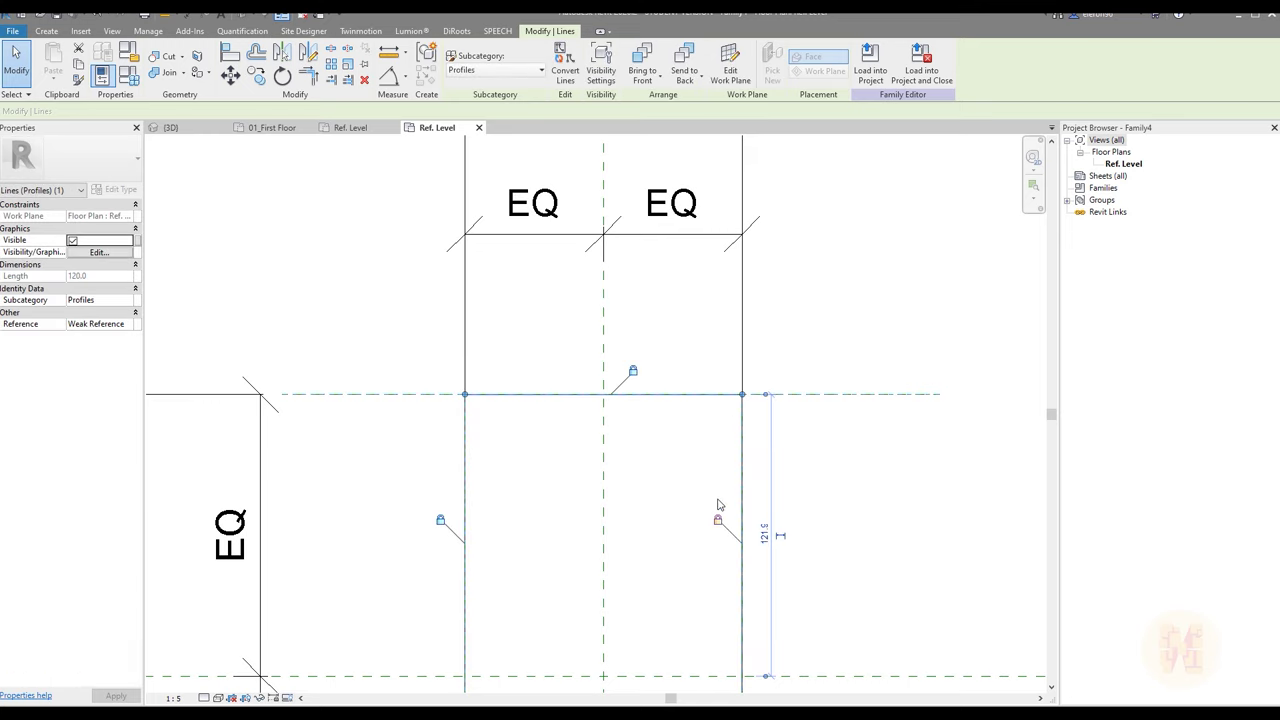
Extend the left profile line down to the bottom reference plane
{"action": "scroll", "coordinate": [710, 460], "scroll_direction": "down", "scroll_amount": 2}
{"action": "scroll", "coordinate": [628, 437], "scroll_direction": "up", "scroll_amount": 2}
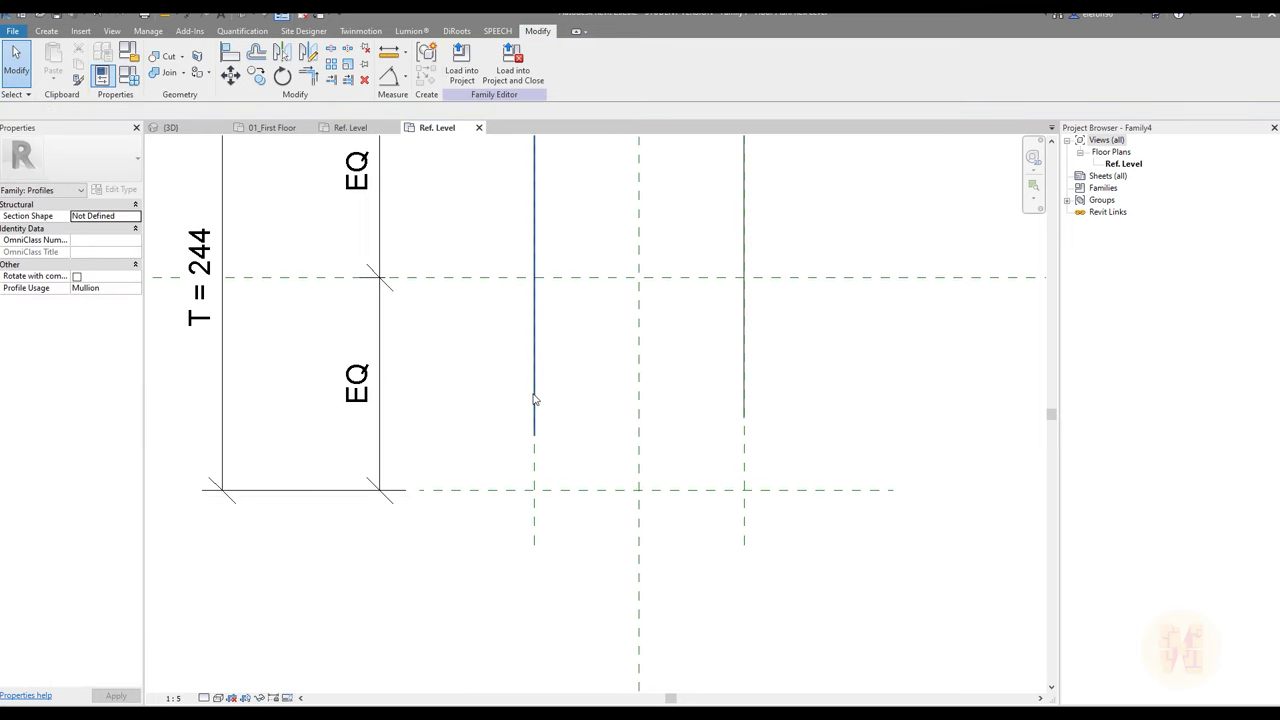
{"action": "left_click", "coordinate": [531, 440]}
{"action": "left_click_drag", "start_coordinate": [533, 446], "coordinate": [534, 491]}
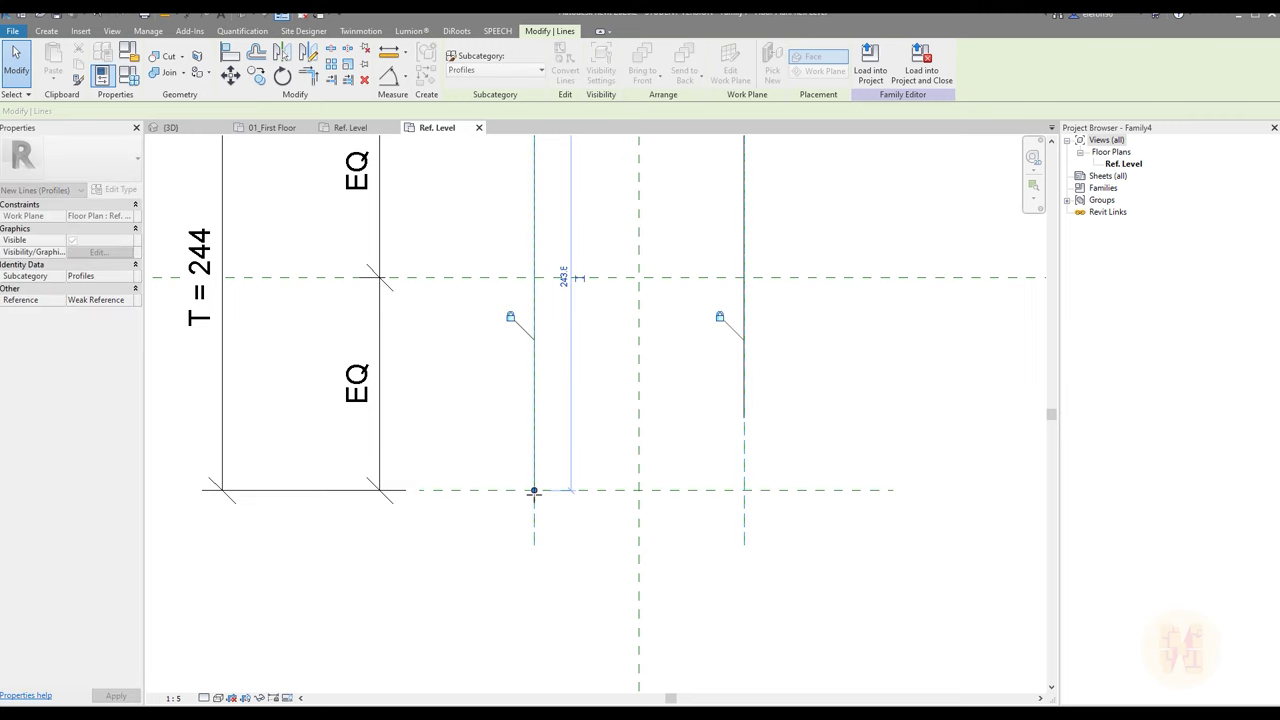
{"action": "key", "text": "l"}
{"action": "key", "text": "i"}
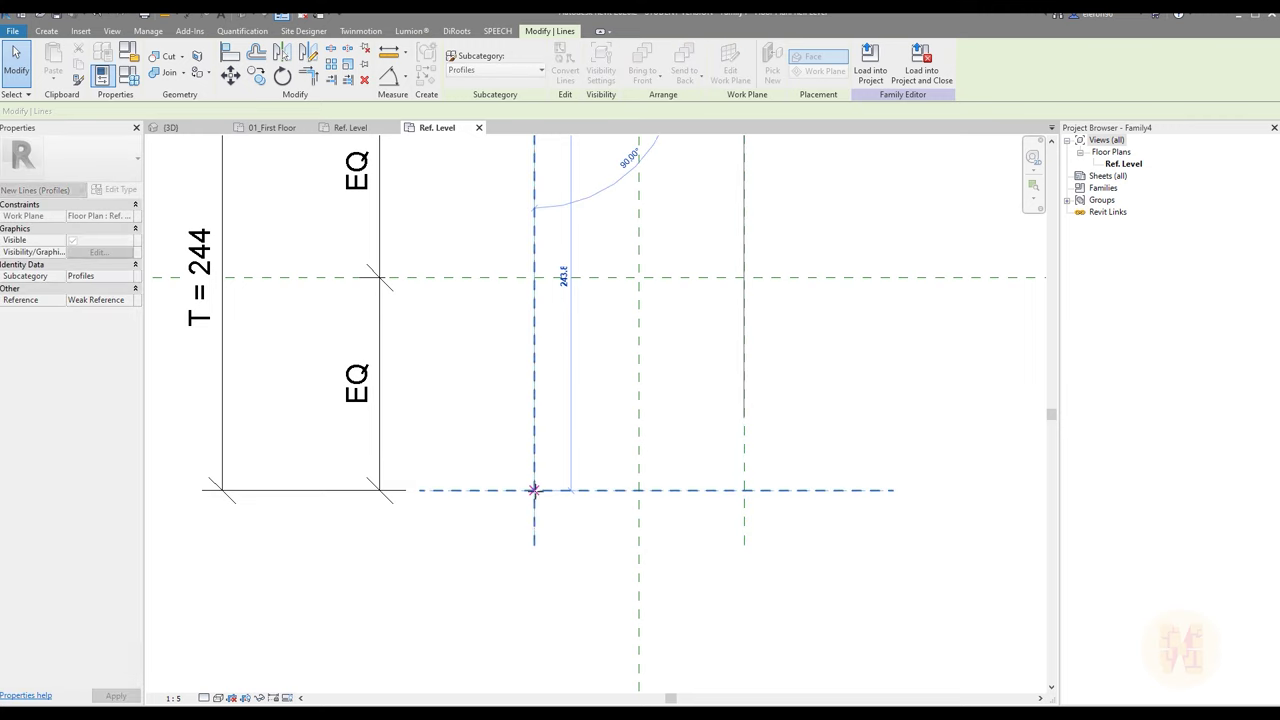
{"action": "left_click", "coordinate": [534, 490]}
{"action": "key", "text": "Escape"}
{"action": "key", "text": "Escape"}
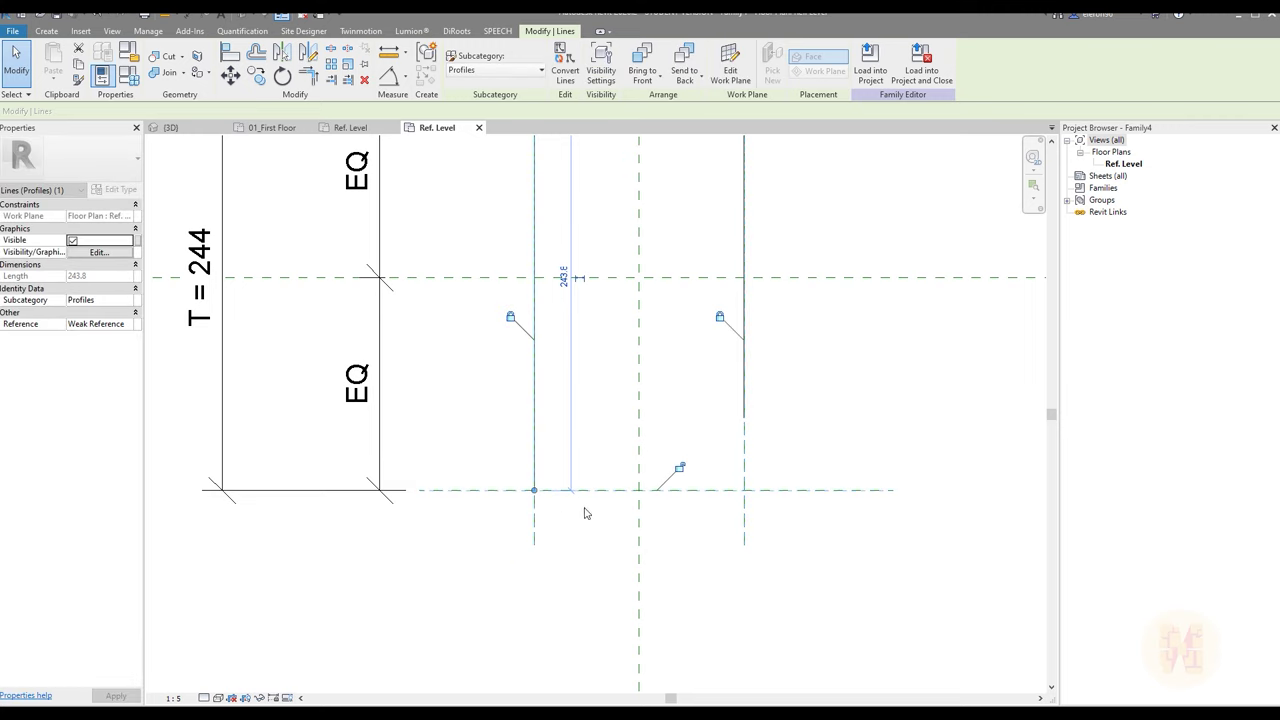
{"action": "key", "text": "Escape"}
Extend the right profile line down to the bottom reference plane
{"action": "left_click", "coordinate": [744, 408]}
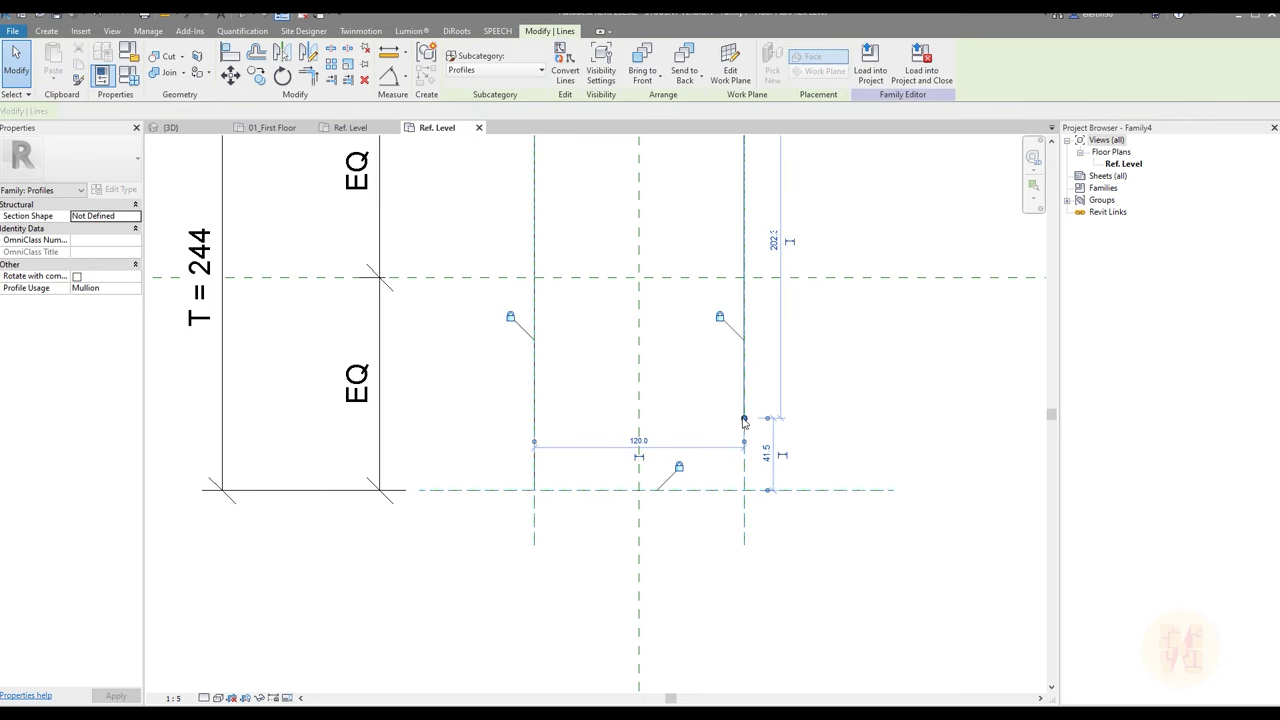
{"action": "left_click_drag", "start_coordinate": [744, 415], "coordinate": [744, 490]}
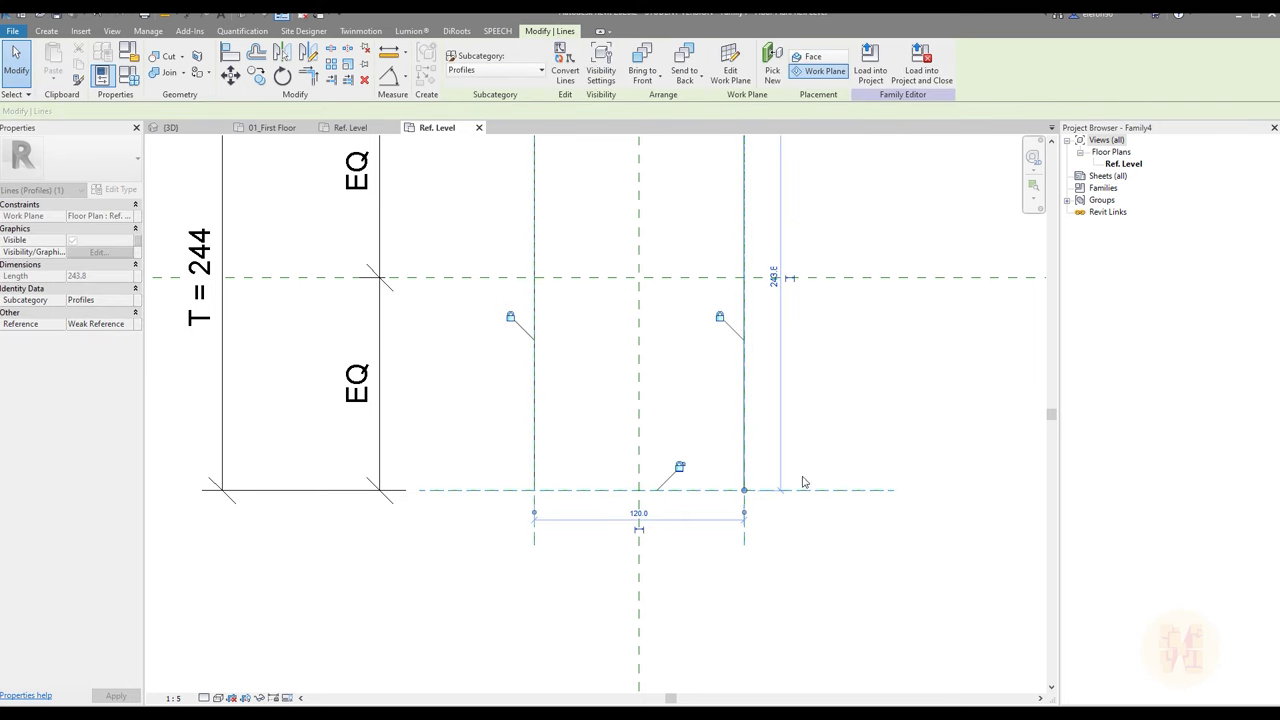
{"action": "key", "text": "Escape"}
{"action": "middle_click_drag", "start_coordinate": [657, 423], "coordinate": [500, 420]}
{"action": "left_click", "coordinate": [47, 31]}
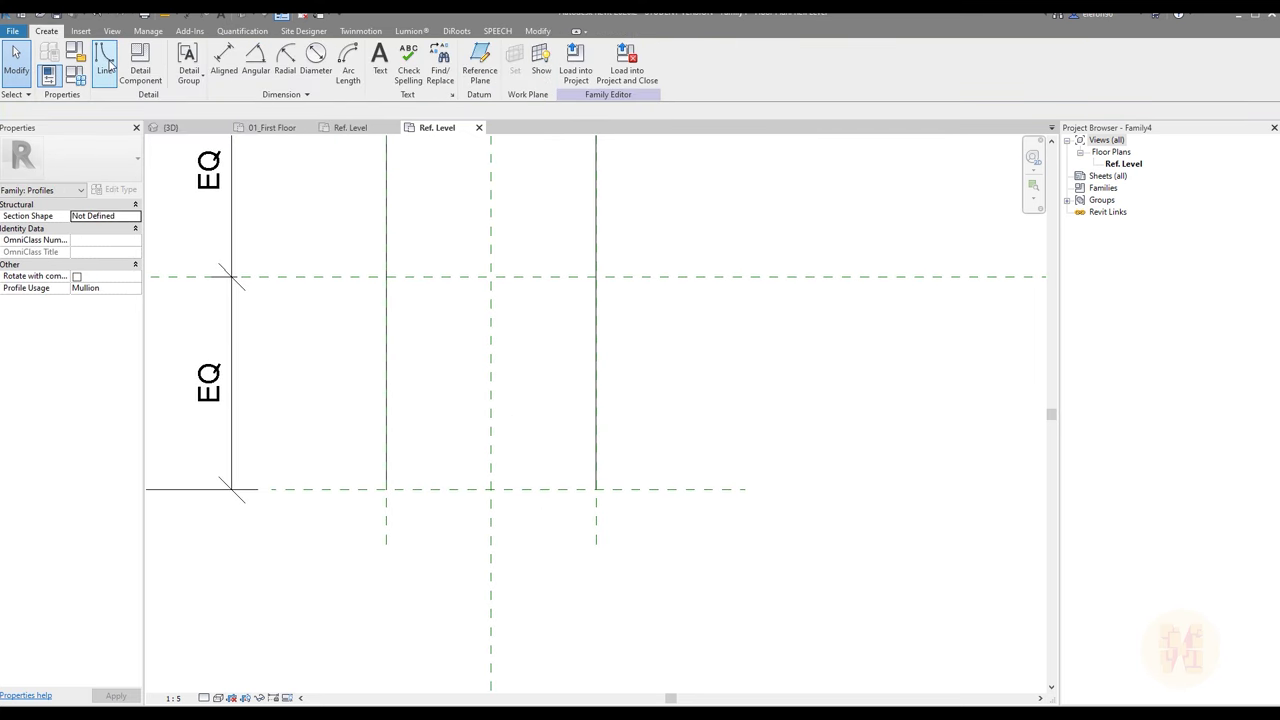
Draw a 60-radius centre-ends arc between the line ends, redrawing it to curve upward
{"action": "left_click", "coordinate": [106, 62]}
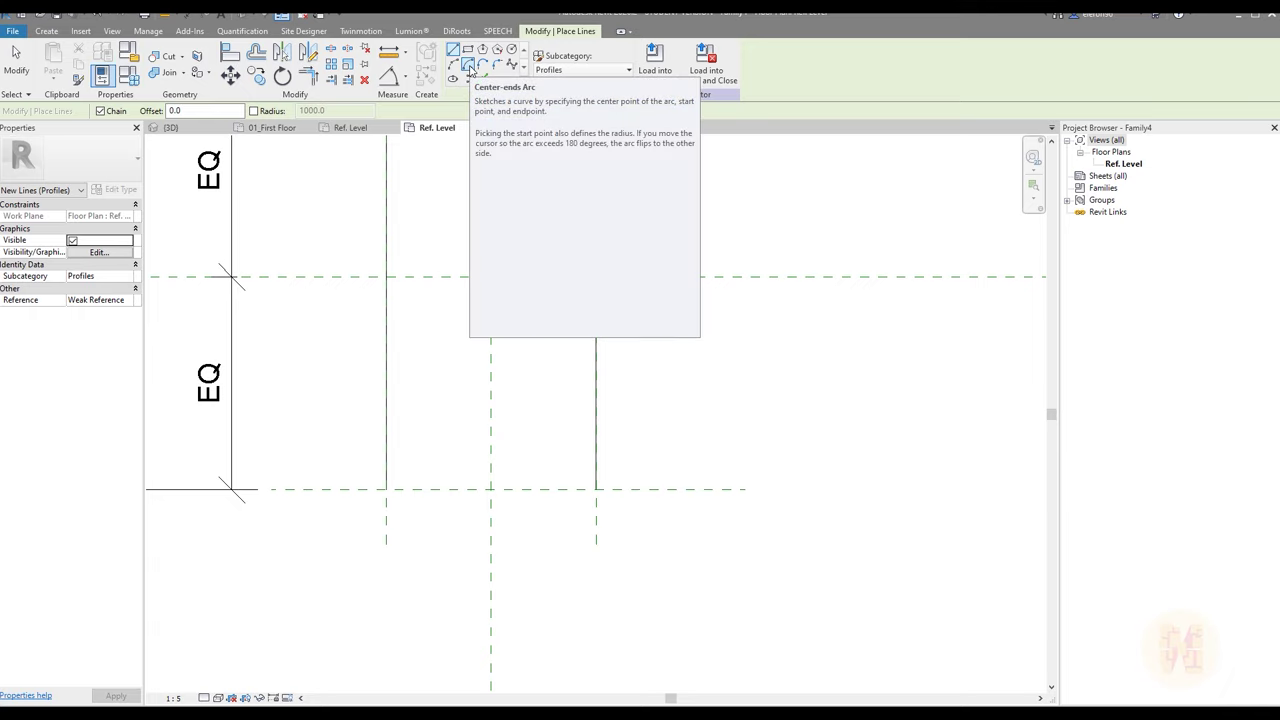
{"action": "left_click", "coordinate": [469, 66]}
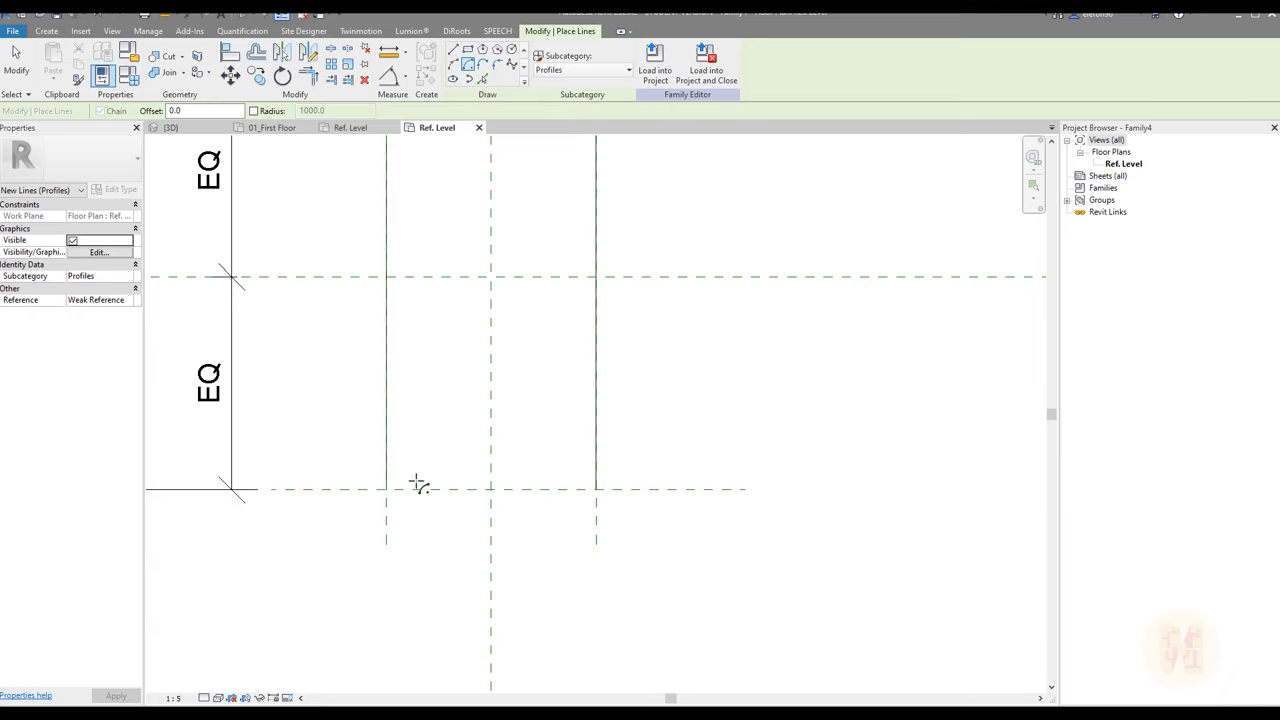
{"action": "left_click", "coordinate": [490, 490]}
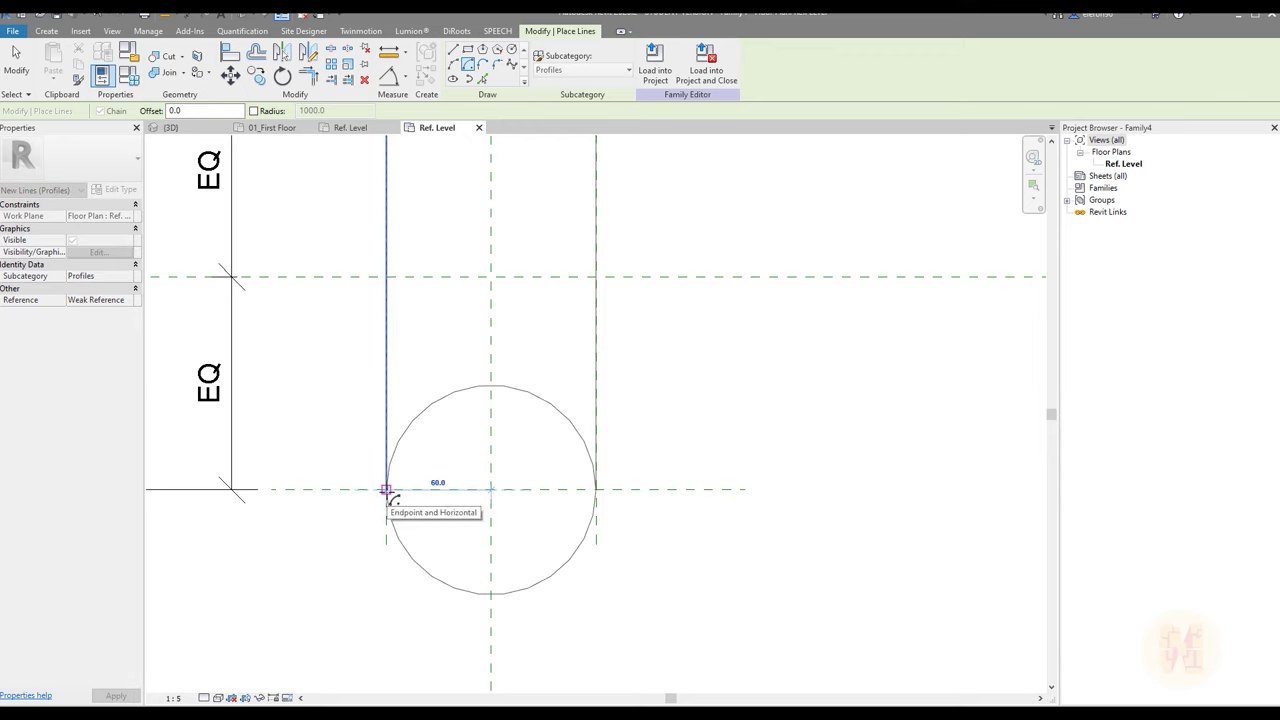
{"action": "left_click", "coordinate": [386, 490]}
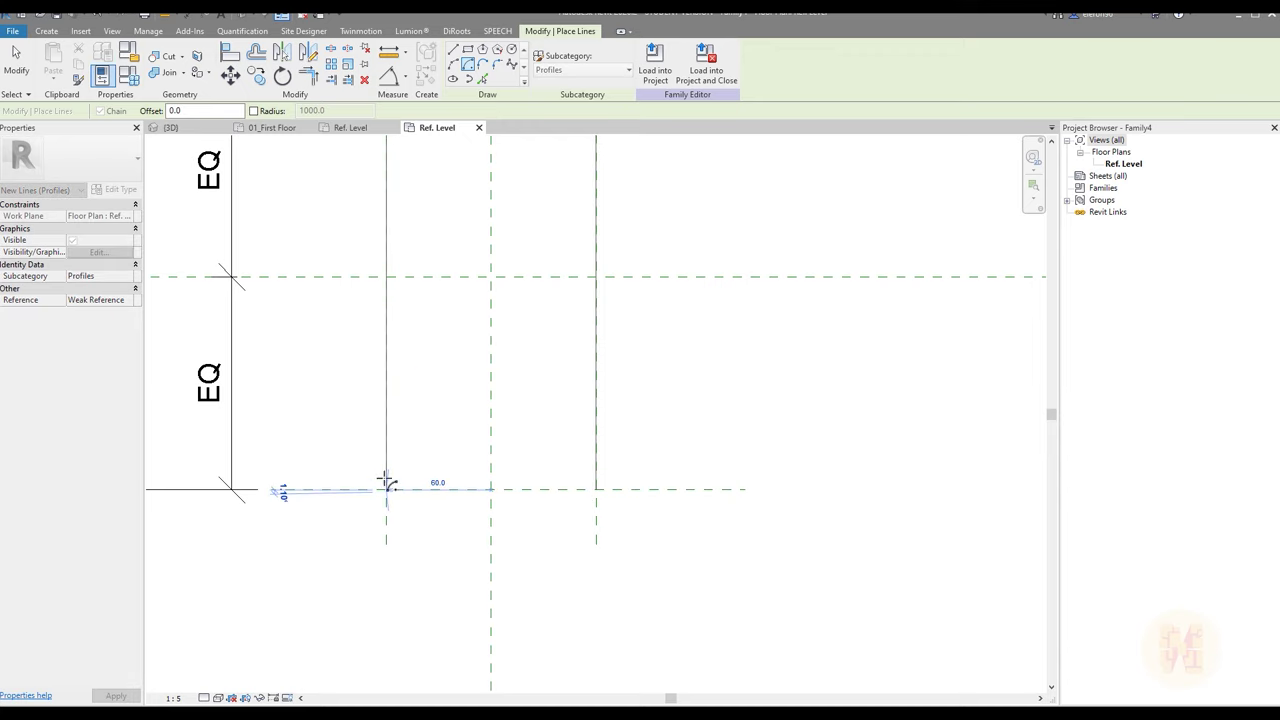
{"action": "left_click", "coordinate": [596, 490]}
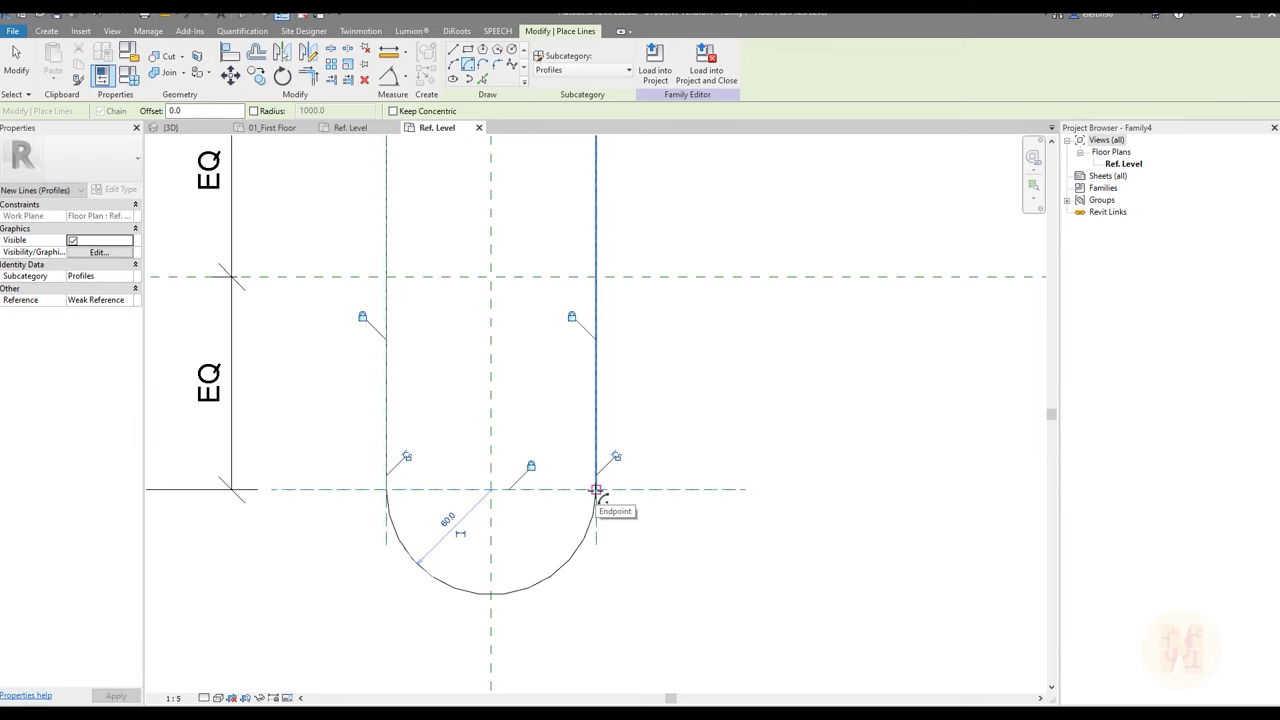
{"action": "key", "text": "ctrl+z"}
{"action": "left_click", "coordinate": [491, 490]}
{"action": "left_click", "coordinate": [387, 490]}
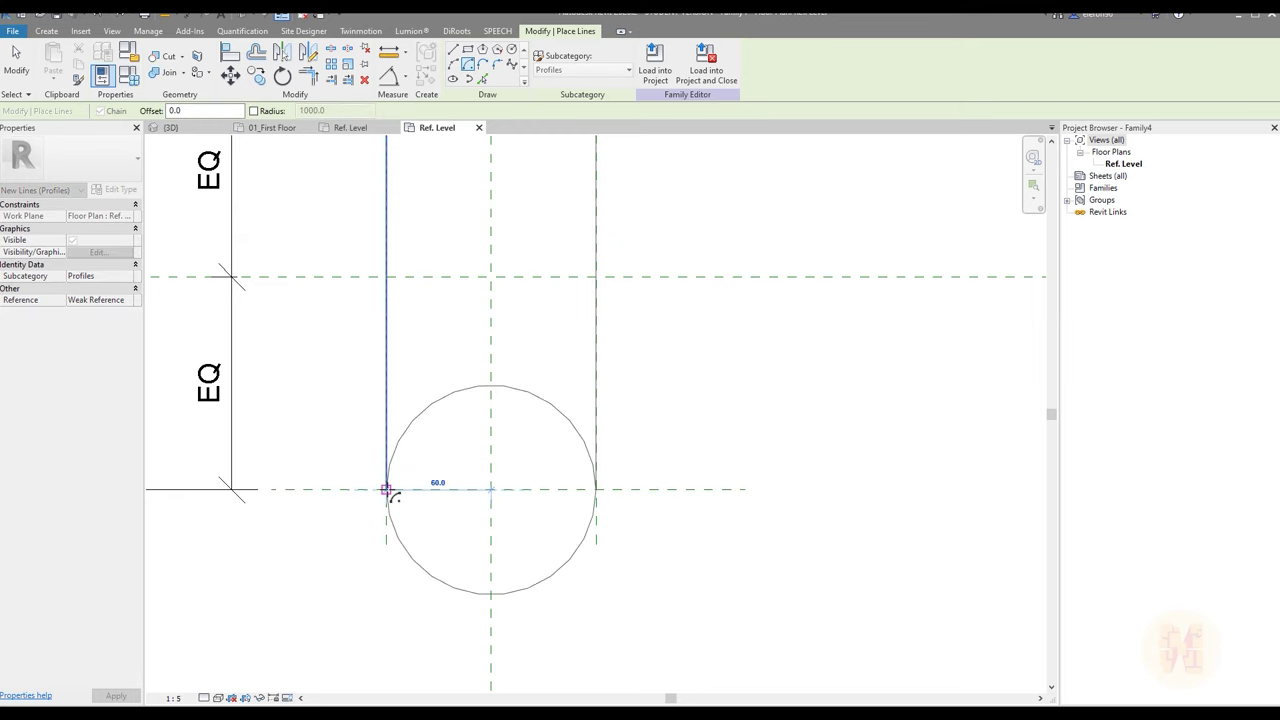
{"action": "left_click", "coordinate": [596, 490]}
{"action": "key", "text": "Escape"}
{"action": "key", "text": "Escape"}
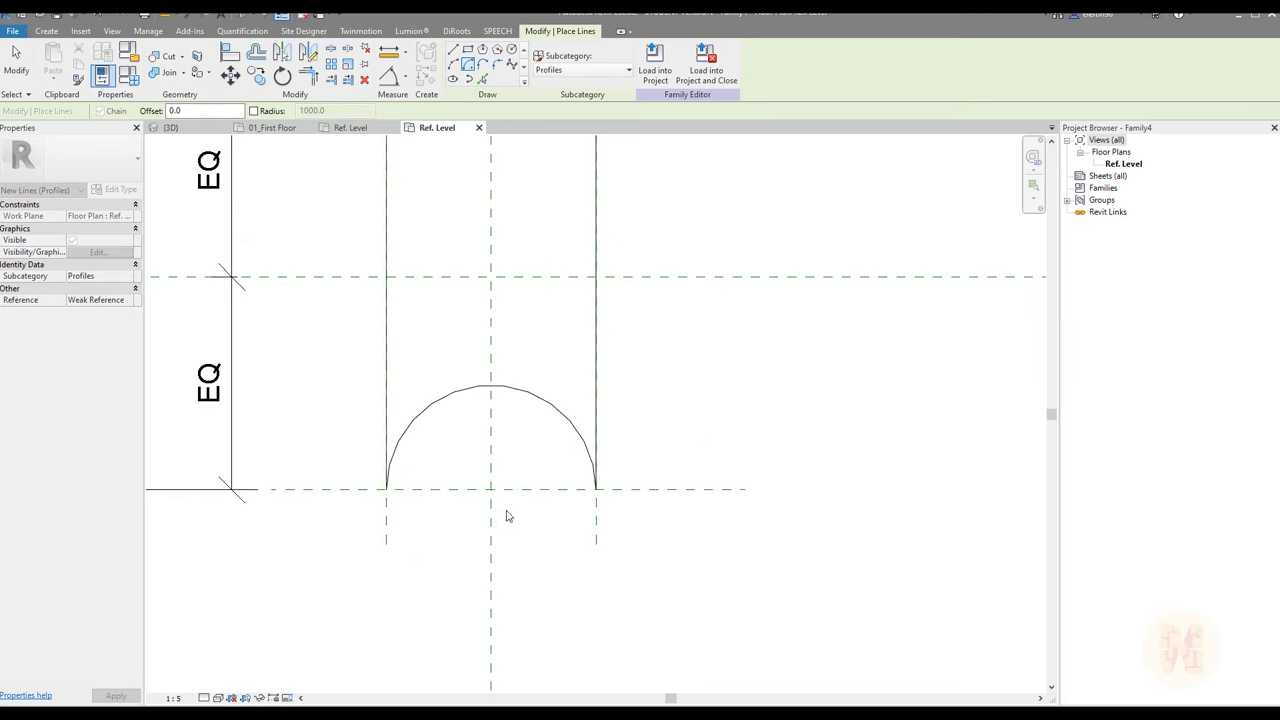
Turn on Center Mark Visible for the arc
{"action": "left_click", "coordinate": [548, 405]}
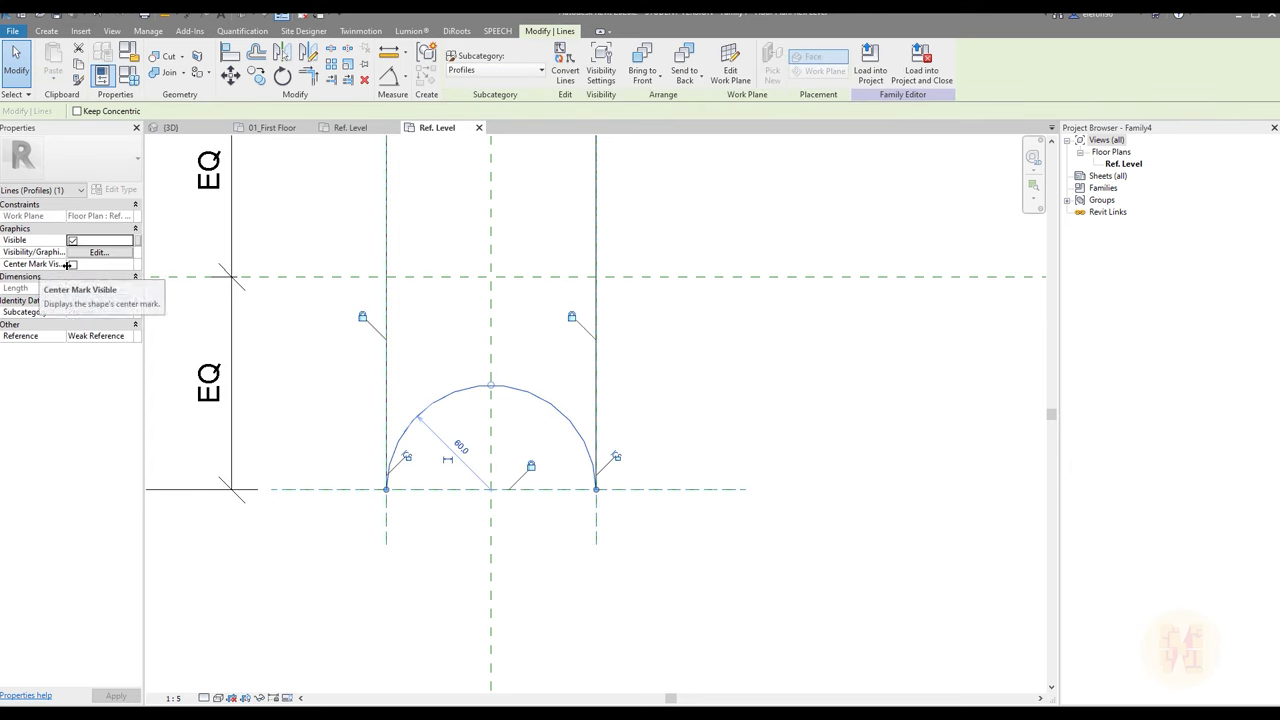
{"action": "left_click", "coordinate": [73, 265]}
{"action": "left_click", "coordinate": [502, 529]}
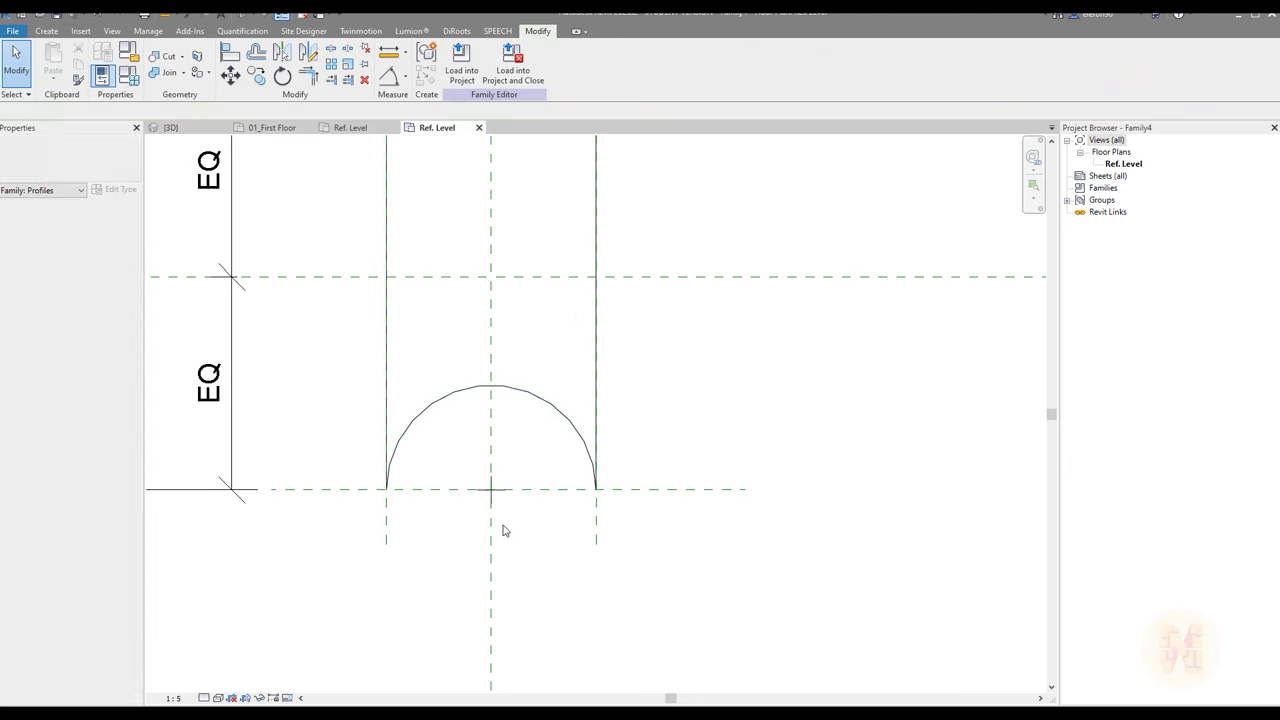
Align the arc's centre to the centre reference plane with AL
{"action": "key", "text": "a"}
{"action": "key", "text": "l"}
{"action": "scroll", "coordinate": [474, 509], "scroll_direction": "up", "scroll_amount": 3}
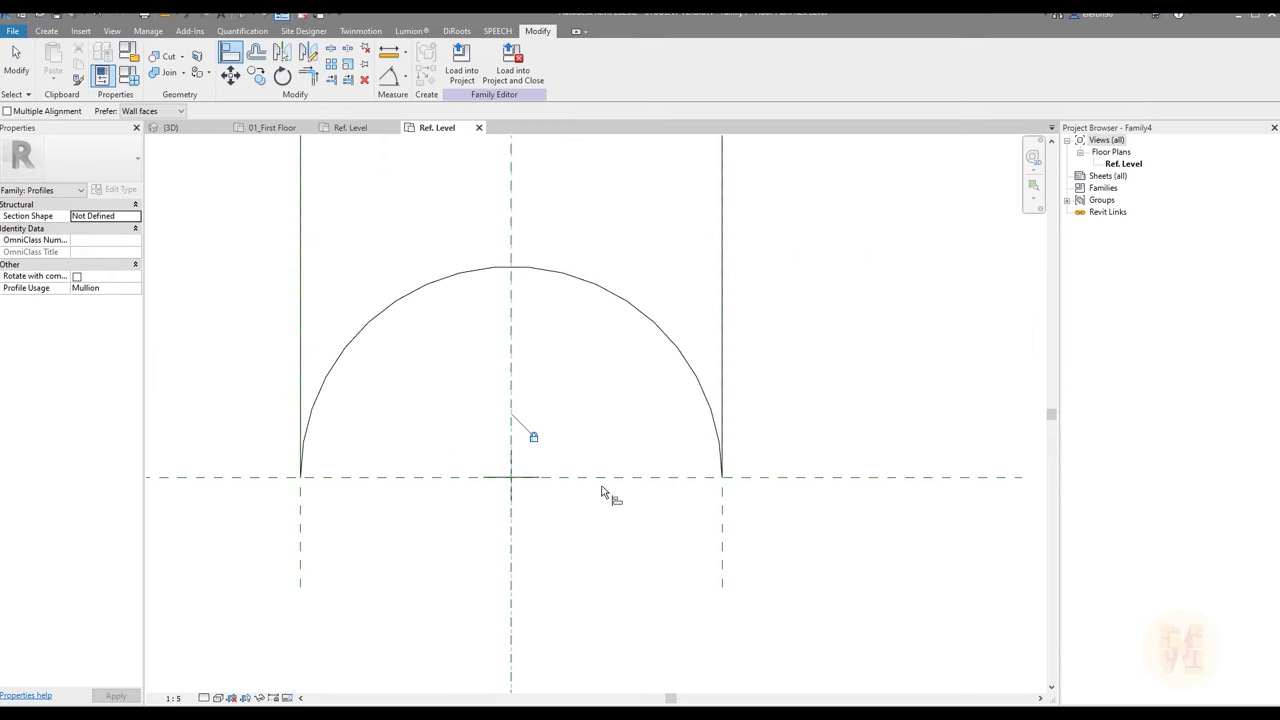
{"action": "left_click", "coordinate": [558, 478]}
{"action": "left_click", "coordinate": [511, 478]}
{"action": "key", "text": "Escape"}
{"action": "left_click", "coordinate": [526, 262]}
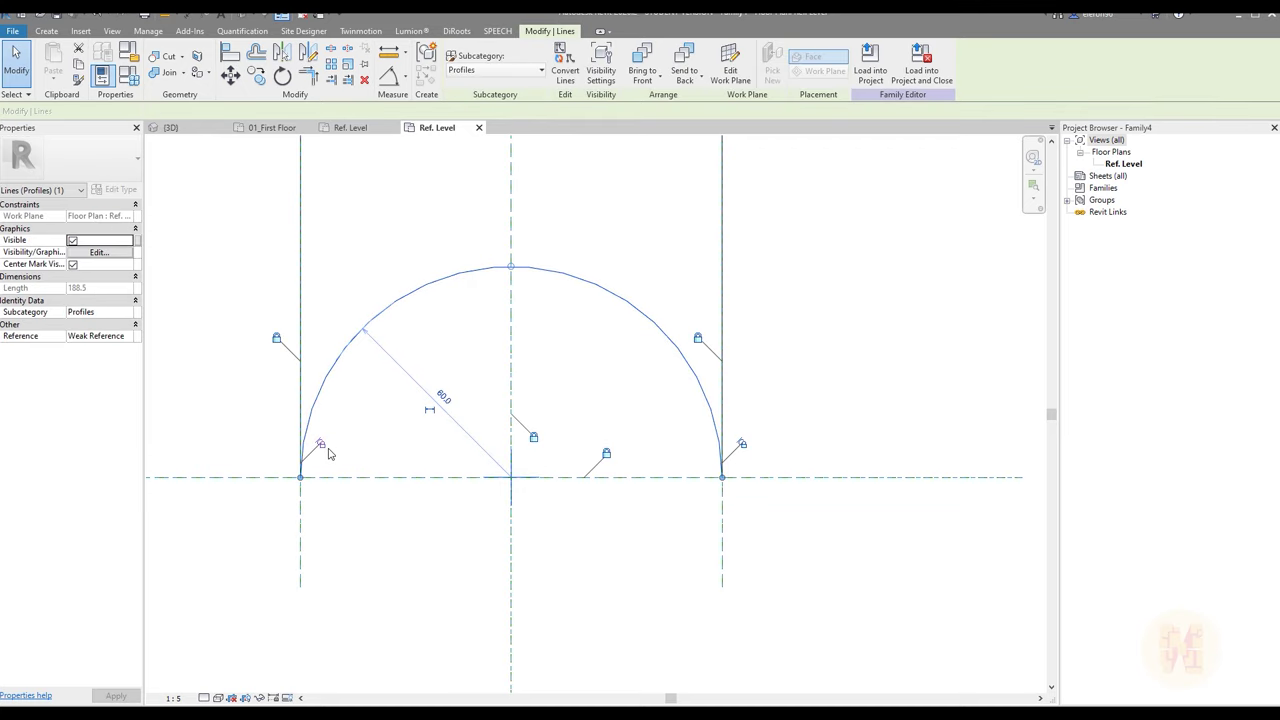
{"action": "left_click", "coordinate": [457, 517]}
{"action": "scroll", "coordinate": [457, 517], "scroll_direction": "down", "scroll_amount": 5}
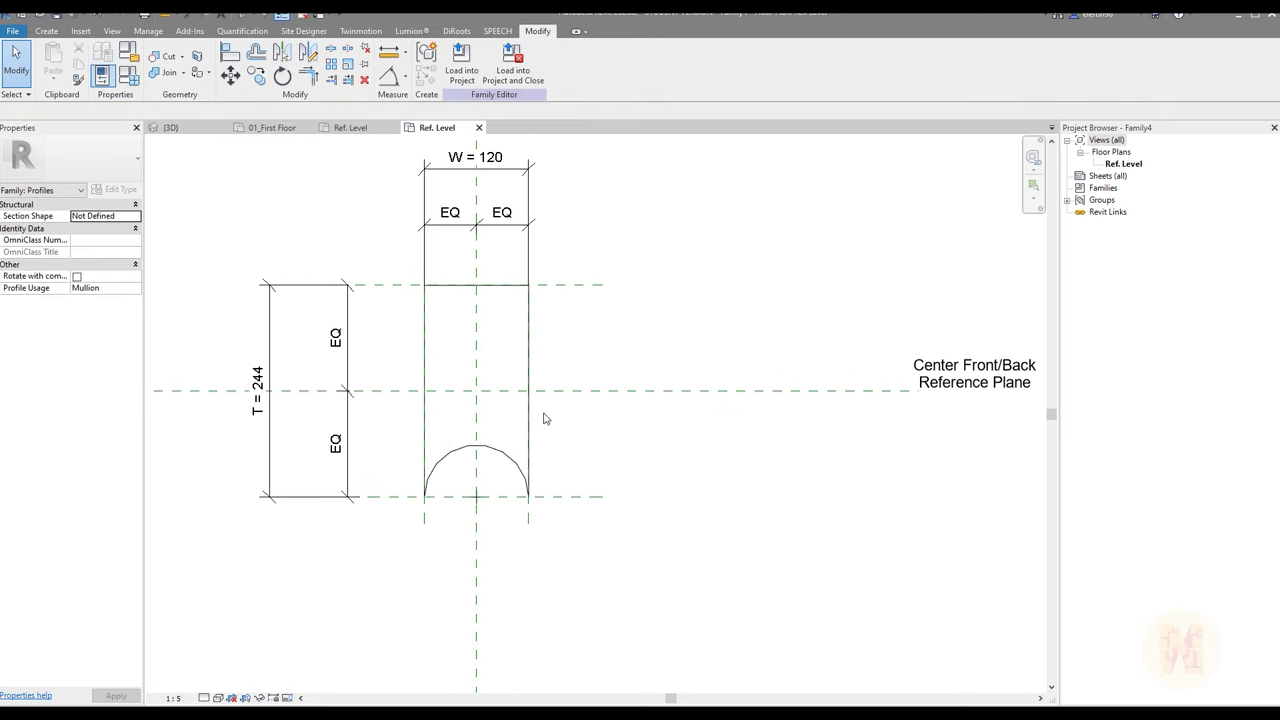
{"action": "middle_click_drag", "start_coordinate": [588, 405], "coordinate": [634, 407]}
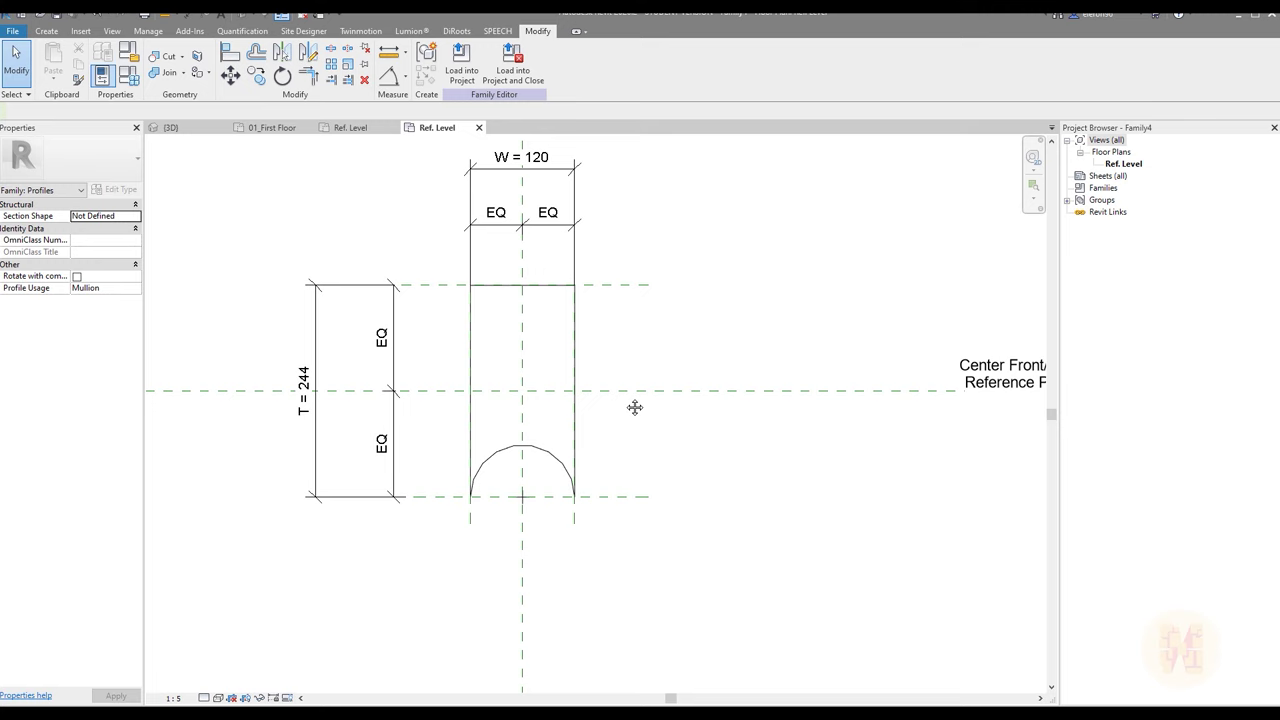
Set W and T to 3 in Family Types and zoom in on the shrunken profile
{"action": "left_click", "coordinate": [128, 80]}
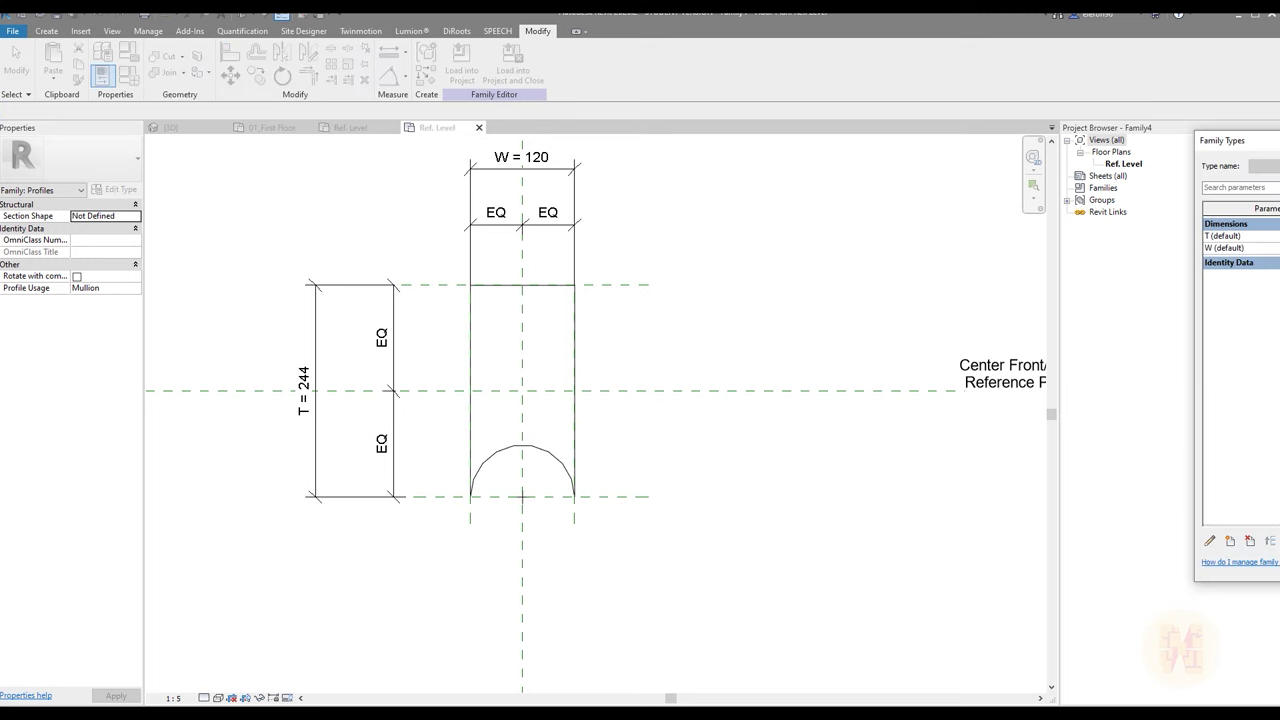
{"action": "key", "text": "Return"}
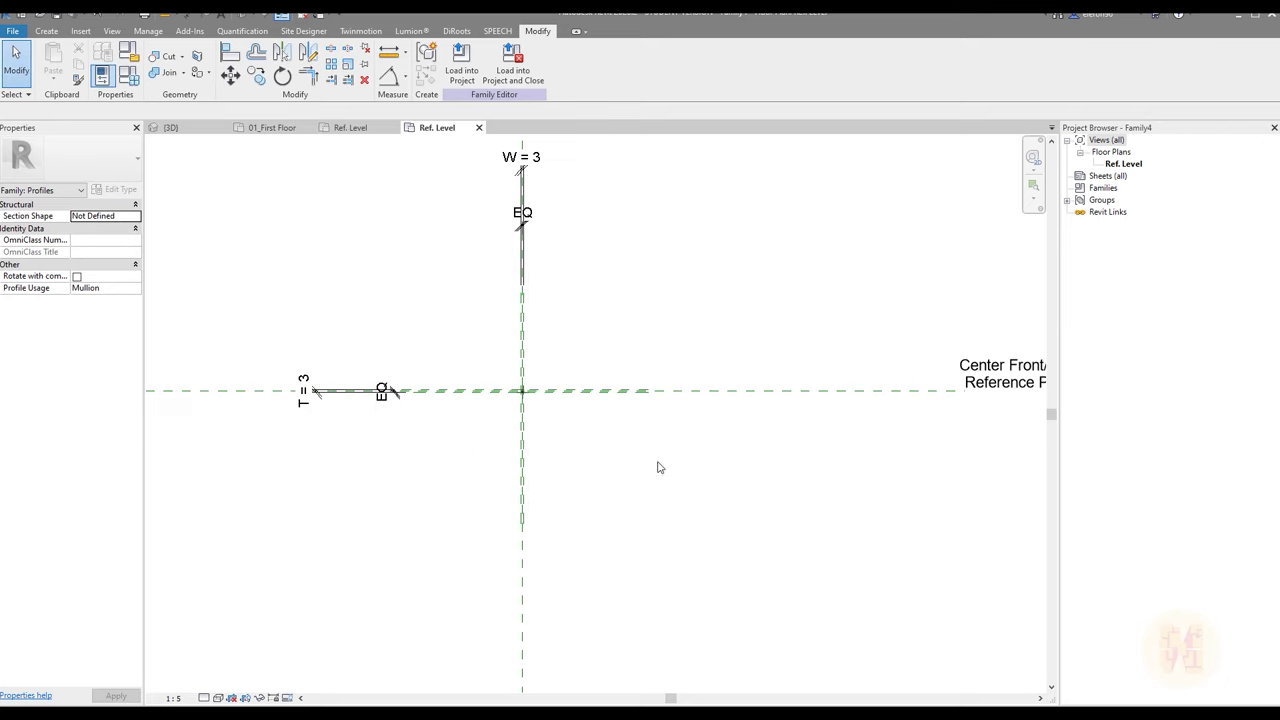
{"action": "scroll", "coordinate": [657, 466], "scroll_direction": "up", "scroll_amount": 6}
{"action": "scroll", "coordinate": [593, 419], "scroll_direction": "up", "scroll_amount": 5}
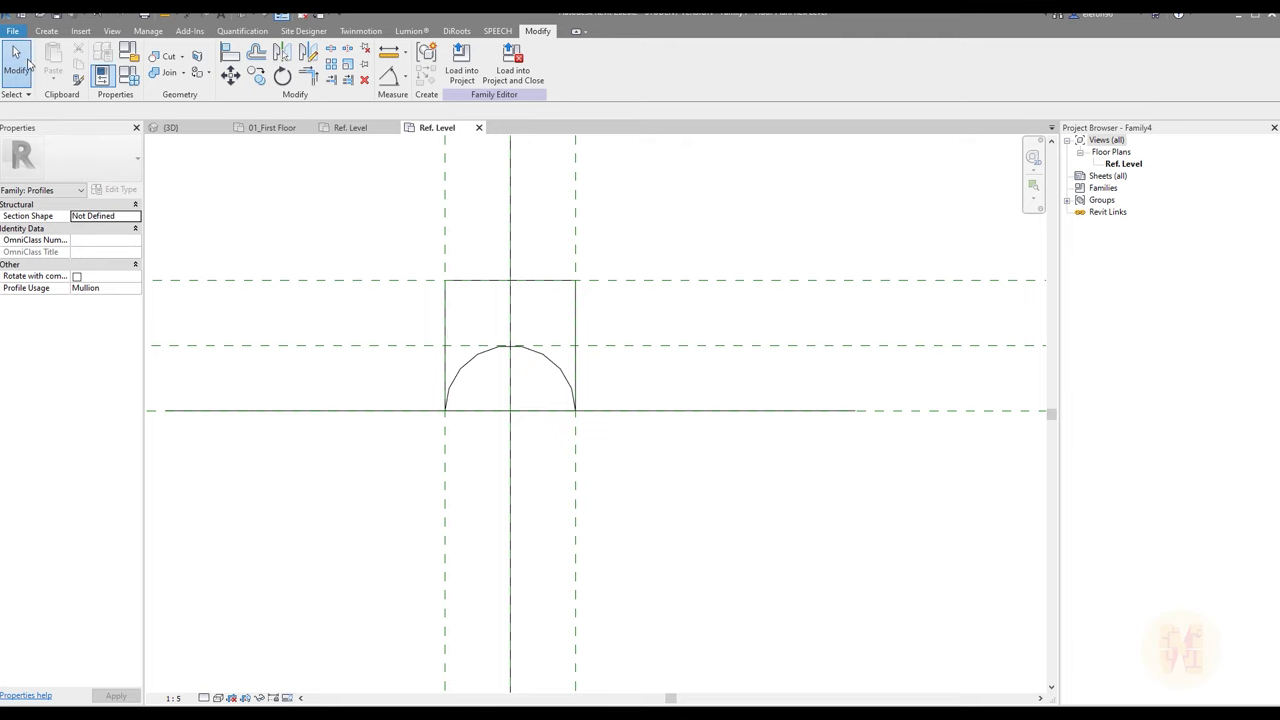
Save the profile as family 'Gap' and load it into SampleProject_Villa_2_7
{"action": "left_click", "coordinate": [14, 31]}
{"action": "mouse_move", "coordinate": [86, 199]}
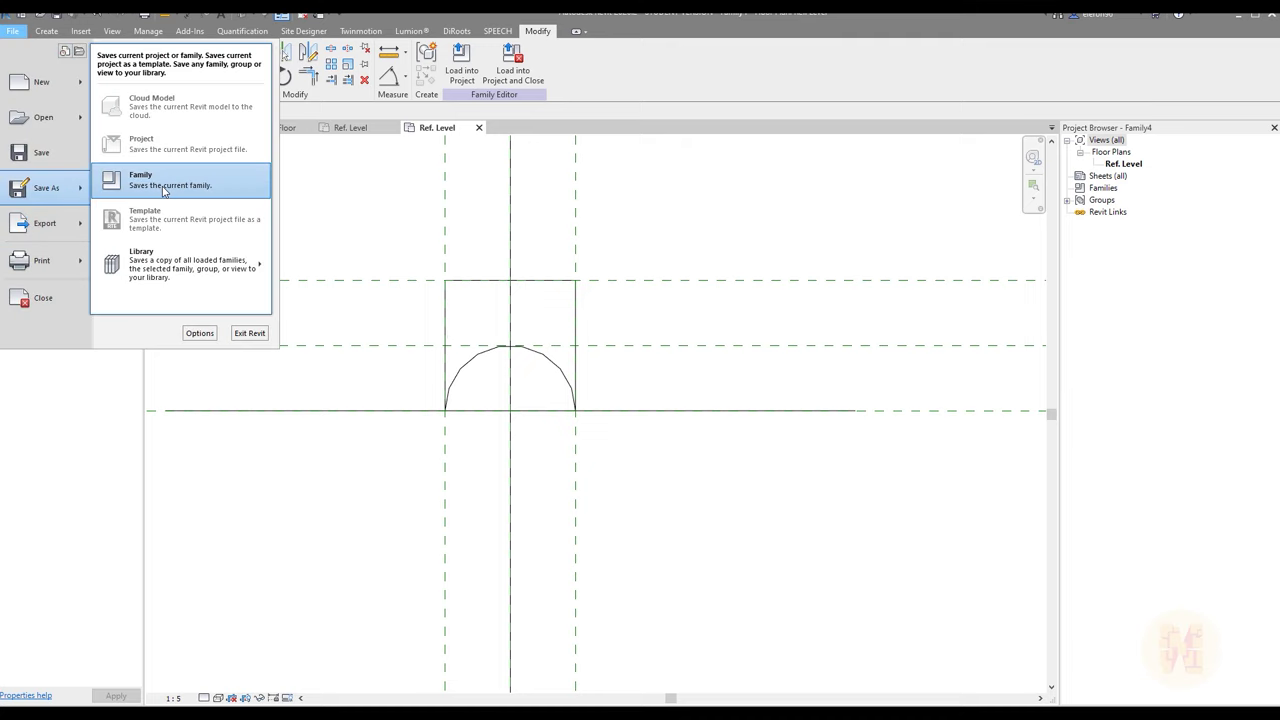
{"action": "left_click", "coordinate": [148, 180]}
{"action": "type", "text": "Gap"}
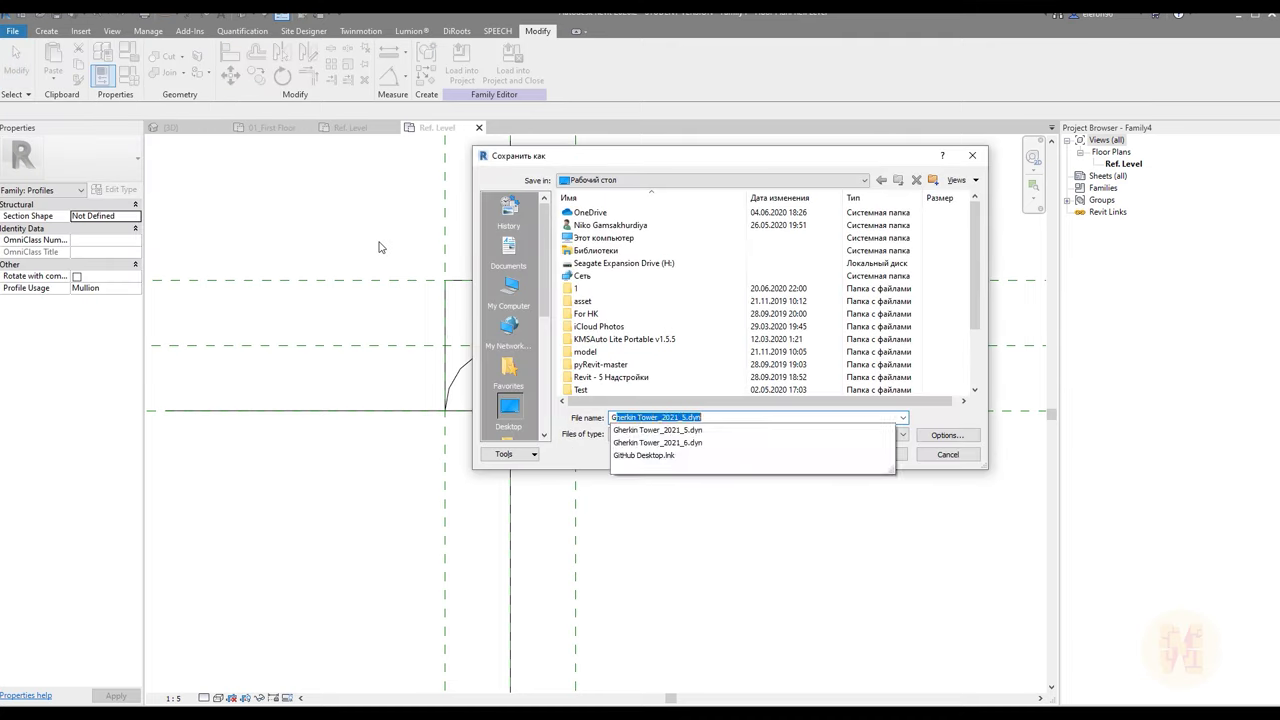
{"action": "key", "text": "Return"}
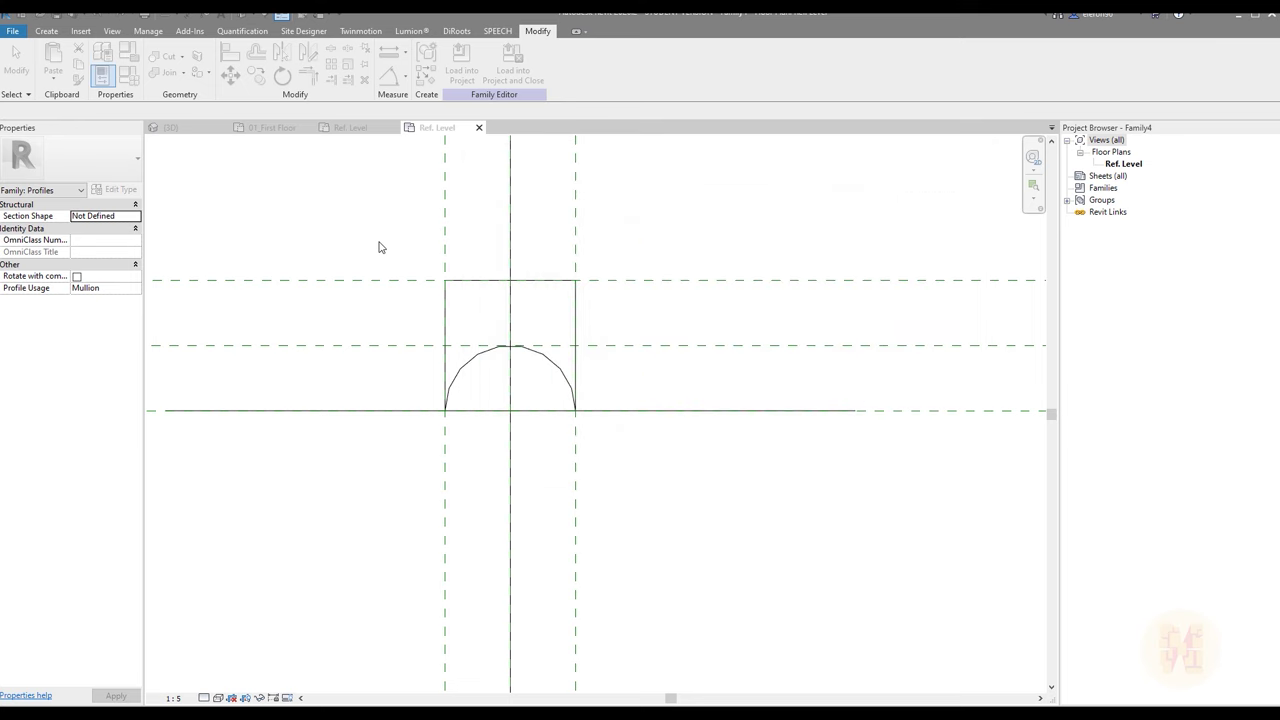
{"action": "left_click", "coordinate": [513, 65]}
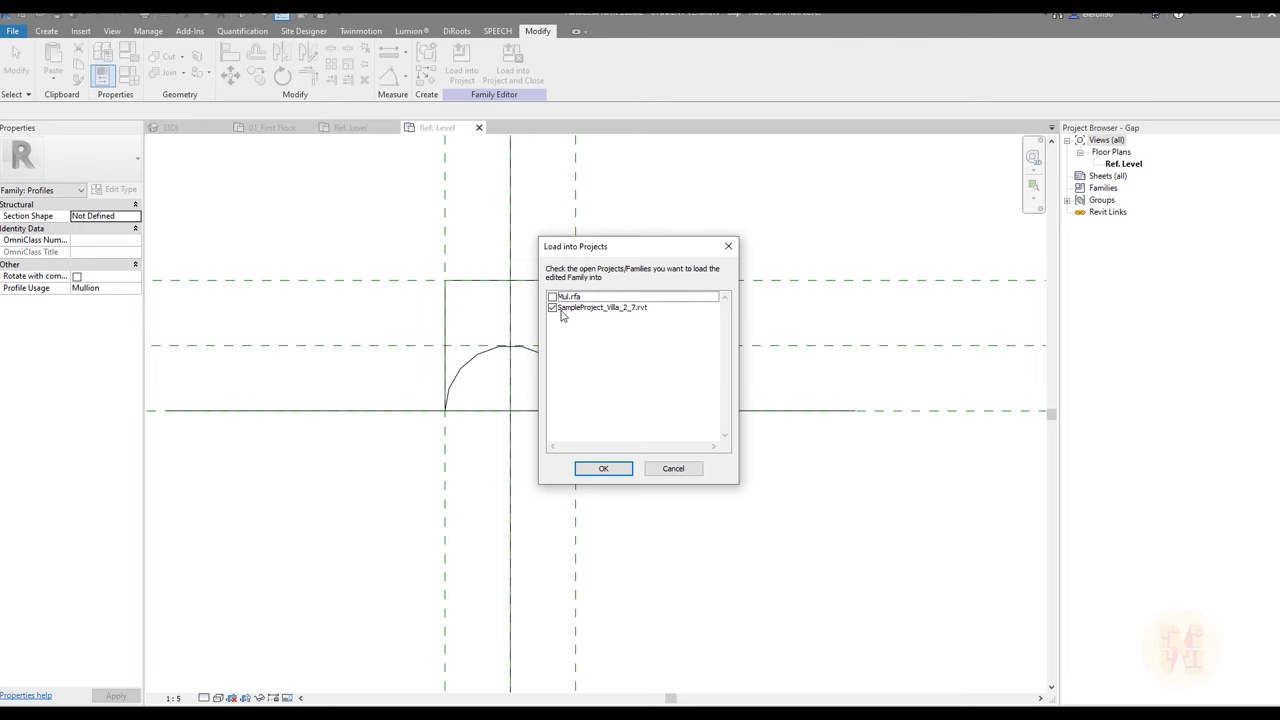
{"action": "left_click", "coordinate": [594, 465]}
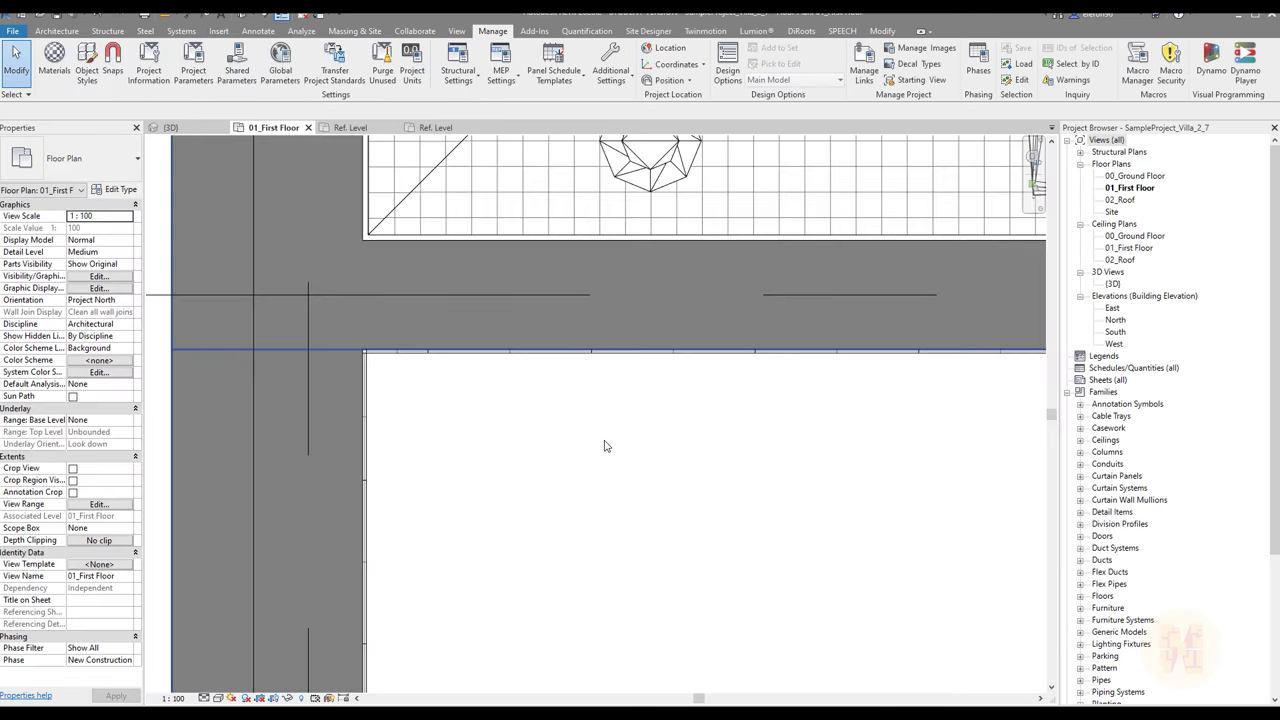
In the {3D} view, place a Rectangular Mullion 10 X 8 on one curtain grid line
{"action": "left_click", "coordinate": [168, 127]}
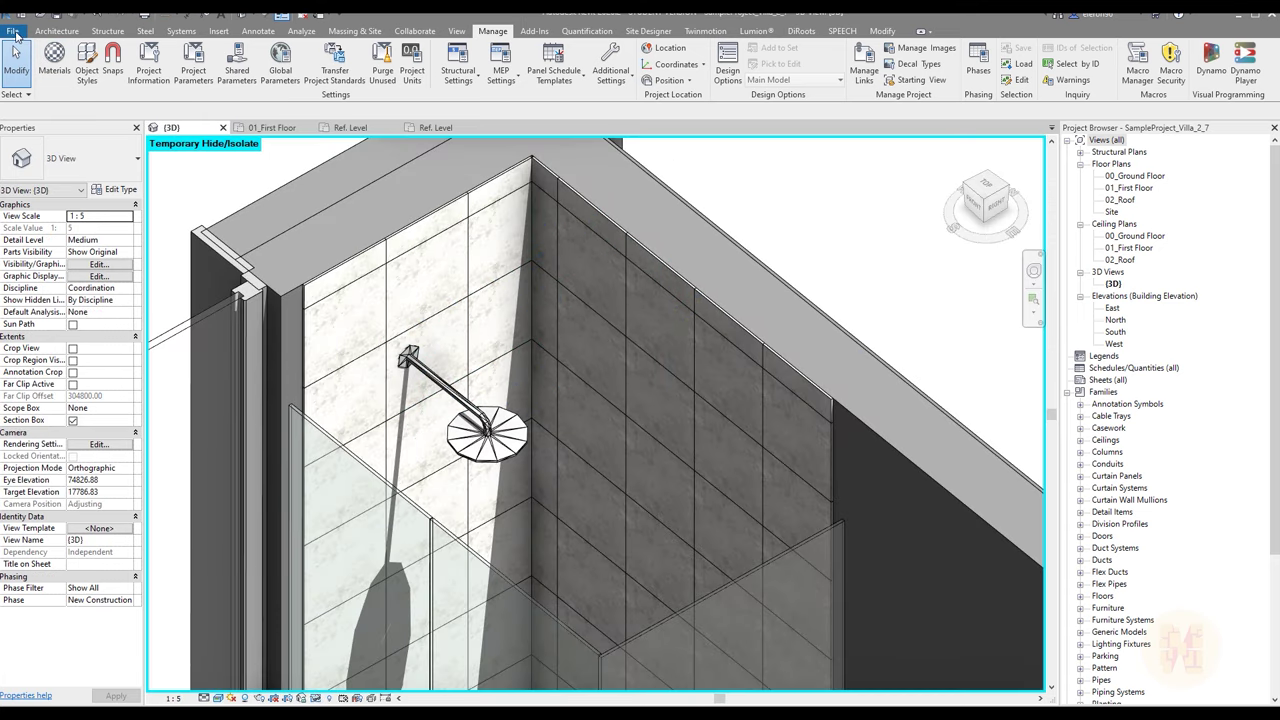
{"action": "left_click", "coordinate": [14, 33]}
{"action": "left_click", "coordinate": [16, 33]}
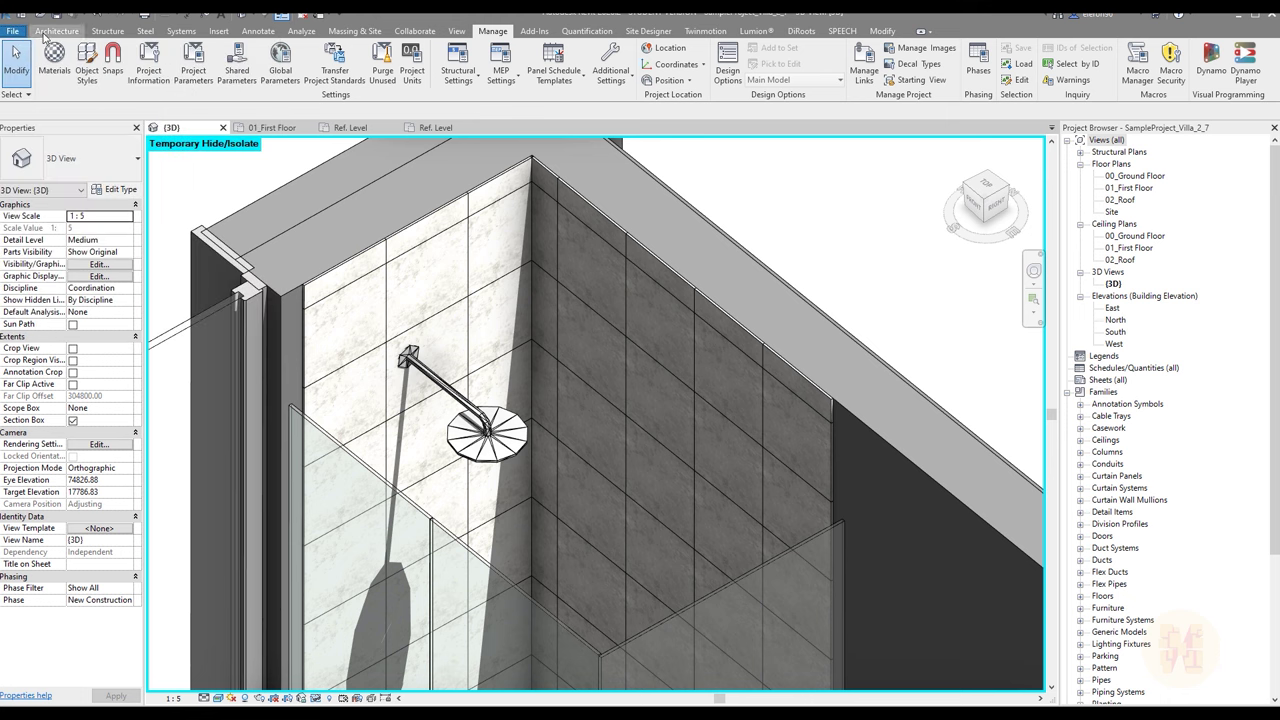
{"action": "left_click", "coordinate": [56, 31]}
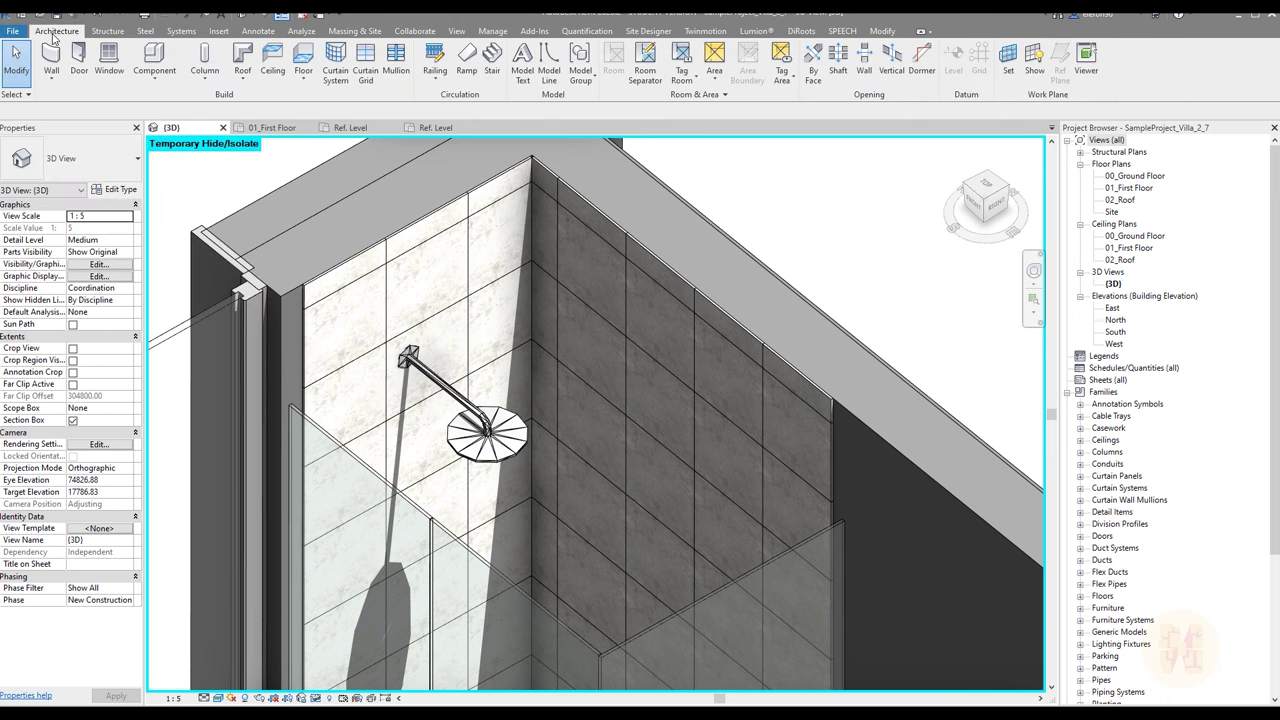
{"action": "left_click", "coordinate": [400, 72]}
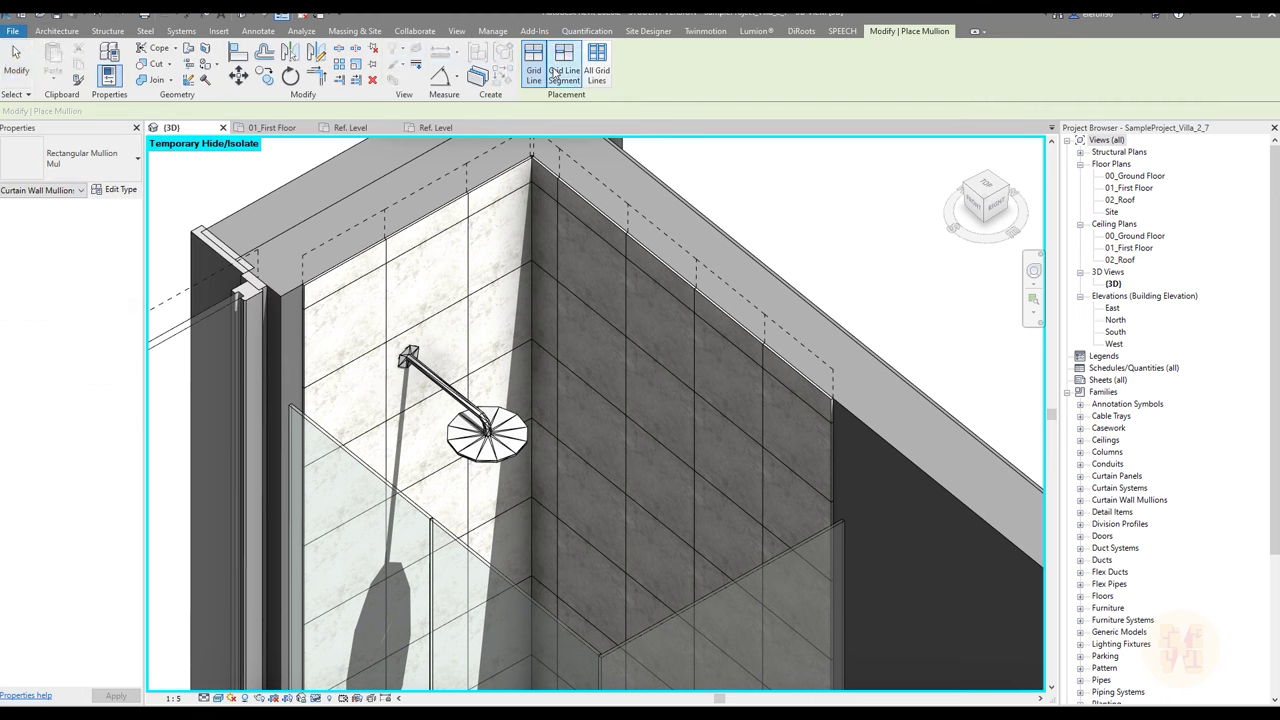
{"action": "left_click", "coordinate": [85, 158]}
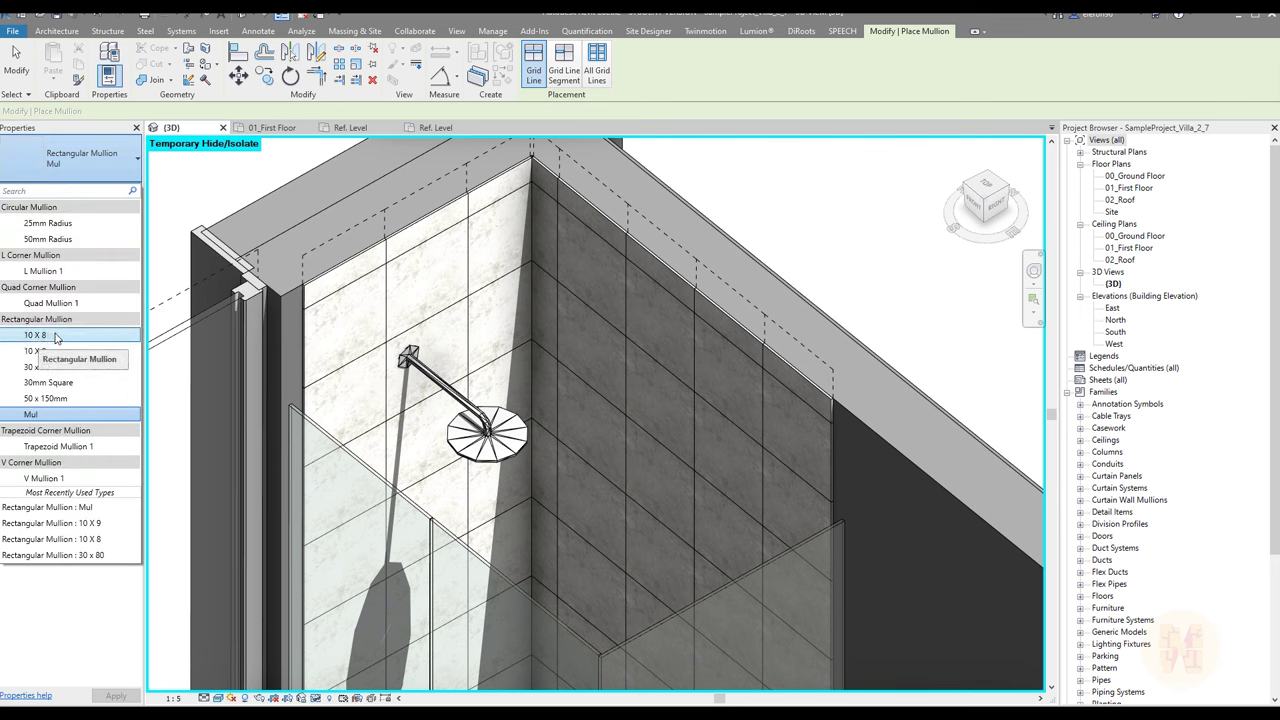
{"action": "left_click", "coordinate": [55, 336]}
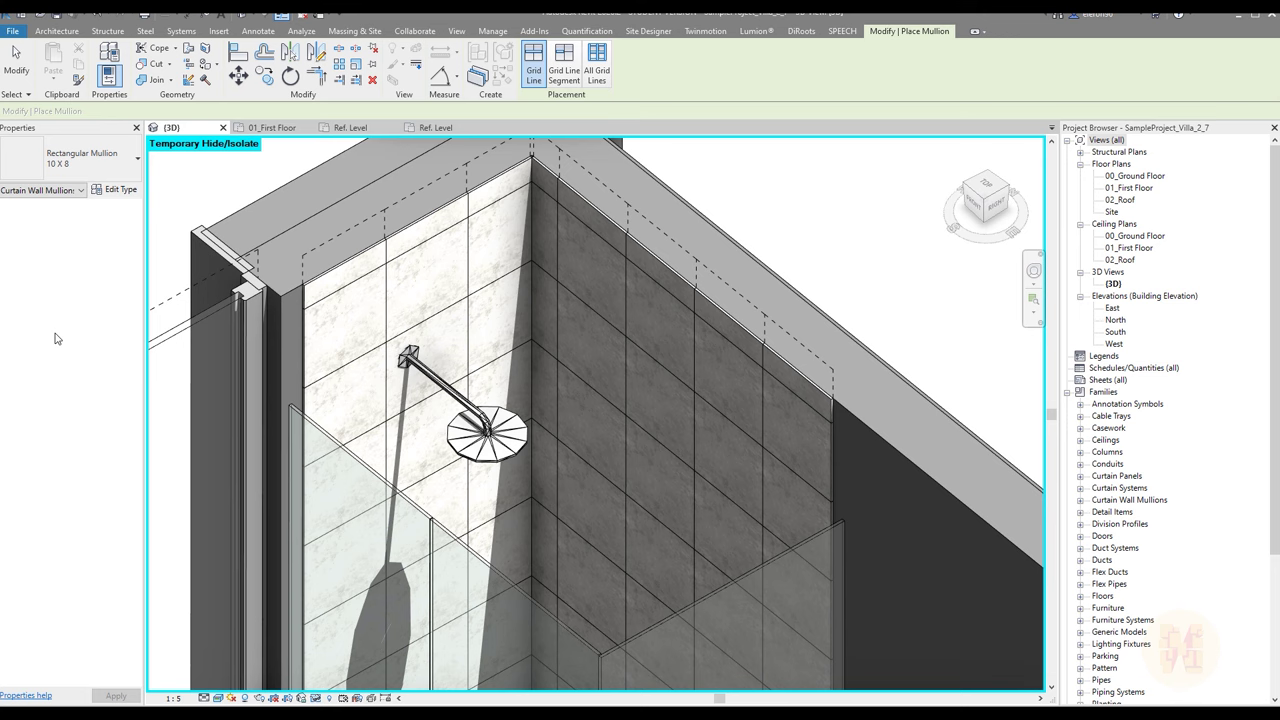
{"action": "left_click", "coordinate": [469, 282]}
{"action": "scroll", "coordinate": [472, 262], "scroll_direction": "up", "scroll_amount": 3}
{"action": "key", "text": "Escape"}
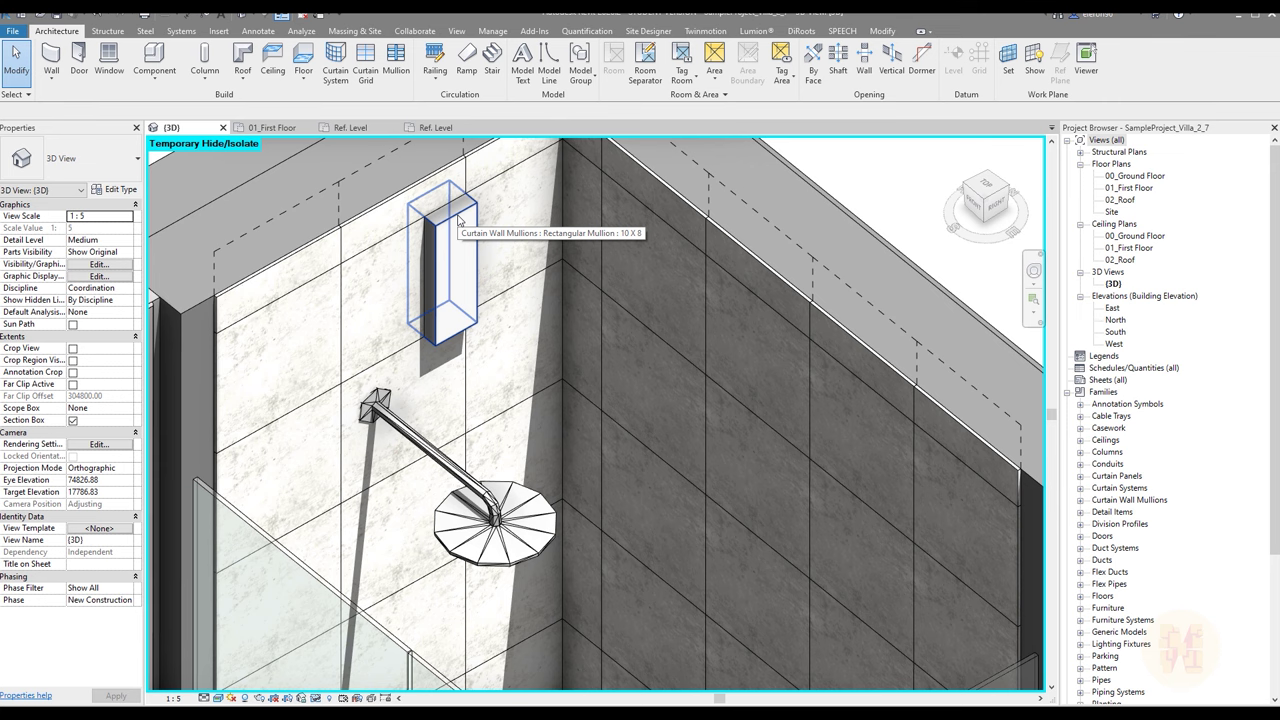
Duplicate the mullion type as 'Gap' and set its Profile to Gap : Gap
{"action": "left_click", "coordinate": [457, 218]}
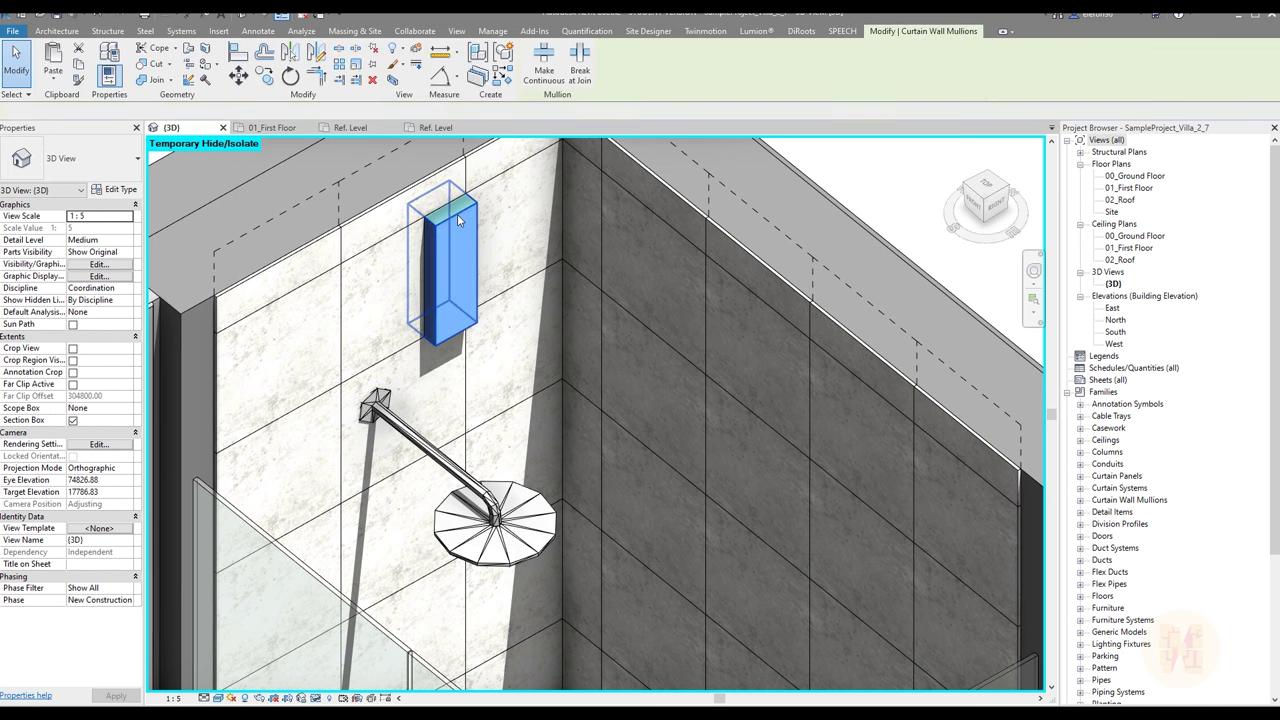
{"action": "left_click", "coordinate": [117, 190]}
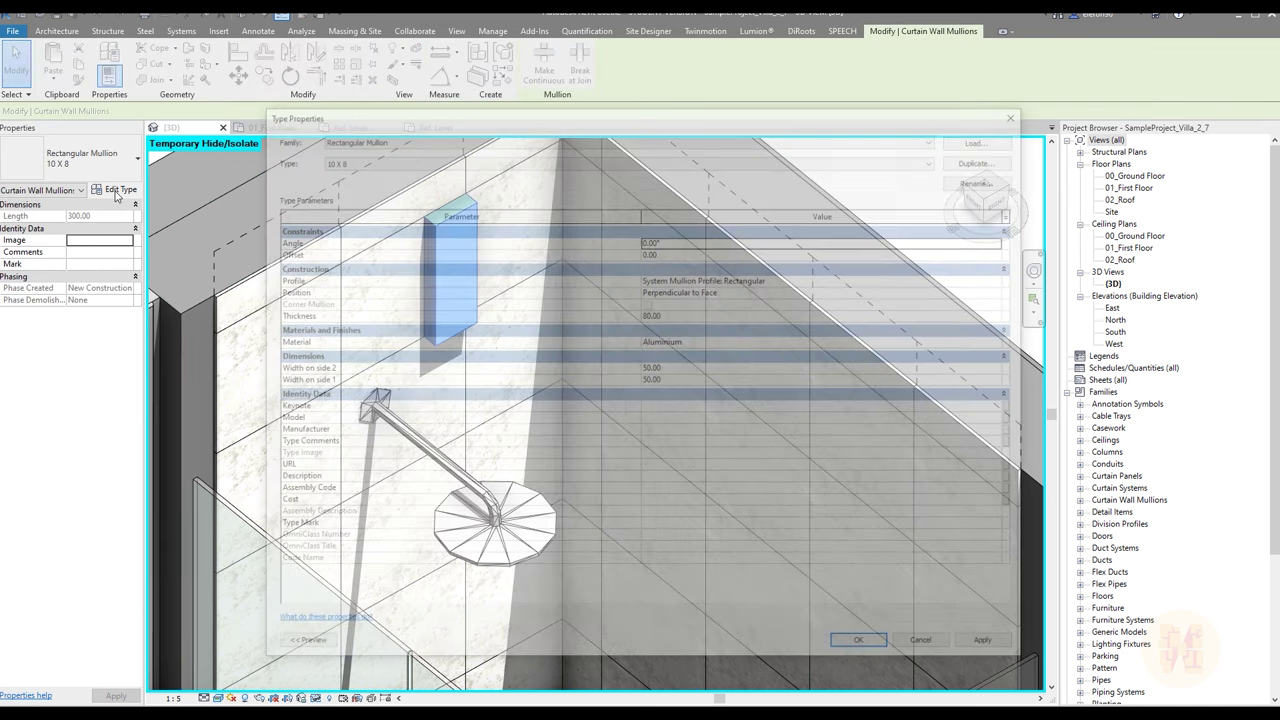
{"action": "left_click", "coordinate": [996, 164]}
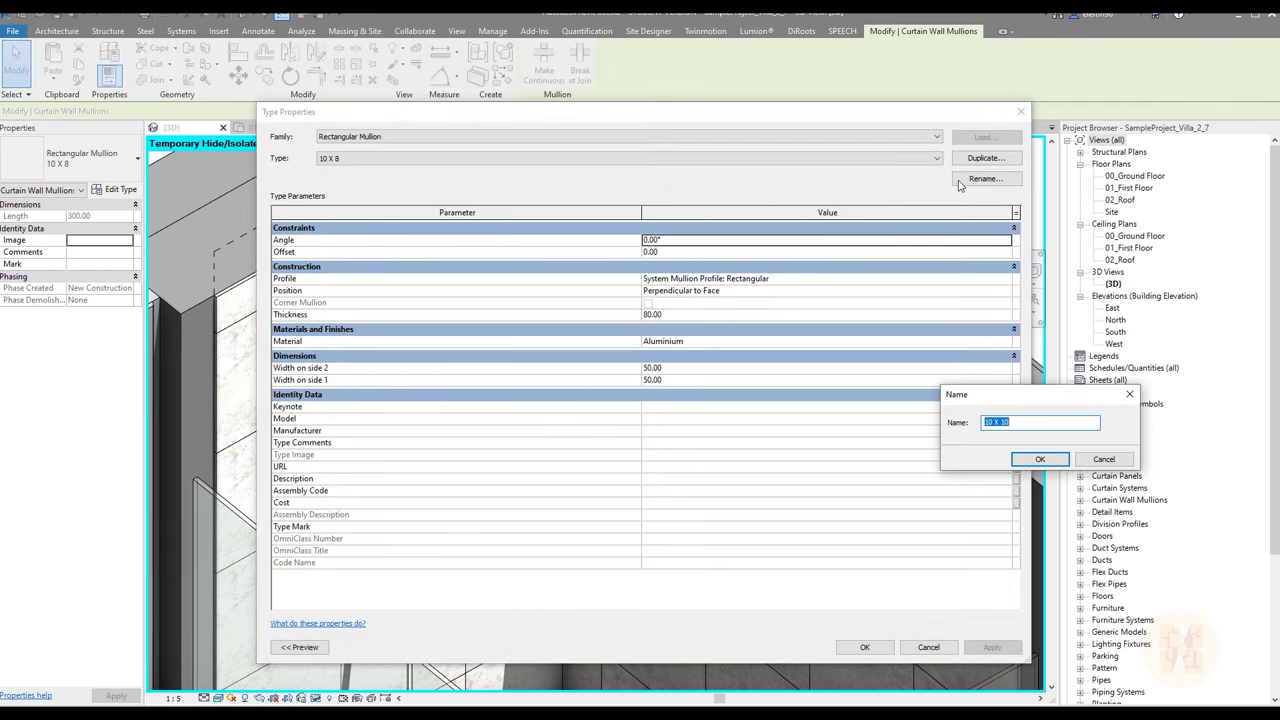
{"action": "type", "text": "Gap"}
{"action": "key", "text": "Return"}
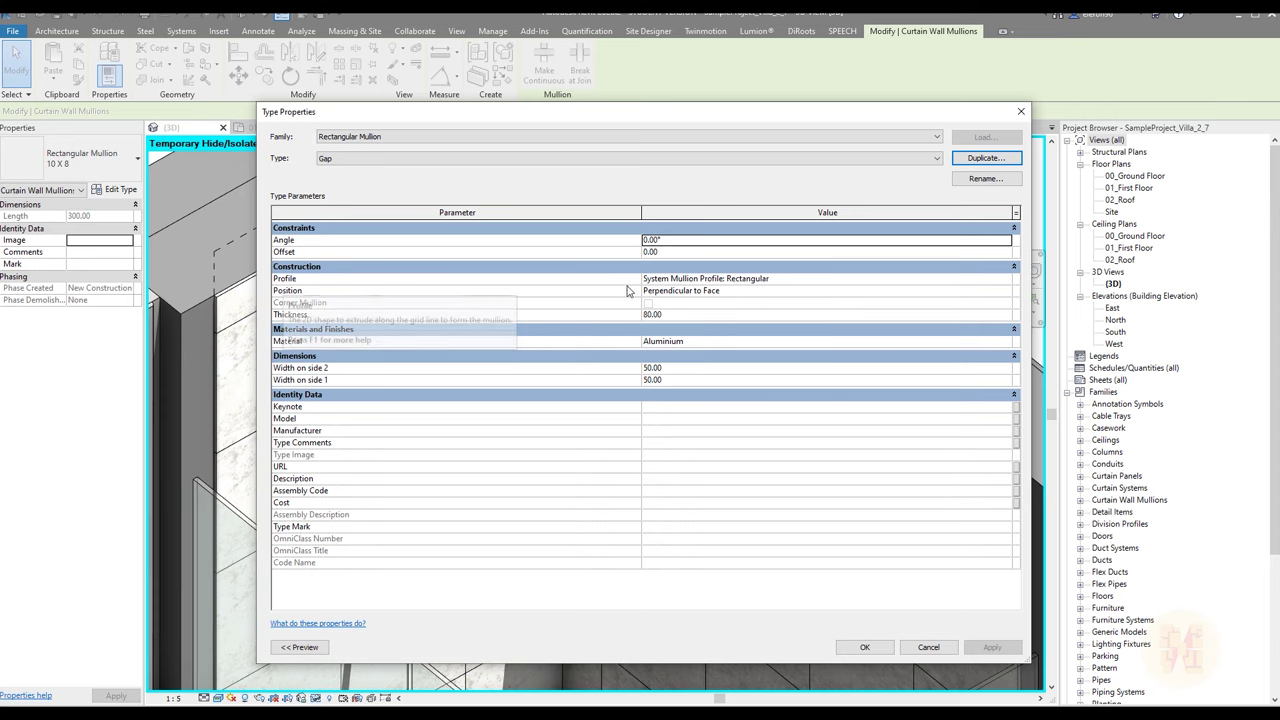
{"action": "left_click", "coordinate": [1003, 283]}
{"action": "left_click", "coordinate": [1004, 281]}
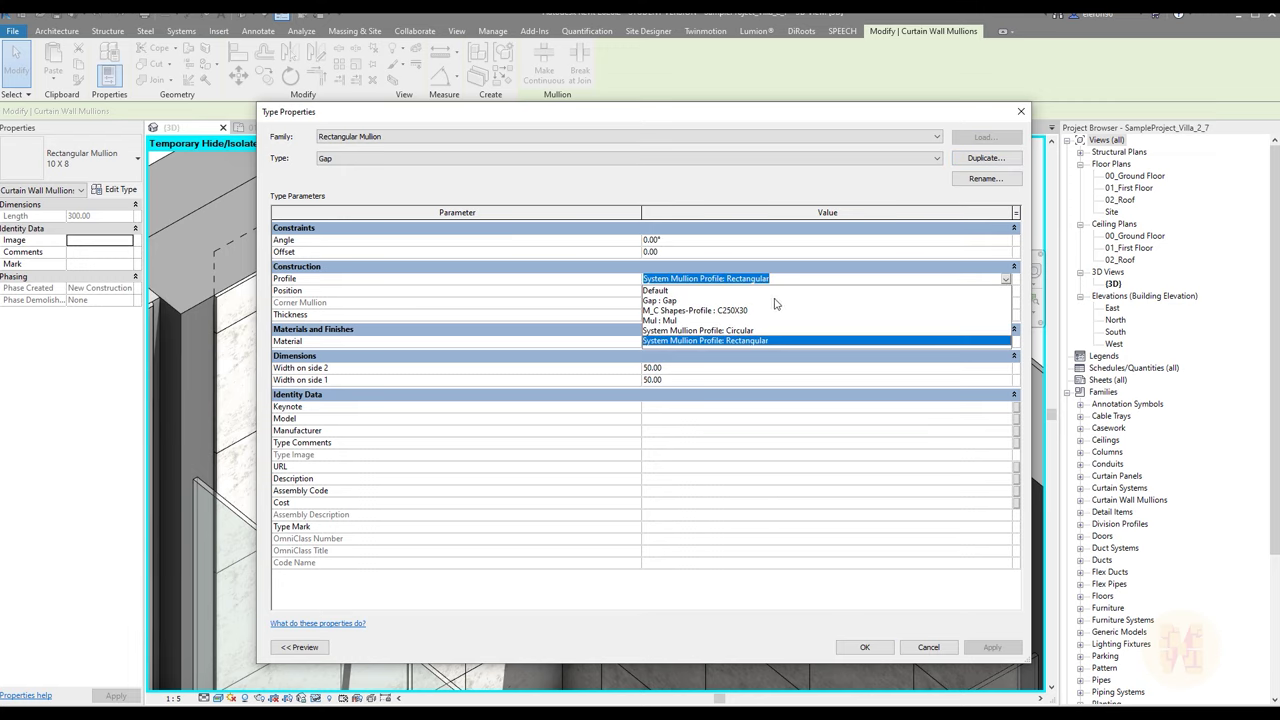
{"action": "left_click", "coordinate": [657, 301]}
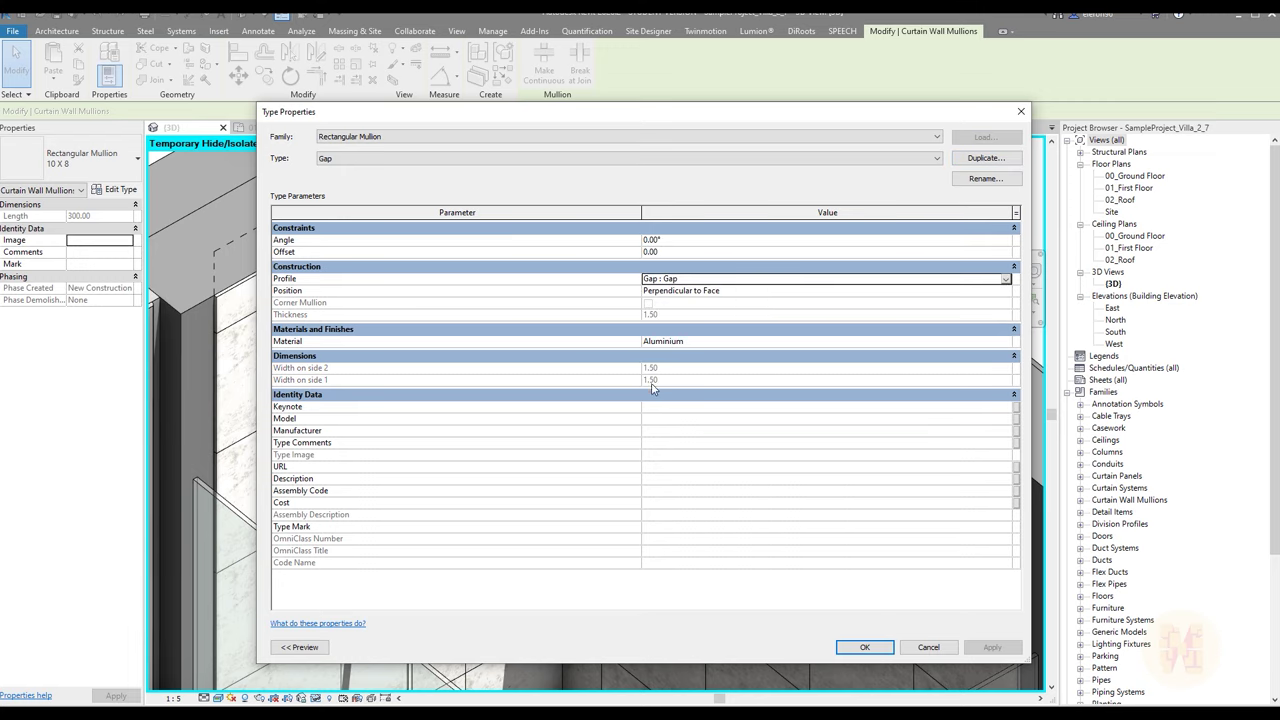
{"action": "left_click", "coordinate": [865, 647]}
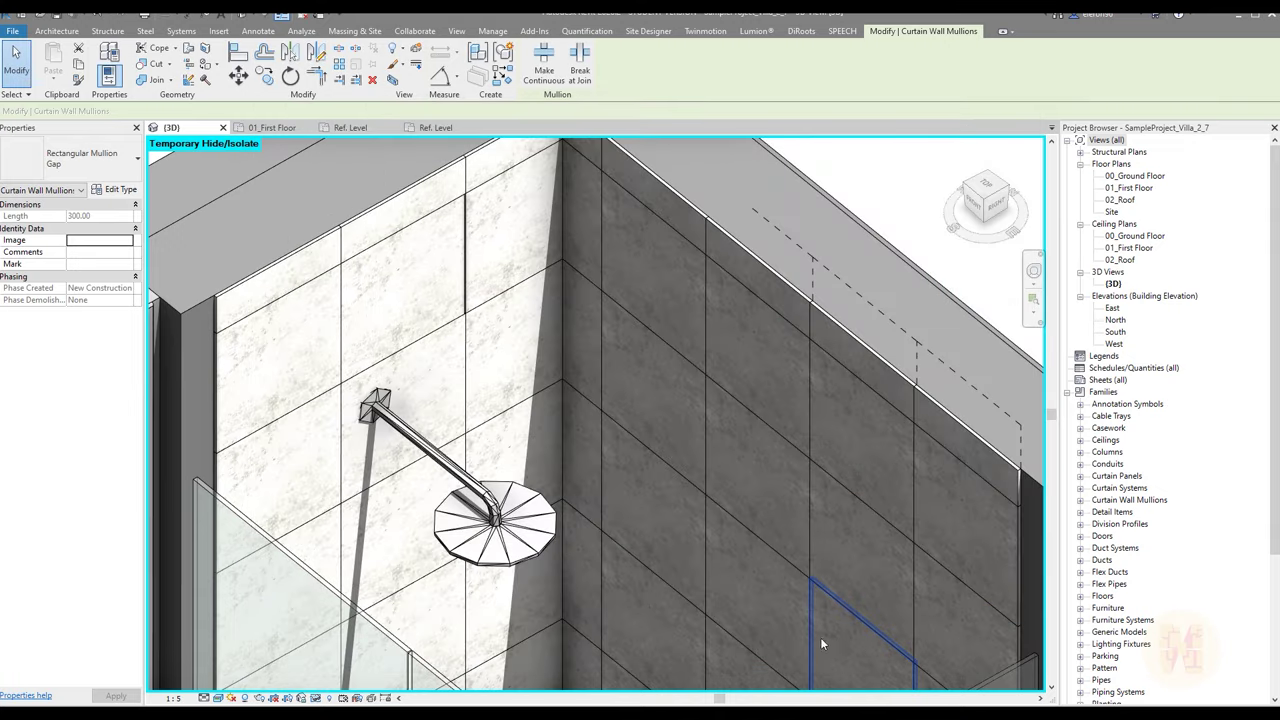
Zoom in on the Gap mullion and reopen its Type Properties, moved aside for visibility
{"action": "scroll", "coordinate": [605, 447], "scroll_direction": "up", "scroll_amount": 5}
{"action": "middle_click_drag", "start_coordinate": [605, 447], "coordinate": [486, 430], "text": "shift"}
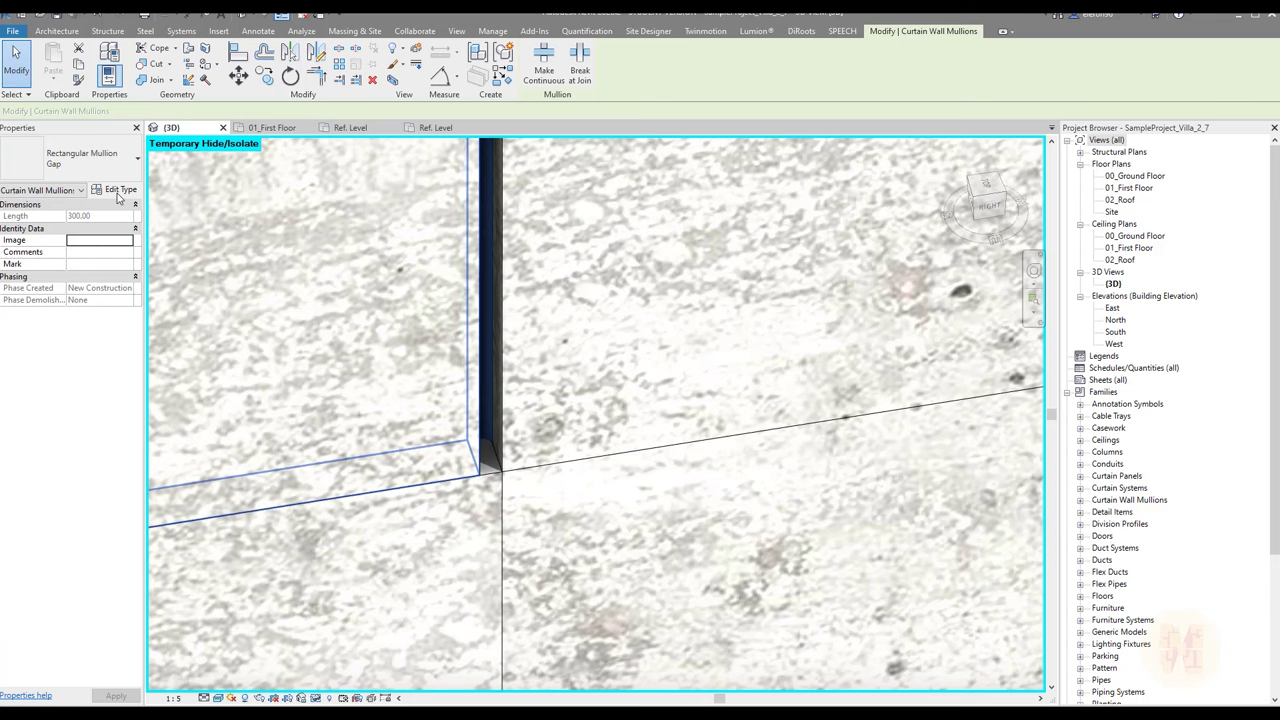
{"action": "left_click", "coordinate": [118, 195]}
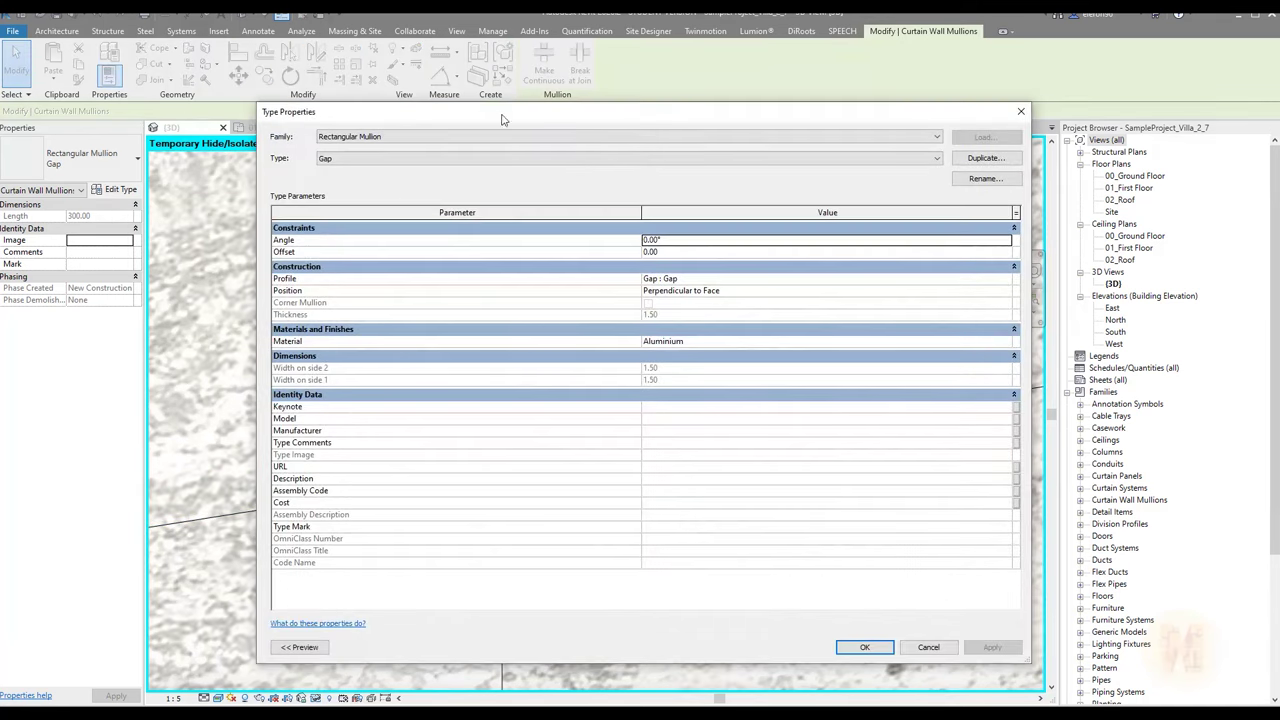
{"action": "left_click_drag", "start_coordinate": [474, 116], "coordinate": [795, 120]}
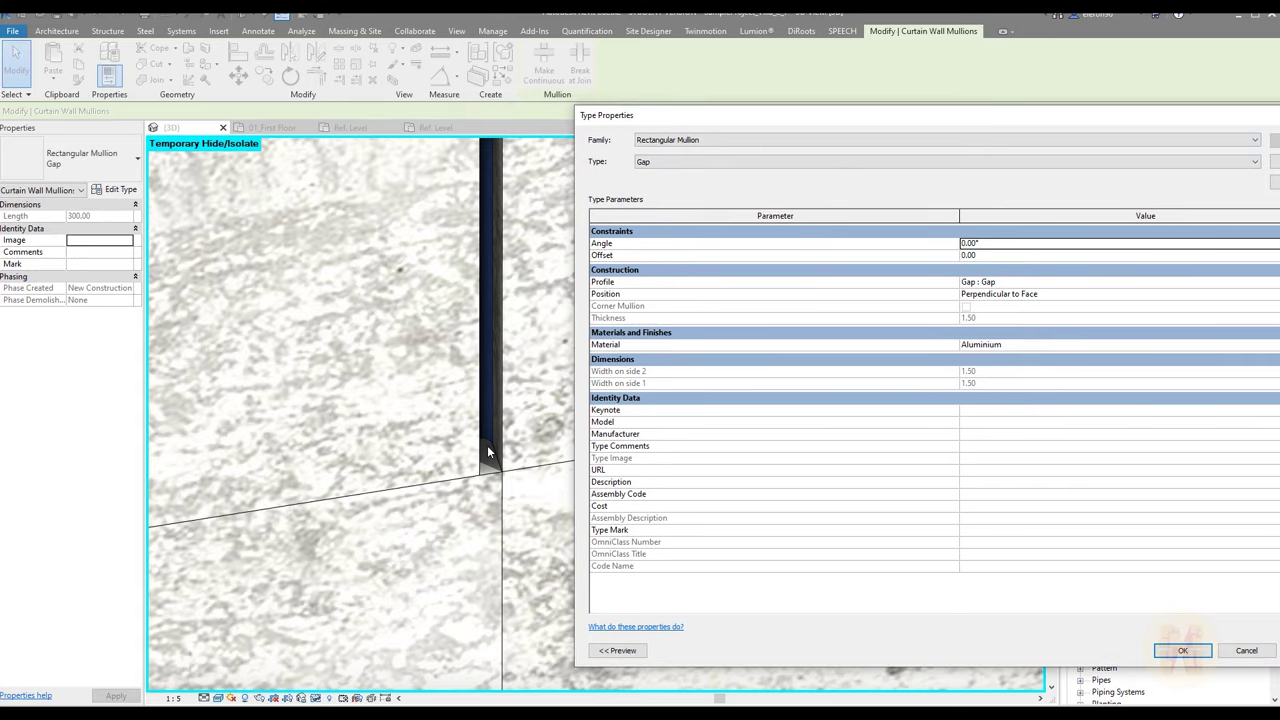
Set the Gap mullion Offset to 5.50 and confirm the type changes
{"action": "left_click", "coordinate": [996, 256]}
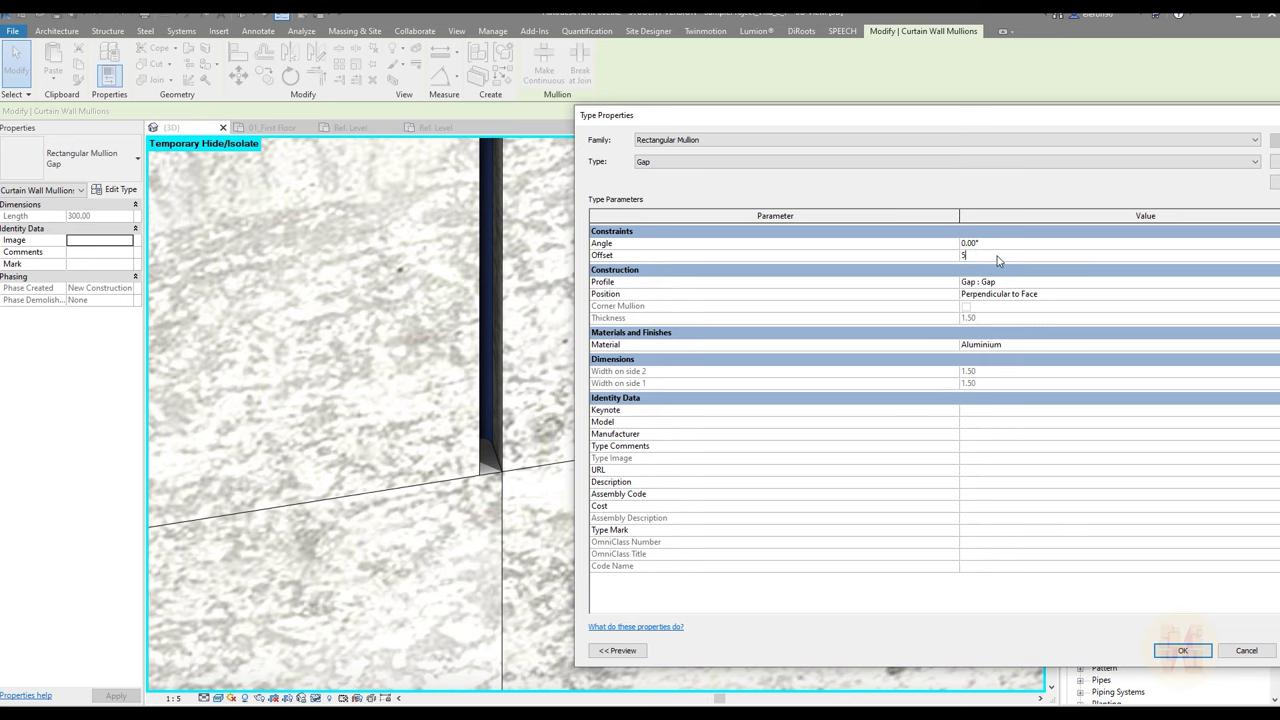
{"action": "key", "text": "Return"}
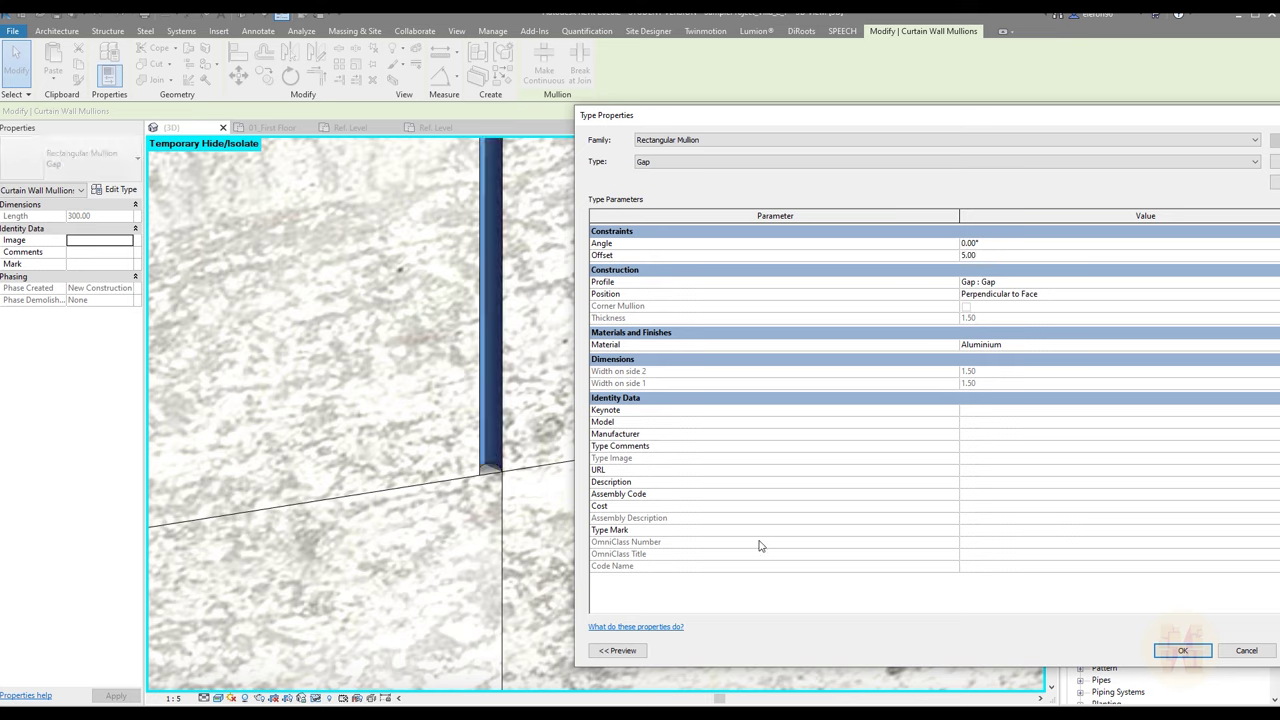
{"action": "left_click", "coordinate": [1005, 258]}
{"action": "type", "text": "5.5"}
{"action": "key", "text": "Return"}
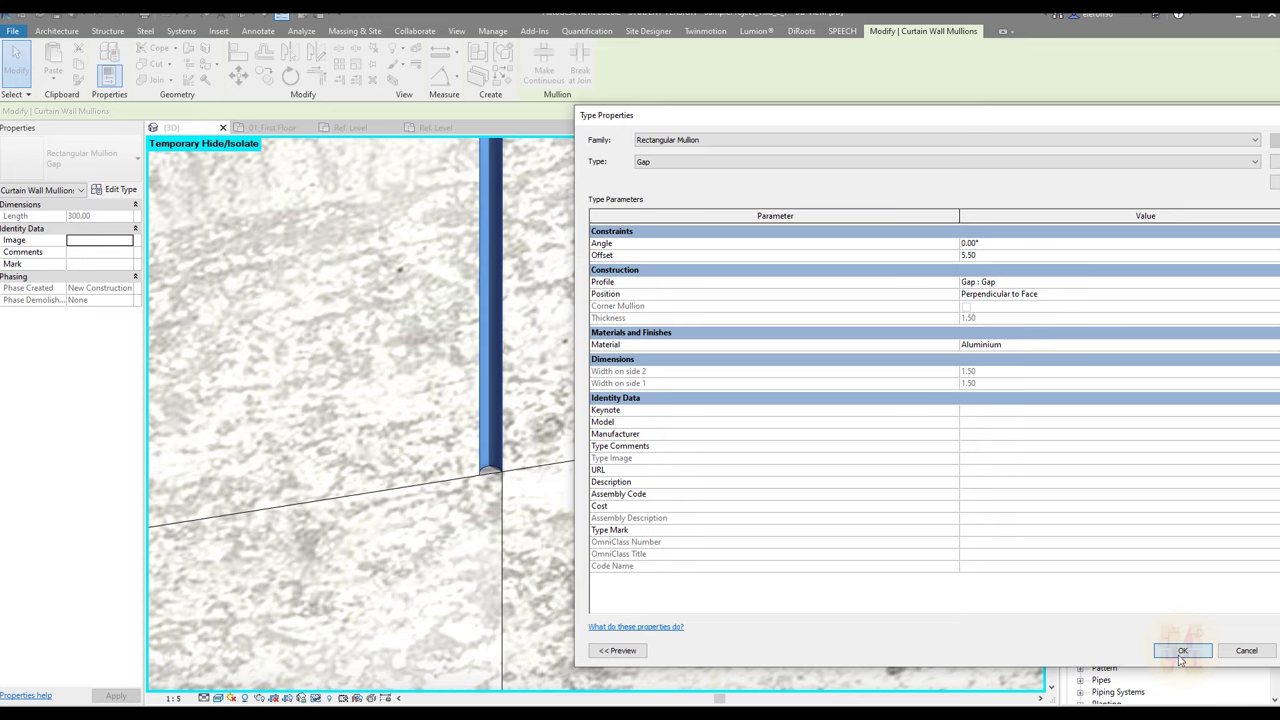
{"action": "left_click", "coordinate": [1181, 651]}
{"action": "middle_click_drag", "start_coordinate": [610, 562], "coordinate": [593, 467], "text": "shift"}
{"action": "key", "text": "Escape"}
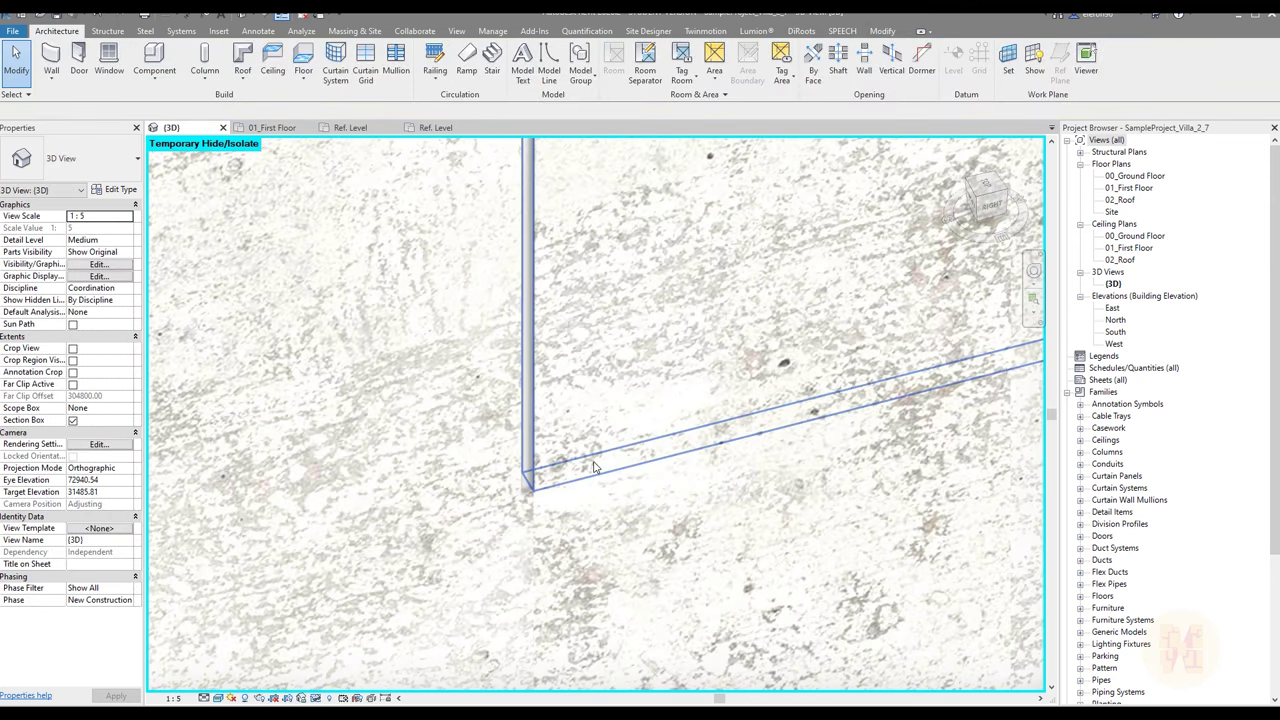
Select the shower's TILE_WC curtain wall in the 01_First Floor plan and open its Type Properties from 3D
{"action": "scroll", "coordinate": [696, 435], "scroll_direction": "down", "scroll_amount": 5}
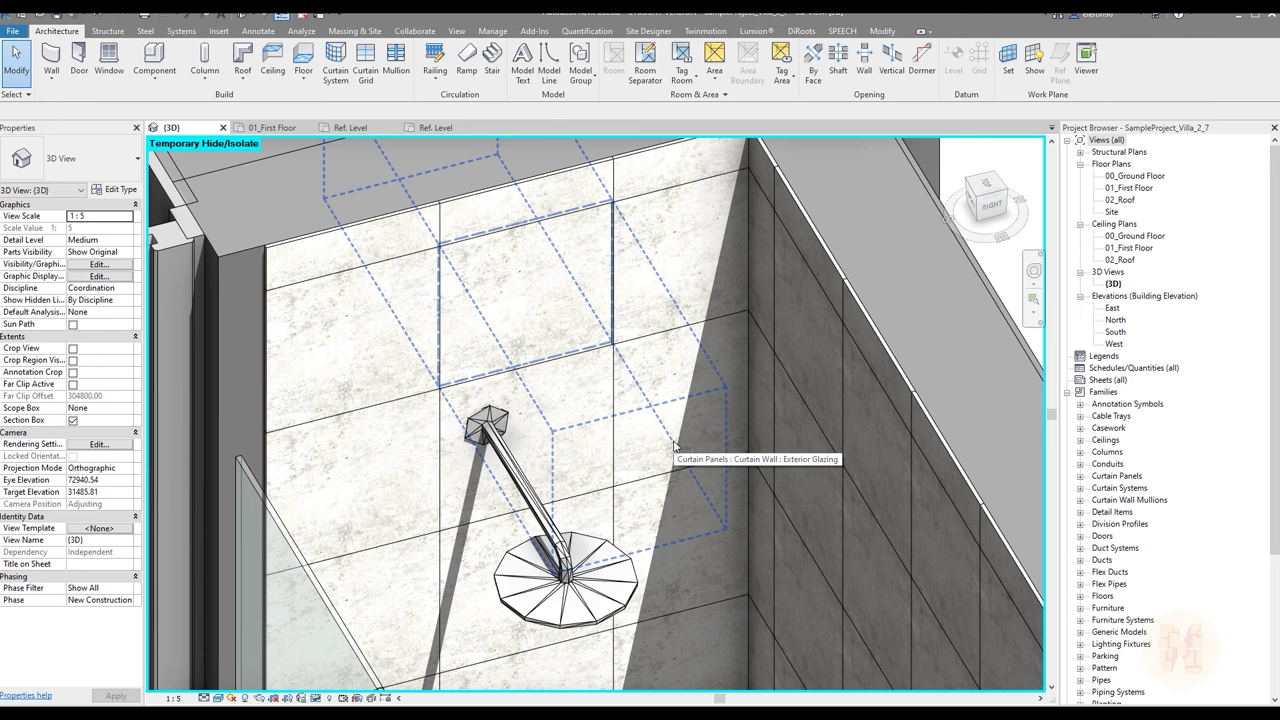
{"action": "scroll", "coordinate": [677, 447], "scroll_direction": "down", "scroll_amount": 3}
{"action": "scroll", "coordinate": [600, 430], "scroll_direction": "up", "scroll_amount": 2}
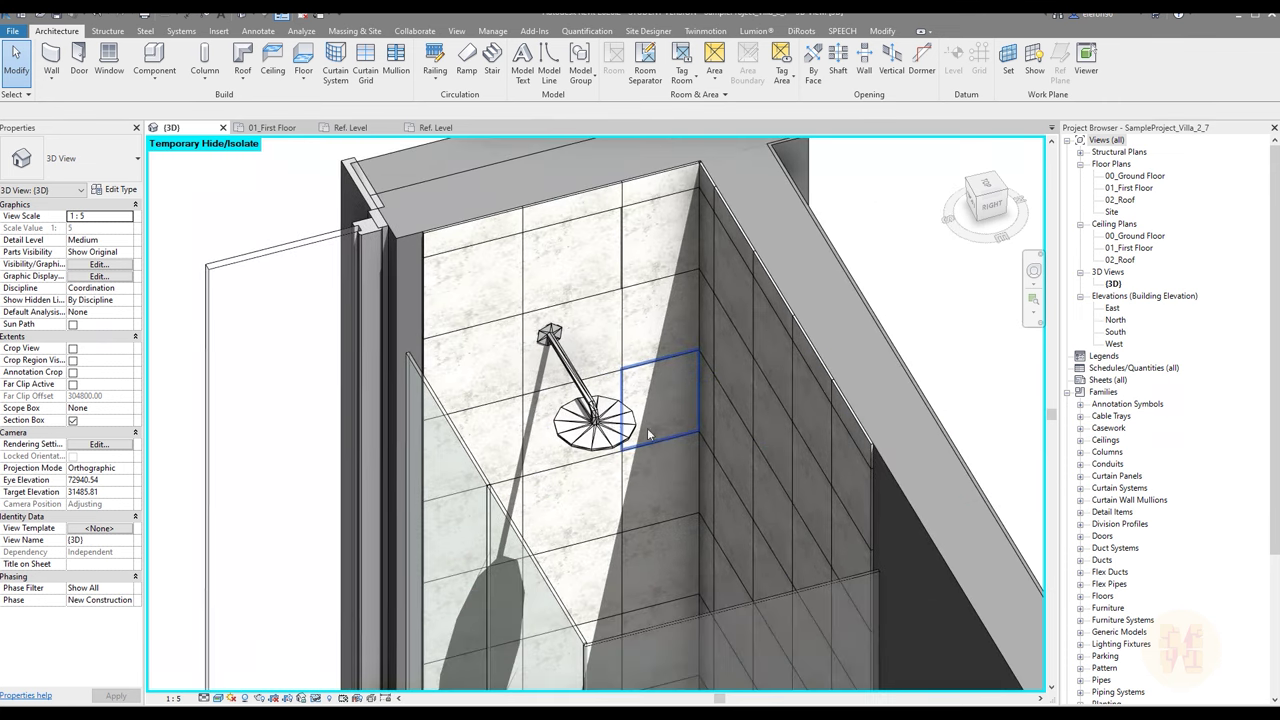
{"action": "left_click", "coordinate": [274, 128]}
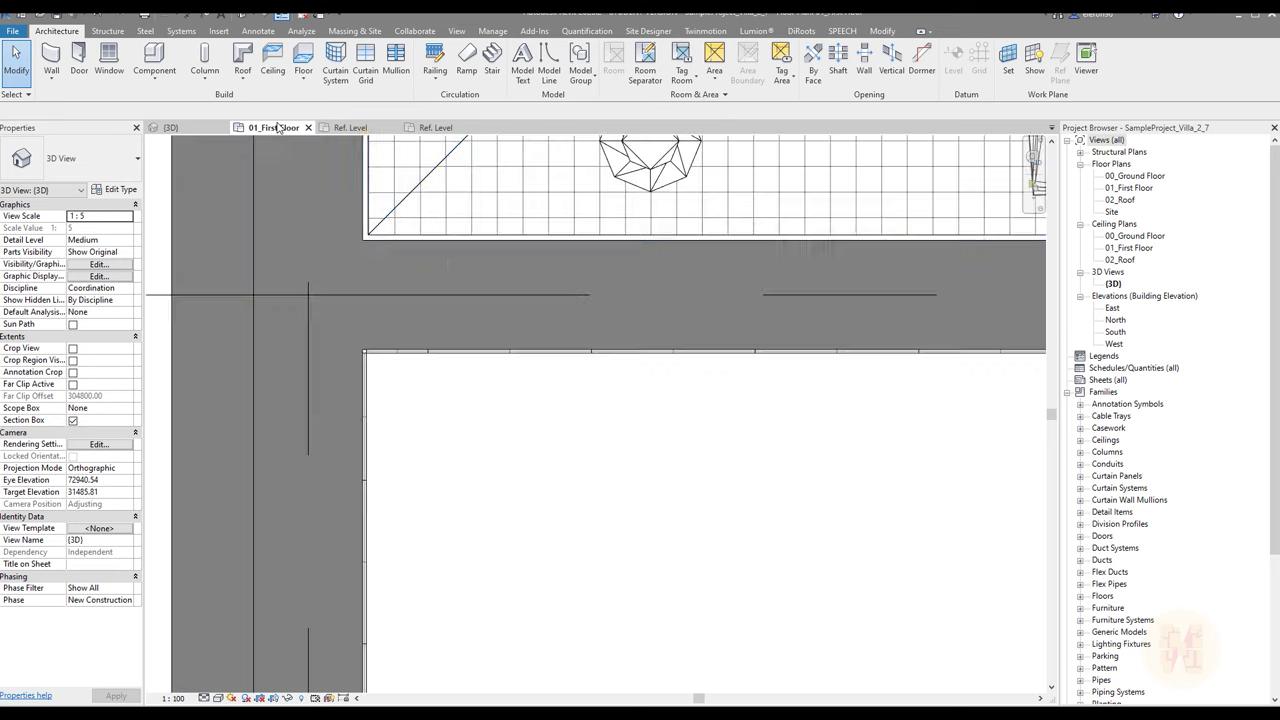
{"action": "left_click", "coordinate": [363, 452]}
{"action": "scroll", "coordinate": [411, 429], "scroll_direction": "down", "scroll_amount": 2}
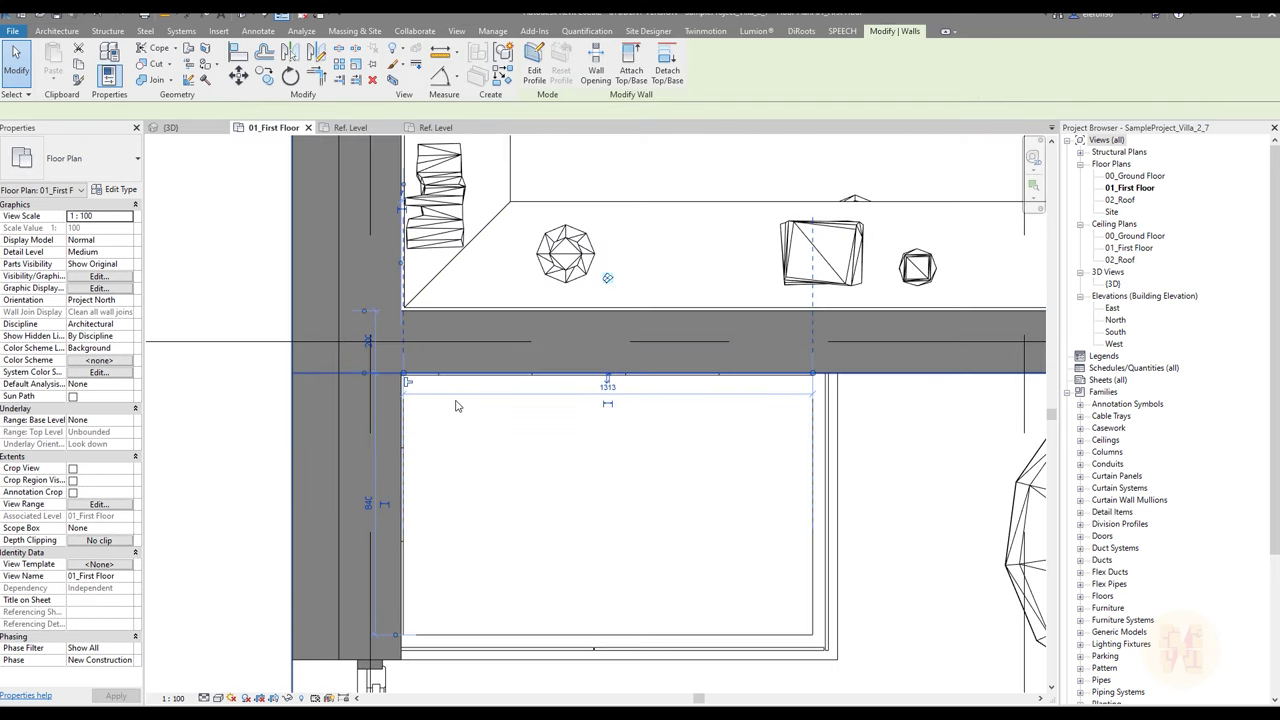
{"action": "left_click", "coordinate": [170, 128]}
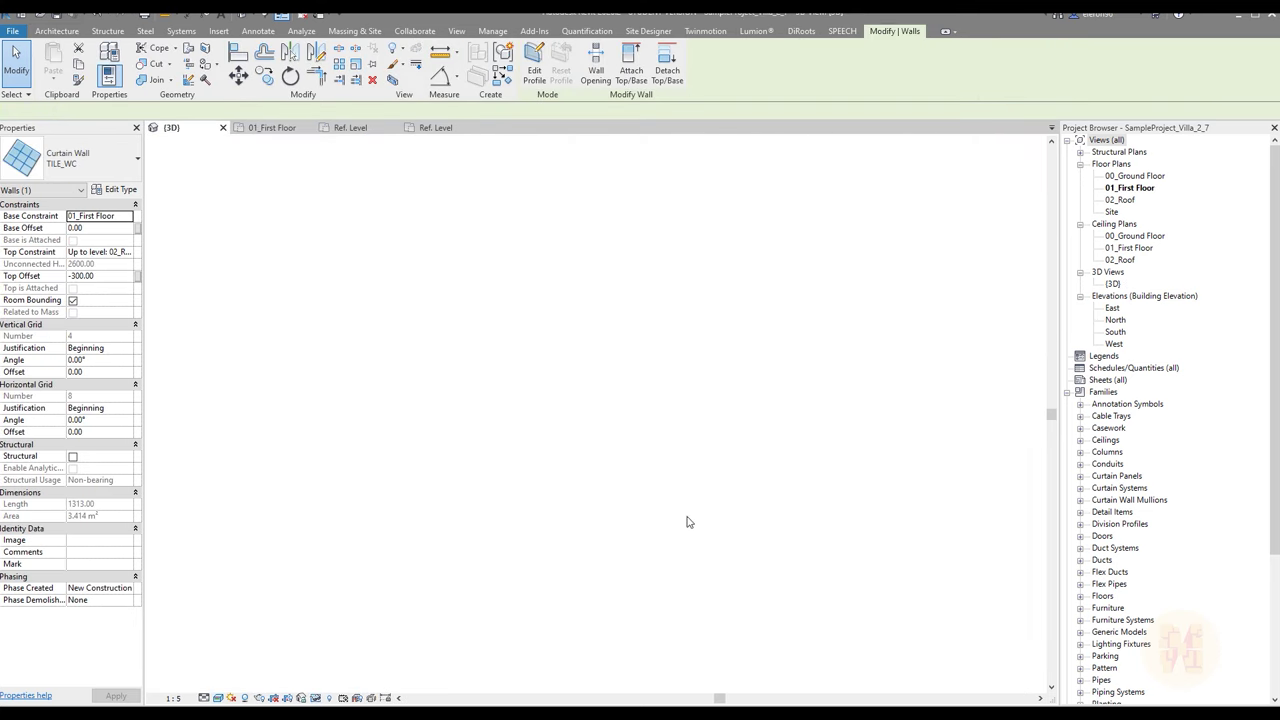
{"action": "middle_click_drag", "start_coordinate": [682, 411], "coordinate": [606, 283], "text": "shift"}
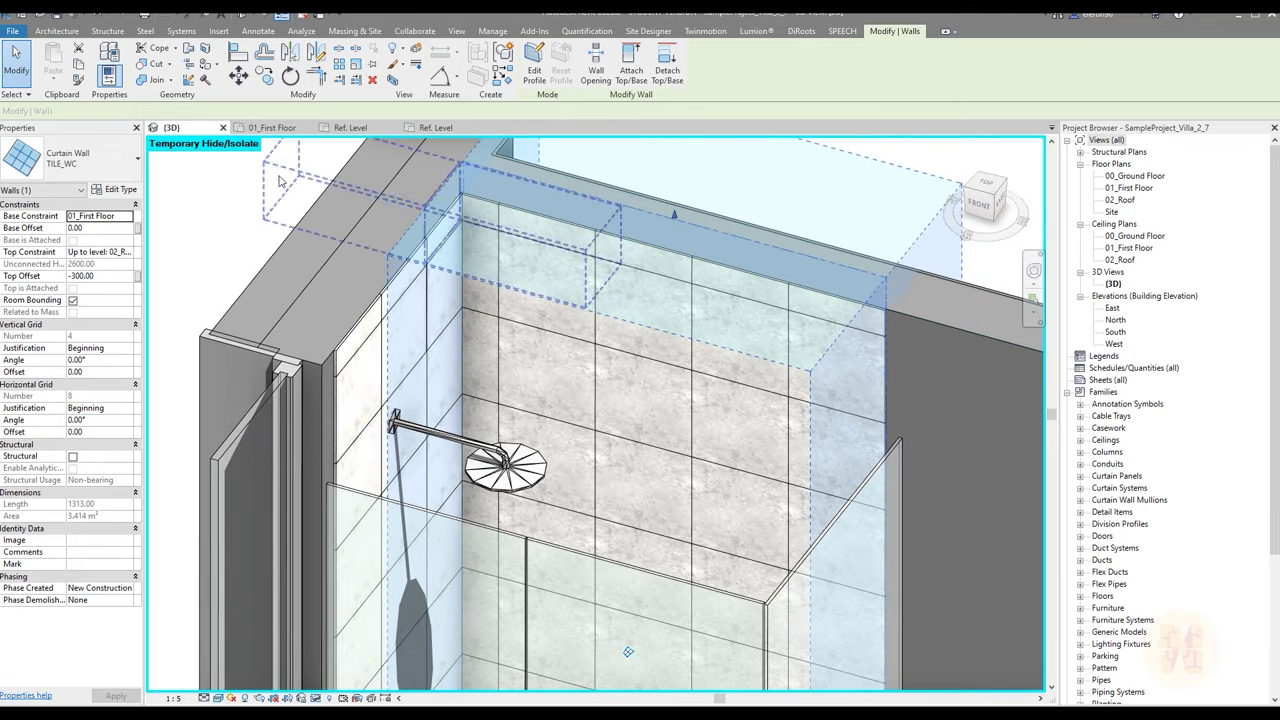
{"action": "left_click", "coordinate": [124, 192]}
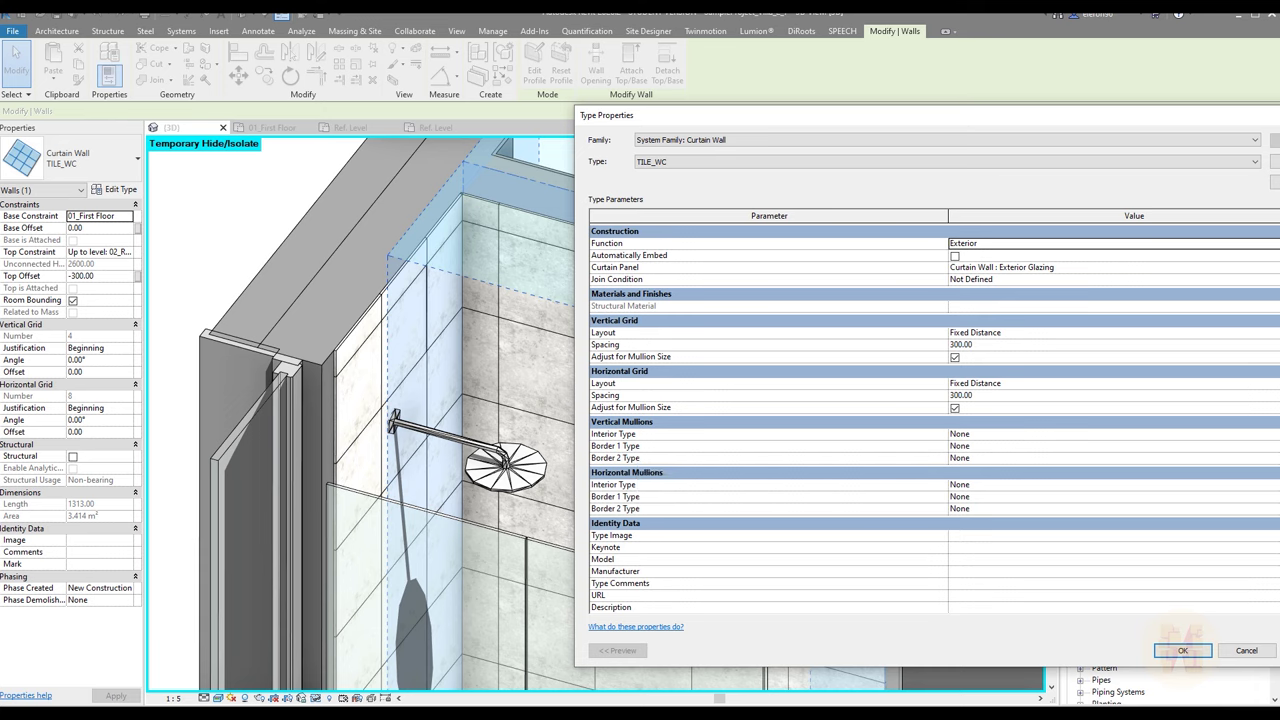
Set both vertical and horizontal interior mullions of TILE_WC to Rectangular Mullion : Gap
{"action": "left_click", "coordinate": [1050, 433]}
{"action": "scroll", "coordinate": [1062, 466], "scroll_direction": "down", "scroll_amount": 3}
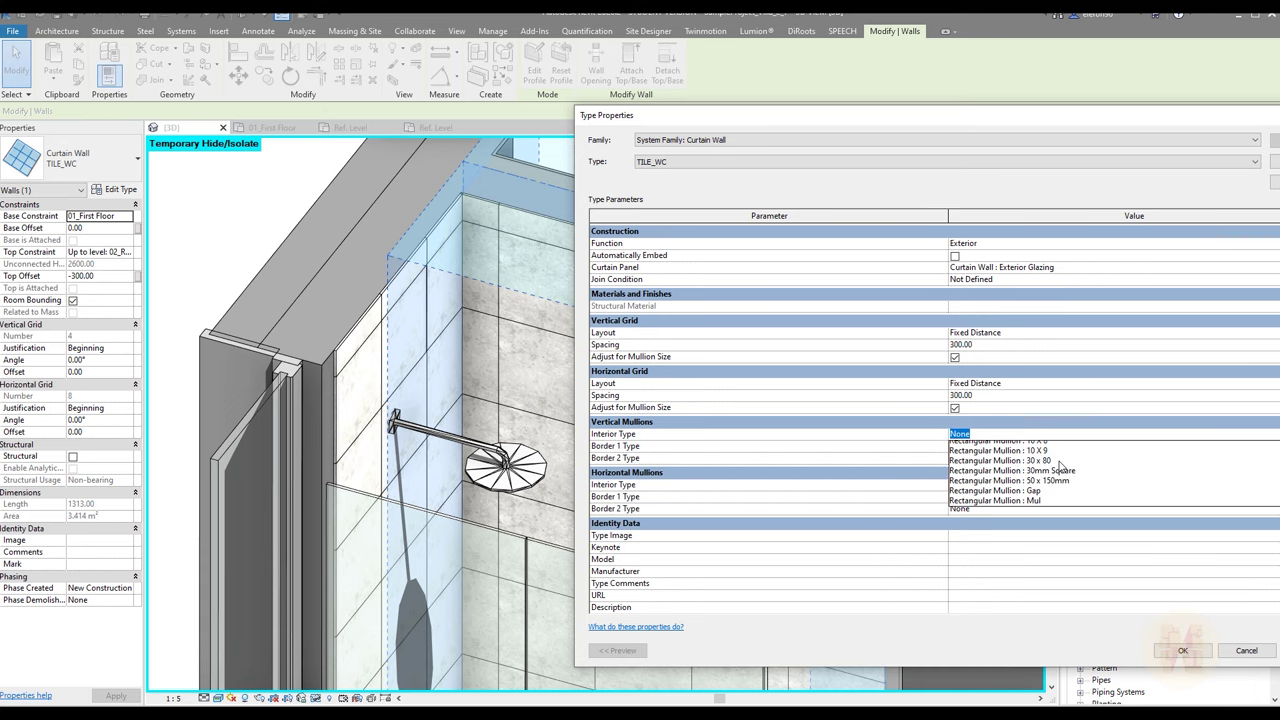
{"action": "left_click", "coordinate": [1024, 494]}
{"action": "left_click", "coordinate": [1045, 484]}
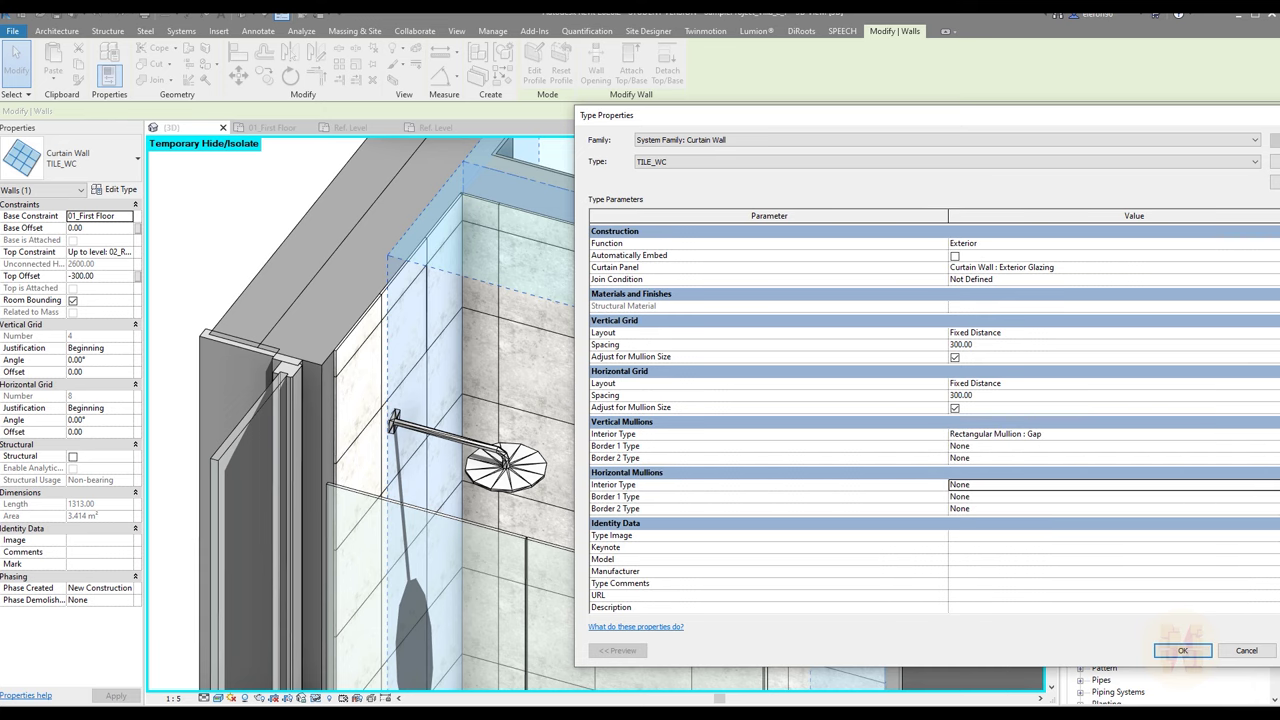
{"action": "left_click", "coordinate": [1030, 537]}
{"action": "left_click", "coordinate": [1182, 651]}
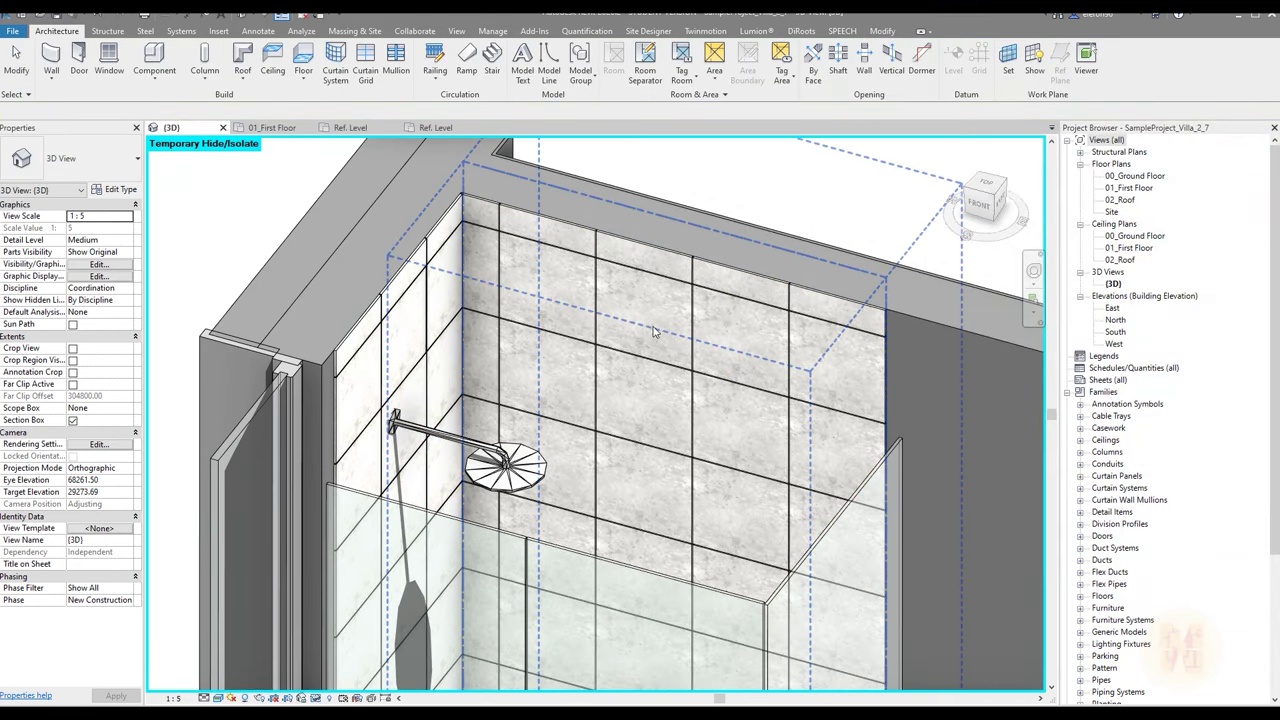
Select a Tile_Concrete panel to confirm it now measures 297 x 297
{"action": "scroll", "coordinate": [565, 400], "scroll_direction": "up", "scroll_amount": 6}
{"action": "middle_click_drag", "start_coordinate": [537, 357], "coordinate": [487, 426], "text": "shift"}
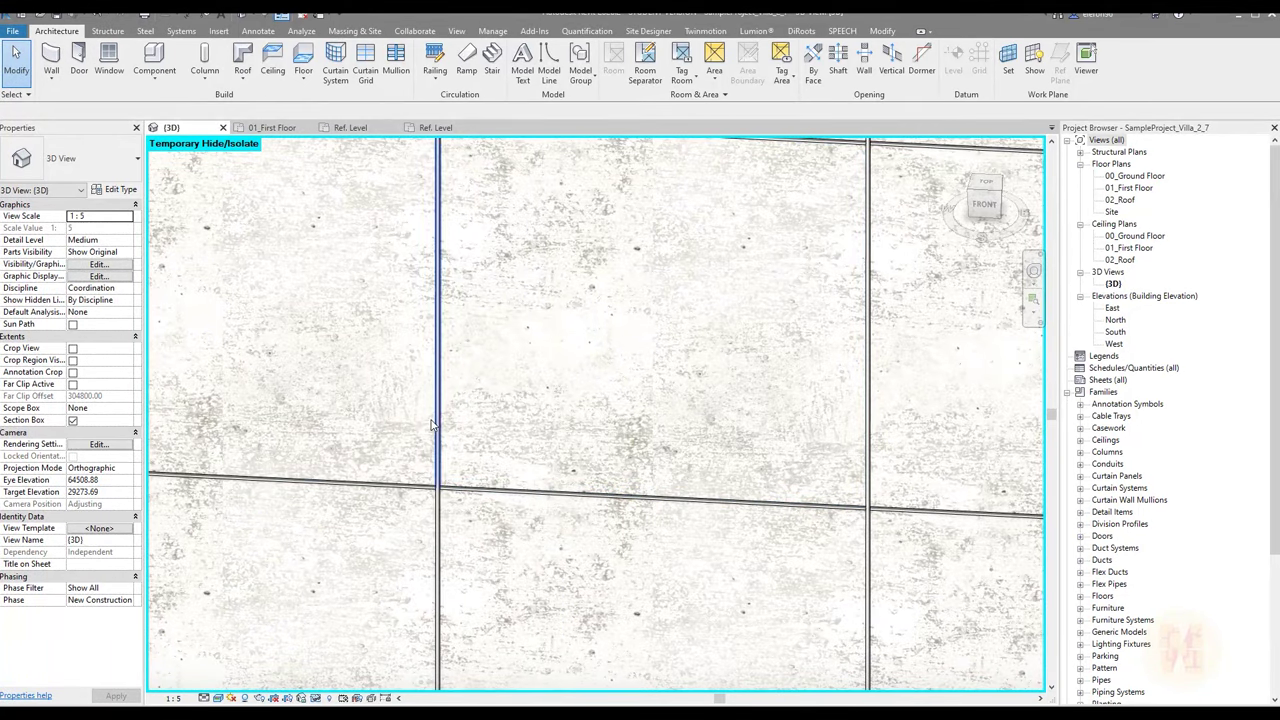
{"action": "scroll", "coordinate": [555, 432], "scroll_direction": "down", "scroll_amount": 5}
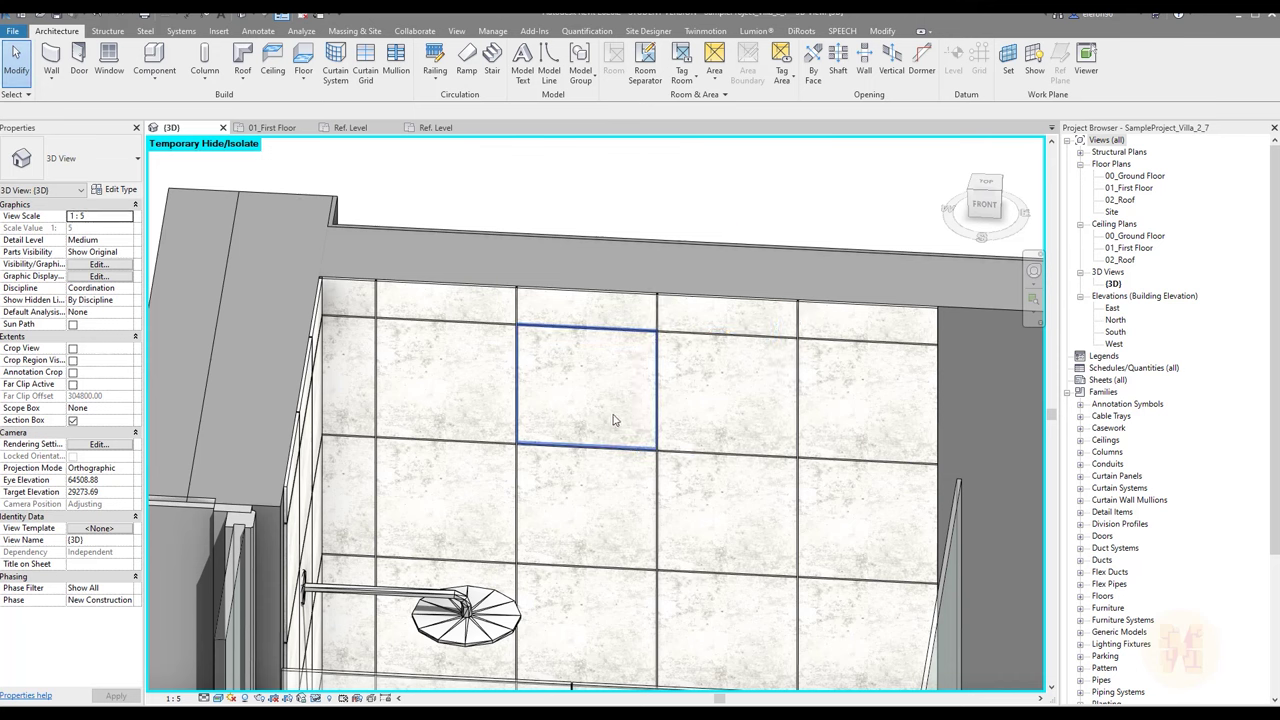
{"action": "left_click", "coordinate": [614, 420]}
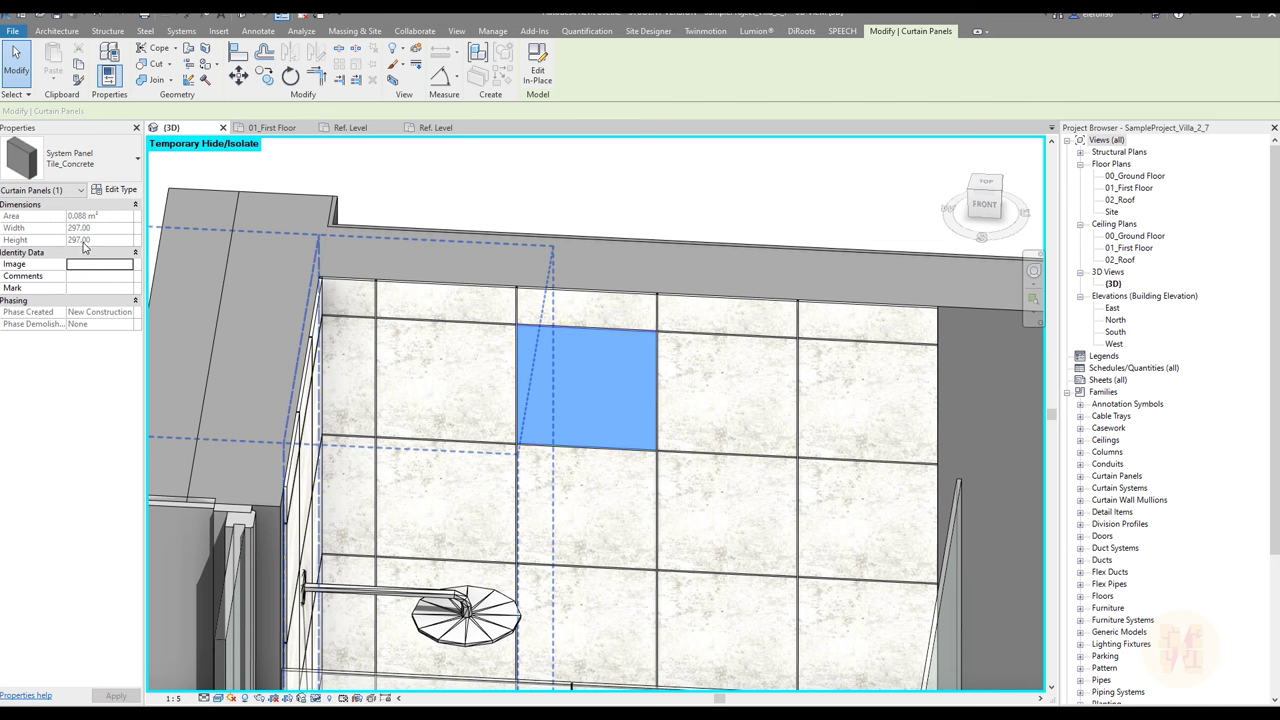
{"action": "key", "text": "Escape"}
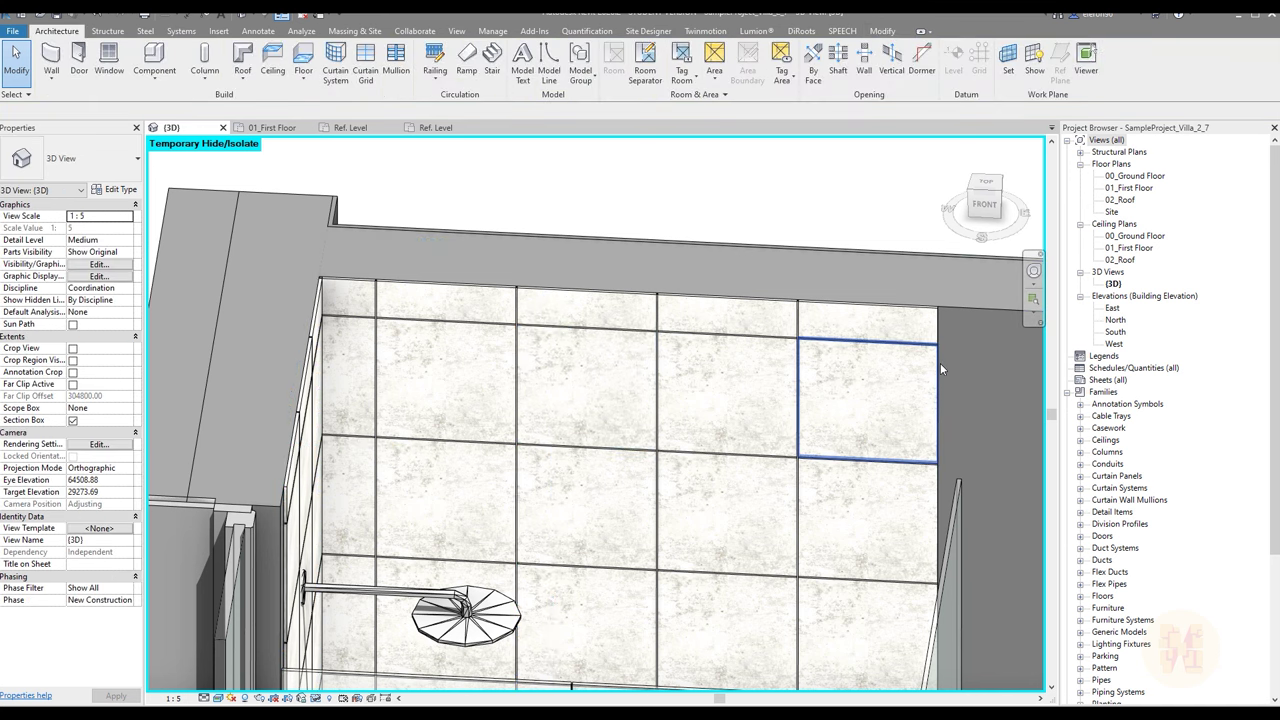
Change the TILE_WC vertical and horizontal grid spacing from 300 to 303
{"action": "left_click", "coordinate": [262, 128]}
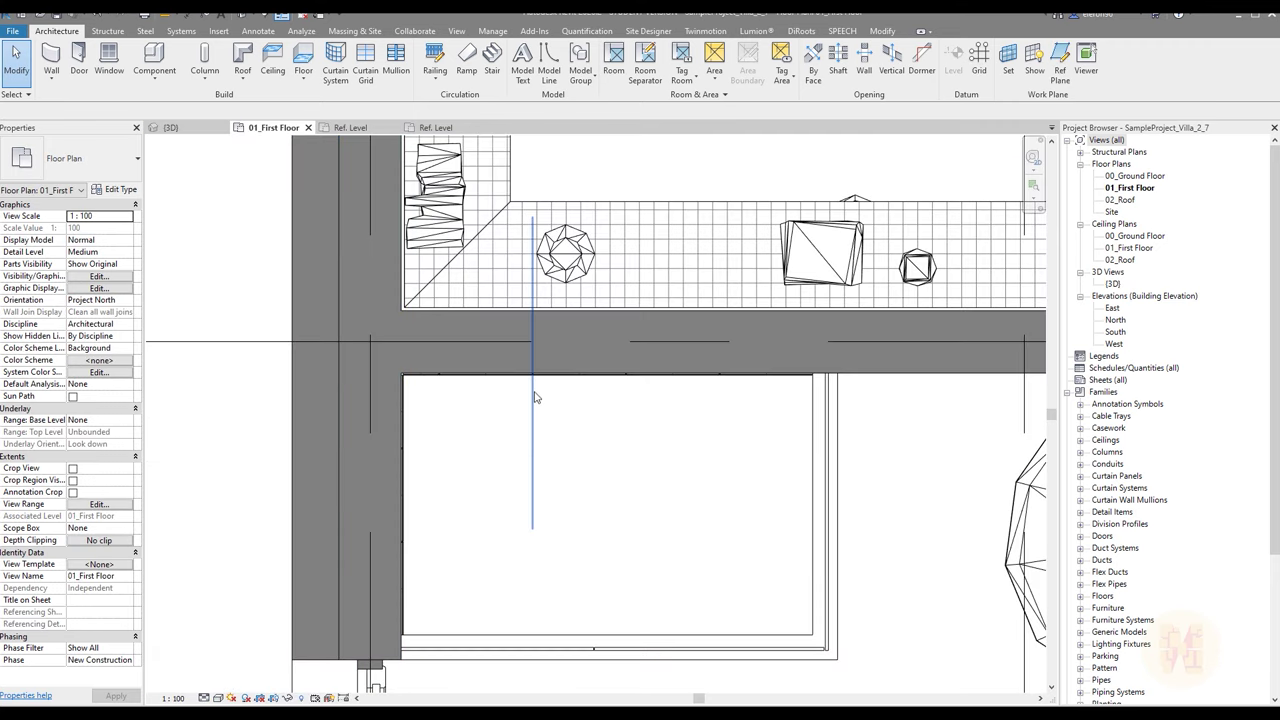
{"action": "left_click", "coordinate": [416, 379]}
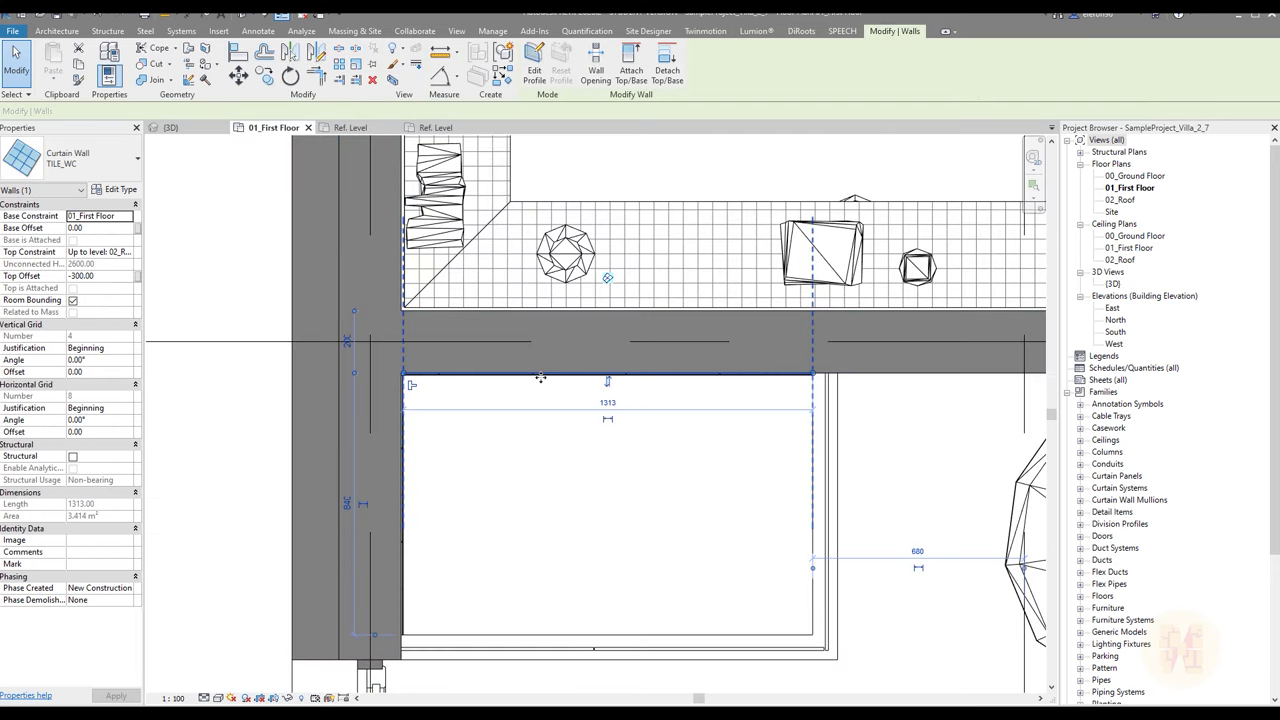
{"action": "left_click", "coordinate": [200, 129]}
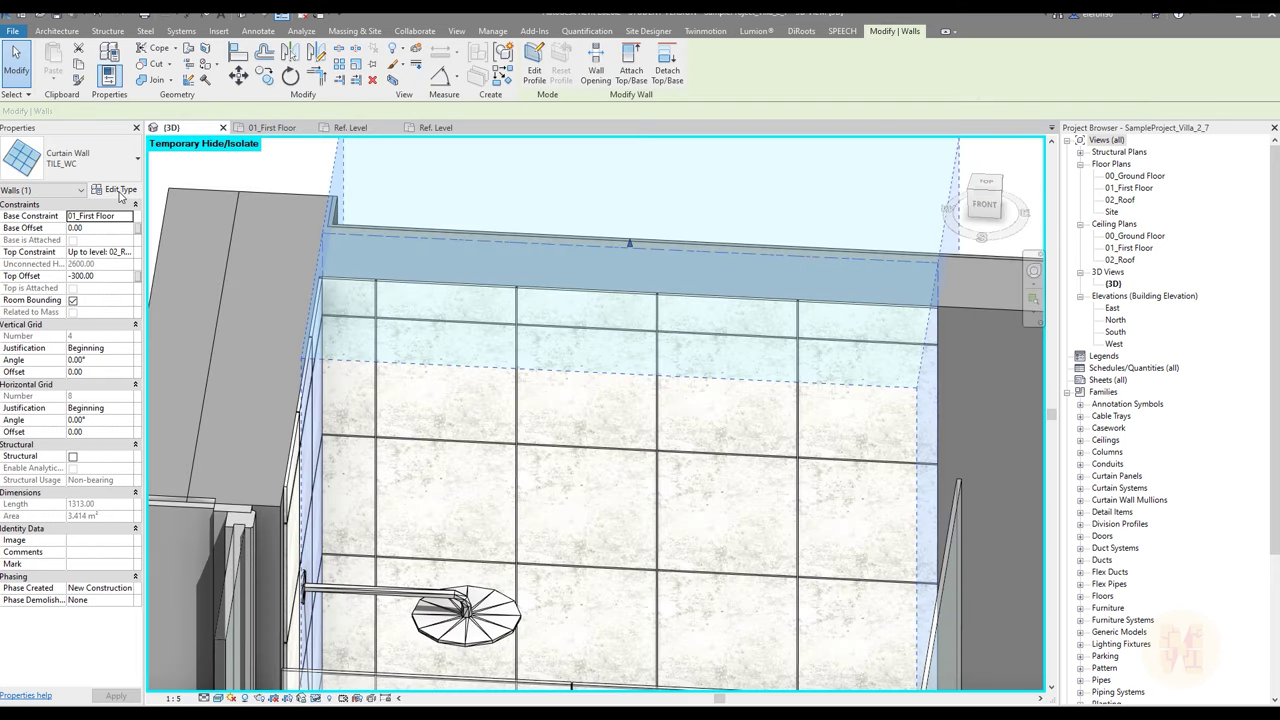
{"action": "left_click", "coordinate": [117, 190]}
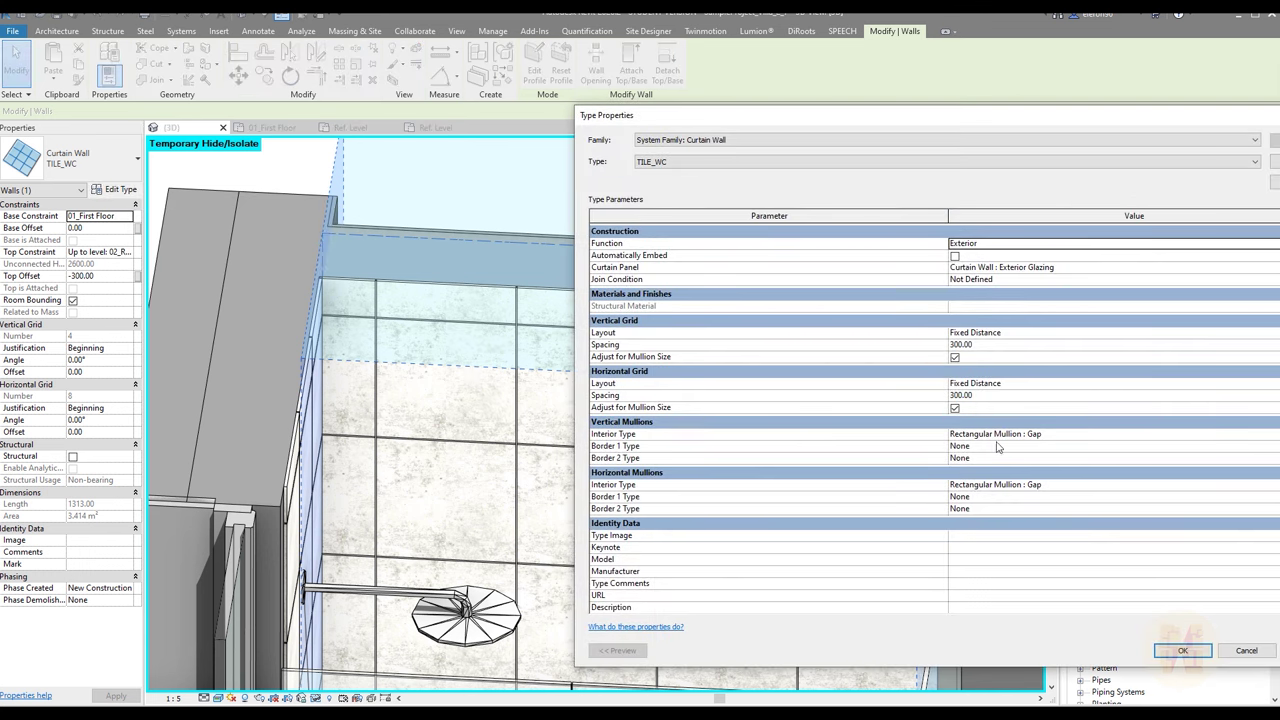
{"action": "left_click", "coordinate": [993, 347]}
{"action": "type", "text": "303"}
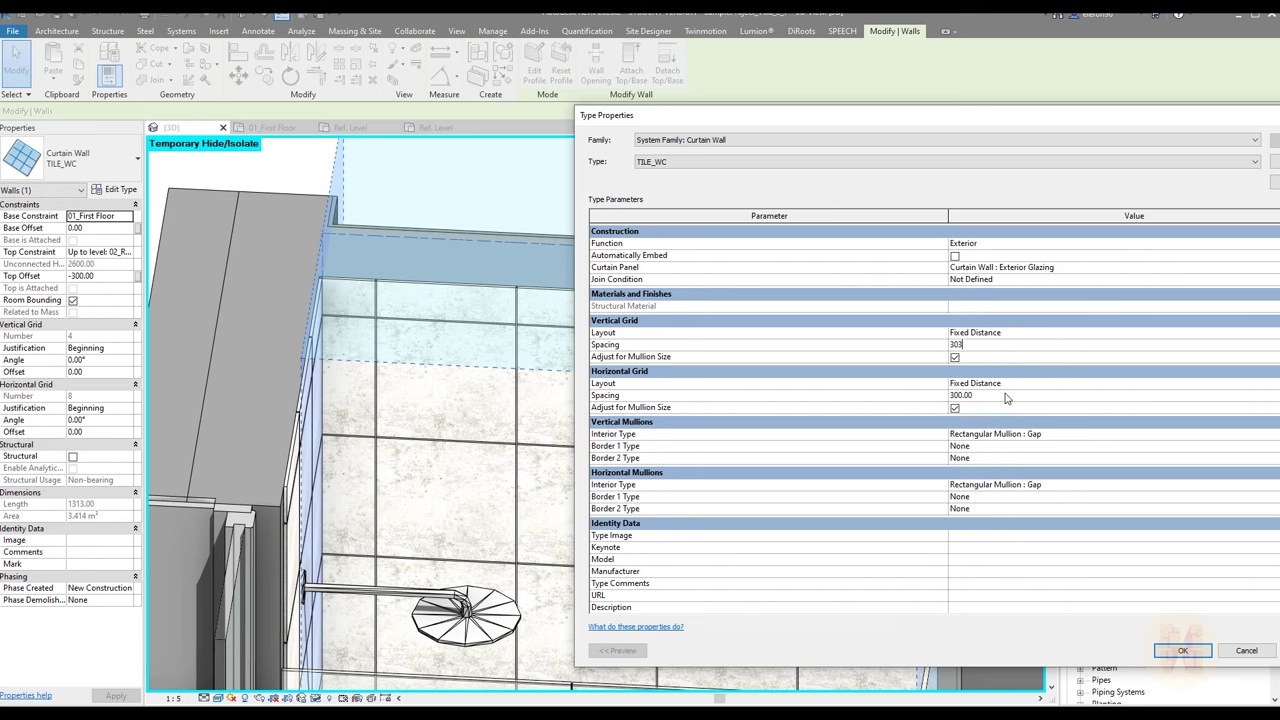
{"action": "left_click", "coordinate": [1006, 398]}
{"action": "type", "text": "303"}
{"action": "left_click", "coordinate": [1181, 651]}
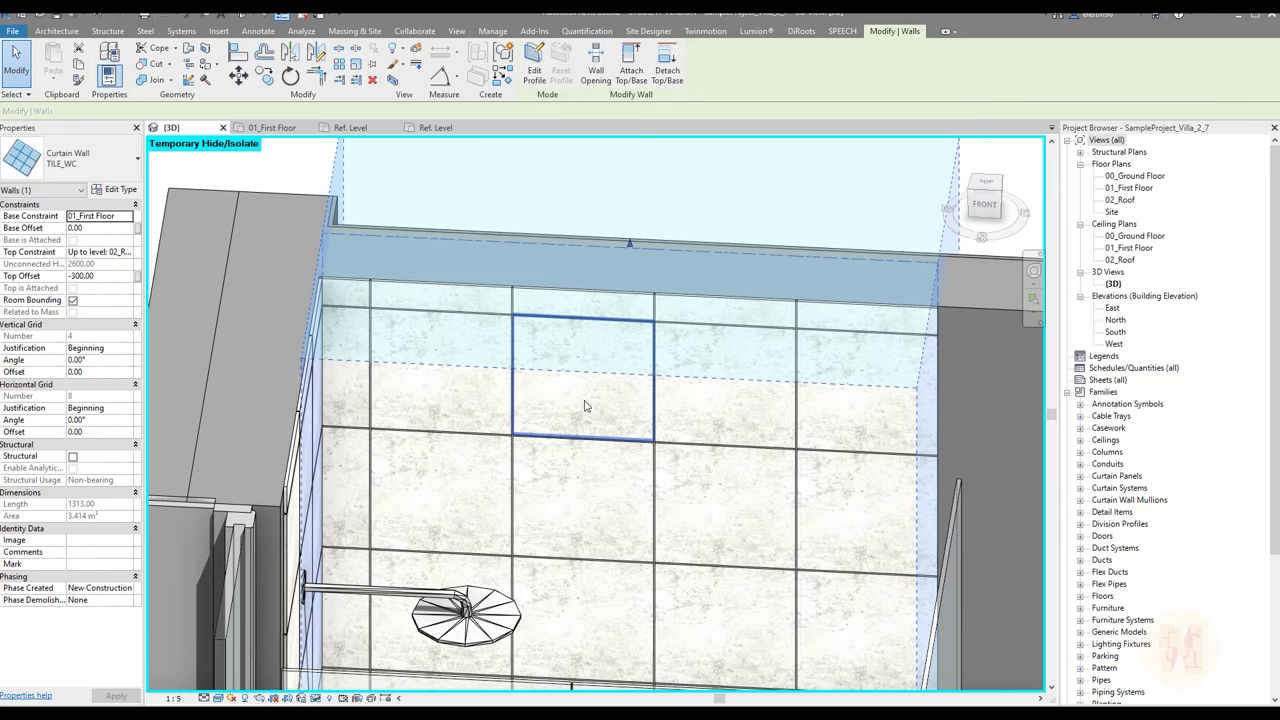
Confirm a concrete panel now measures 300 x 300 and inspect the tiled wall in 3D
{"action": "key", "text": "Escape"}
{"action": "left_click", "coordinate": [582, 391]}
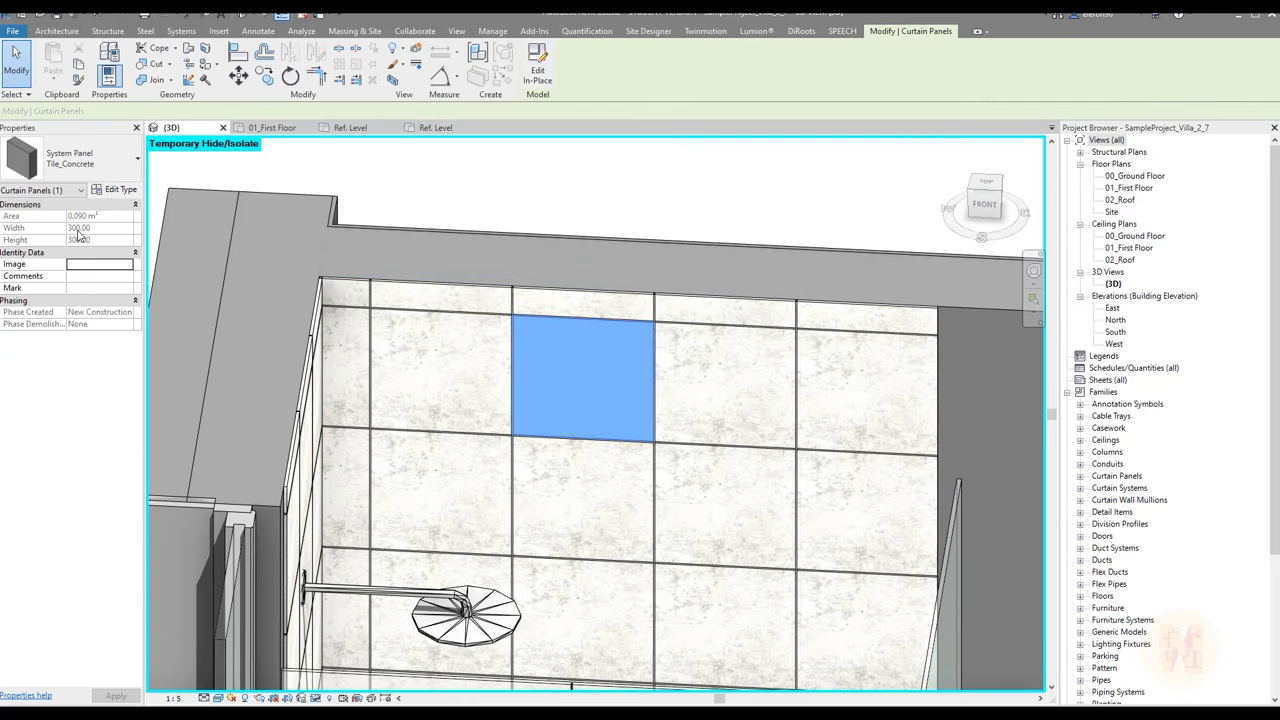
{"action": "middle_click_drag", "start_coordinate": [766, 471], "coordinate": [594, 409], "text": "shift"}
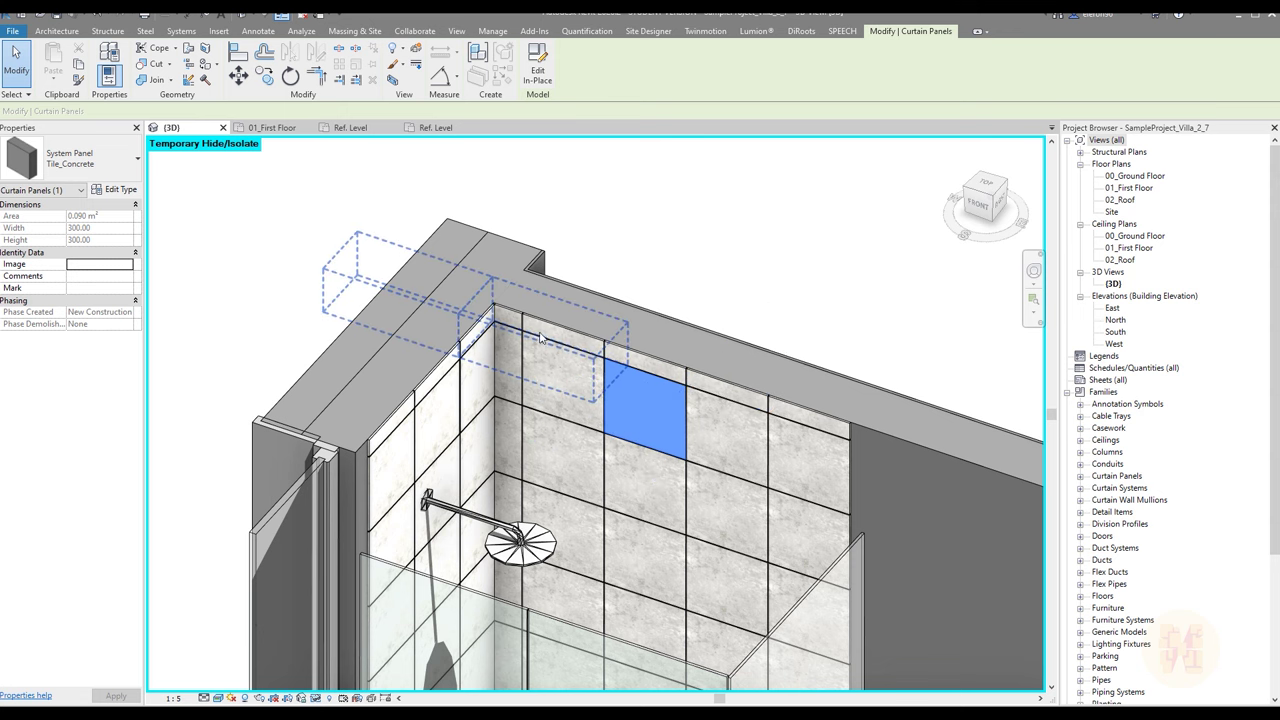
{"action": "middle_click_drag", "start_coordinate": [710, 666], "coordinate": [633, 441]}
{"action": "scroll", "coordinate": [633, 441], "scroll_direction": "down", "scroll_amount": 5}
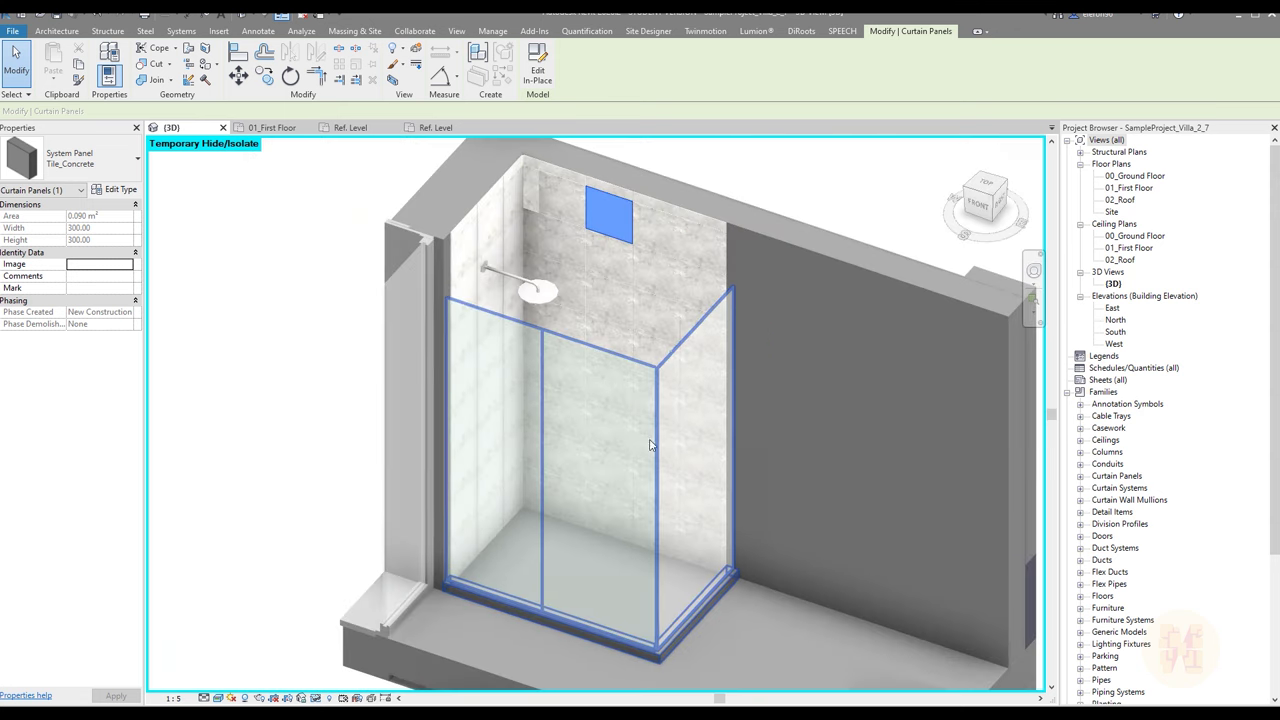
{"action": "scroll", "coordinate": [574, 375], "scroll_direction": "up", "scroll_amount": 3}
{"action": "scroll", "coordinate": [609, 286], "scroll_direction": "up", "scroll_amount": 4}
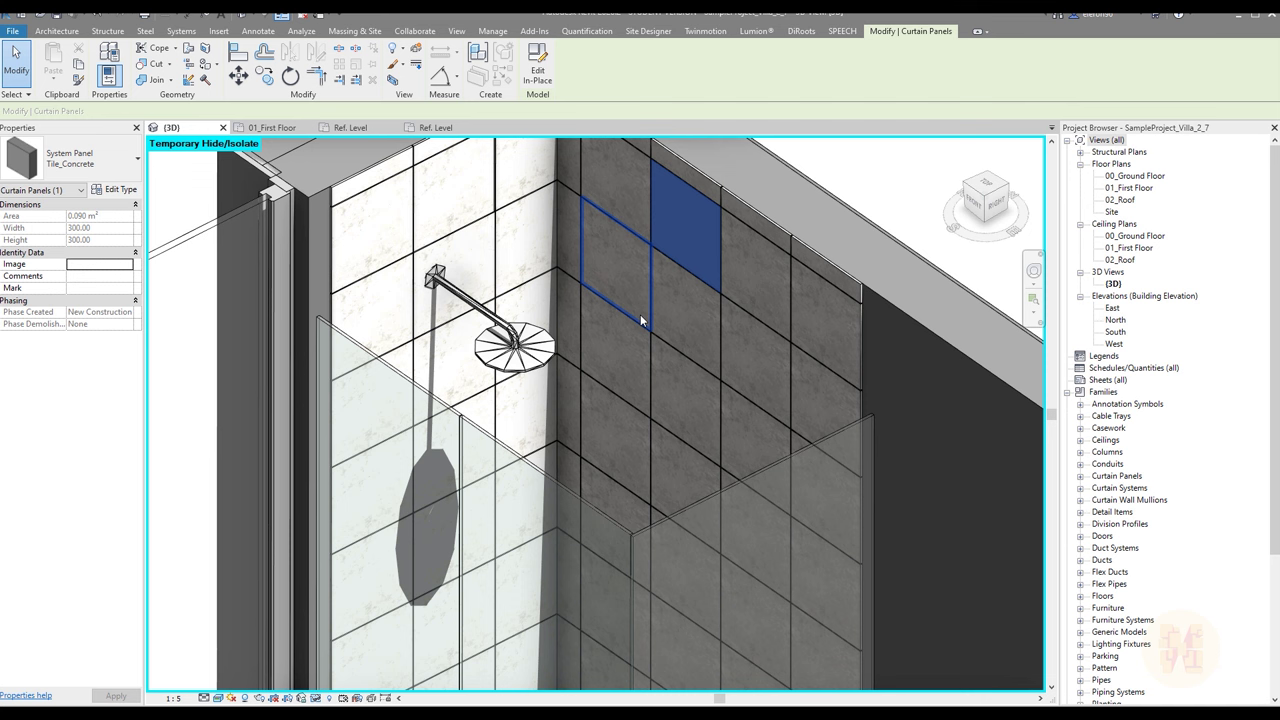
Create a new Curtain Panels schedule, Panel Schedule 2, from the Project Browser's Schedules/Quantities
{"action": "key", "text": "Escape"}
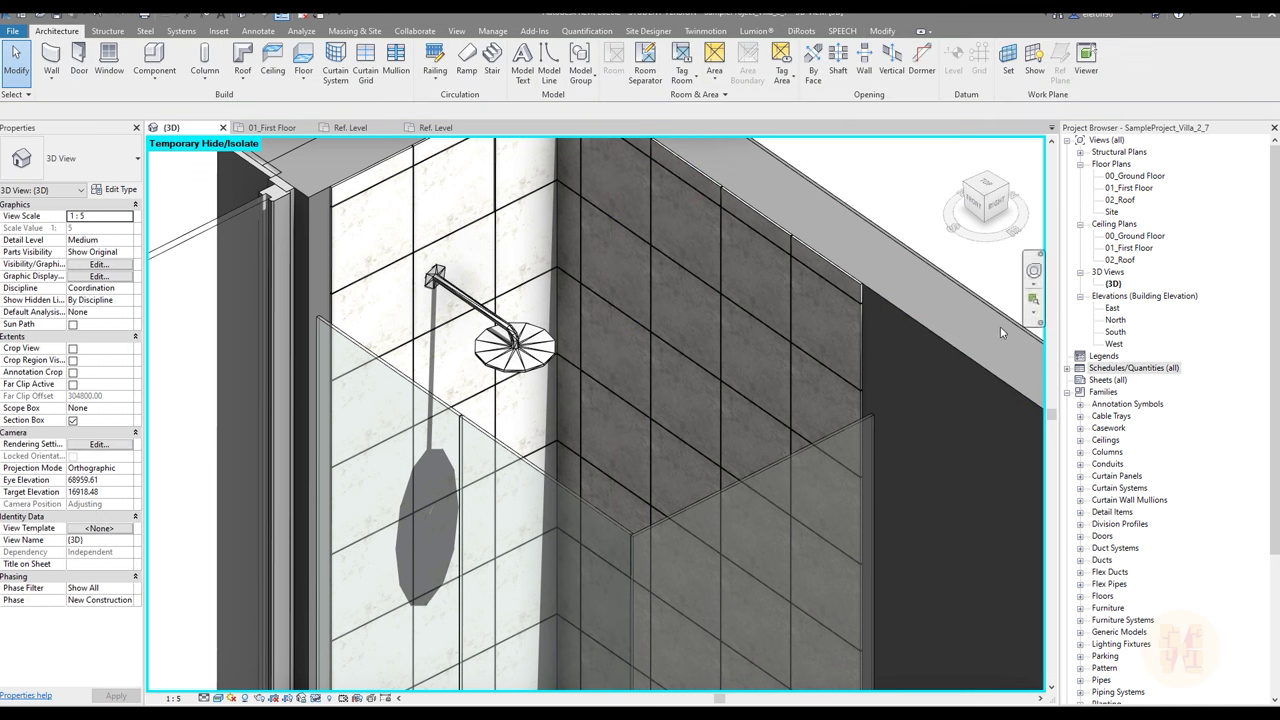
{"action": "right_click", "coordinate": [1117, 370]}
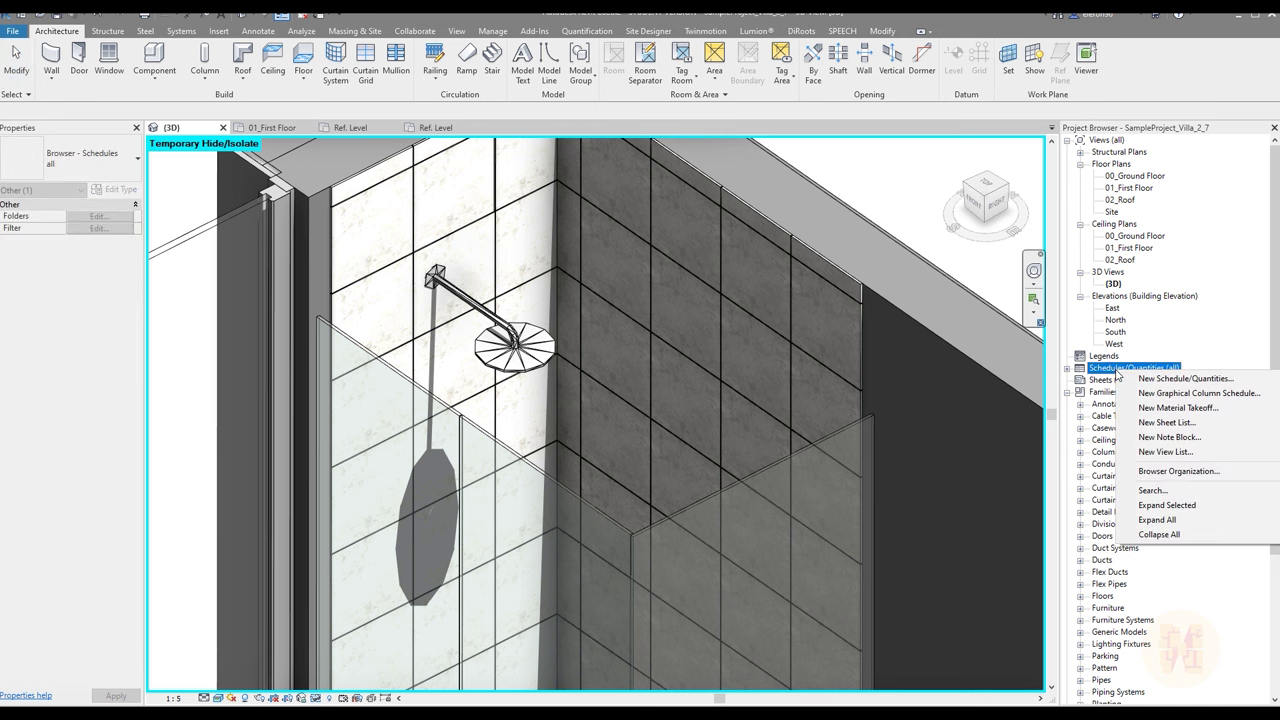
{"action": "left_click", "coordinate": [1170, 379]}
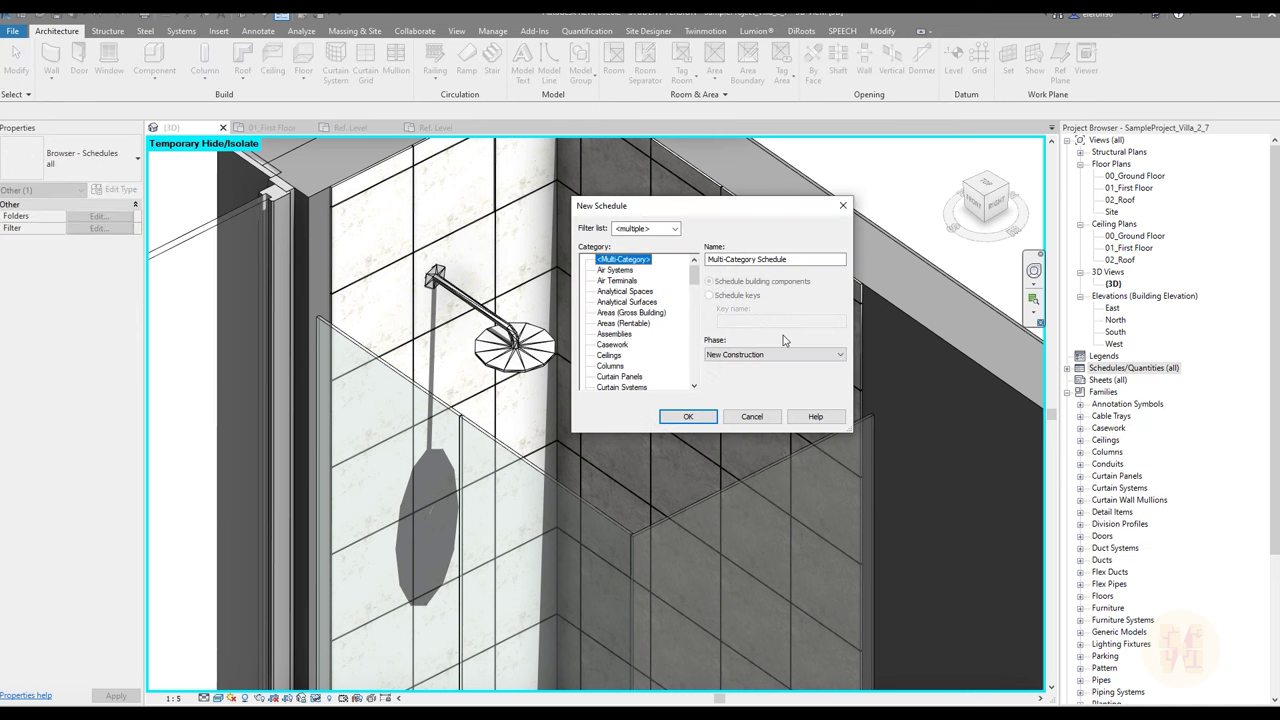
{"action": "scroll", "coordinate": [641, 306], "scroll_direction": "down", "scroll_amount": 2}
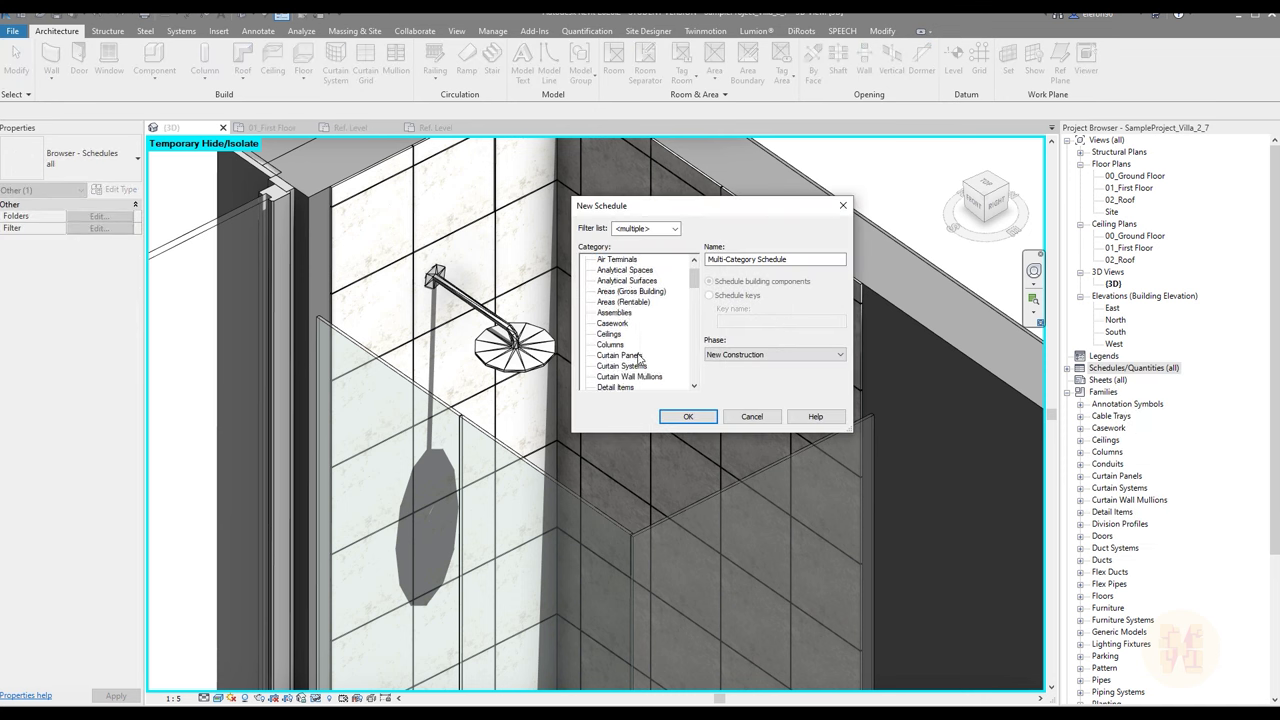
{"action": "left_click", "coordinate": [633, 355]}
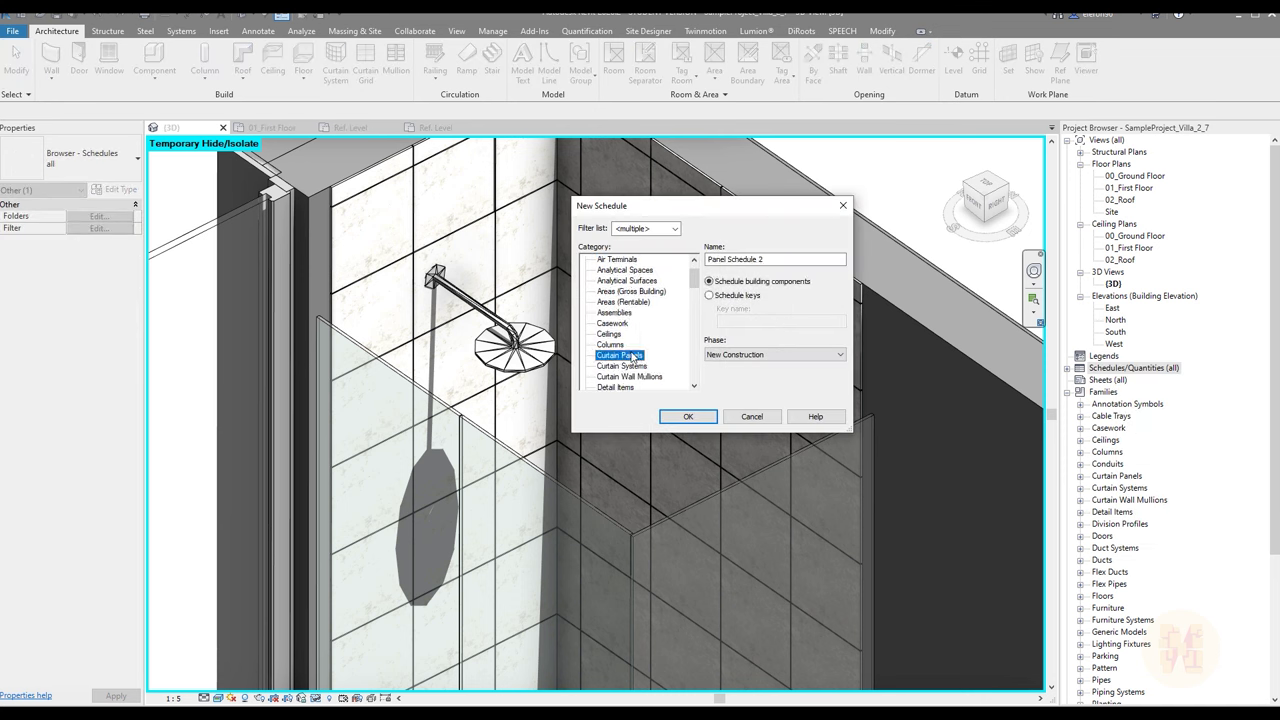
{"action": "left_click", "coordinate": [686, 416]}
Add the Count, Family and Type, and Width fields to the schedule
{"action": "left_click", "coordinate": [860, 317]}
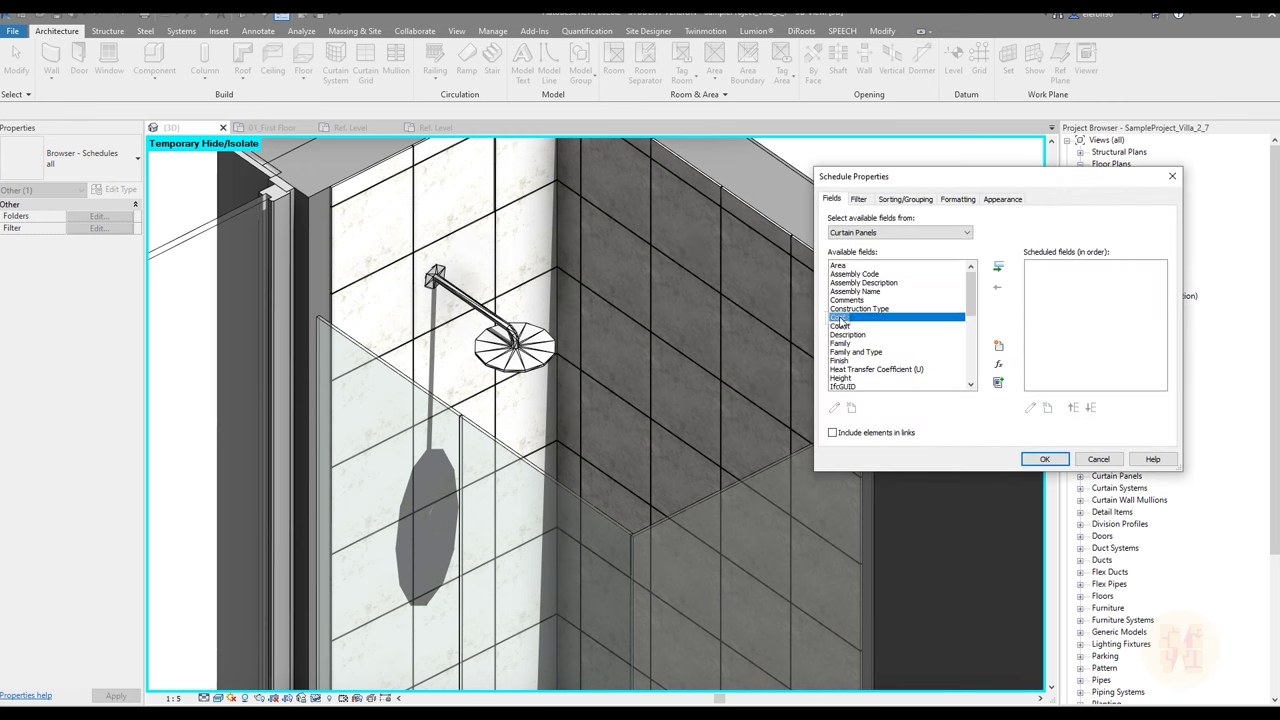
{"action": "left_click", "coordinate": [864, 327]}
{"action": "left_click", "coordinate": [998, 267]}
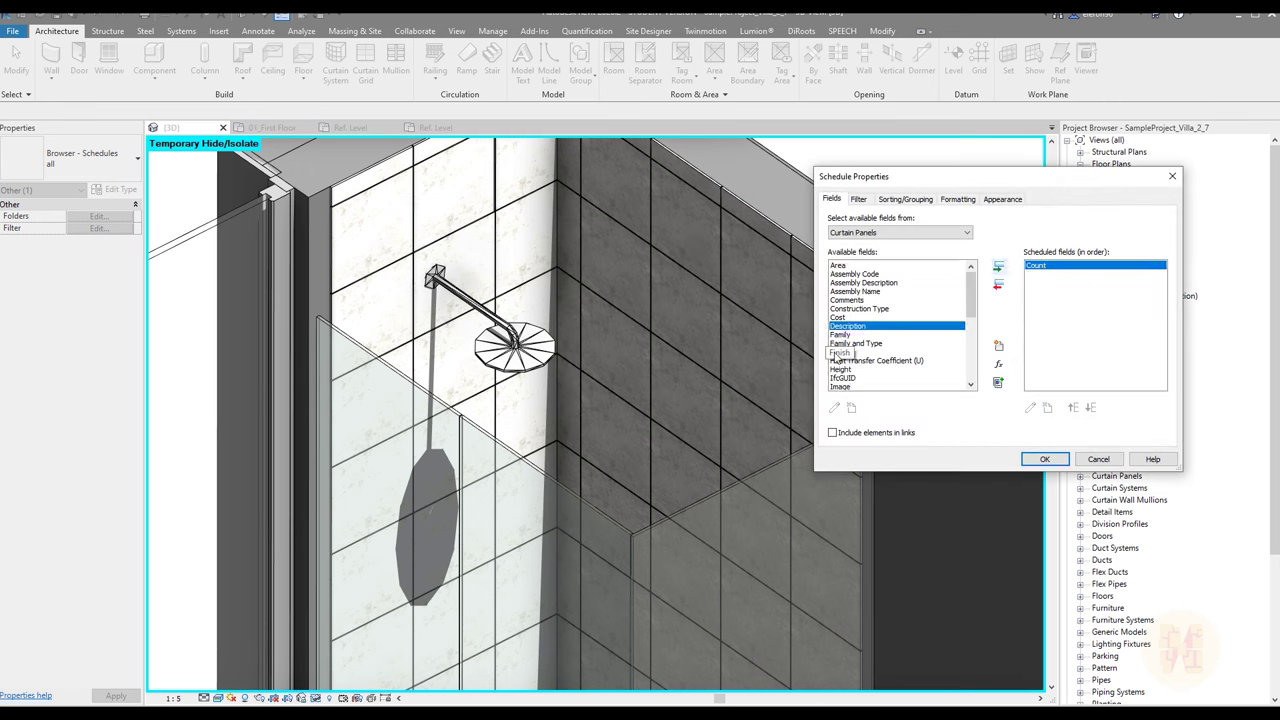
{"action": "left_click", "coordinate": [856, 343]}
{"action": "left_click_drag", "start_coordinate": [966, 318], "coordinate": [966, 378]}
{"action": "left_click", "coordinate": [940, 378]}
{"action": "left_click", "coordinate": [998, 267]}
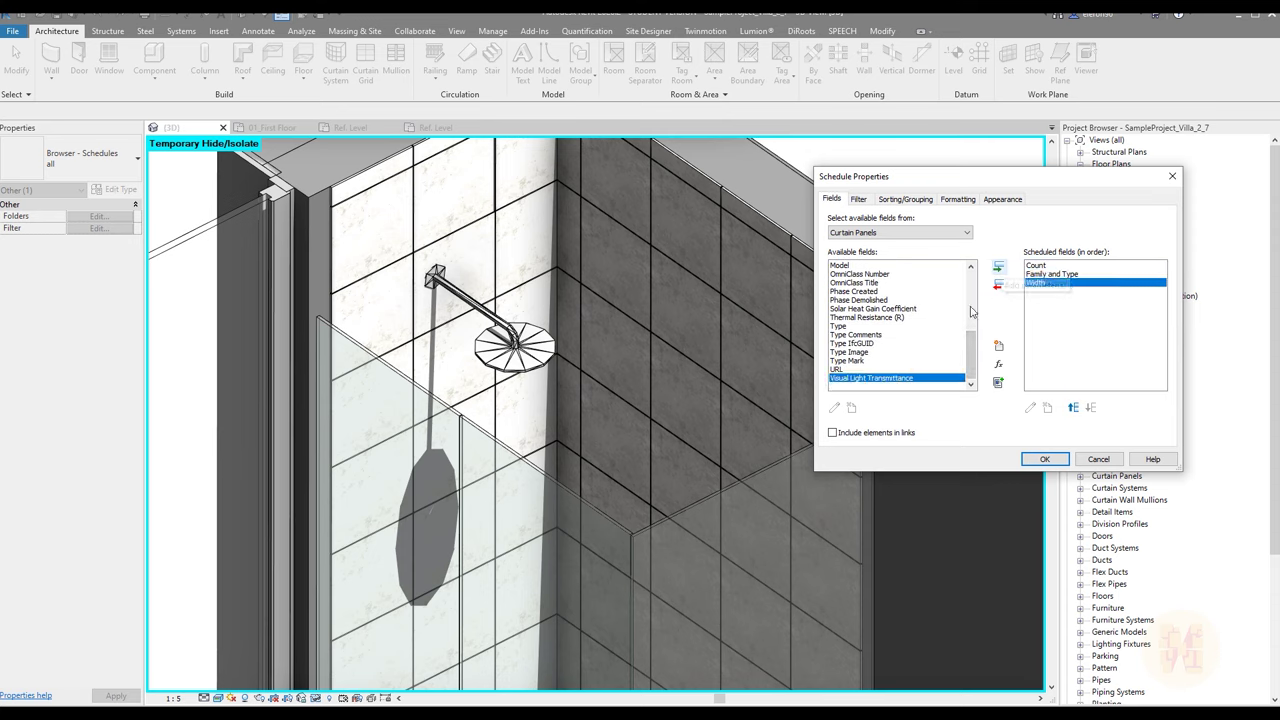
Add the Height field and order fields as Family and Type, Height, Width, Count
{"action": "scroll", "coordinate": [866, 366], "scroll_direction": "up", "scroll_amount": 5}
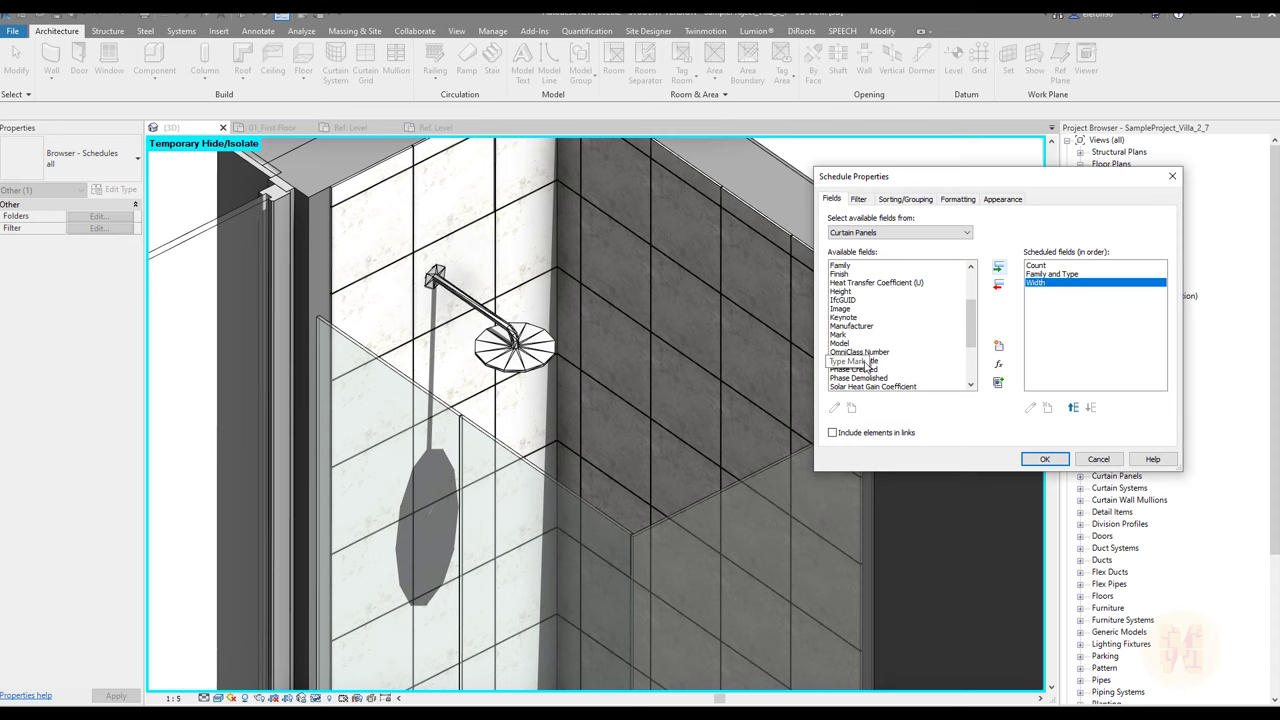
{"action": "scroll", "coordinate": [860, 322], "scroll_direction": "down", "scroll_amount": 4}
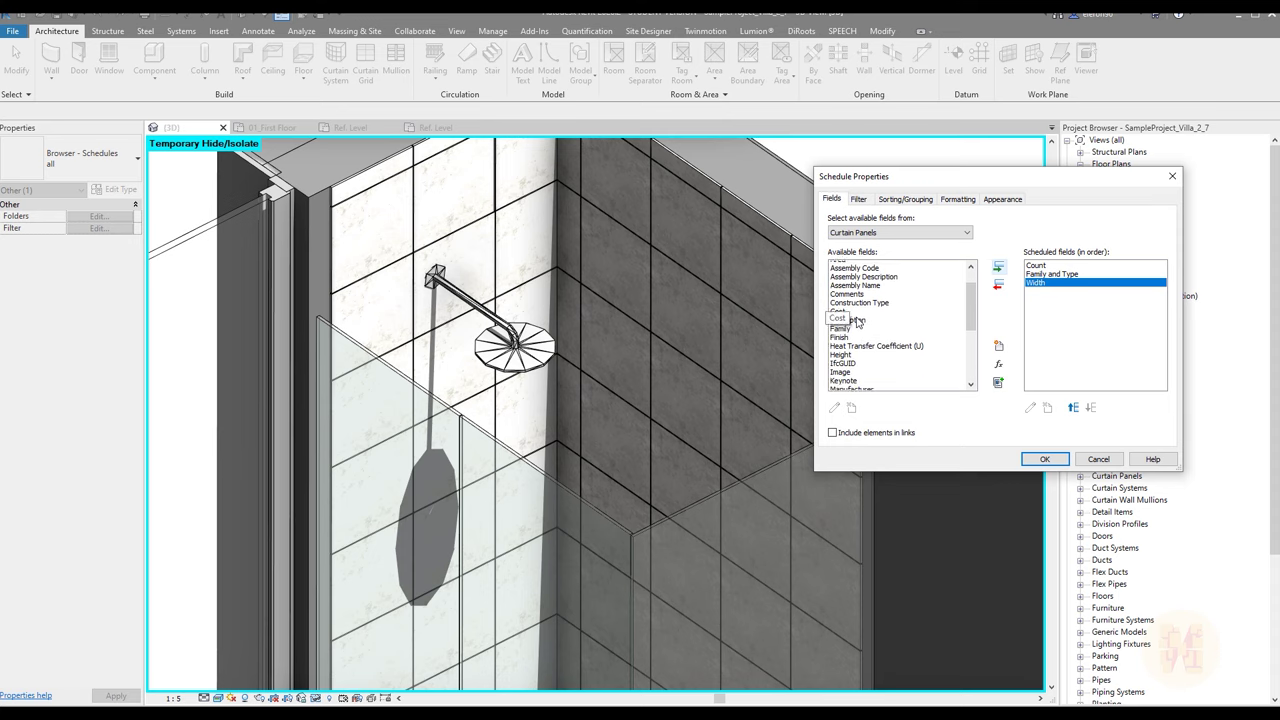
{"action": "scroll", "coordinate": [866, 330], "scroll_direction": "down", "scroll_amount": 3}
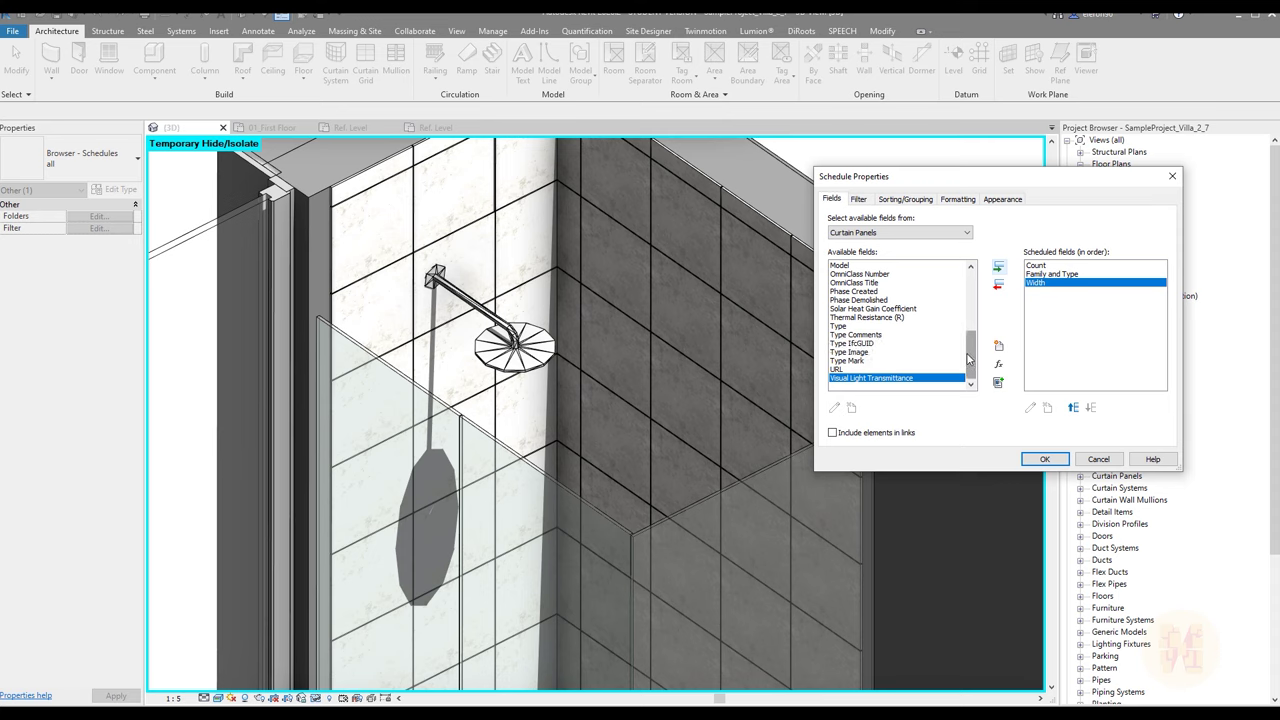
{"action": "left_click_drag", "start_coordinate": [968, 356], "coordinate": [970, 322]}
{"action": "left_click", "coordinate": [858, 291]}
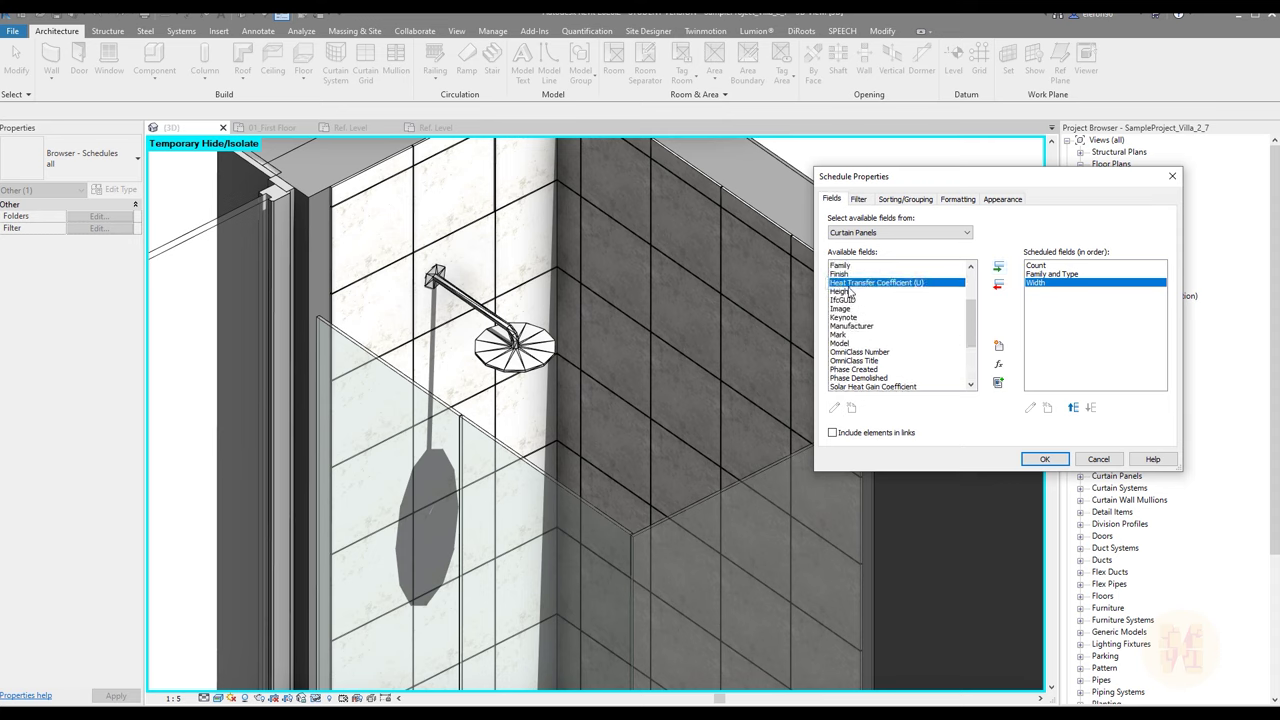
{"action": "left_click", "coordinate": [998, 270]}
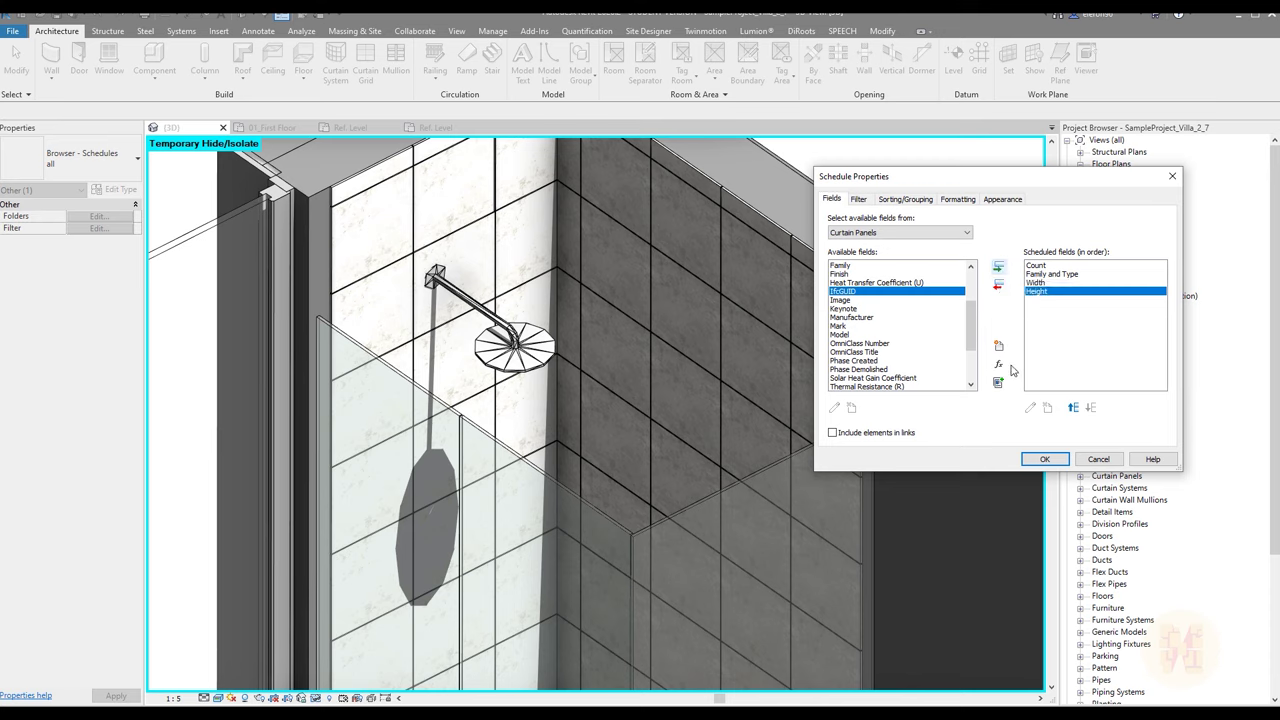
{"action": "left_click", "coordinate": [1073, 408]}
{"action": "left_click", "coordinate": [1052, 265]}
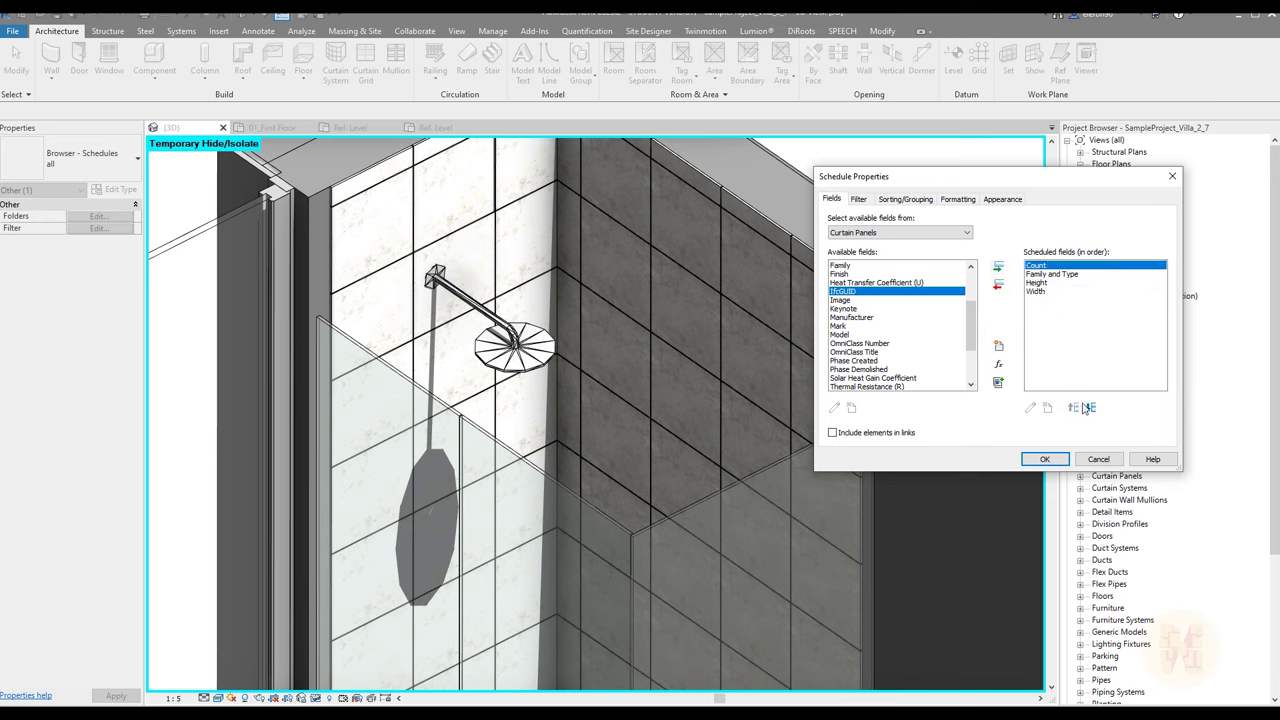
{"action": "left_click", "coordinate": [1091, 408]}
{"action": "left_click", "coordinate": [1091, 408]}
{"action": "left_click", "coordinate": [1091, 408]}
Sort by Family and Type with headers, then by Height, with Itemize every instance off
{"action": "left_click", "coordinate": [887, 203]}
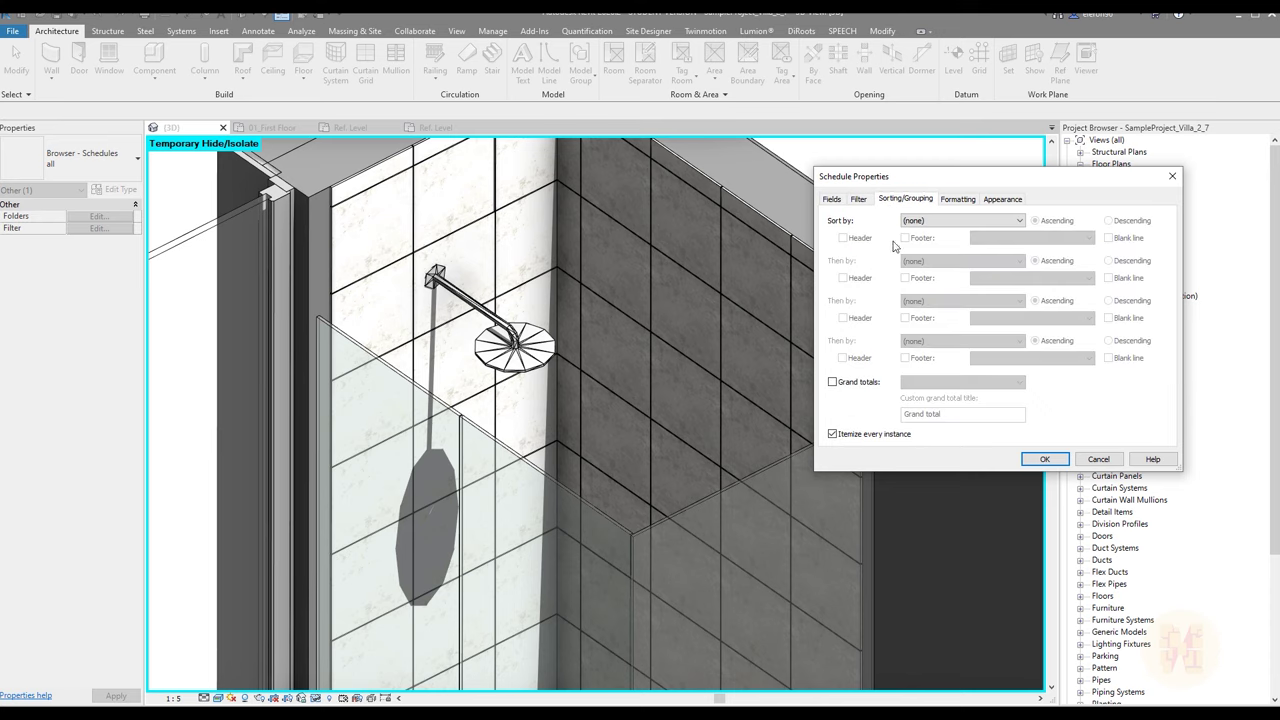
{"action": "left_click", "coordinate": [945, 221]}
{"action": "left_click", "coordinate": [933, 247]}
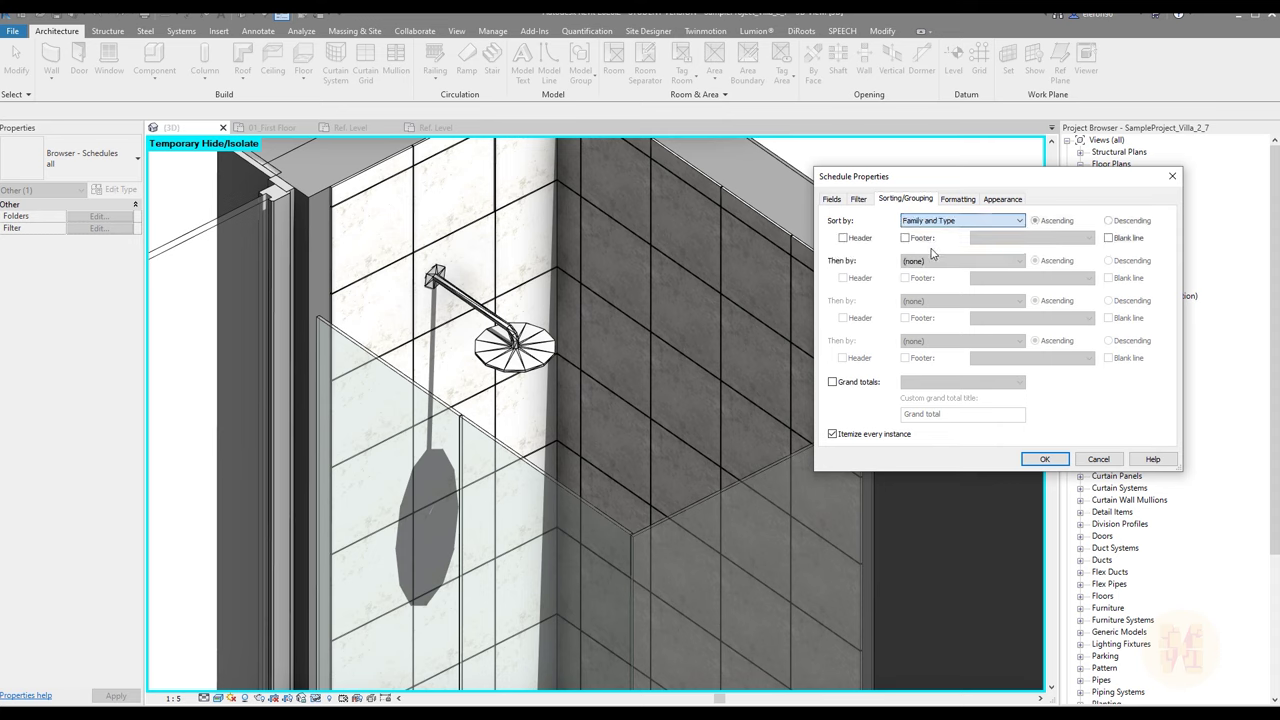
{"action": "left_click", "coordinate": [843, 238]}
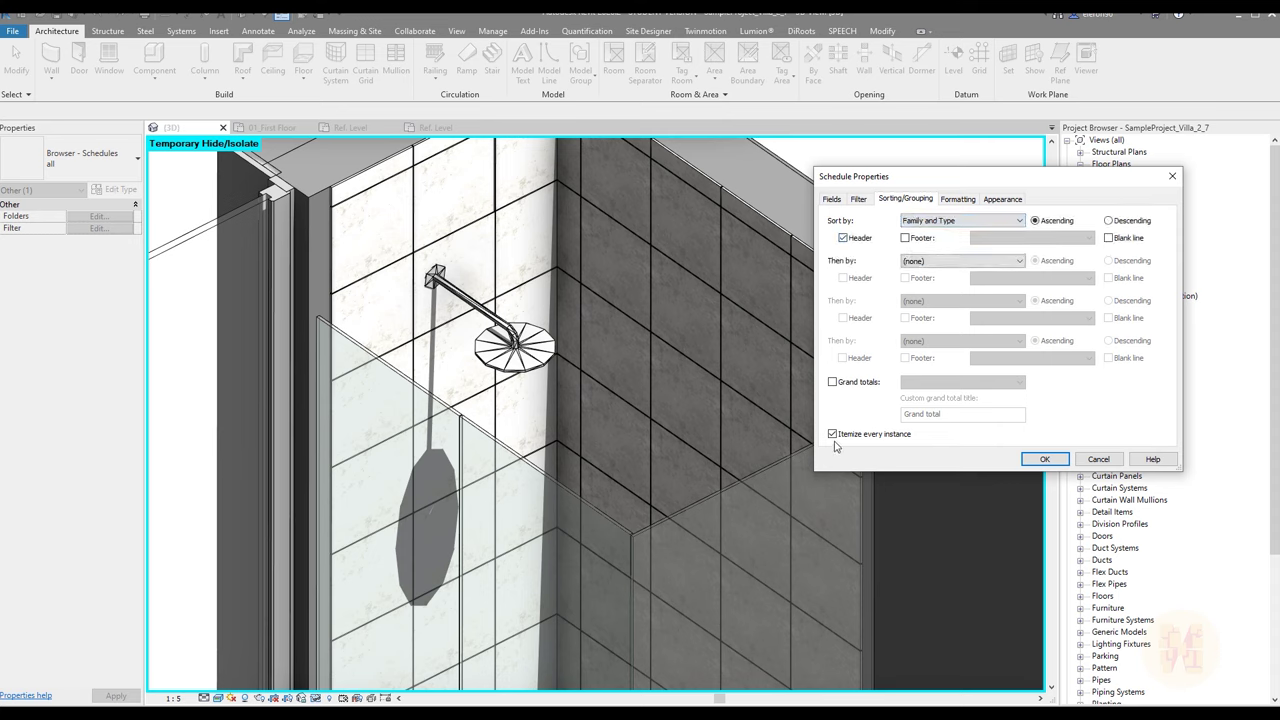
{"action": "left_click", "coordinate": [838, 437]}
{"action": "left_click", "coordinate": [969, 262]}
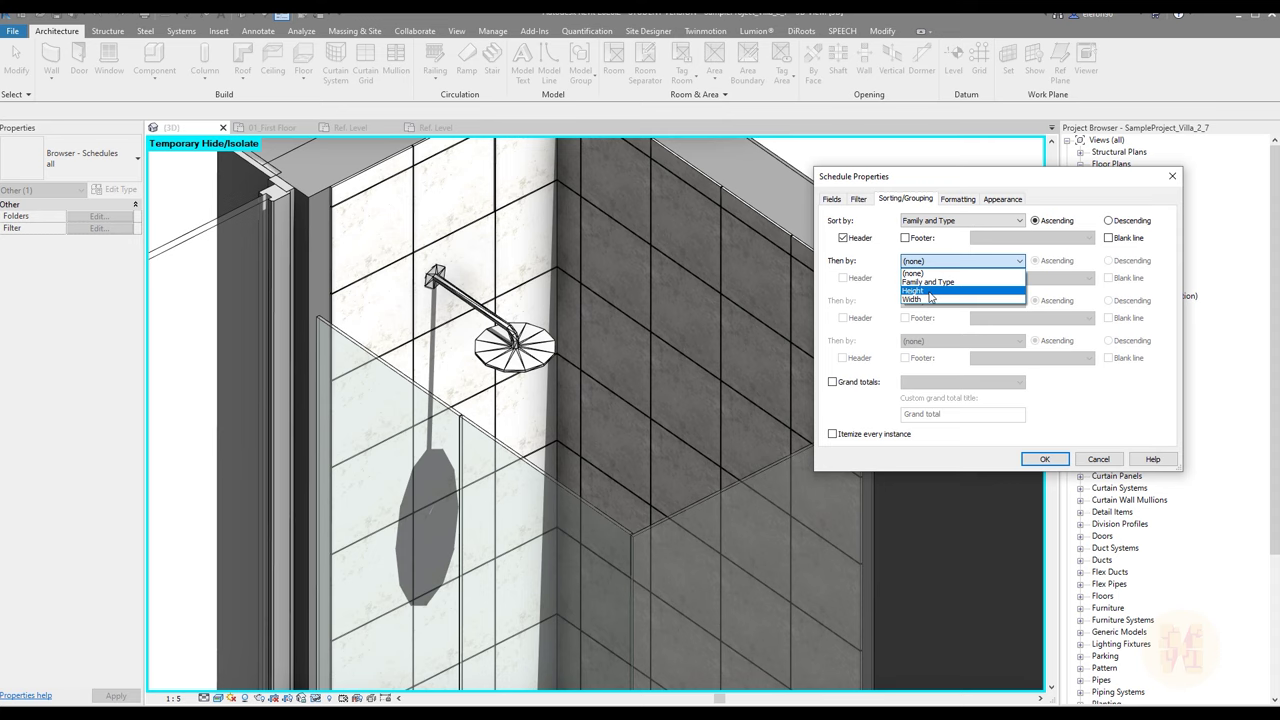
{"action": "left_click", "coordinate": [929, 292]}
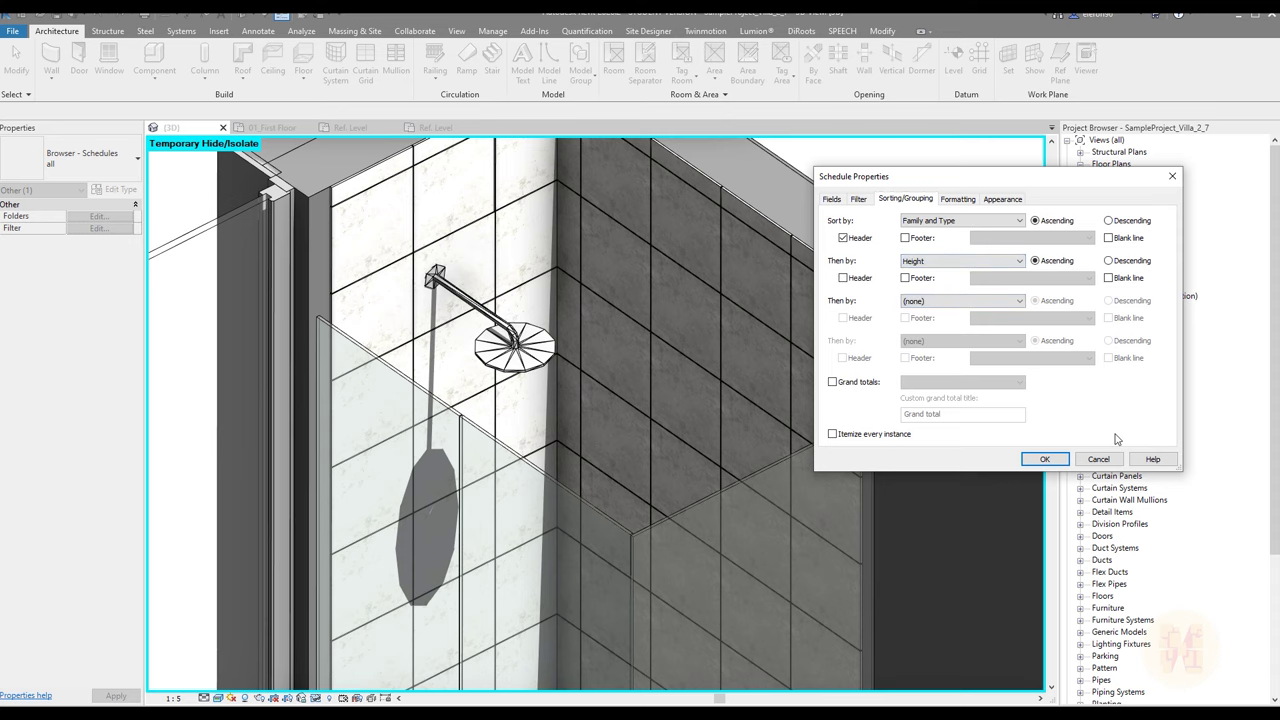
{"action": "left_click", "coordinate": [1044, 458]}
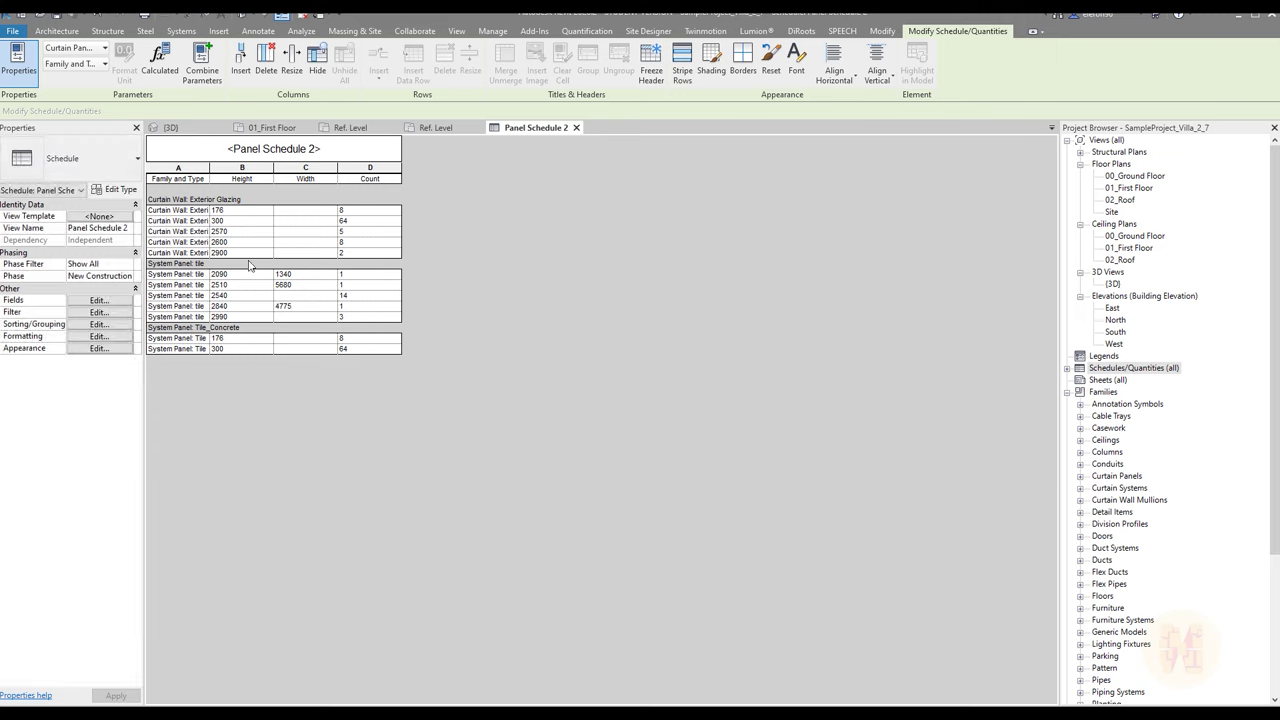
Widen the Family and Type column and check the Tile_Concrete rows' height and count values
{"action": "left_click_drag", "start_coordinate": [210, 172], "coordinate": [297, 205]}
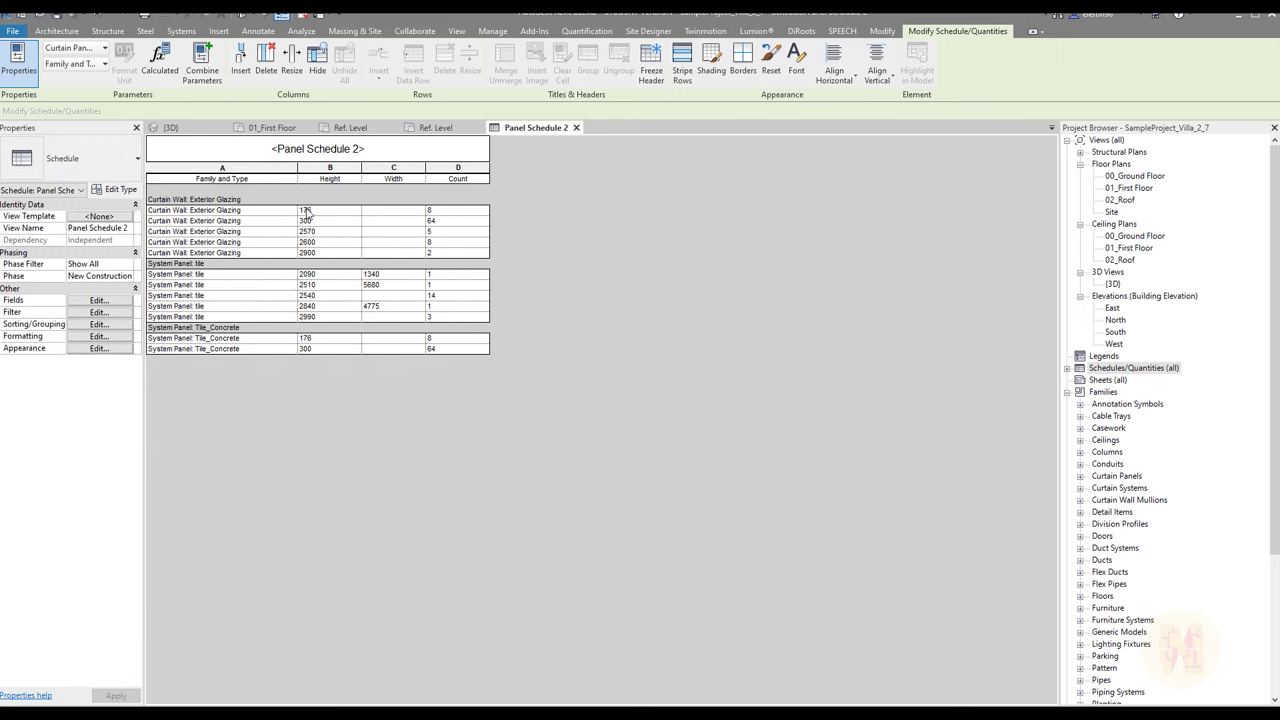
{"action": "left_click", "coordinate": [240, 342]}
{"action": "left_click", "coordinate": [336, 341]}
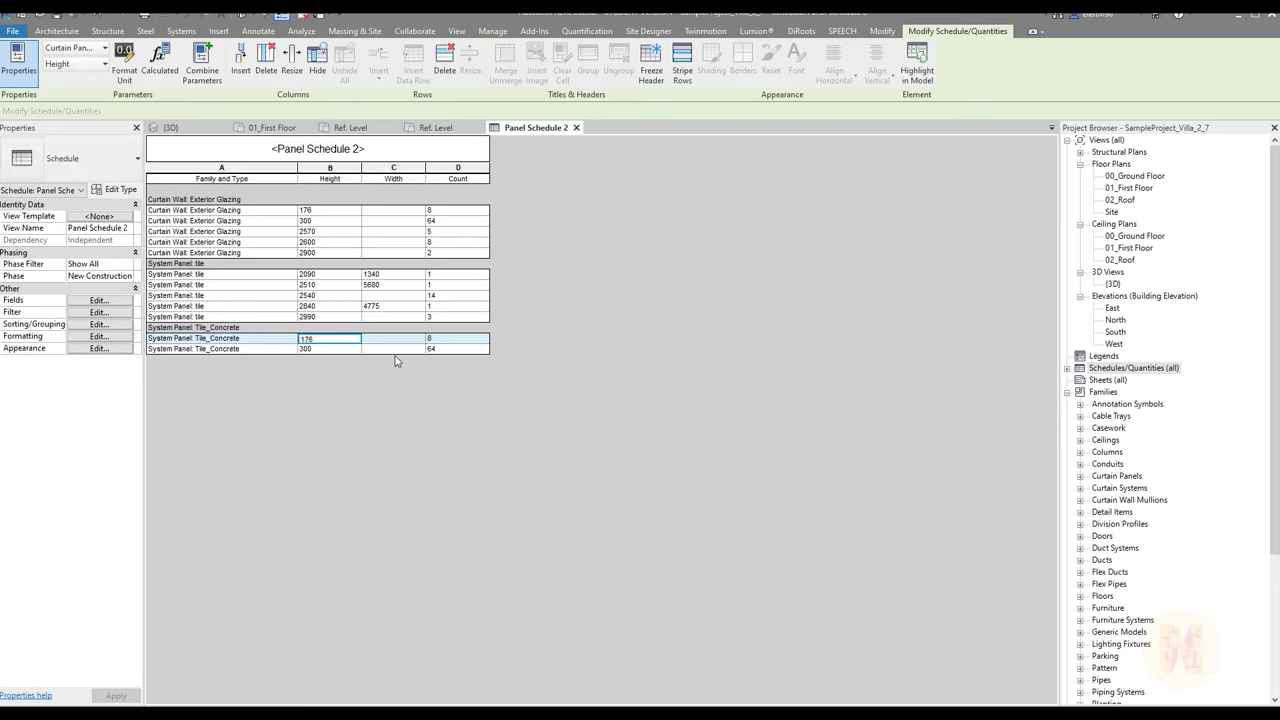
{"action": "left_click", "coordinate": [442, 342]}
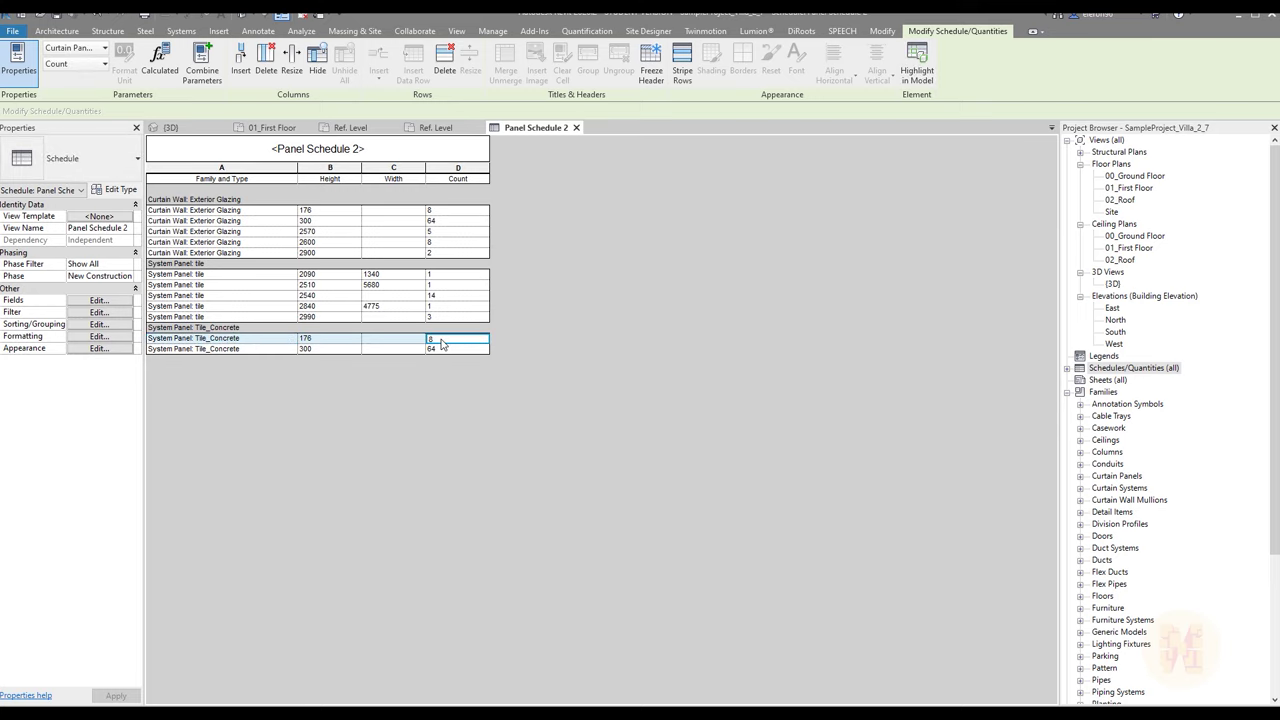
{"action": "left_click", "coordinate": [340, 349]}
{"action": "left_click", "coordinate": [458, 349]}
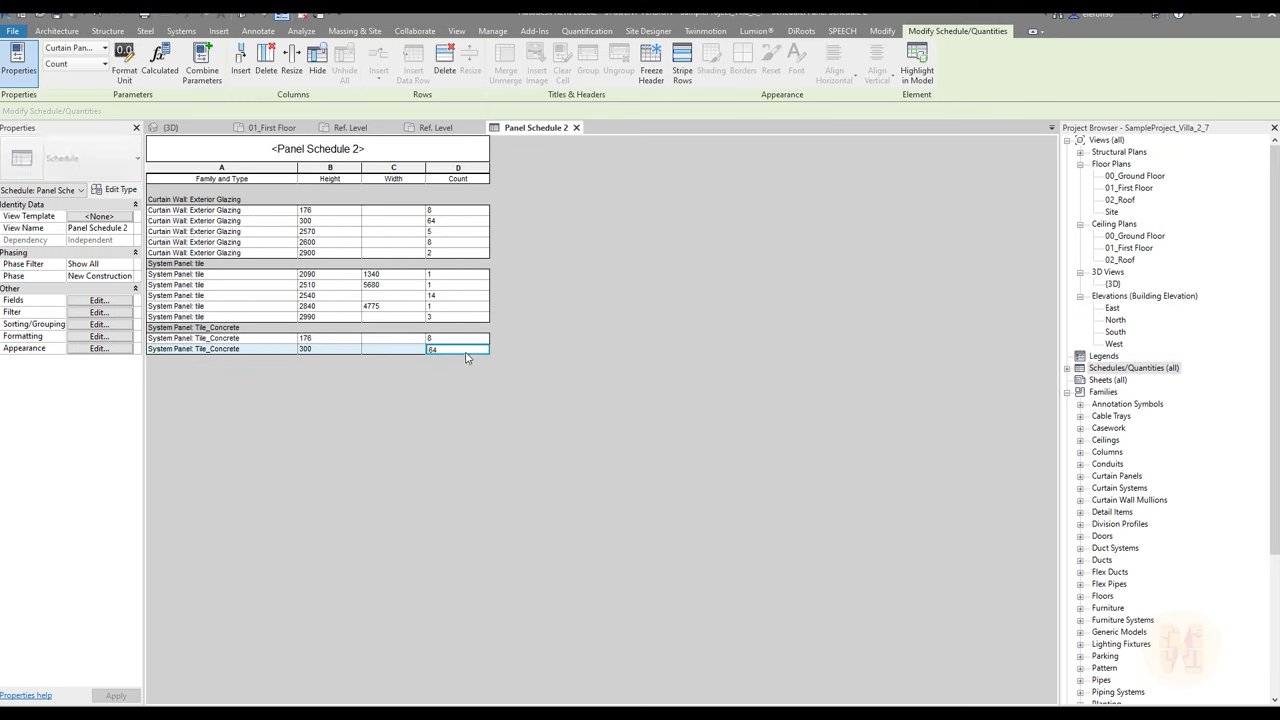